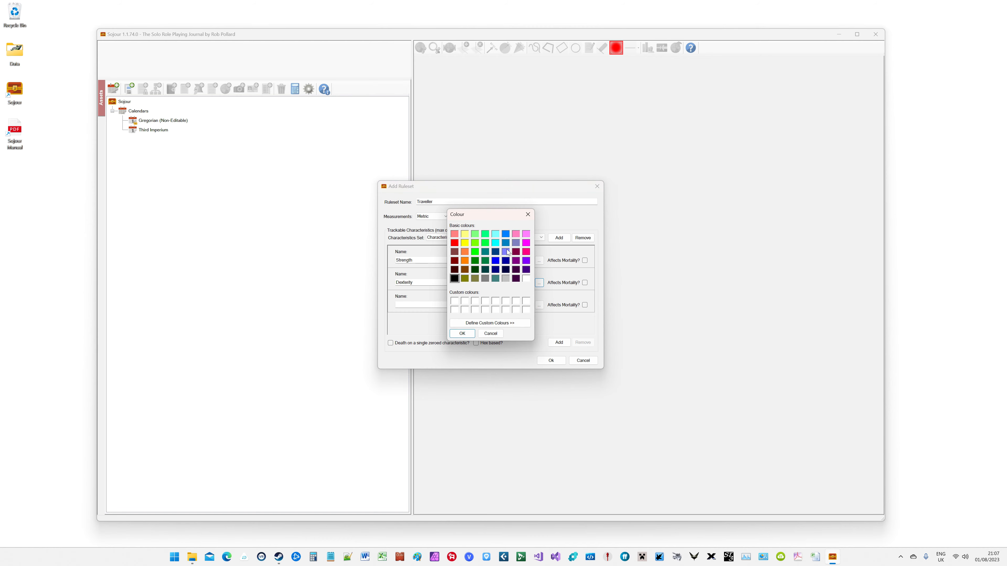
Give Dexterity a light periwinkle colour and define the third characteristic as Endurance, abbreviated End, with a violet colour.
click(506, 252)
click(463, 330)
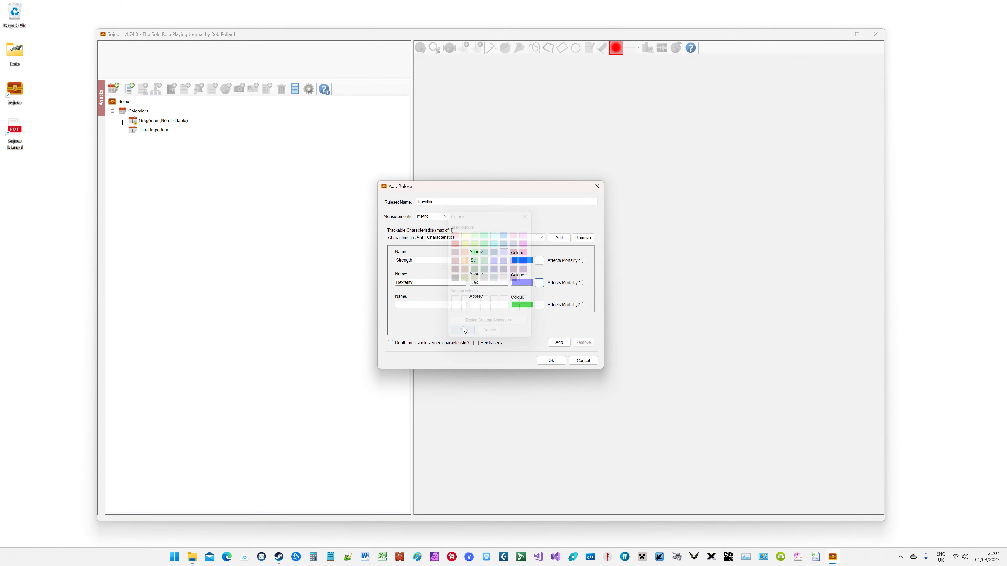
click(414, 305)
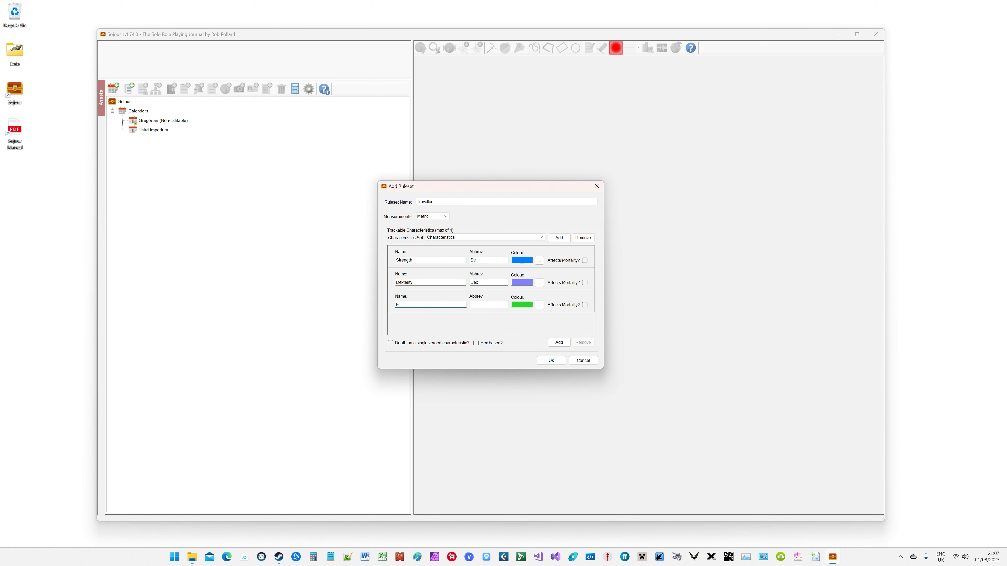
text(Endurance)
click(482, 305)
click(539, 307)
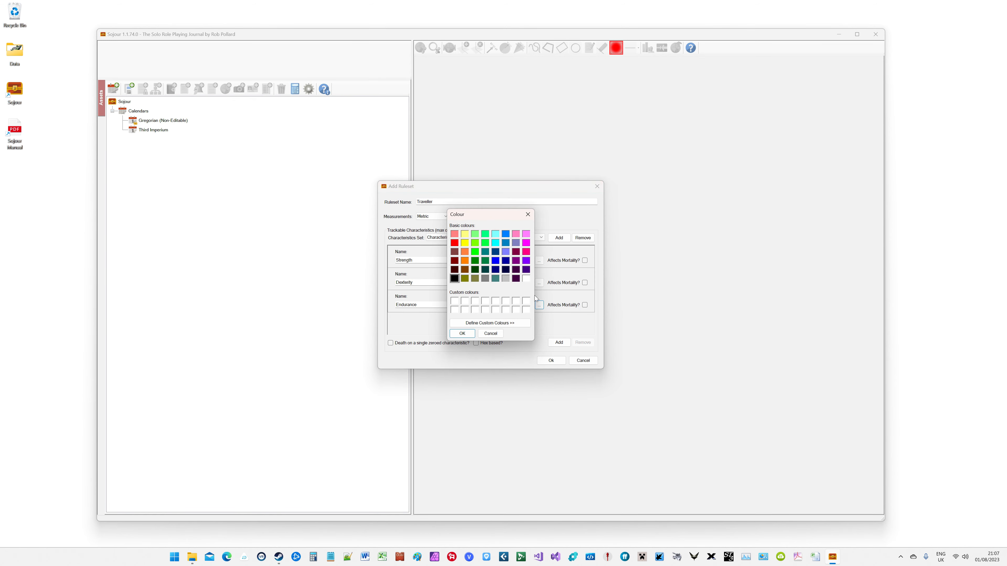
click(526, 261)
click(463, 334)
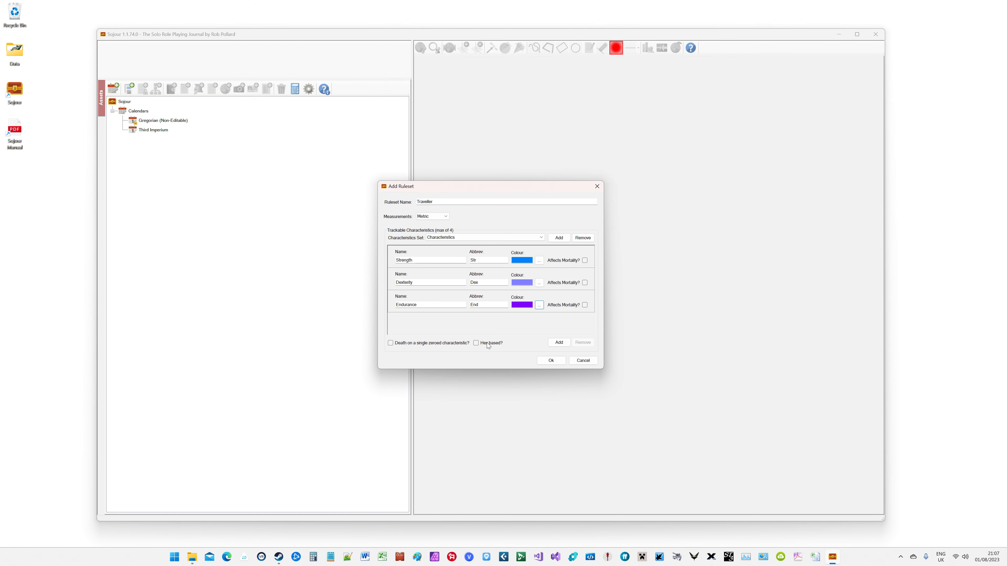
Make the Traveller characteristics hex based, let Strength, Dexterity and Endurance each affect mortality, and save the ruleset.
click(477, 343)
click(585, 260)
click(585, 282)
click(585, 305)
click(551, 360)
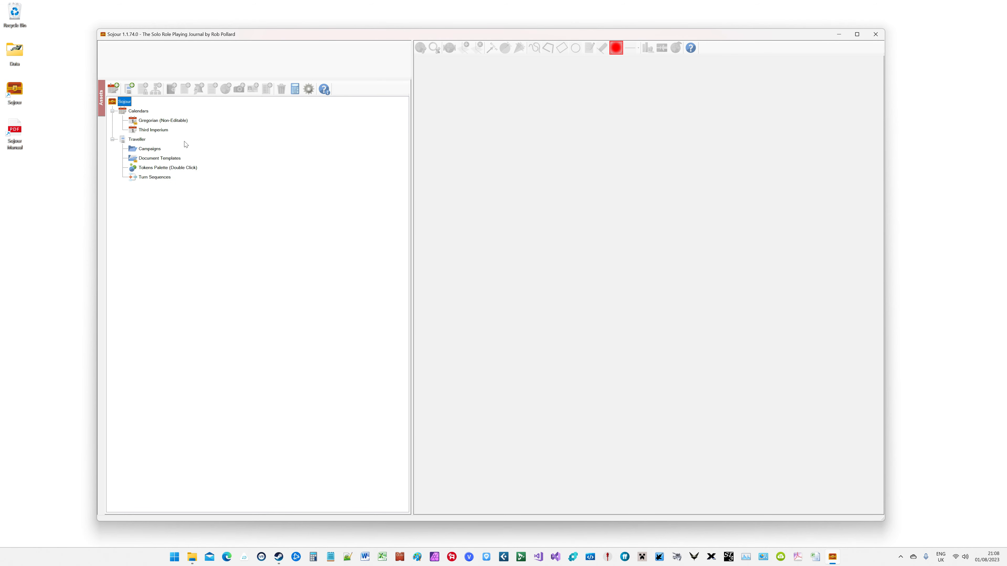
Create a campaign named The Farquar Campaign under the Traveller ruleset, using the Third Imperium calendar.
click(149, 153)
click(166, 158)
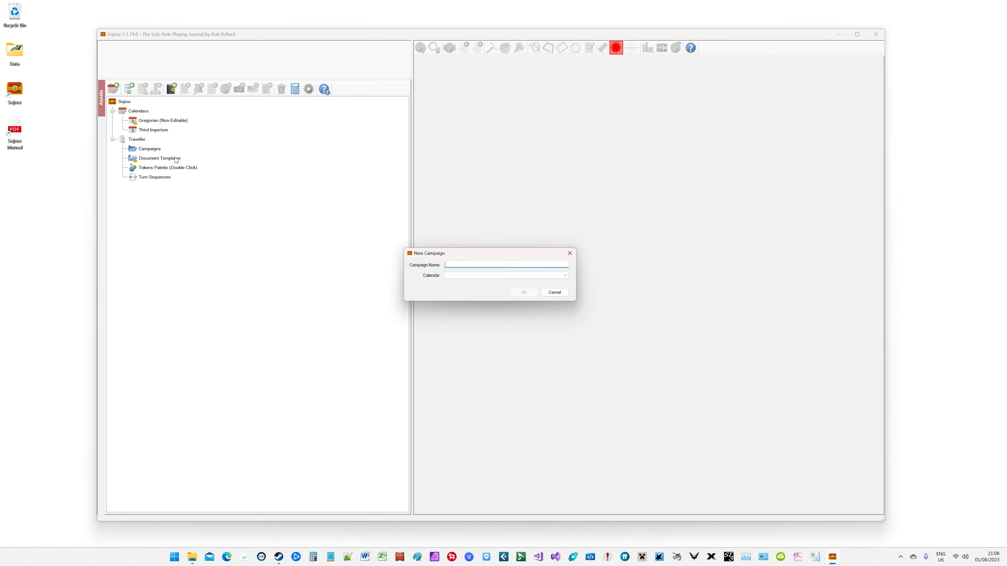
text(The Fa)
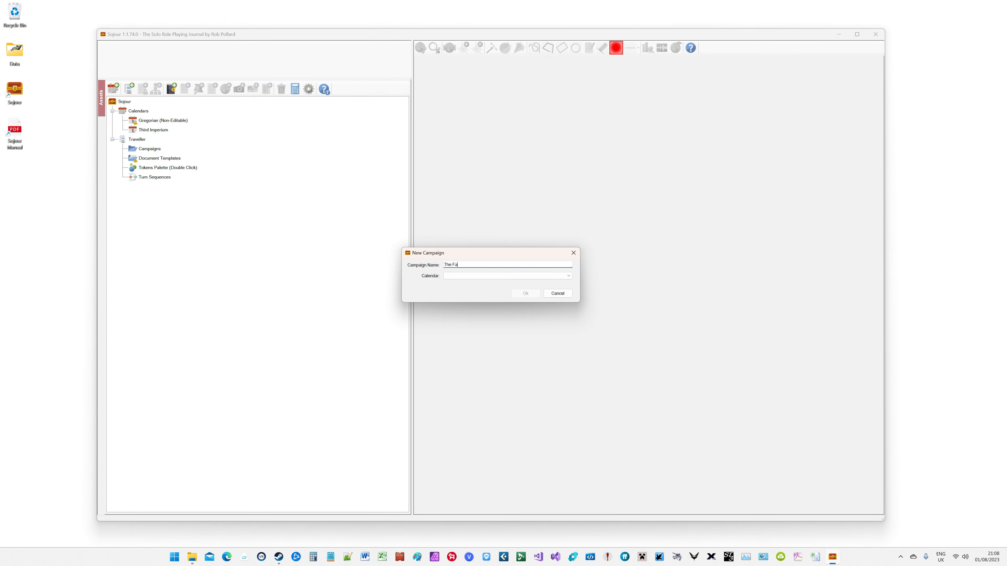
text(rquar Campaign)
click(458, 276)
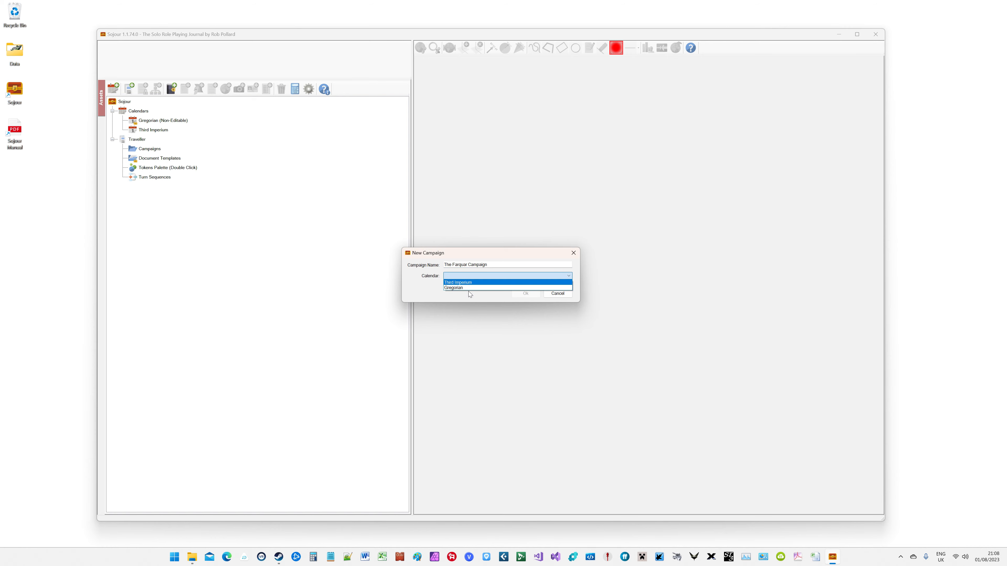
click(467, 283)
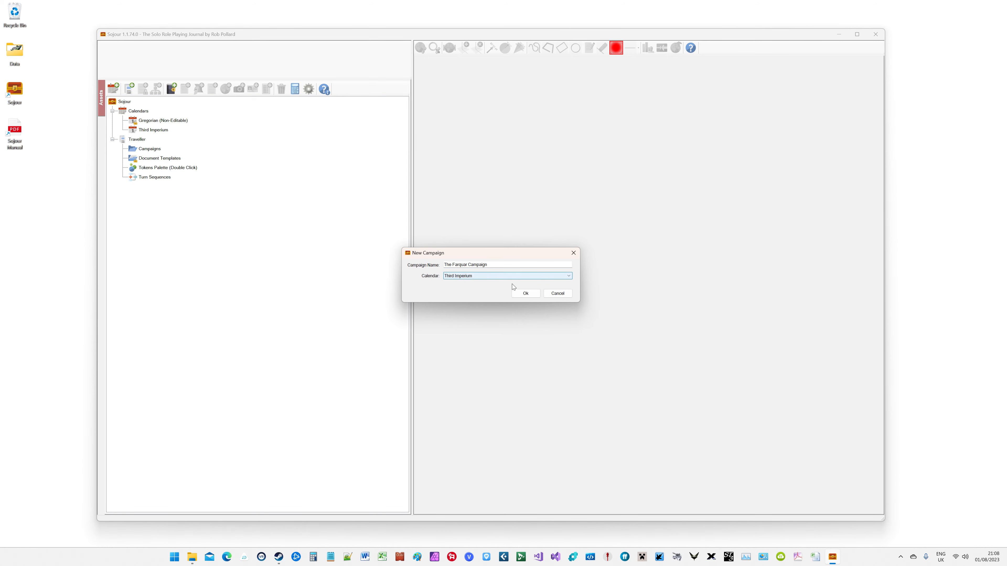
click(524, 293)
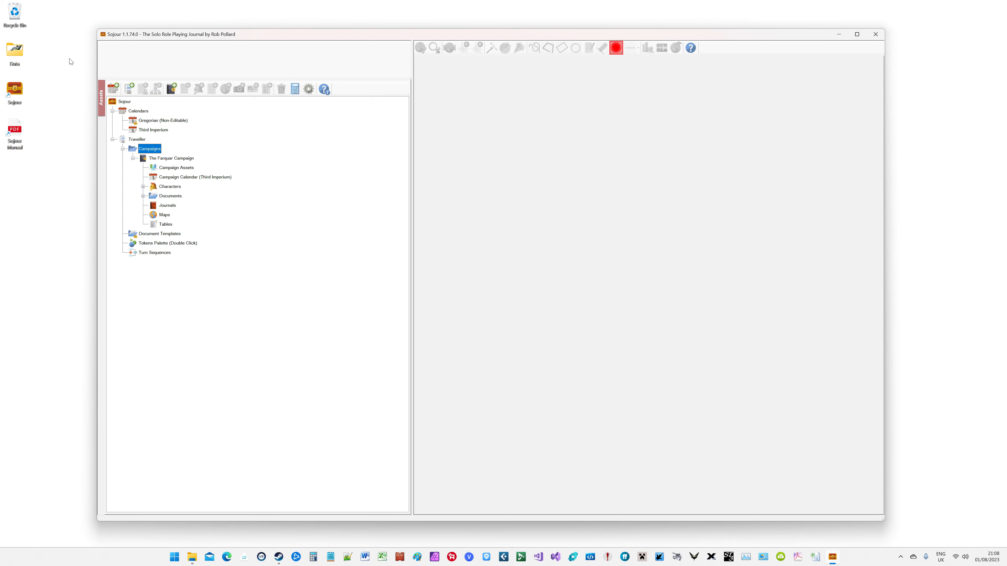
Open the Mission To Mithril PDF at page 14 and capture its map as a screenshot map named Mithril Downport in the campaign.
double_click(17, 54)
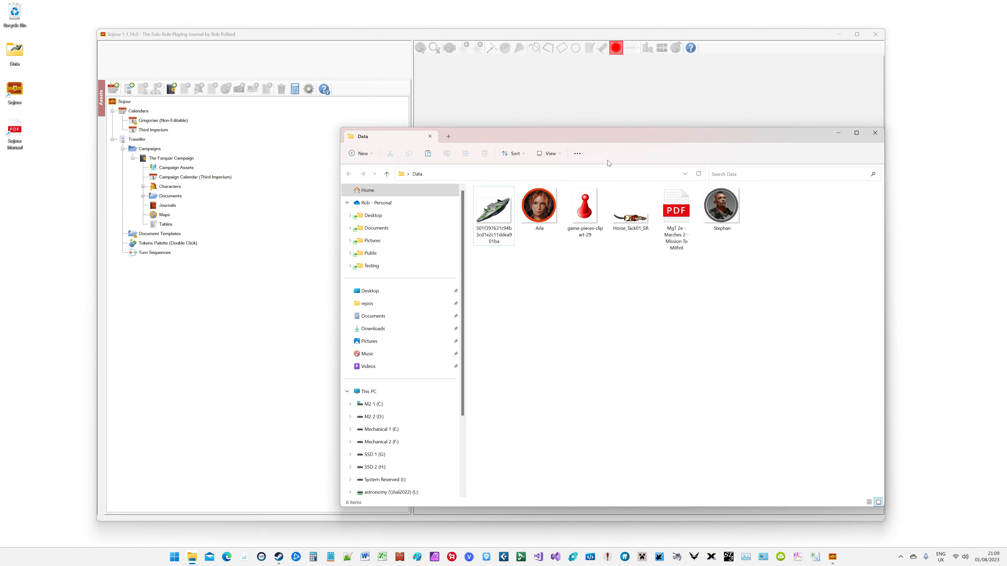
double_click(671, 208)
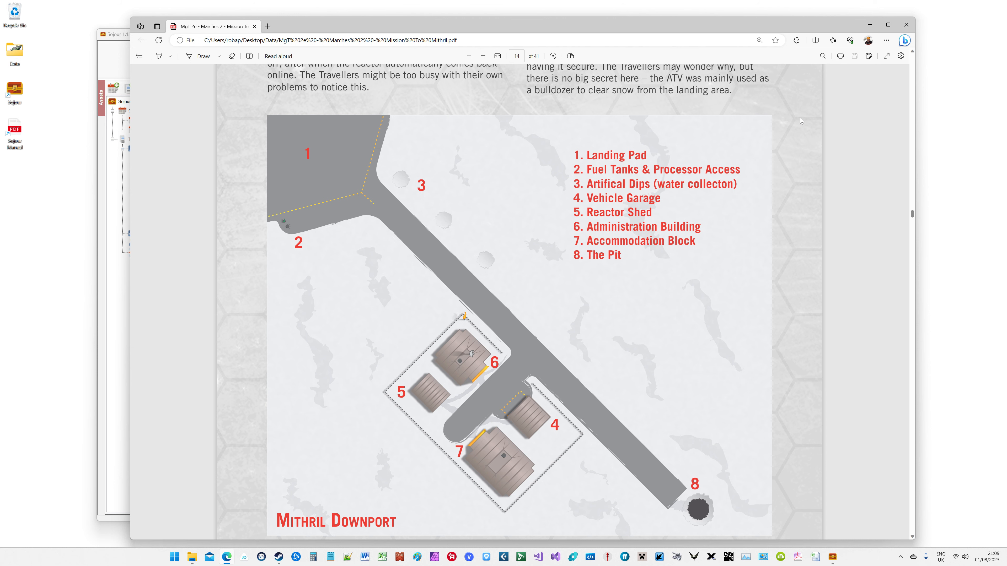
click(123, 42)
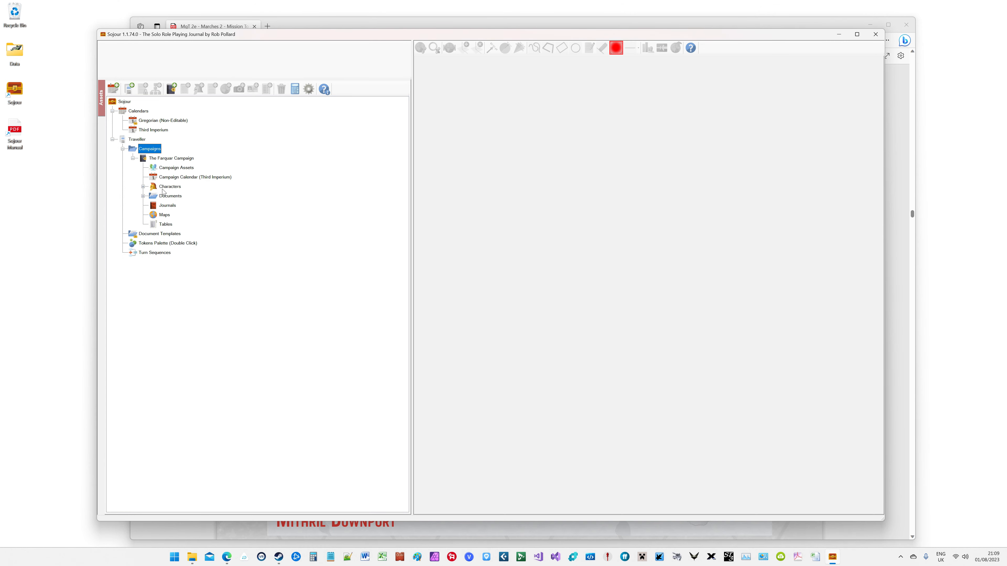
click(165, 215)
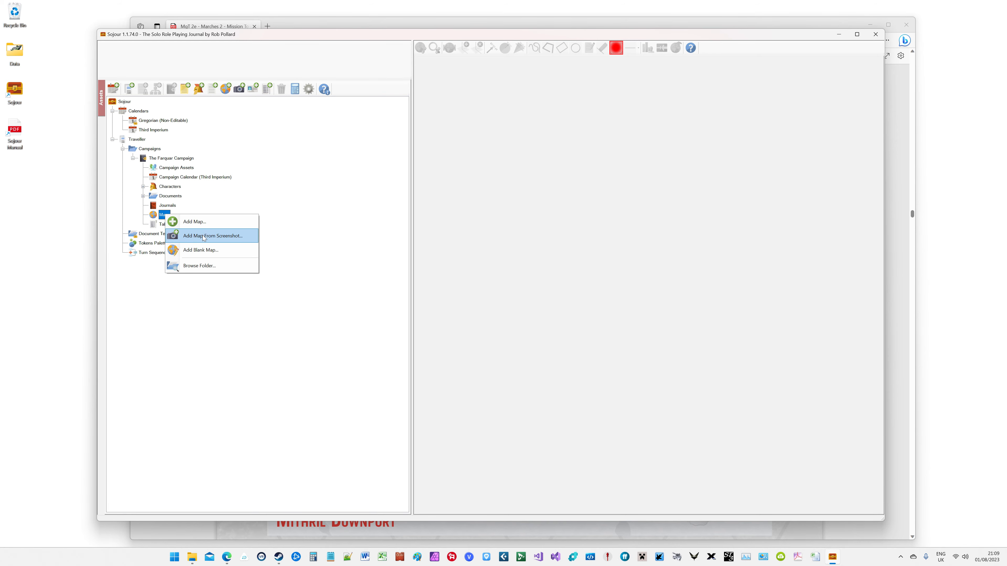
click(204, 236)
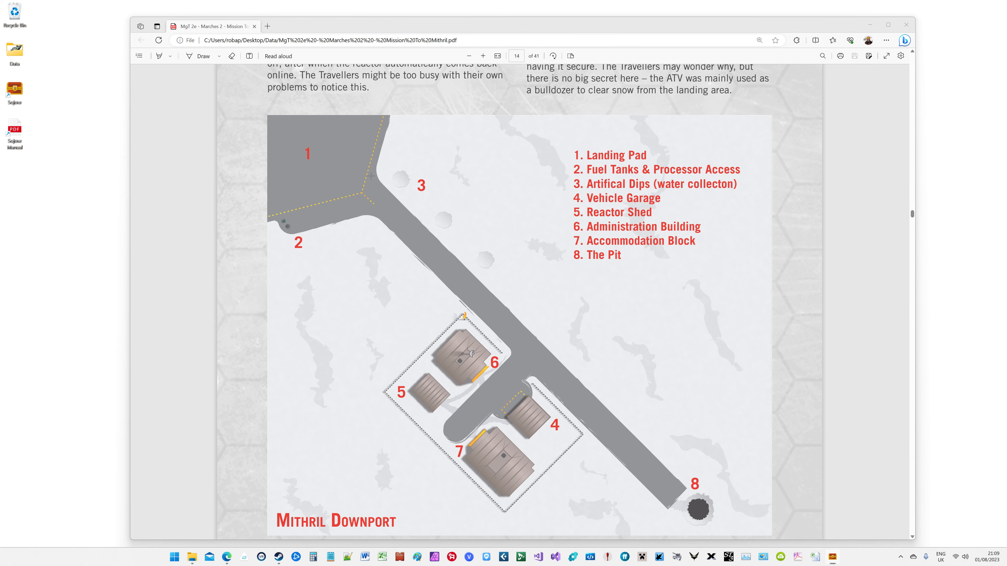
drag(268, 117, 772, 536)
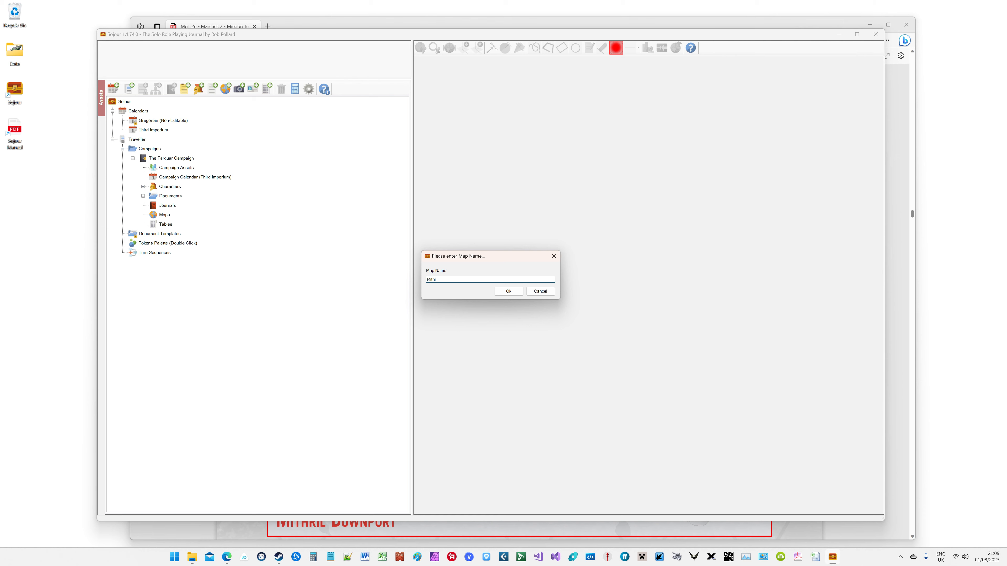
text(ownport)
click(510, 291)
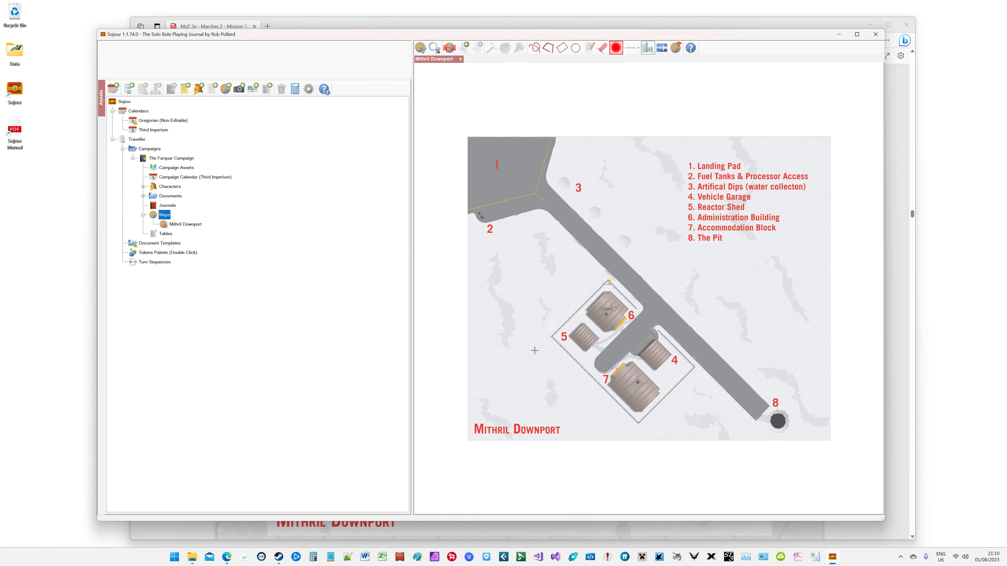
Inspect the Mithril Downport map up close and view the Traveller ruleset's tokens palette.
scroll(535, 351, up, 5)
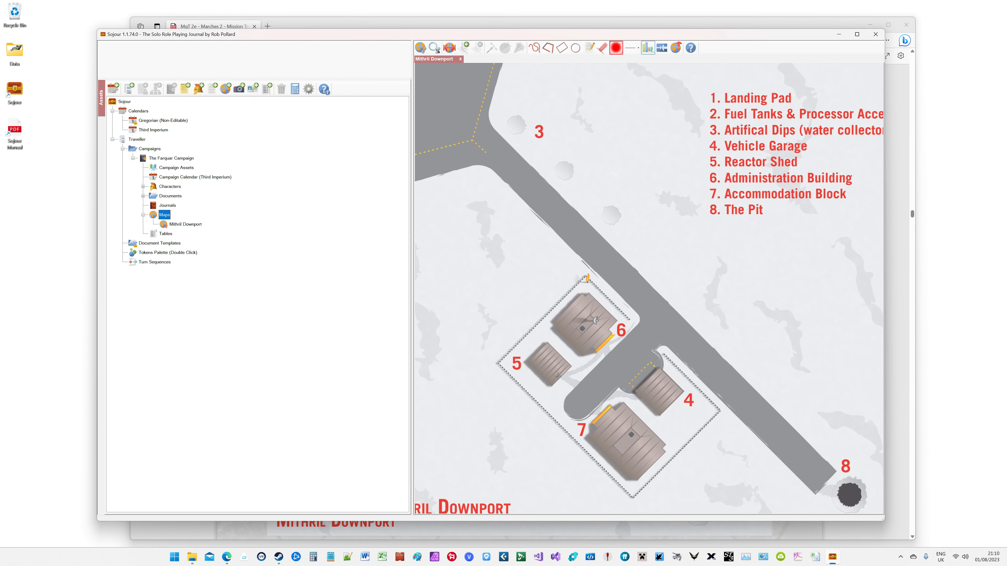
scroll(558, 376, down, 5)
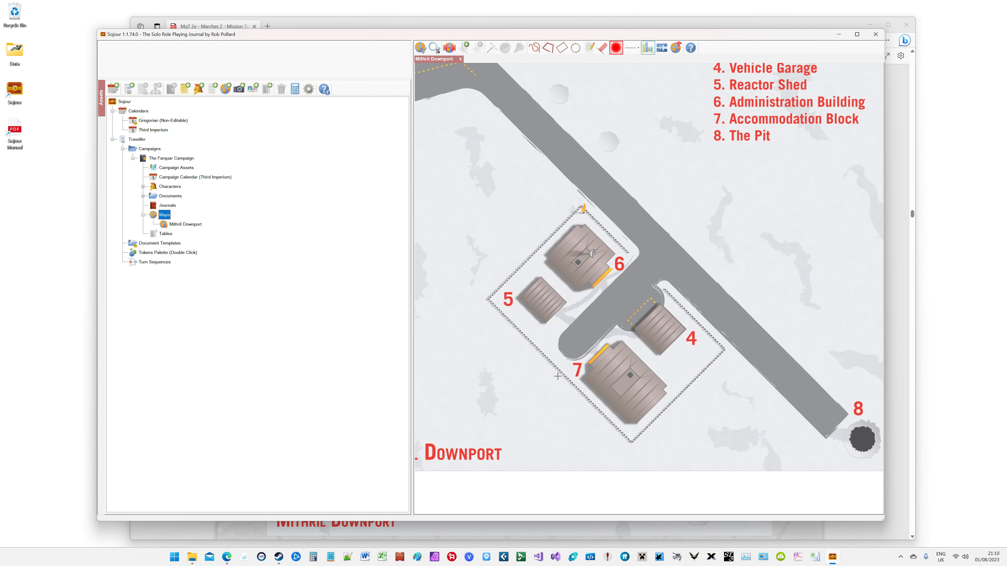
scroll(557, 376, left, 1)
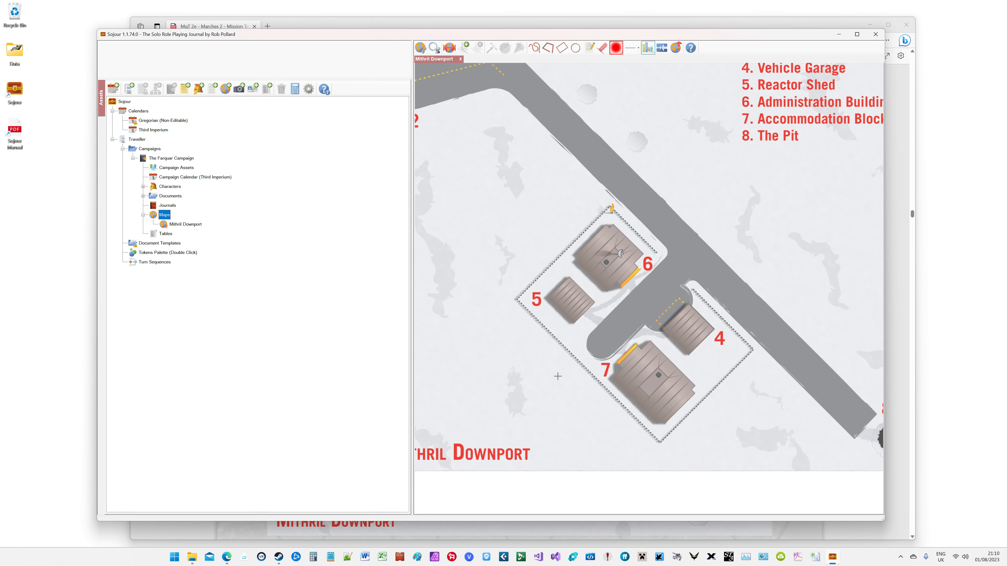
scroll(558, 376, left, 2)
scroll(558, 376, up, 1)
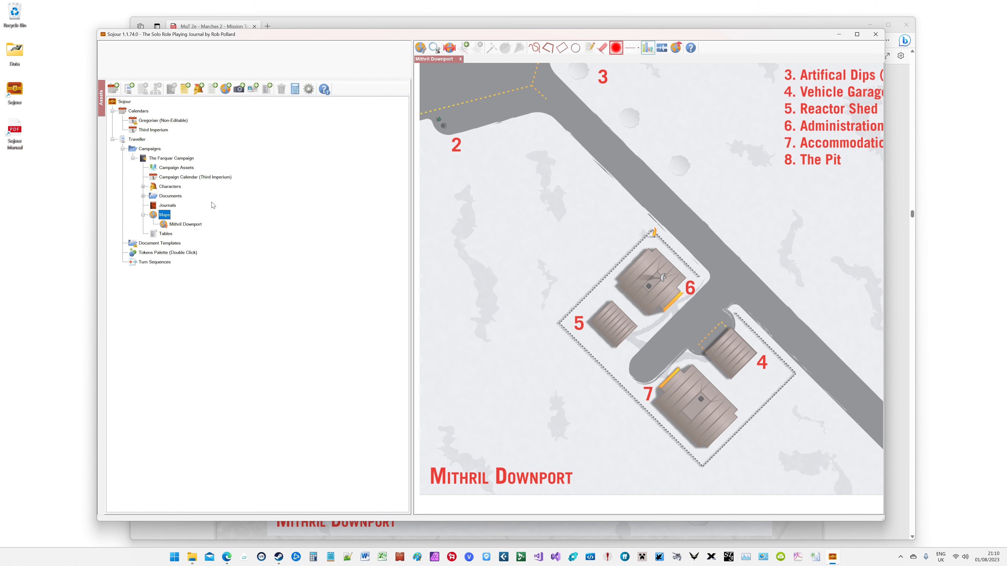
click(181, 254)
double_click(180, 255)
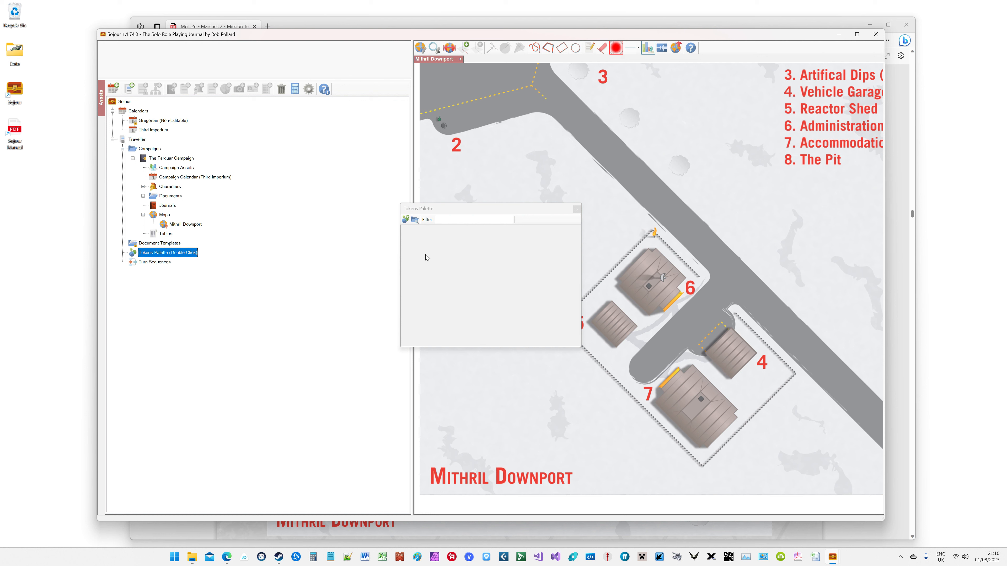
click(577, 208)
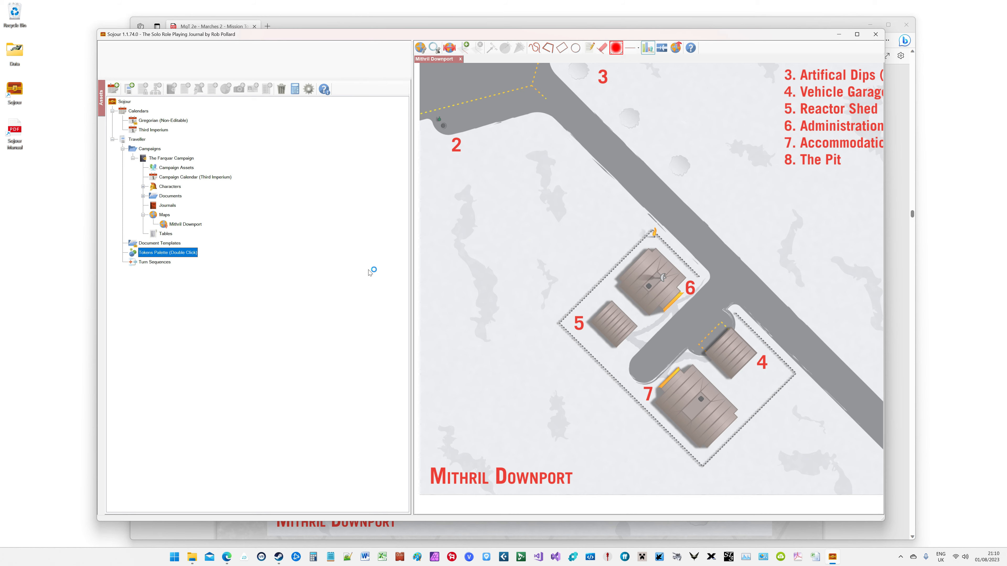
Minimise the adventure PDF and open the Sojour manual at the comparison of the three token types.
click(870, 24)
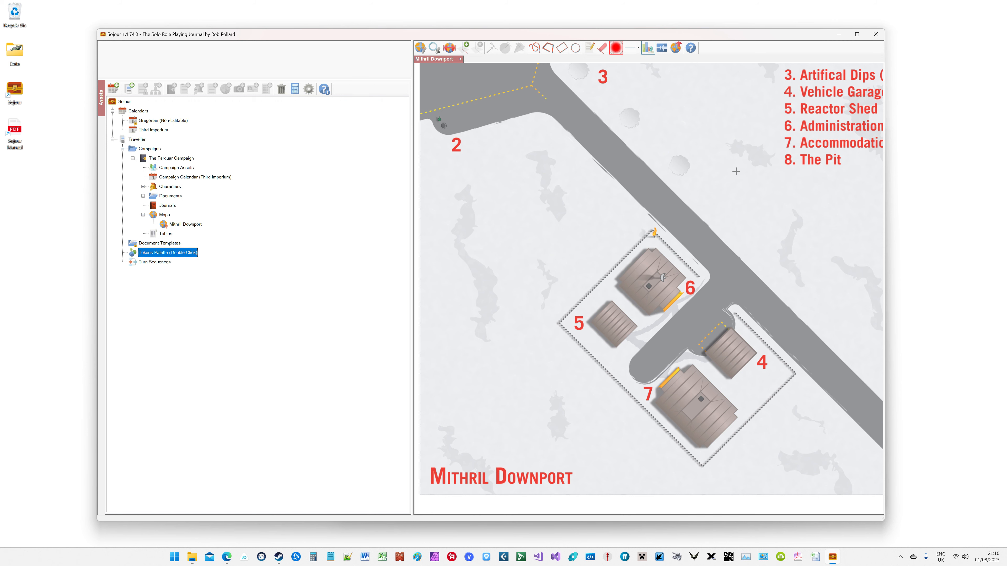
drag(657, 246, 637, 246)
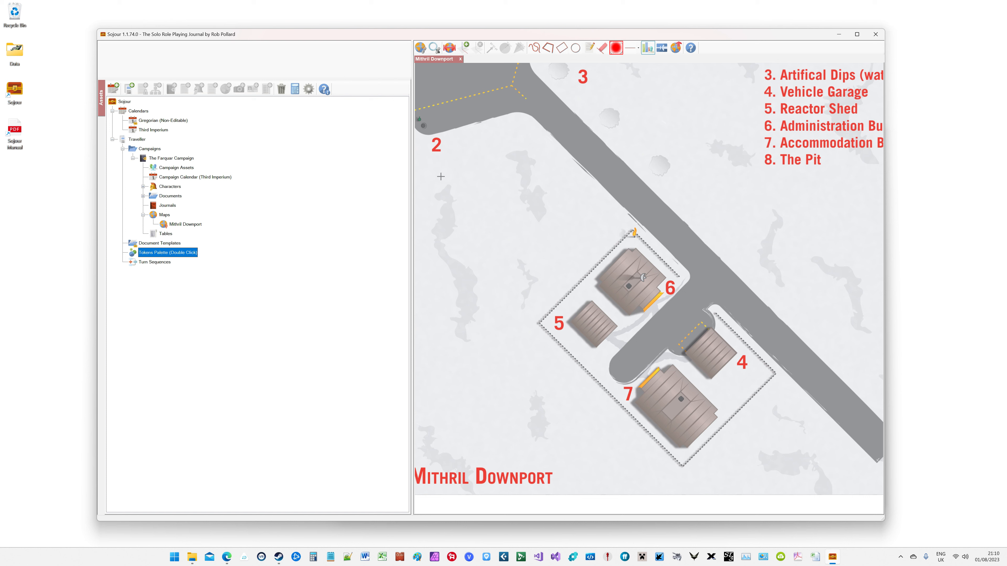
click(325, 90)
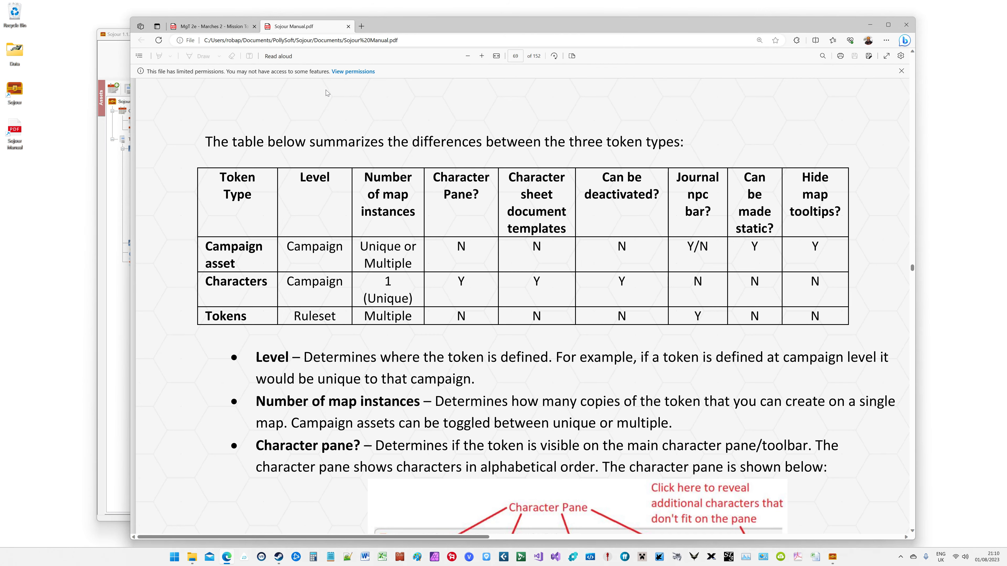
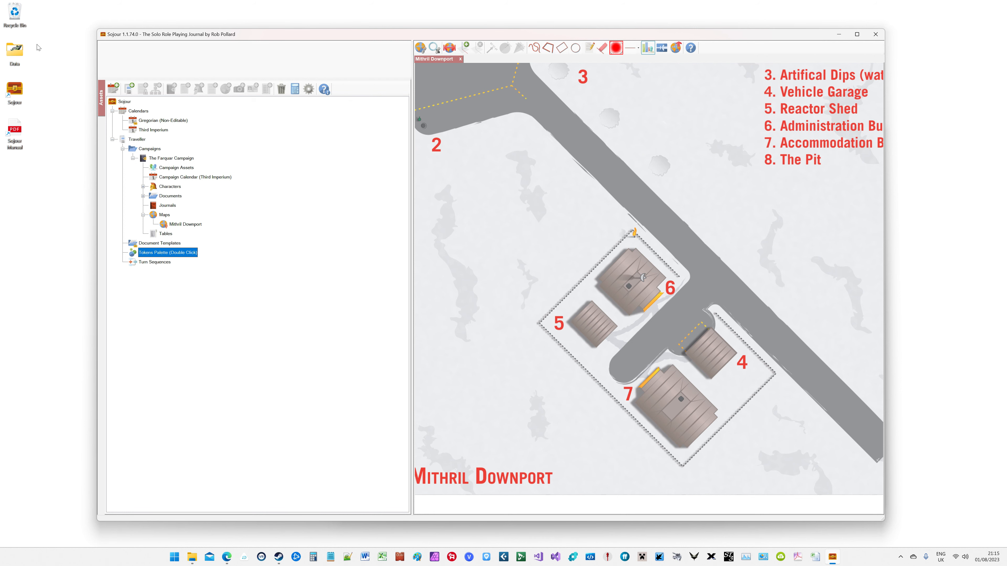
Open the Arla and Stephan portrait images from the Data folder and compare their sizes side by side.
double_click(12, 49)
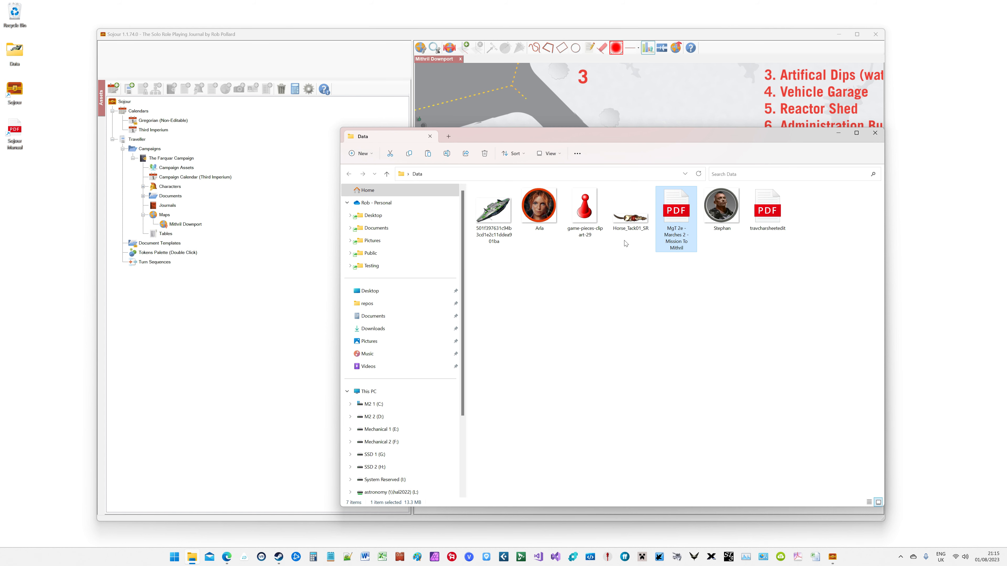
drag(637, 136, 665, 150)
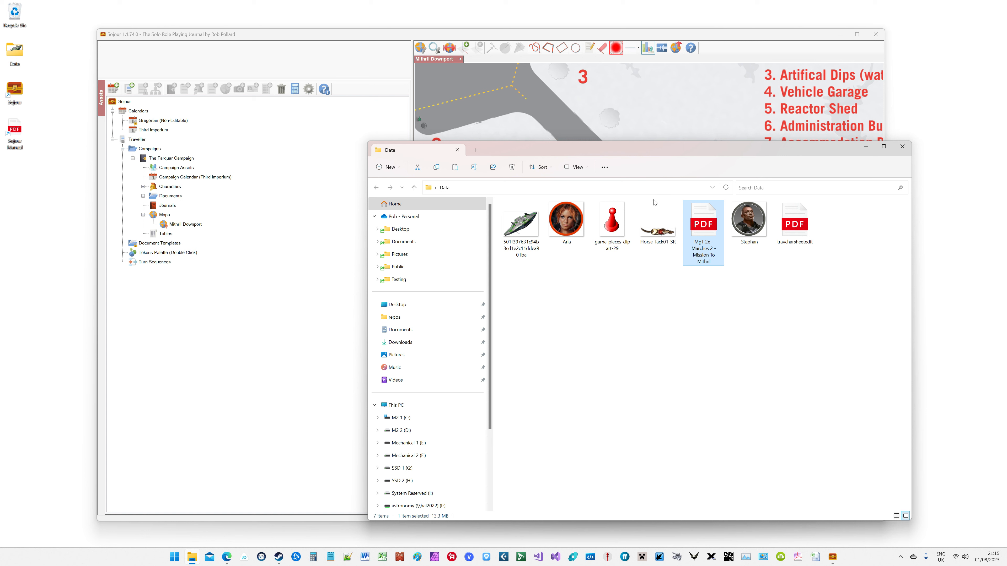
click(566, 221)
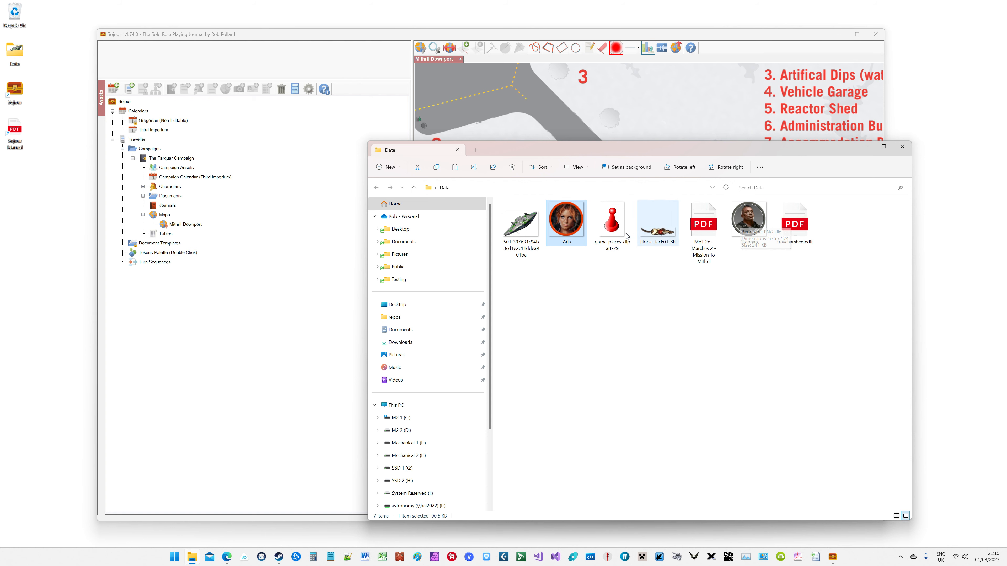
double_click(575, 226)
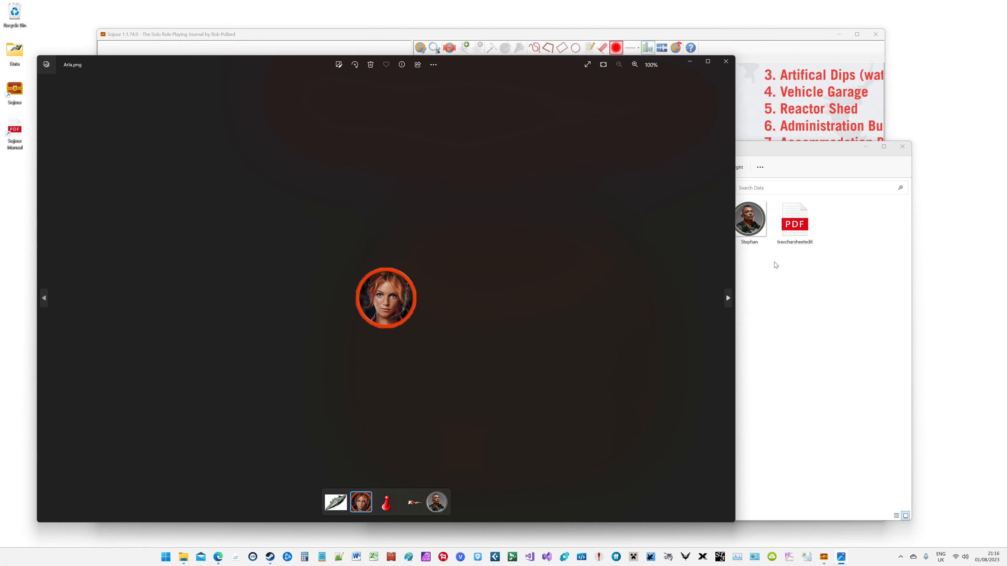
double_click(739, 226)
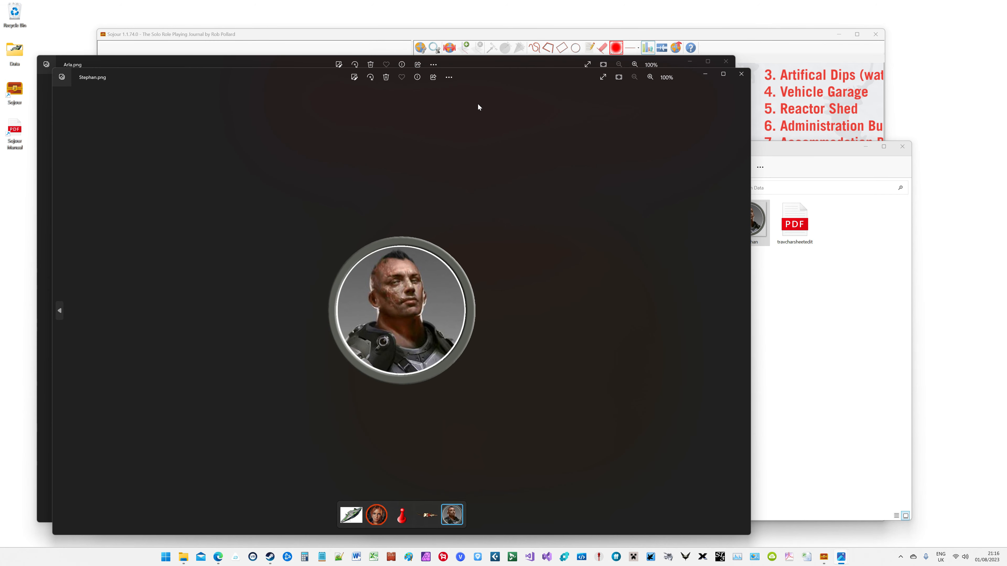
drag(309, 76, 665, 73)
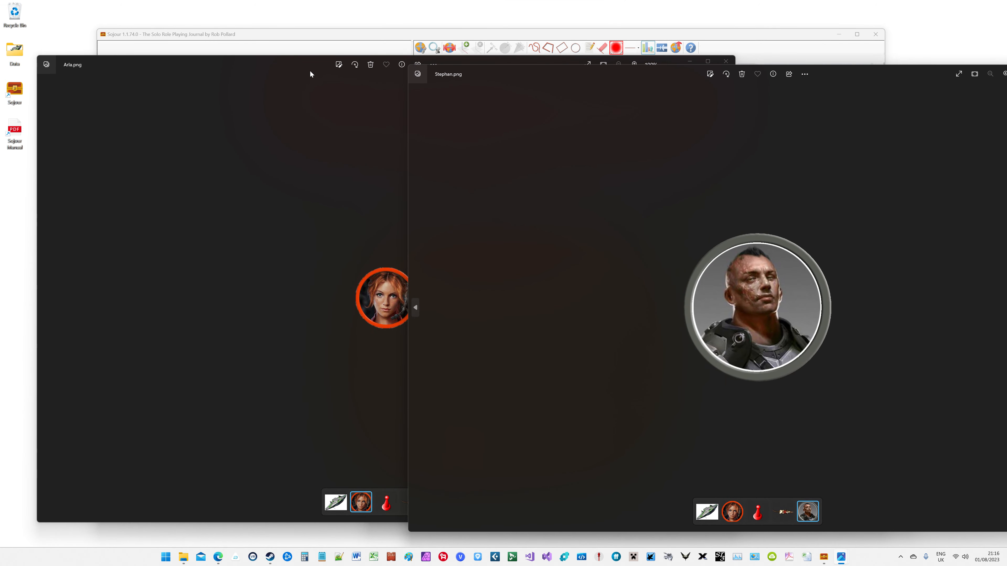
drag(310, 70, 219, 77)
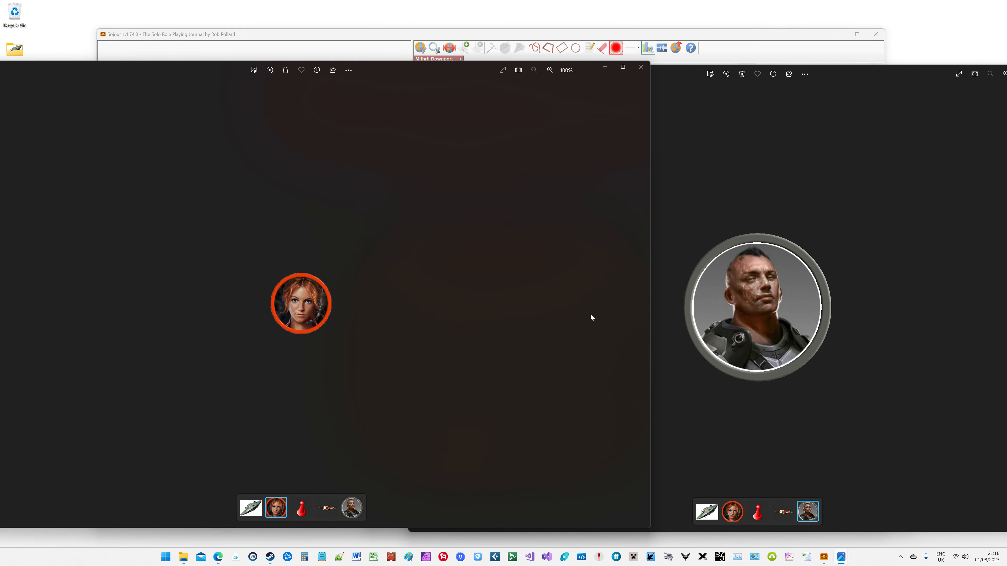
click(636, 72)
drag(845, 71, 705, 105)
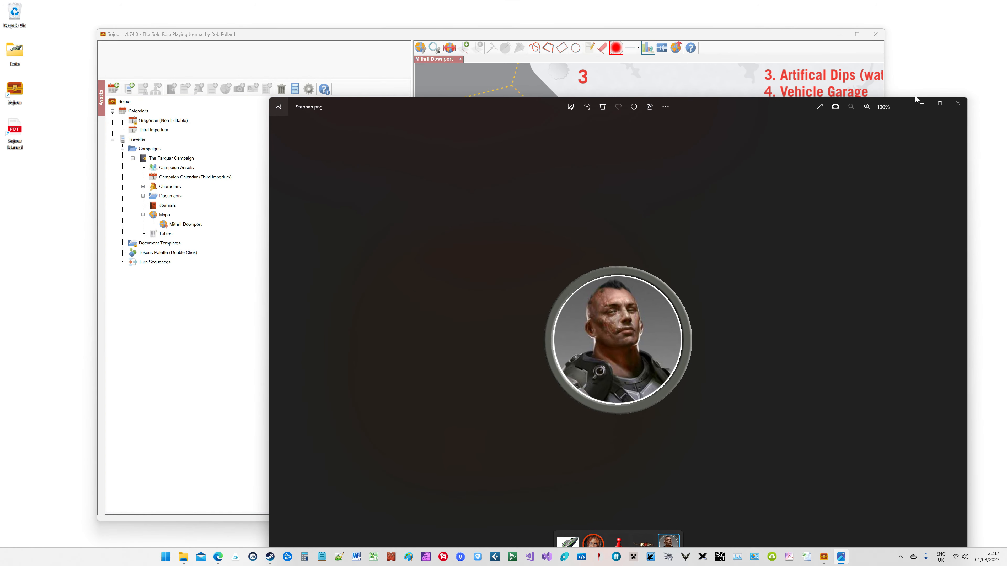
Import the travcharsheetedit PDF from the desktop's Data folder as a Traveller document template named Character Sheet.
click(958, 103)
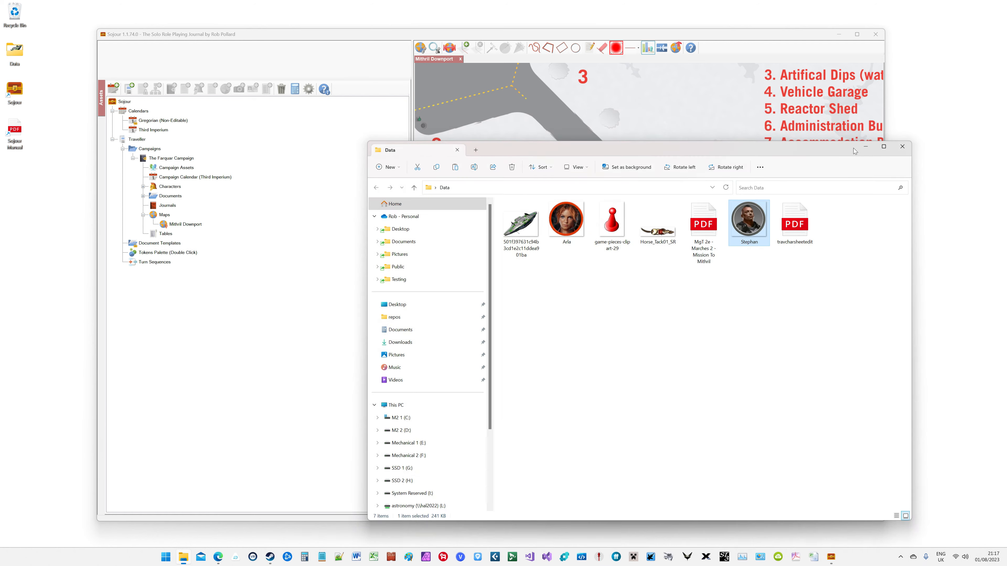
click(170, 187)
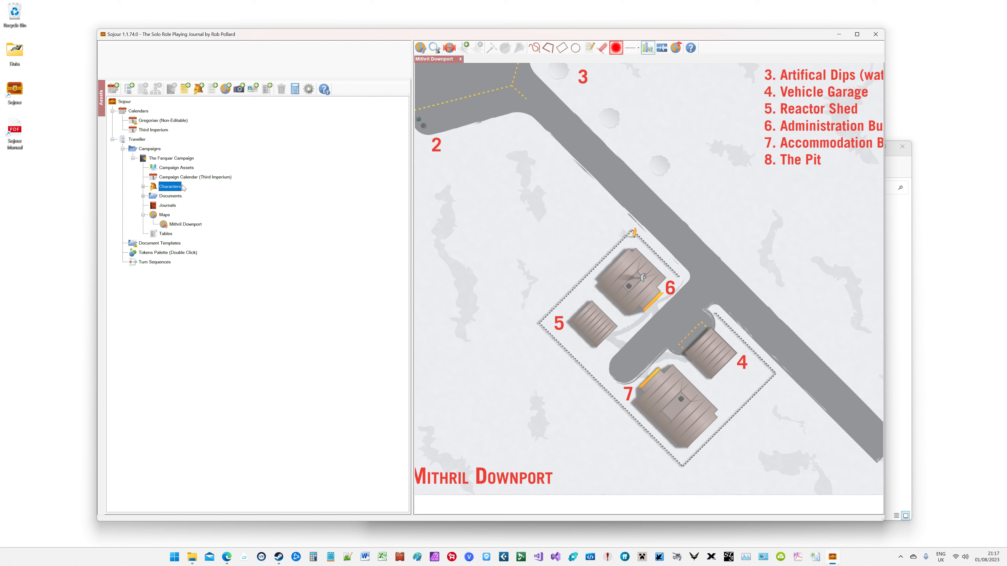
click(171, 245)
right_click(171, 246)
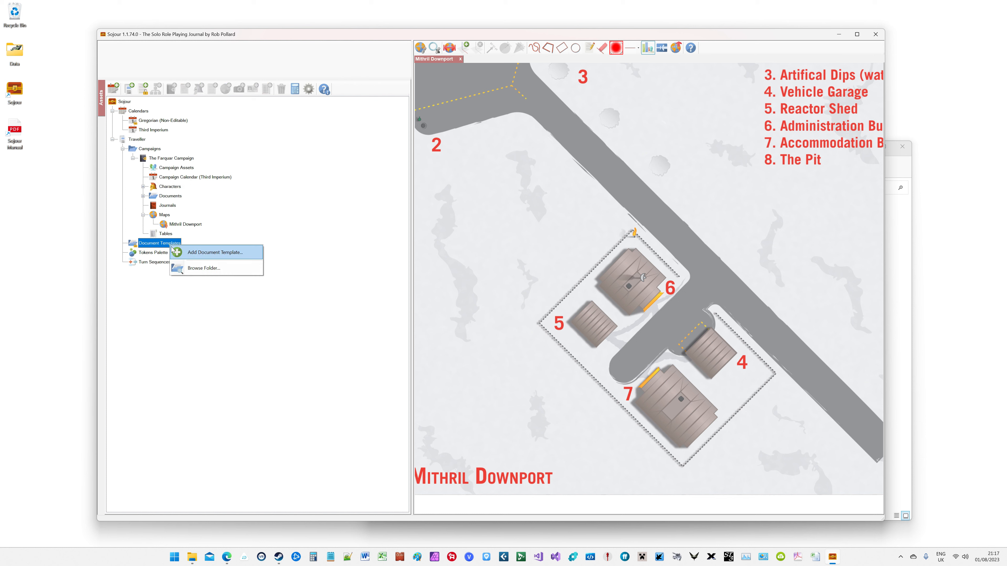
click(187, 253)
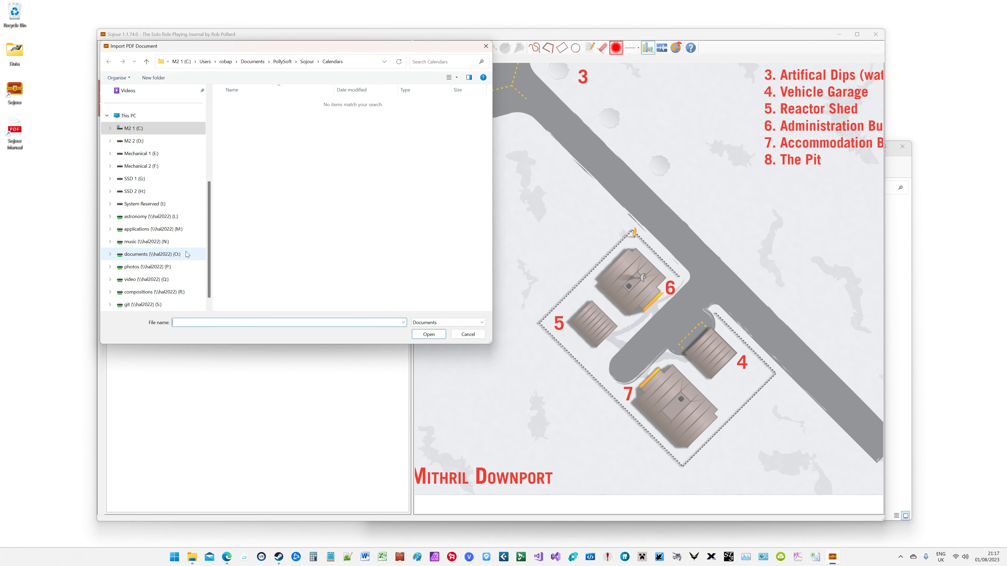
scroll(154, 158, up, 3)
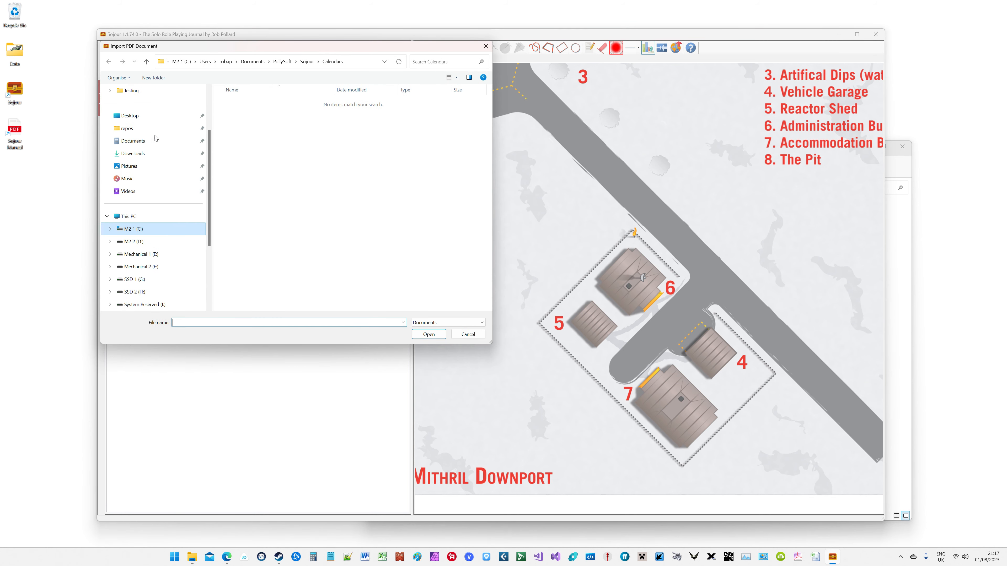
click(130, 115)
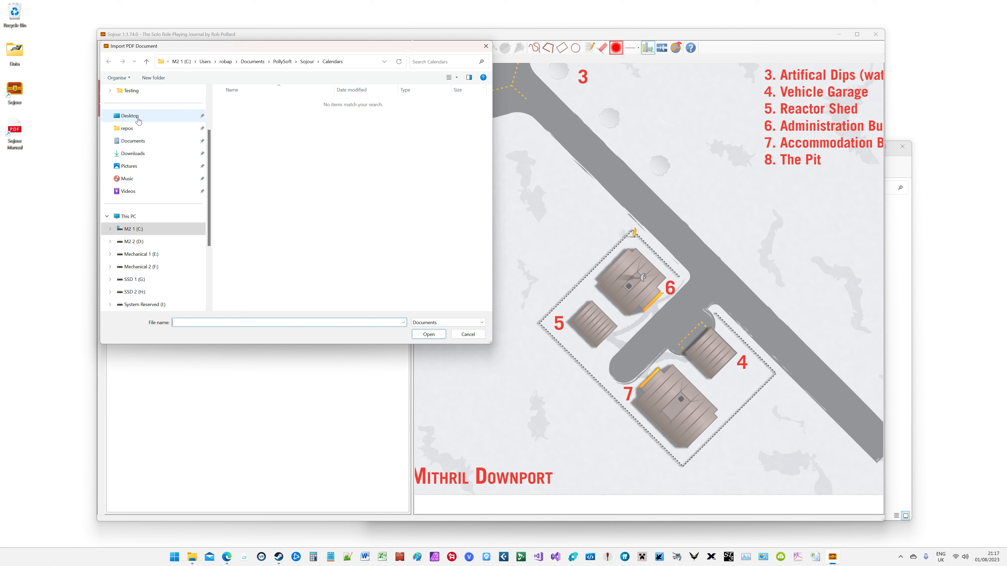
double_click(232, 123)
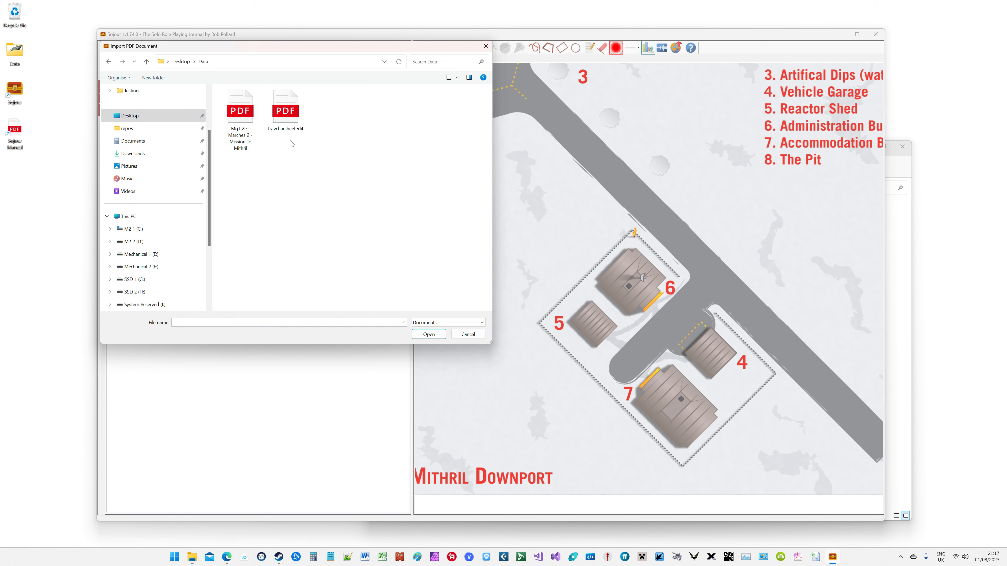
click(278, 108)
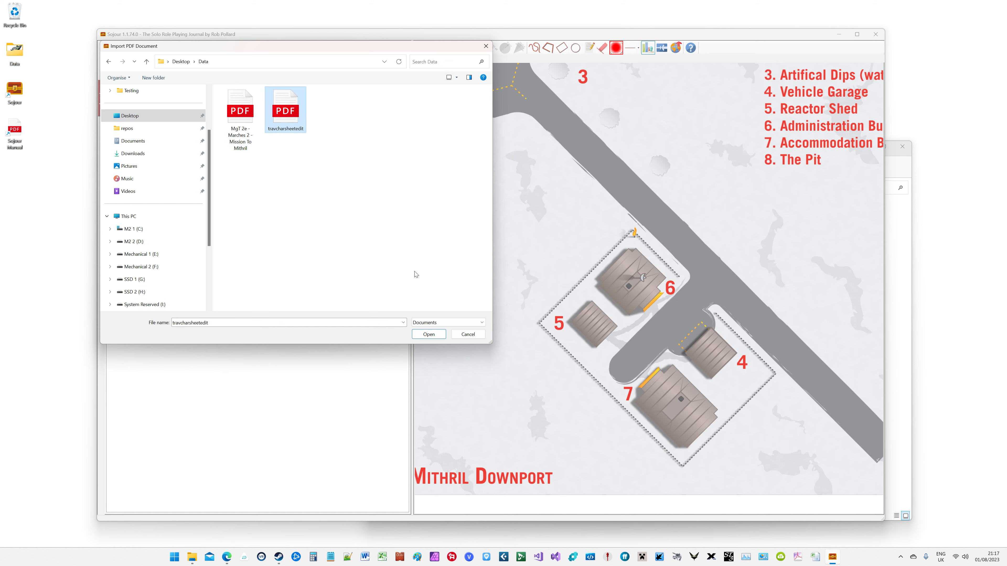
click(429, 334)
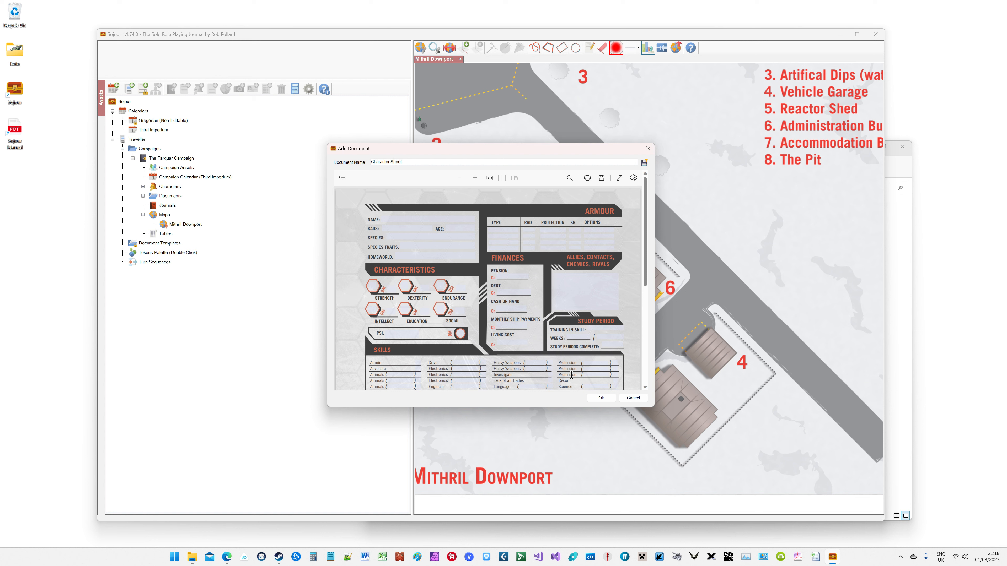
click(600, 398)
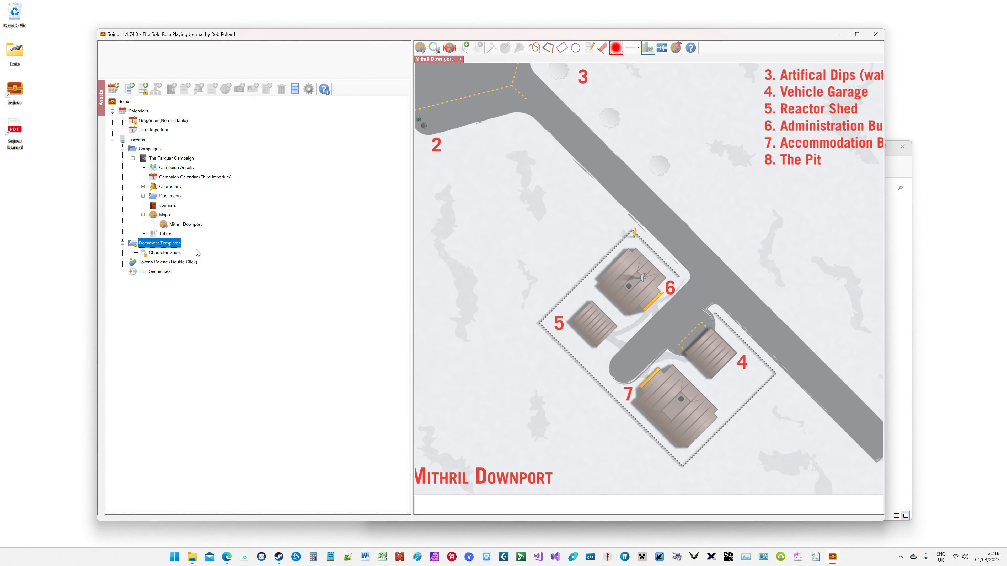
Set the Character Sheet template as the Traveller ruleset's character sheet.
click(164, 254)
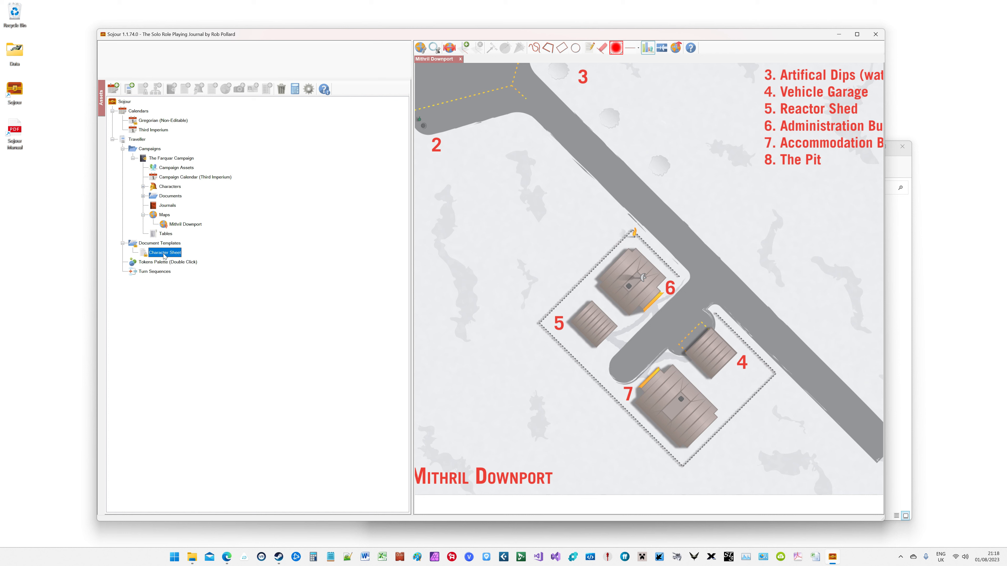
right_click(164, 256)
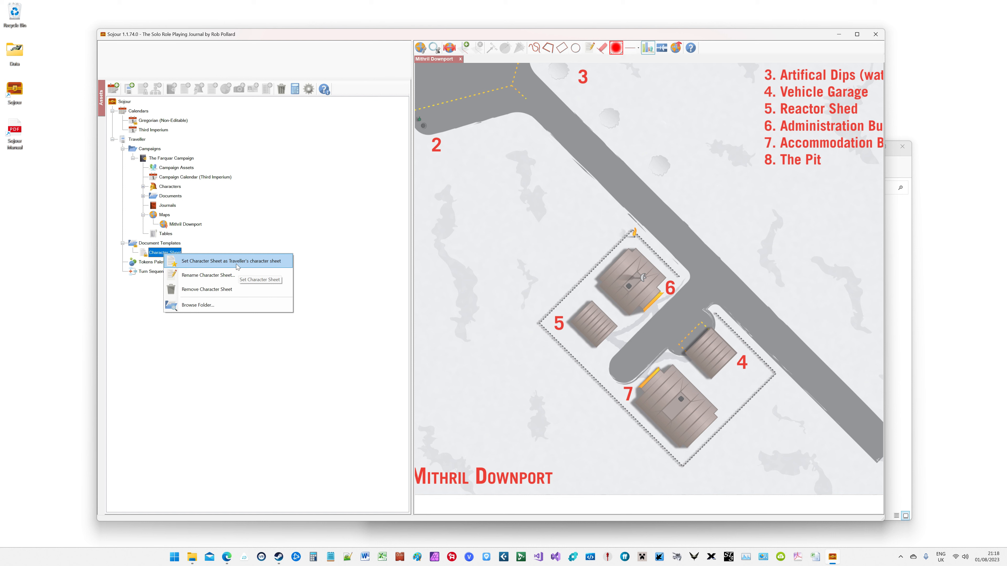
click(261, 264)
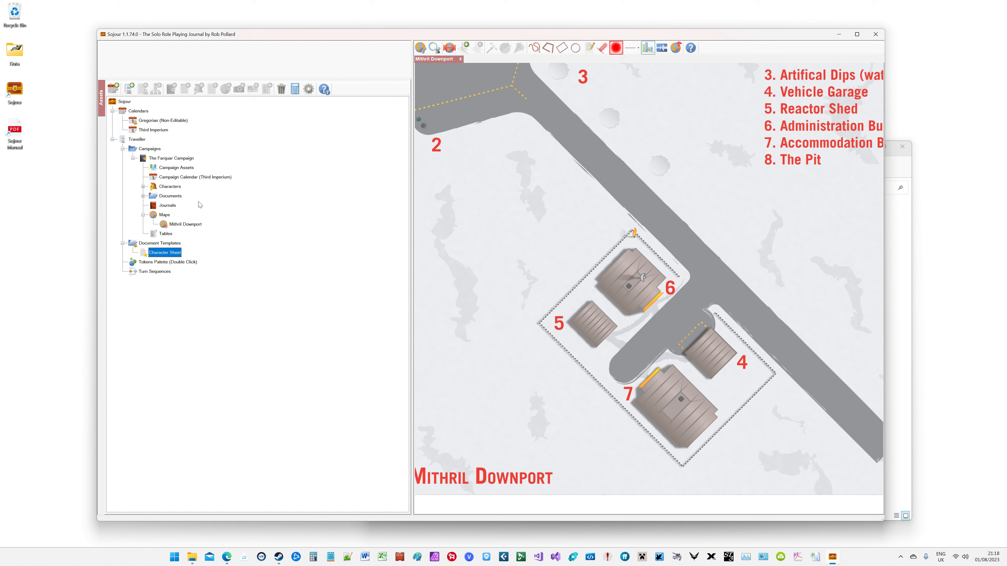
Start a new campaign character named Arla and give her the Arla picture from the Data folder.
right_click(173, 188)
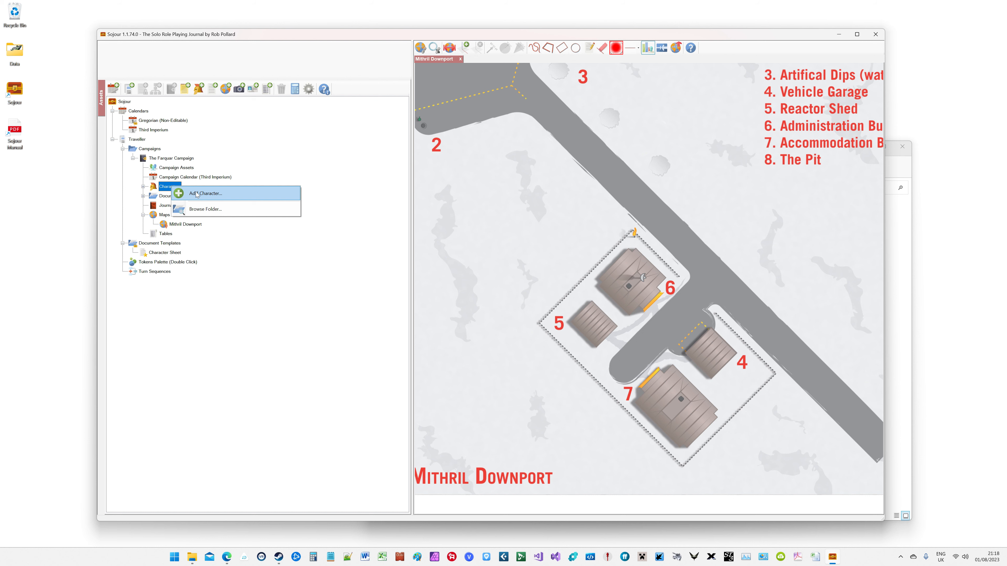
click(197, 194)
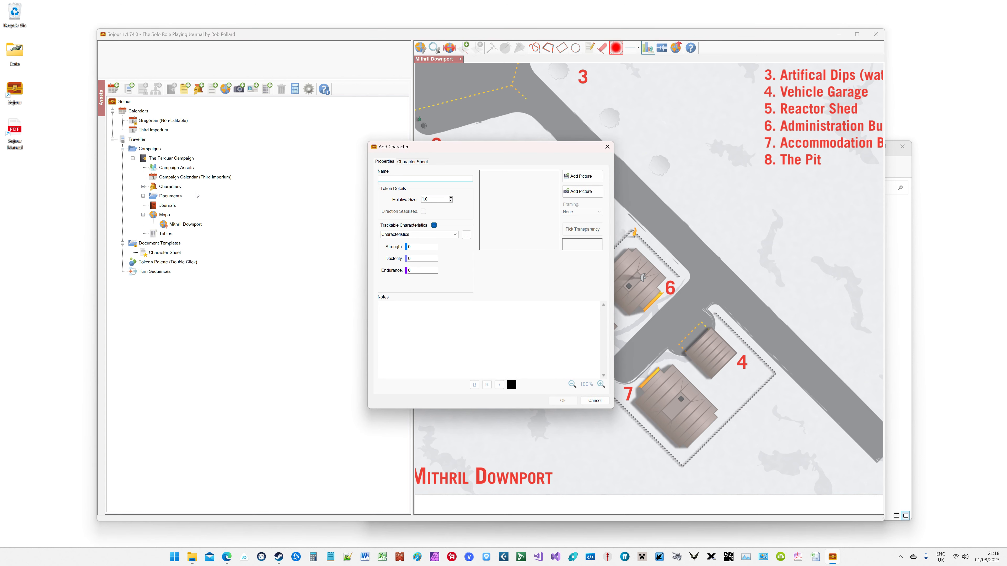
text(Arla)
click(579, 177)
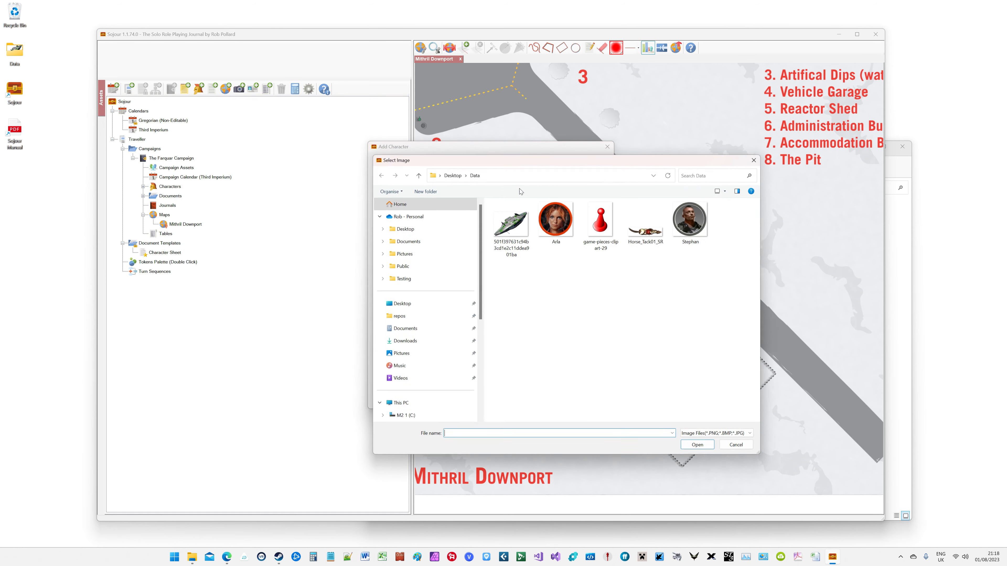
click(554, 222)
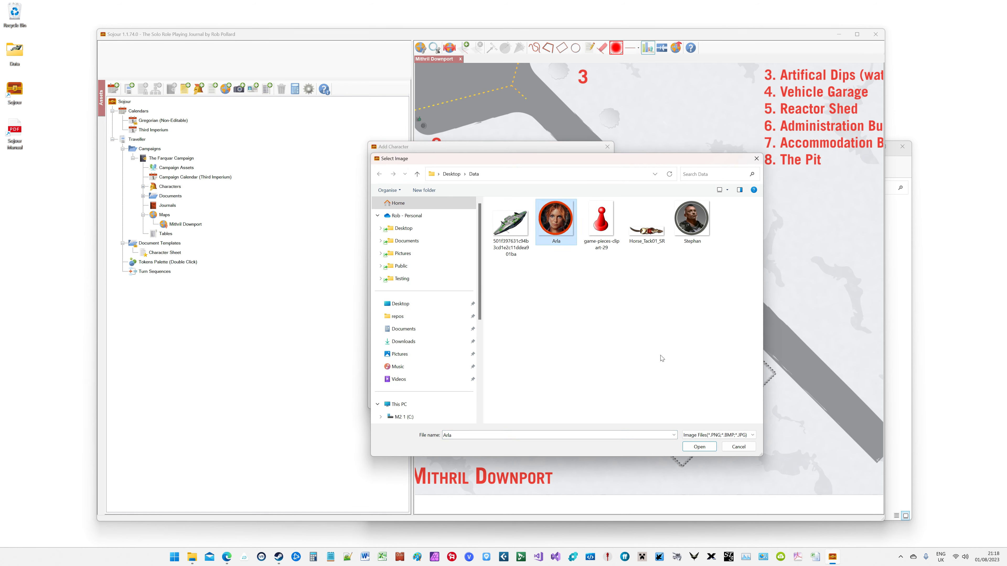
click(700, 447)
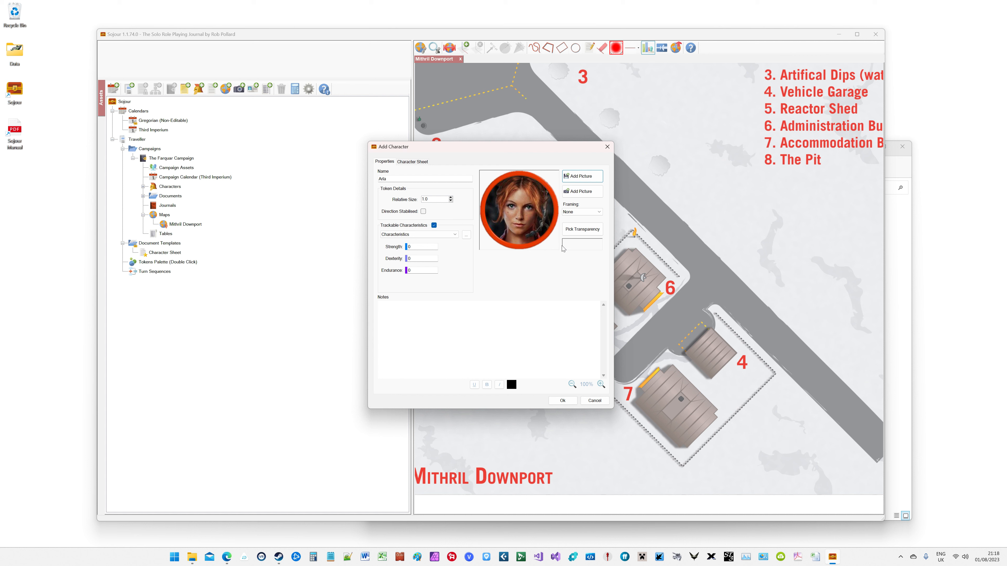
Set Arla's Strength to A, Dexterity to 8 and Endurance to 7.
click(418, 246)
text(A)
click(416, 258)
text(8)
click(418, 271)
text(7)
Examine Arla's attached character sheet at a larger size and check its fillable name field.
click(410, 162)
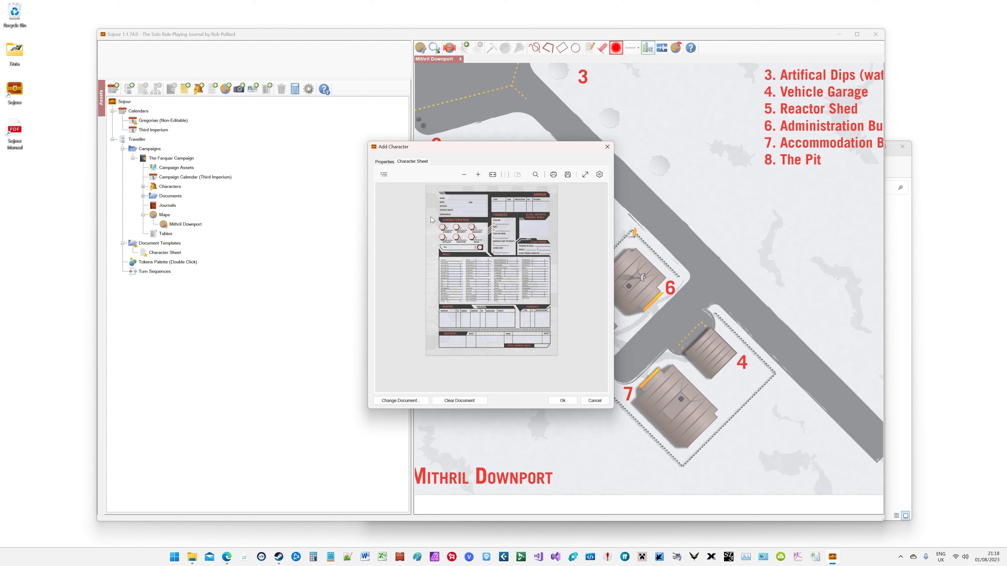
click(478, 175)
click(477, 175)
click(478, 175)
click(478, 175)
click(478, 175)
click(478, 176)
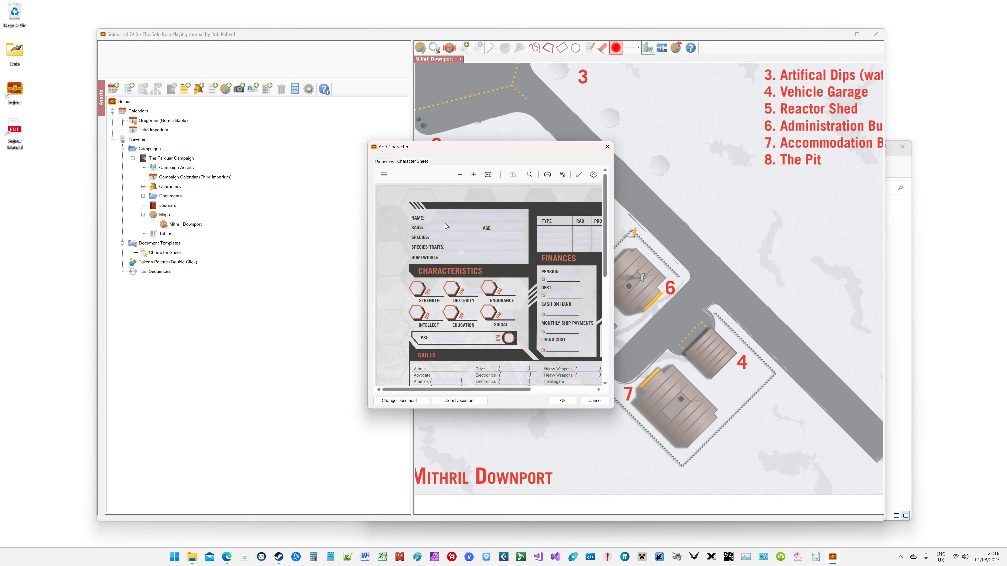
click(445, 223)
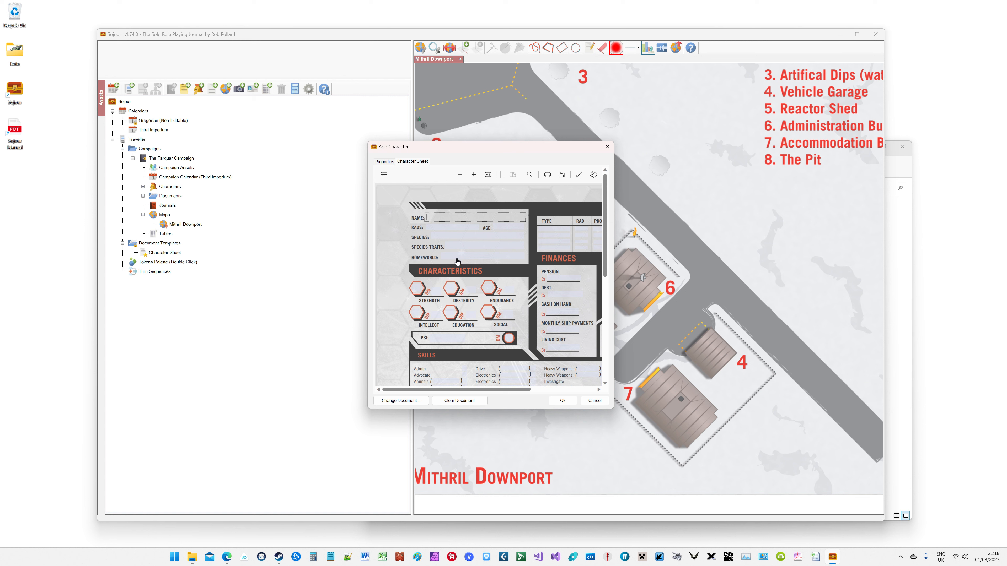
click(385, 162)
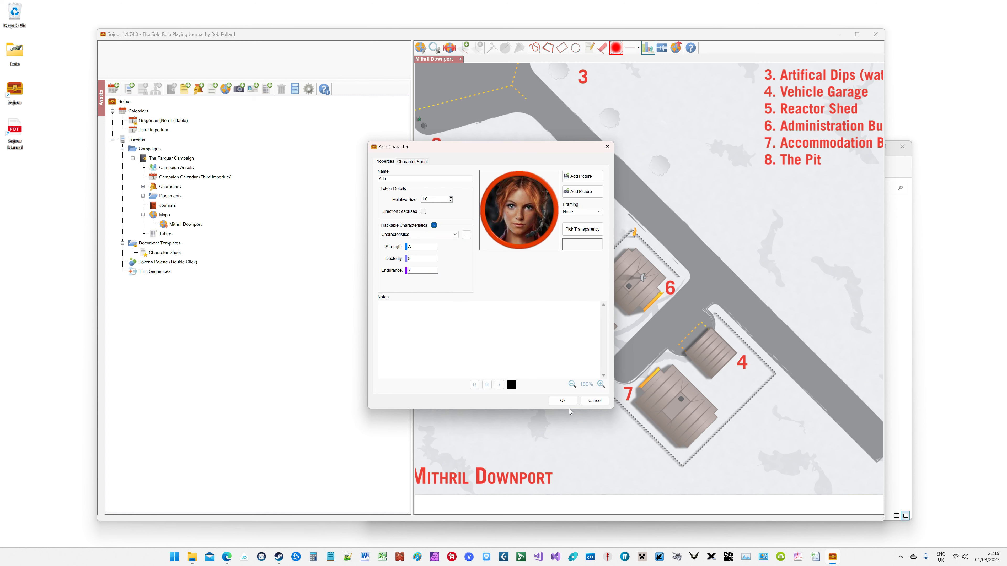
Save the character Arla and view the actions available for her portrait.
click(566, 401)
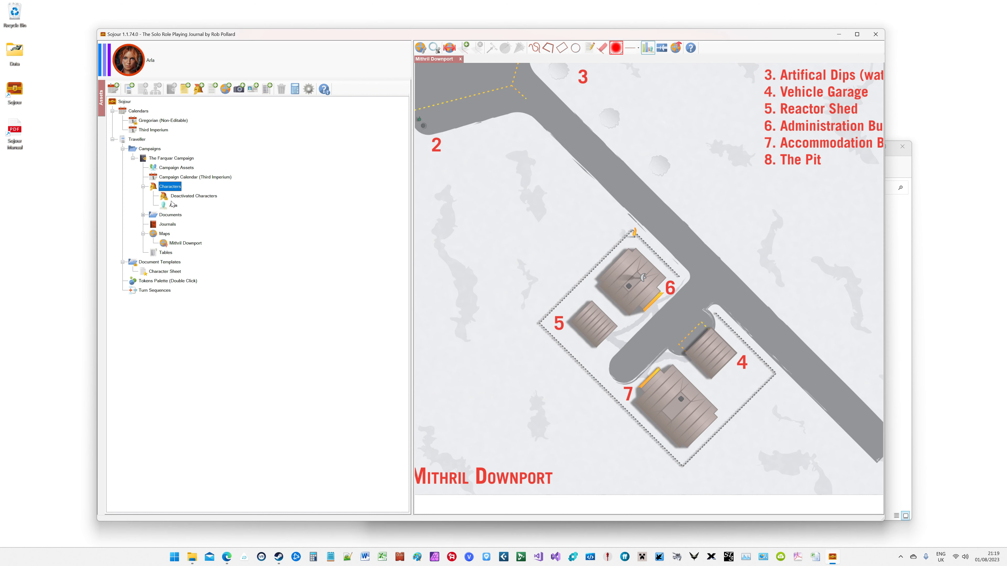
right_click(133, 62)
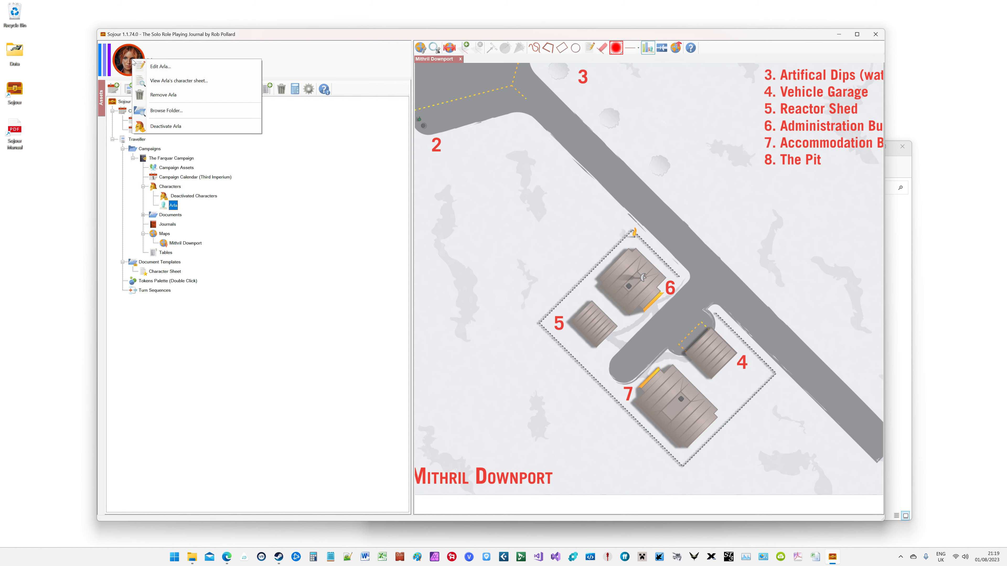
click(322, 53)
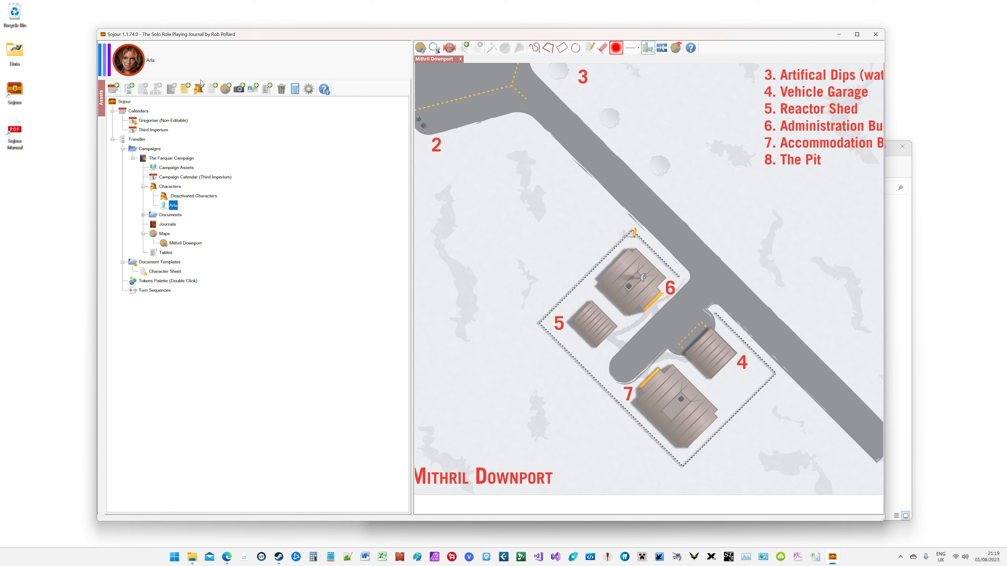
Start a second campaign character named Stephan, using the Stephan picture from the Data folder.
right_click(177, 189)
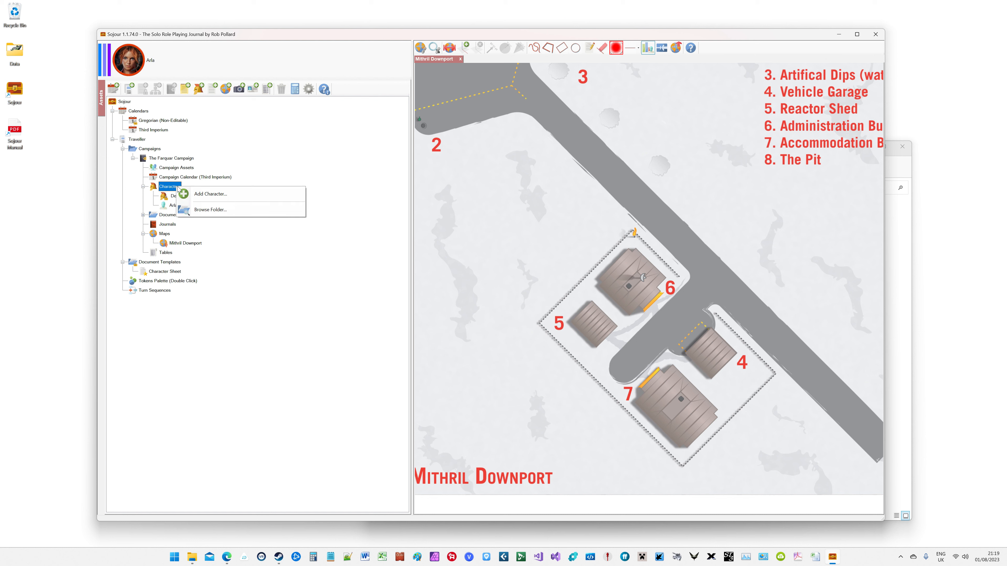
click(210, 194)
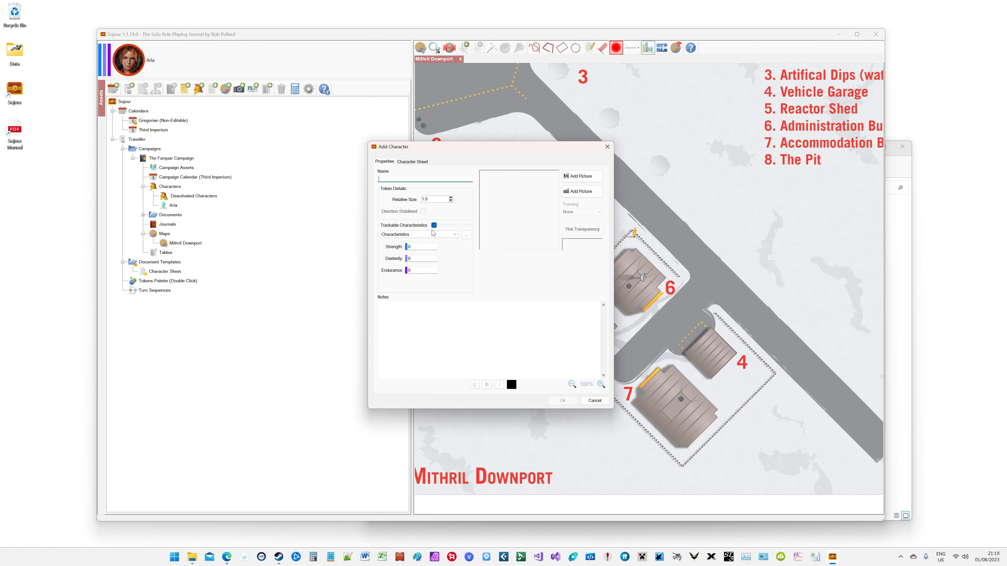
click(586, 177)
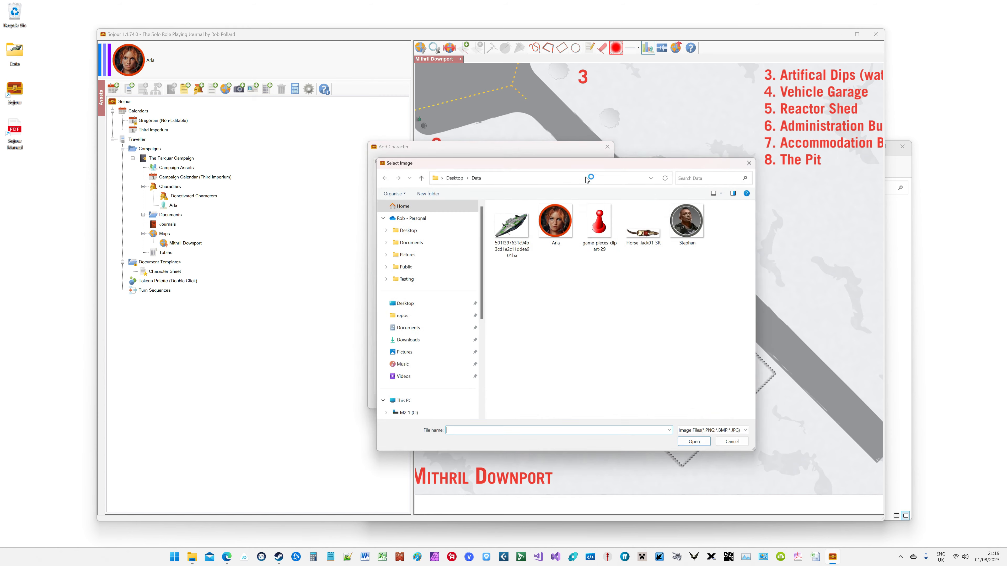
click(693, 220)
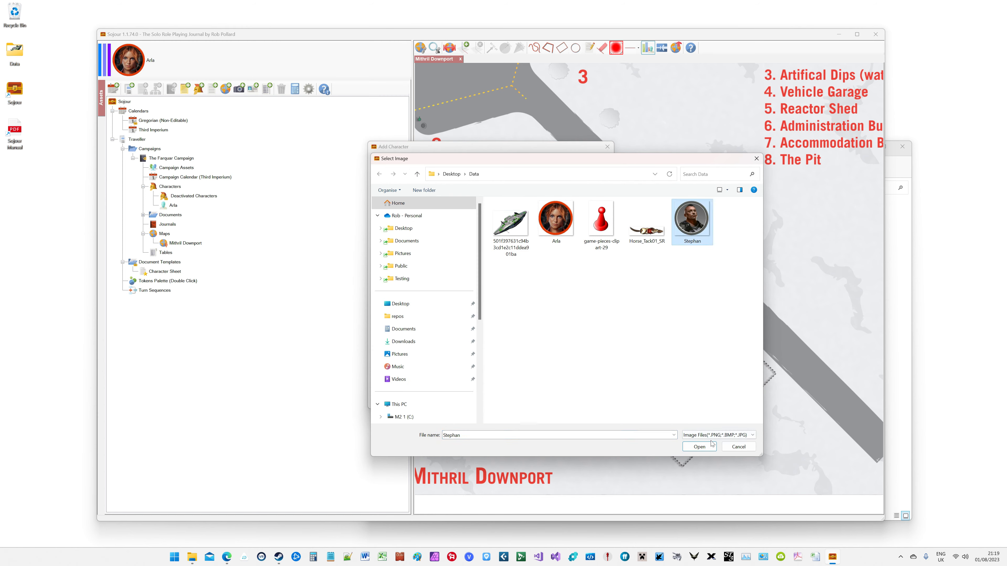
click(708, 448)
click(403, 179)
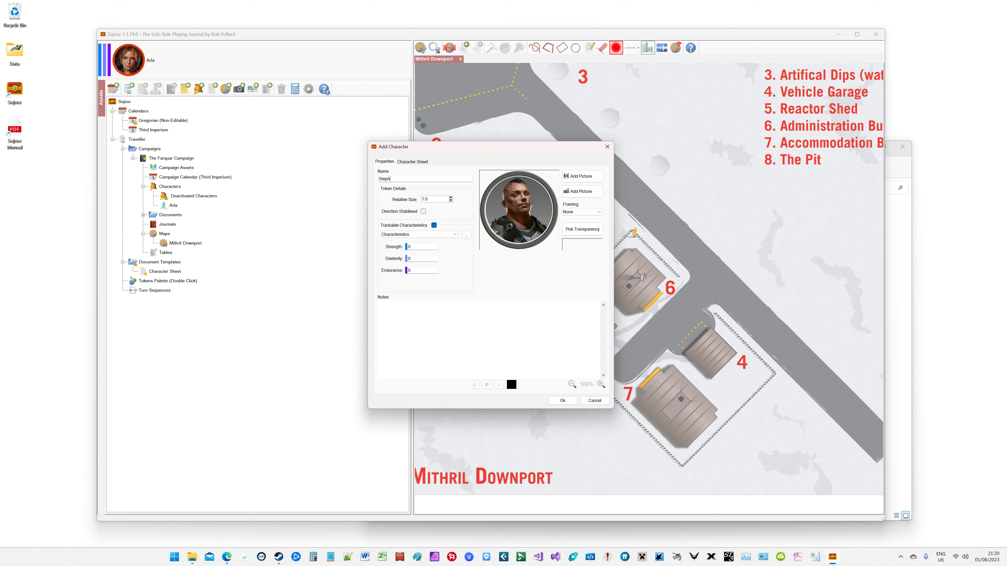
Set Stephan's Strength to 8, Dexterity to 7 and Endurance to 8, and save the character.
click(420, 247)
text(8)
click(422, 260)
text(7)
click(416, 271)
text(8)
click(562, 401)
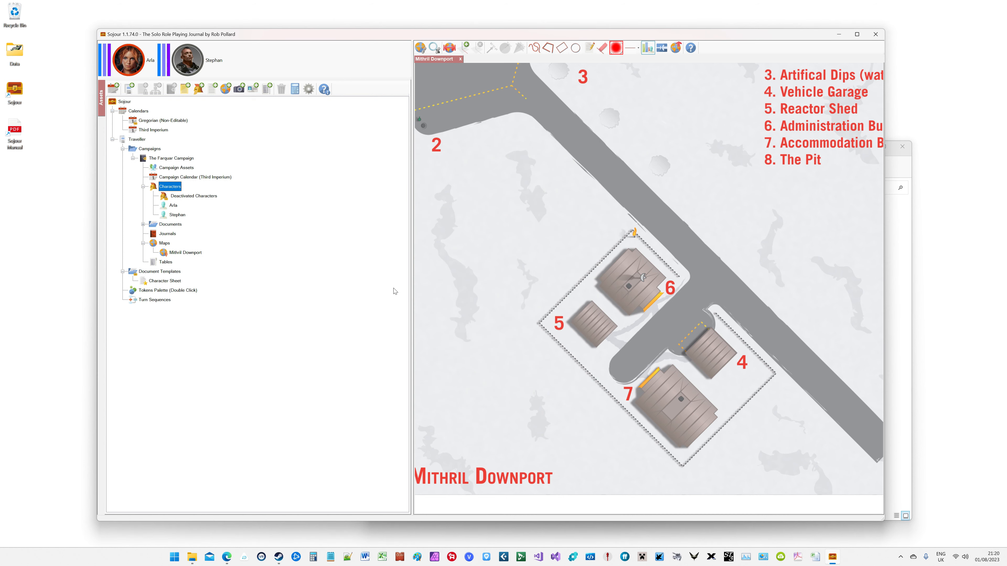
Open the Stephan and Arla pictures from the Data folder in turn to compare their sizes.
double_click(19, 52)
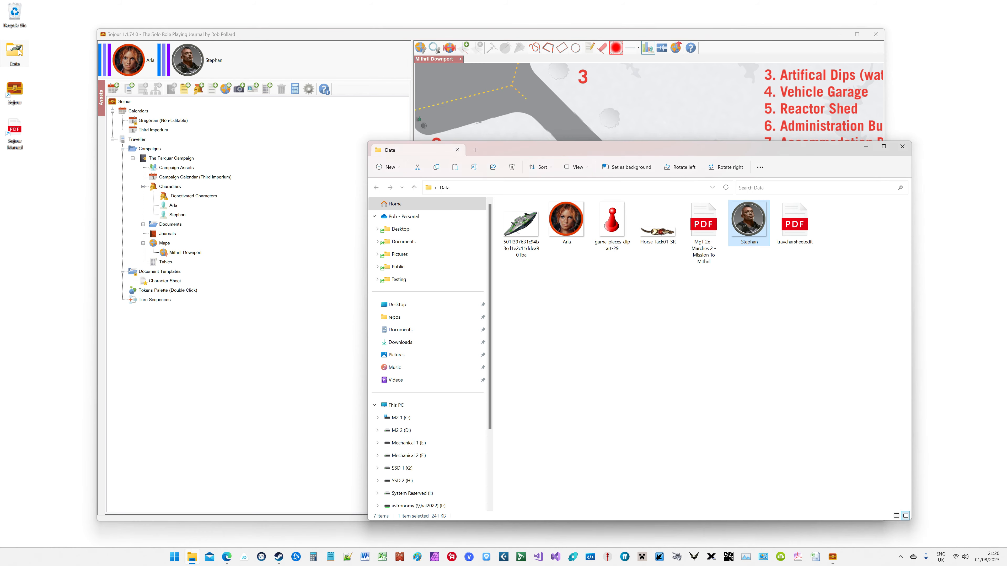
double_click(747, 217)
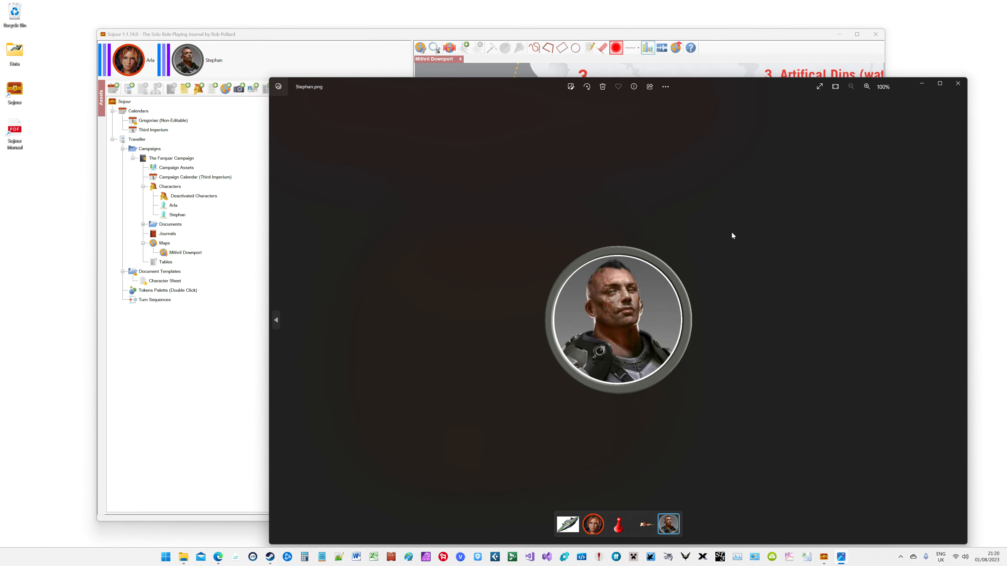
click(958, 84)
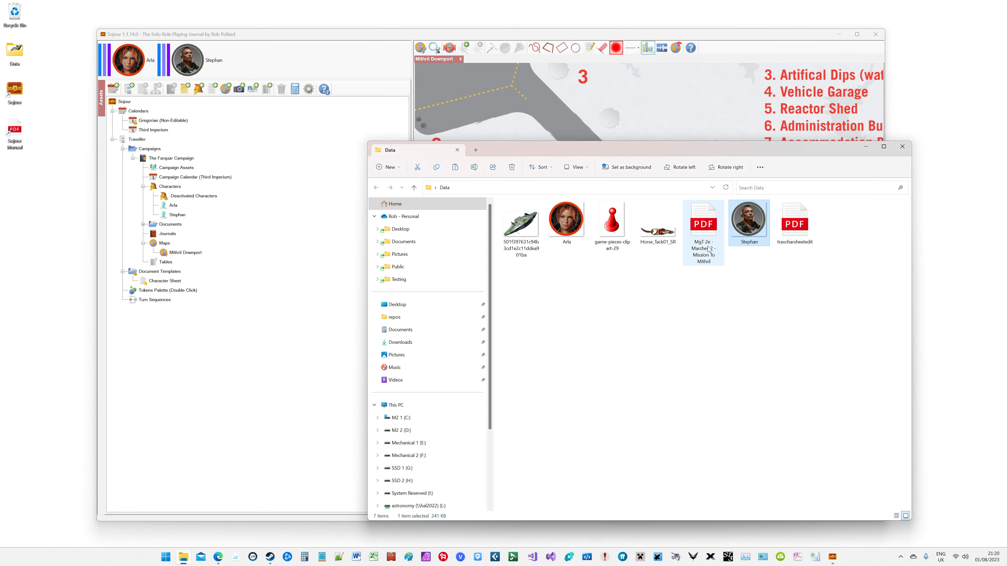
click(571, 222)
double_click(571, 222)
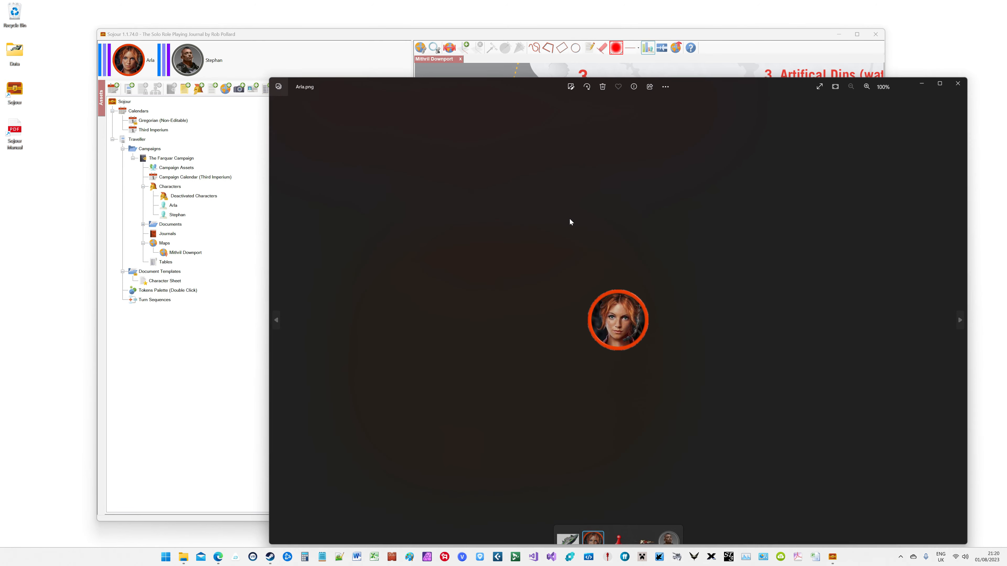
Close the picture viewer and place the Stephan and Arla tokens on the Mithril Downport map, on the road between buildings 6 and 4.
click(958, 84)
click(410, 32)
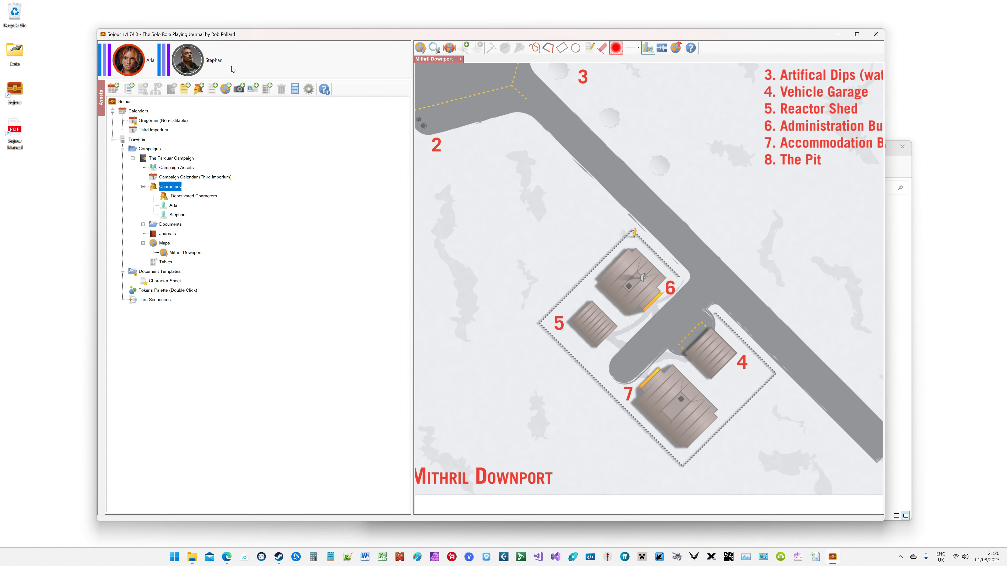
drag(191, 63, 683, 311)
drag(128, 59, 666, 329)
scroll(686, 313, up, 5)
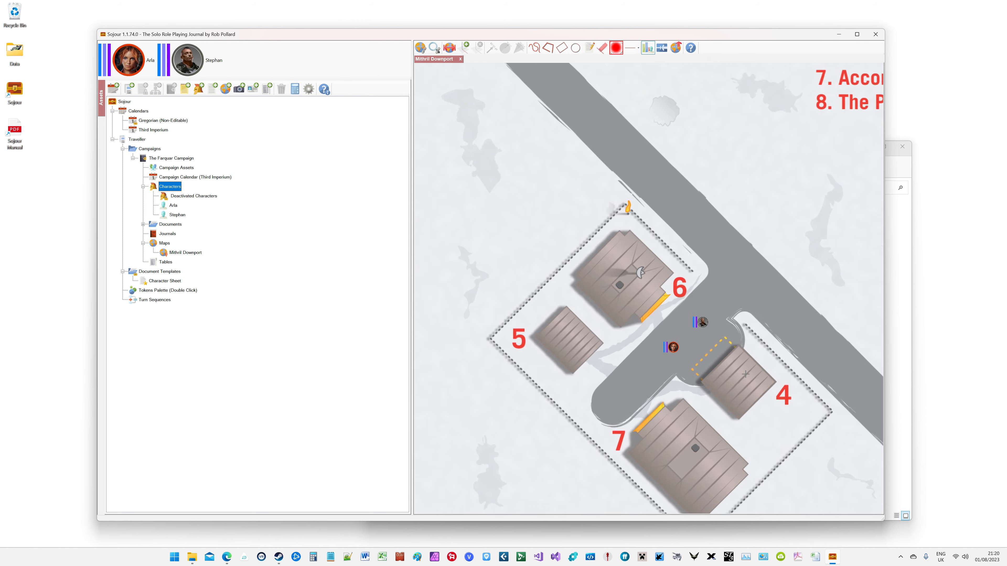
scroll(767, 377, up, 5)
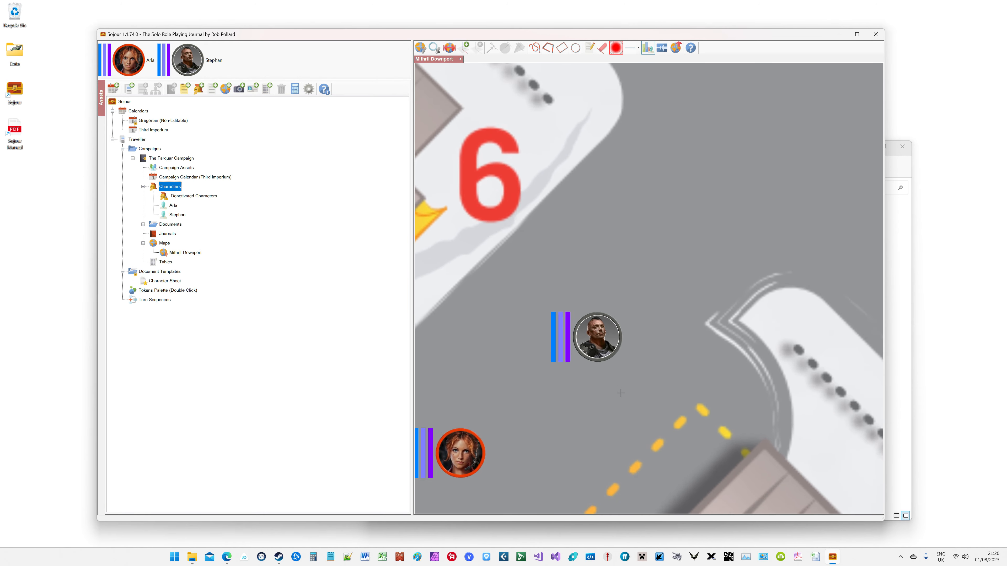
drag(621, 395, 624, 386)
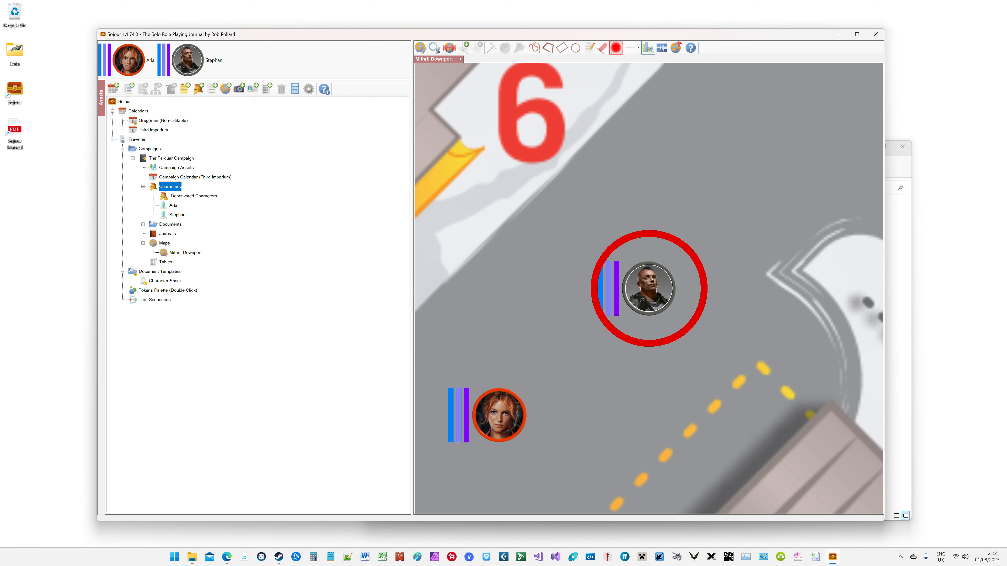
Open Arla's character properties from her portrait, review them and close them.
right_click(127, 70)
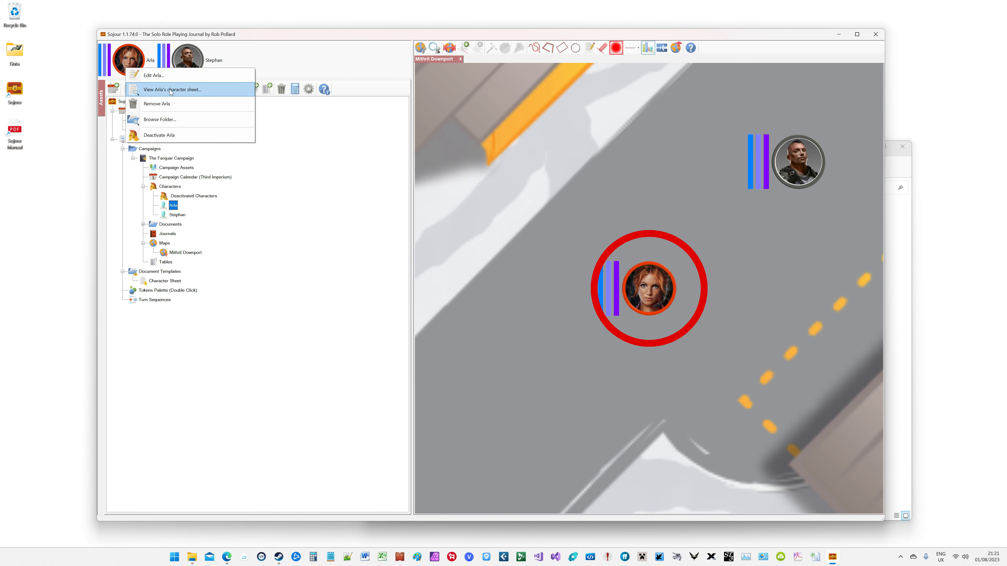
click(166, 78)
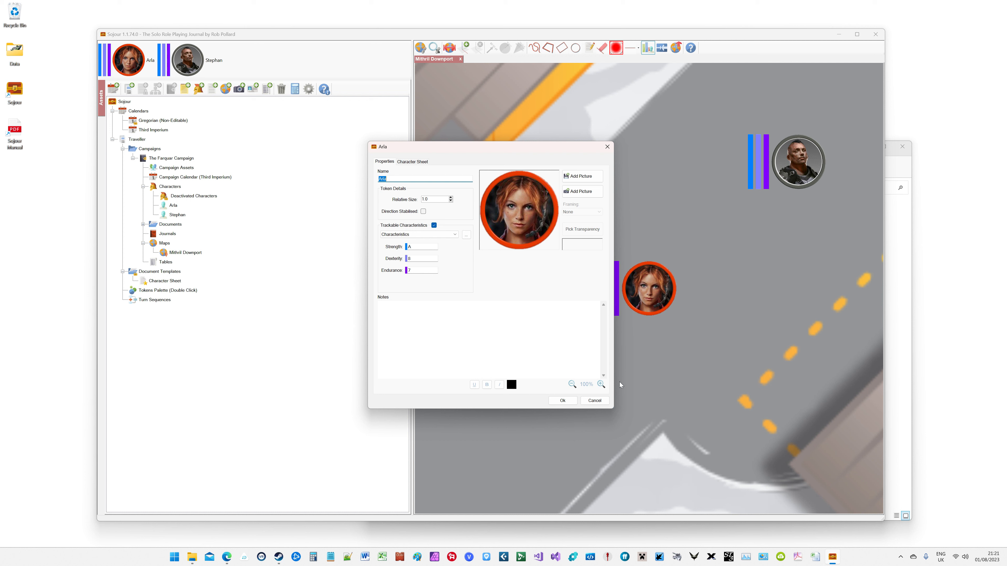
click(562, 400)
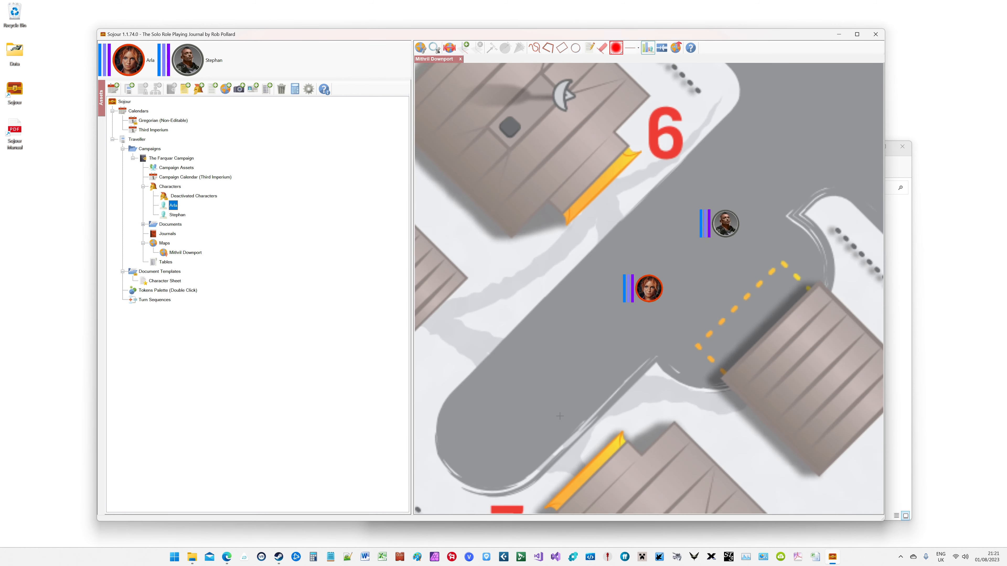
Examine the Arla and Stephan tokens at several zoom levels and check the characteristics each one shows on the map.
key(Right)
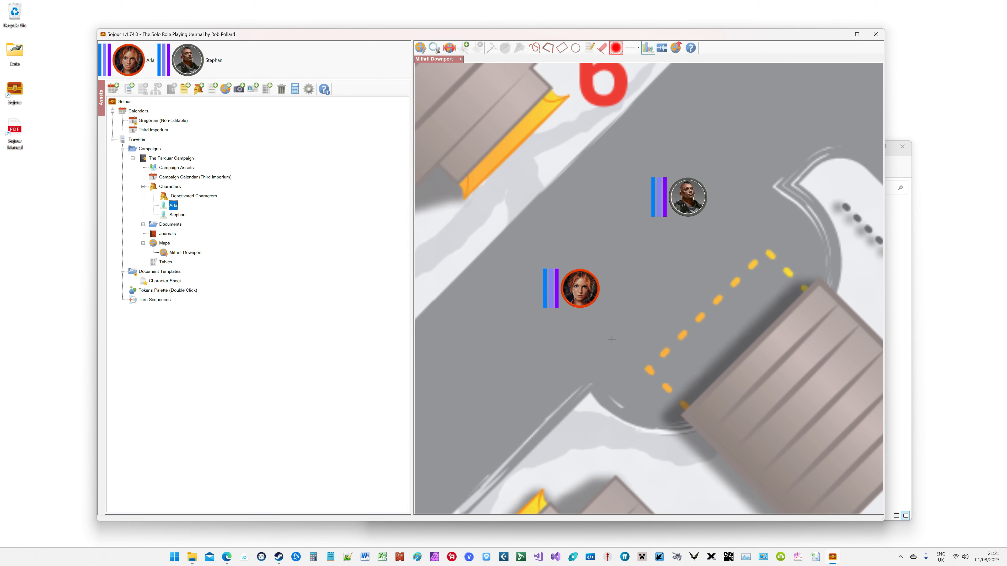
scroll(609, 272, down, 5)
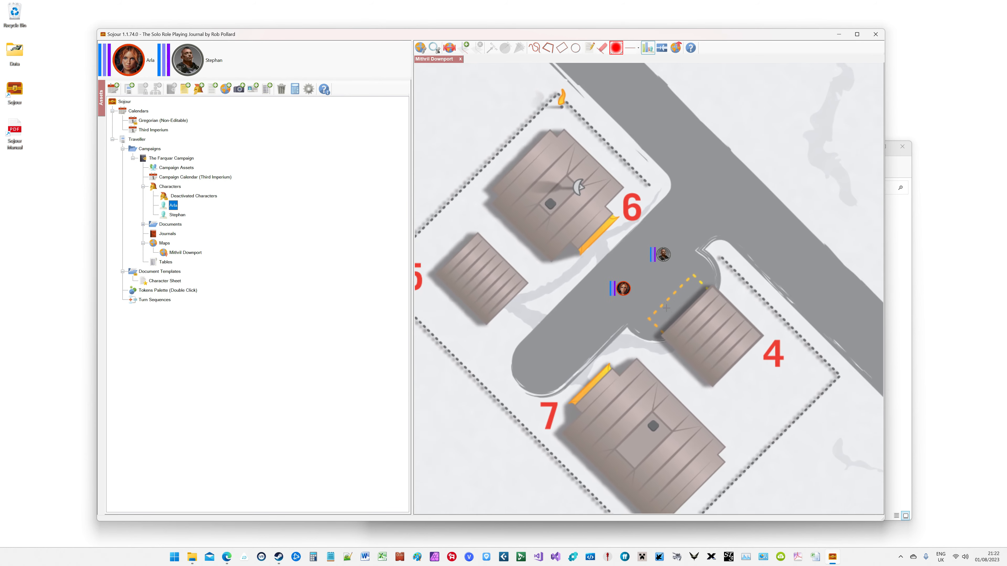
scroll(665, 315, up, 5)
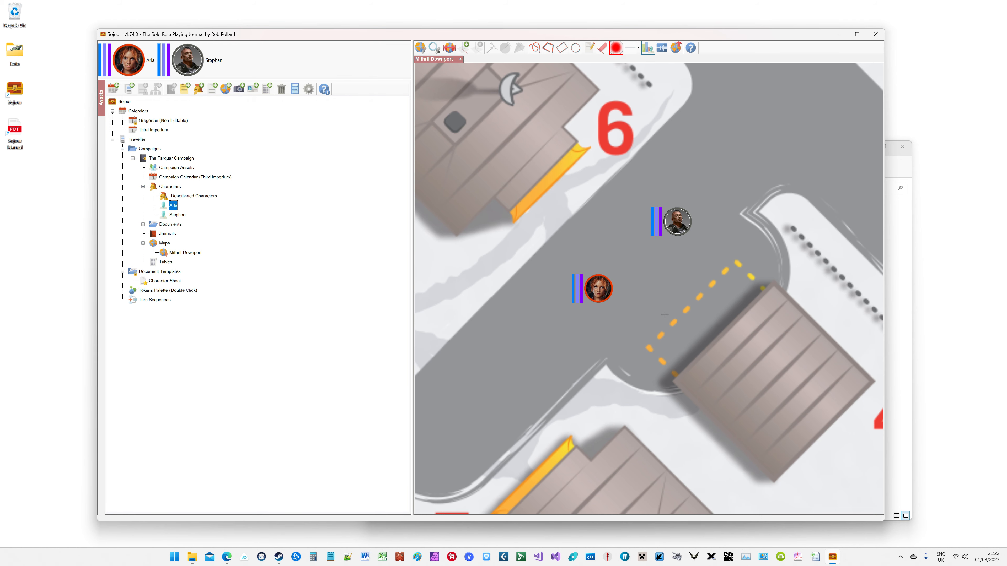
scroll(665, 314, down, 6)
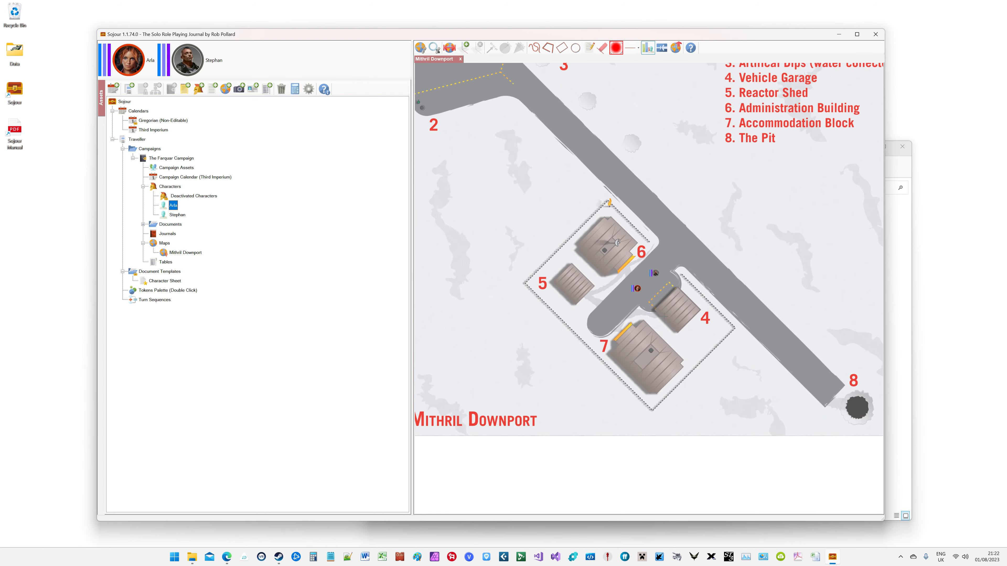
scroll(665, 316, down, 2)
scroll(664, 317, up, 4)
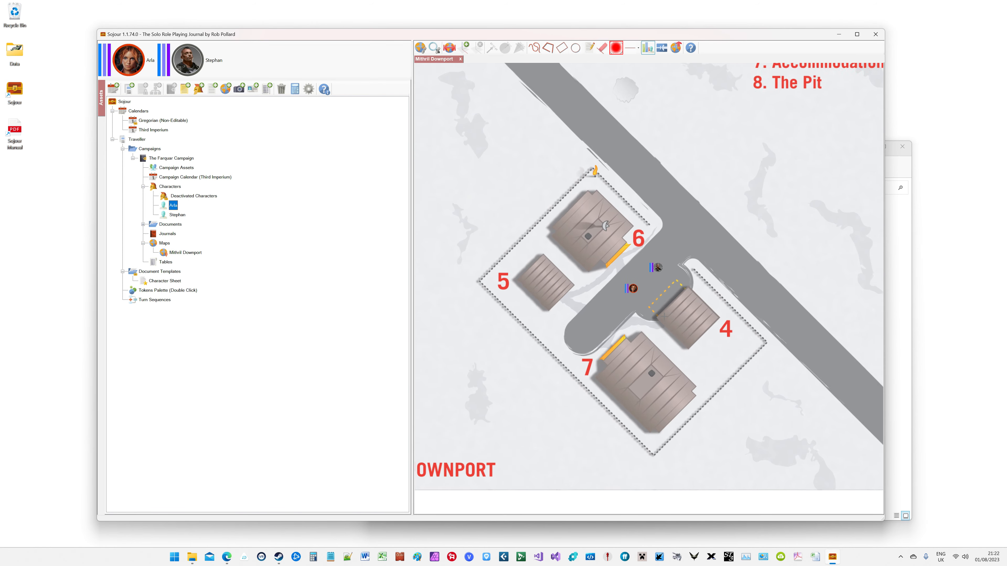
scroll(665, 316, up, 3)
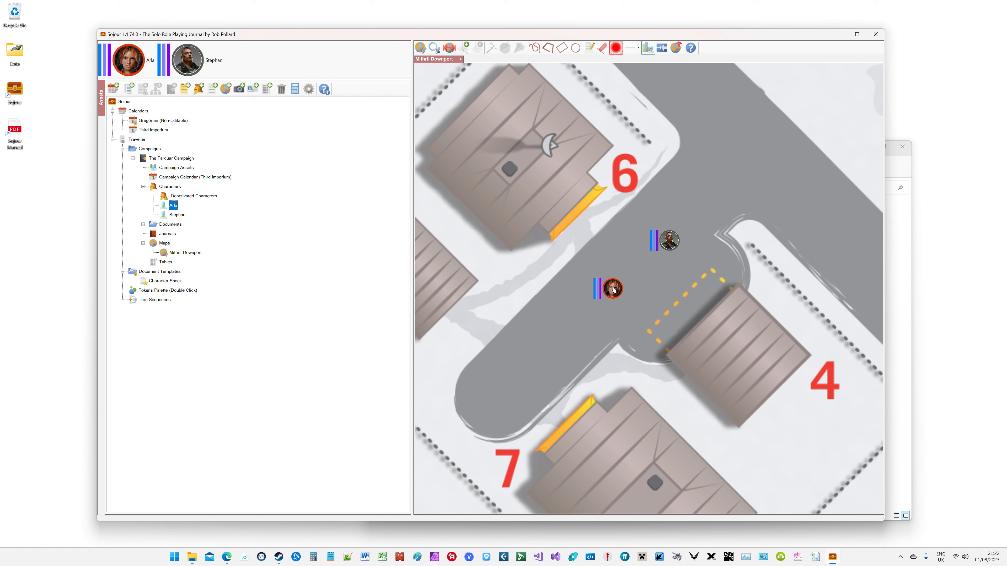
mouse_move(614, 291)
mouse_move(664, 242)
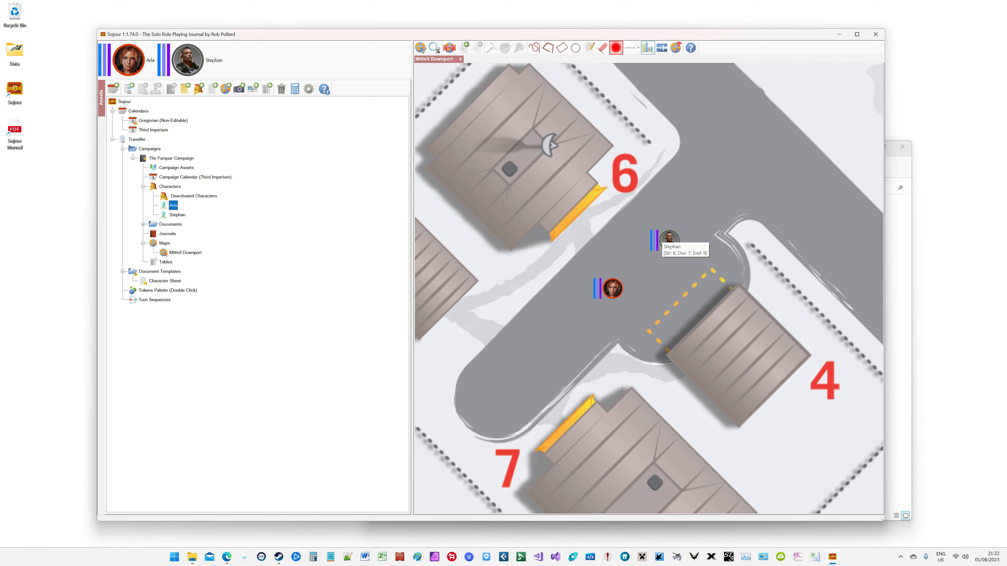
Start the Map Scale Assistant with metric units in metres, set the registration distance to 1.5 and keep the red annotation colour.
click(449, 47)
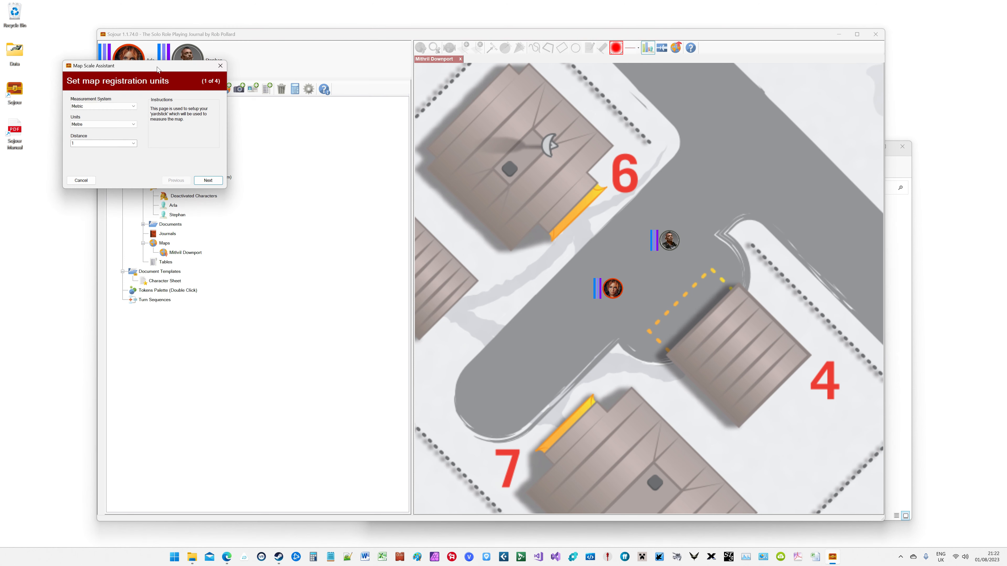
drag(156, 67, 282, 213)
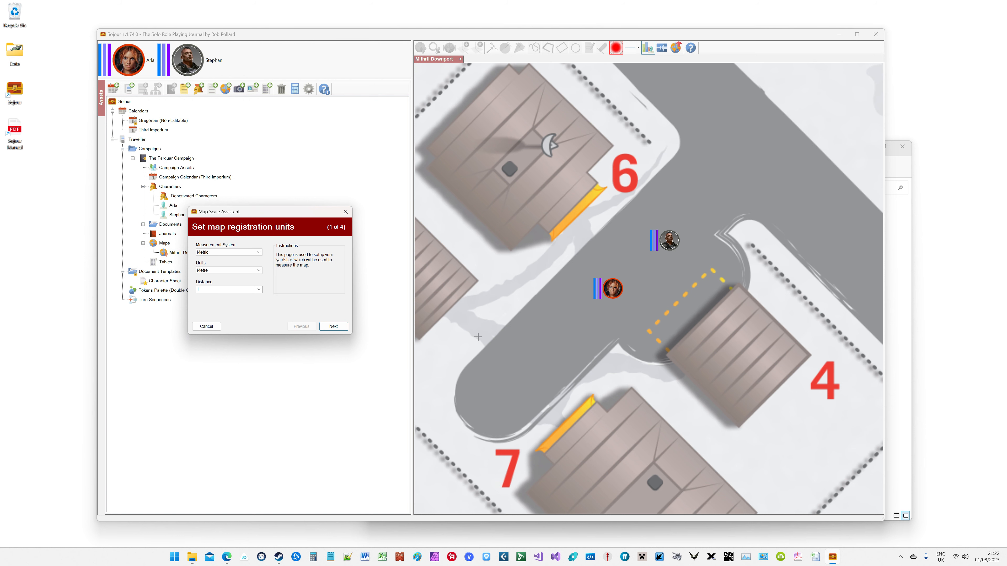
scroll(520, 324, down, 1)
scroll(519, 324, down, 6)
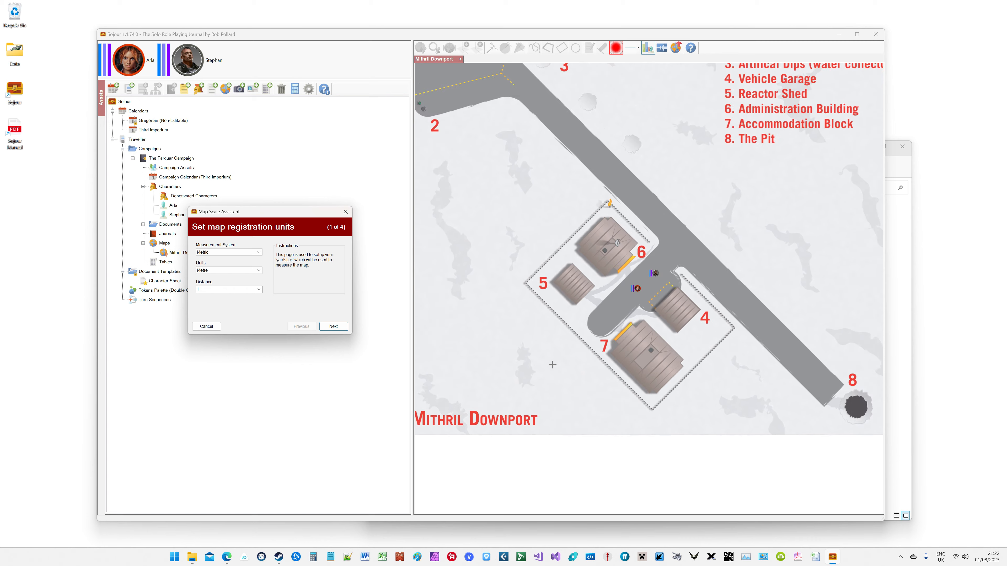
scroll(551, 364, up, 7)
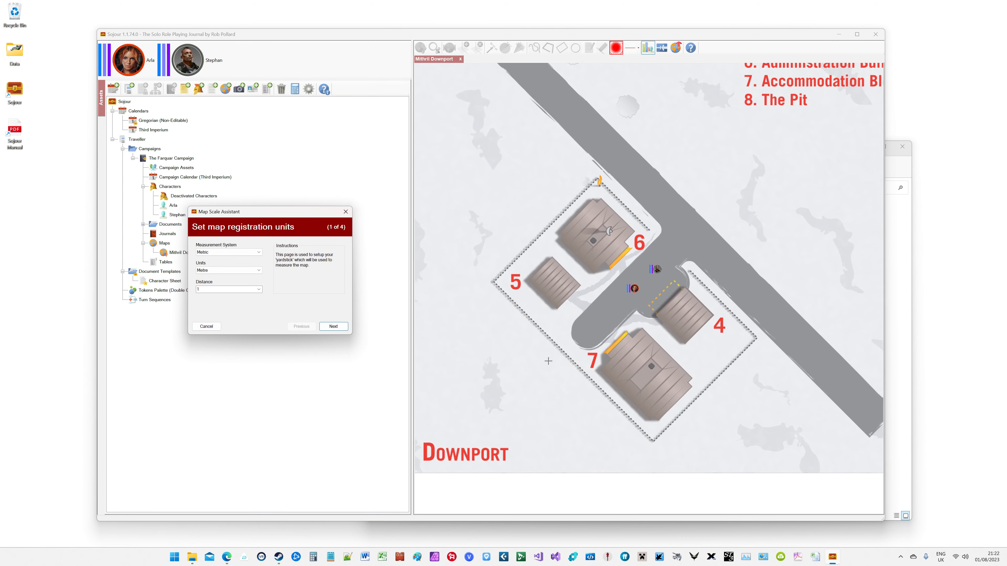
key(Left)
key(Left)
key(Left)
key(Left)
key(Left)
key(Left)
key(Left)
key(Left)
key(Left)
key(Left)
key(Left)
key(Left)
key(Left)
key(Left)
key(Left)
key(Left)
key(Left)
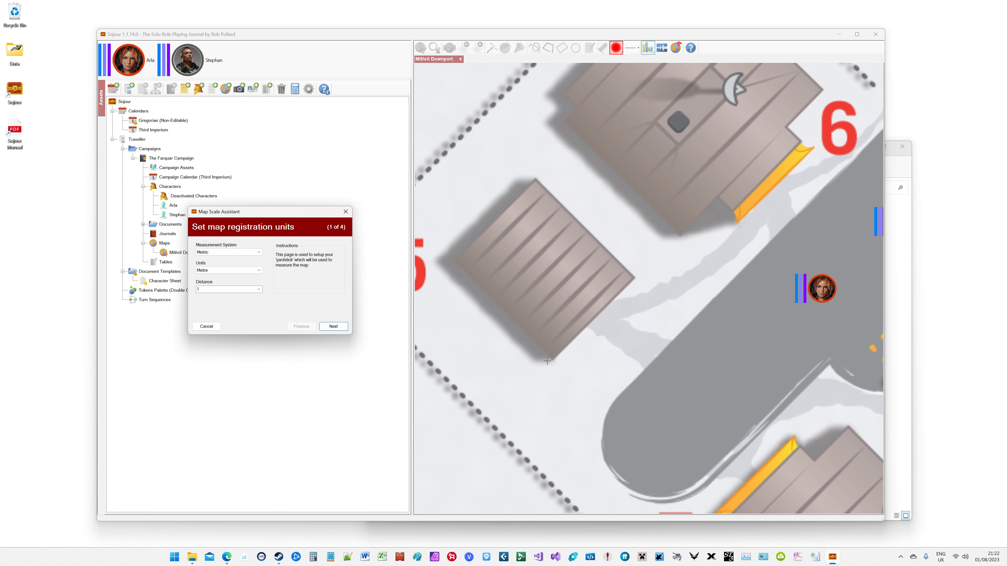
key(Down)
key(Down)
key(Down)
key(Down)
key(Down)
key(Down)
key(Down)
key(Down)
key(Right)
key(Right)
key(Right)
key(Right)
key(Right)
key(Right)
key(Right)
key(Right)
key(Right)
key(Right)
key(Right)
key(Right)
key(Right)
key(Right)
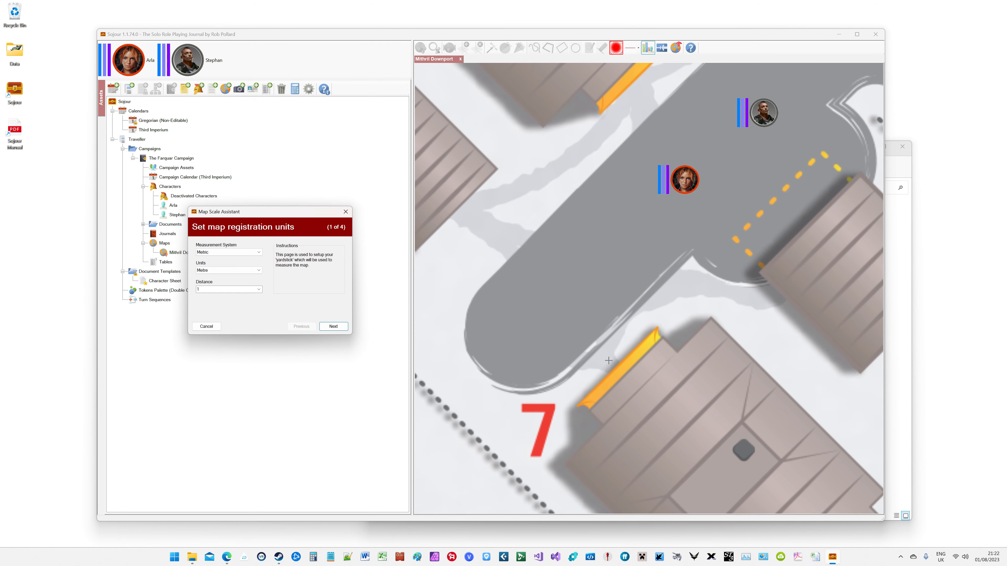
key(Down)
key(Down)
key(Down)
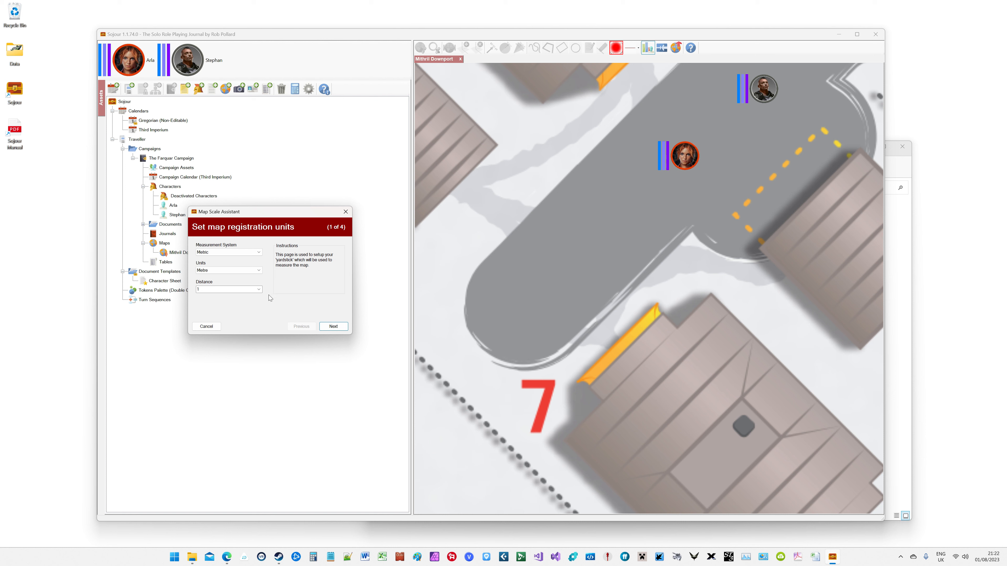
click(259, 291)
click(248, 304)
click(333, 326)
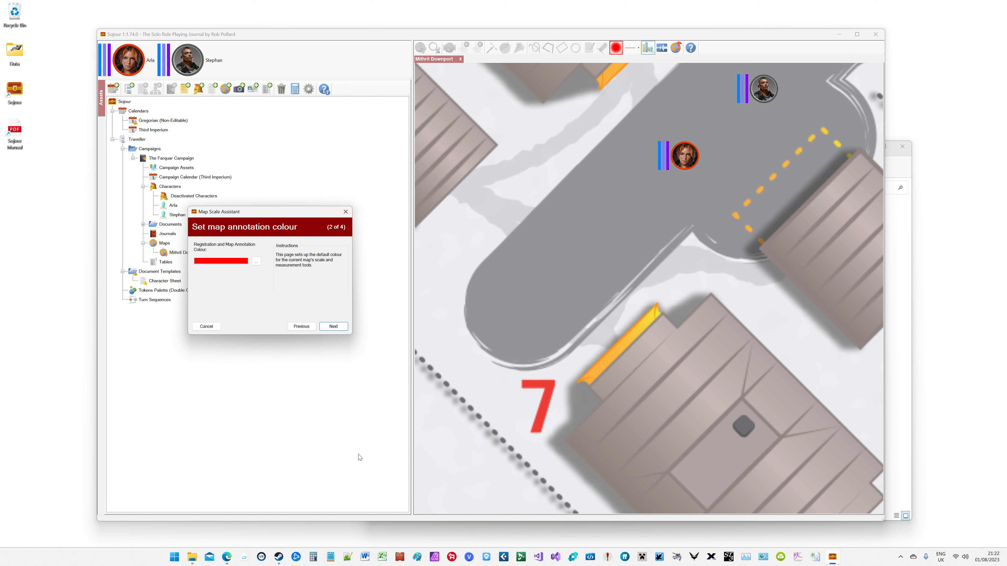
click(333, 326)
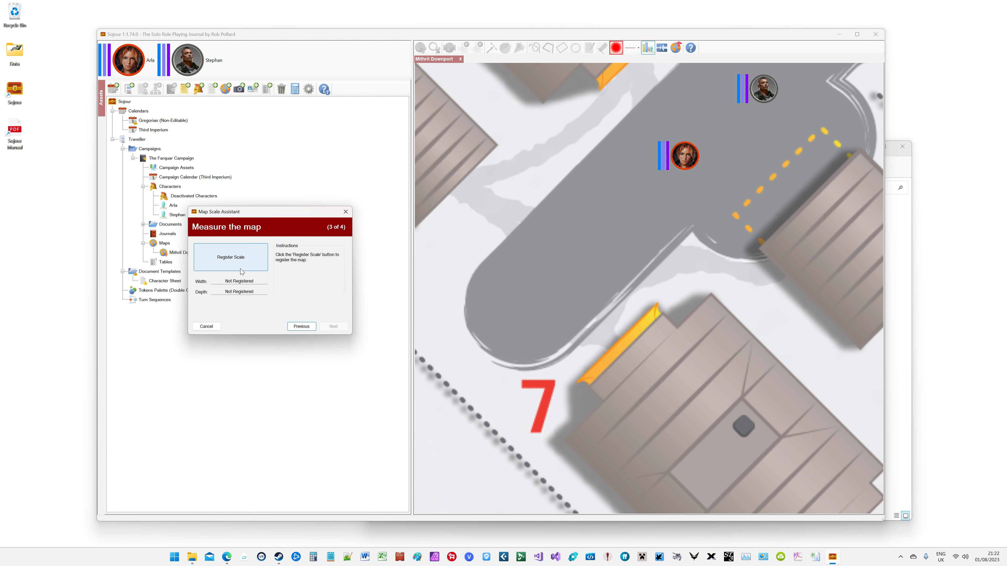
Register the 1.5 m scale beside the orange entrance of building 7 and finish the map registration with auto-sized tokens.
click(236, 265)
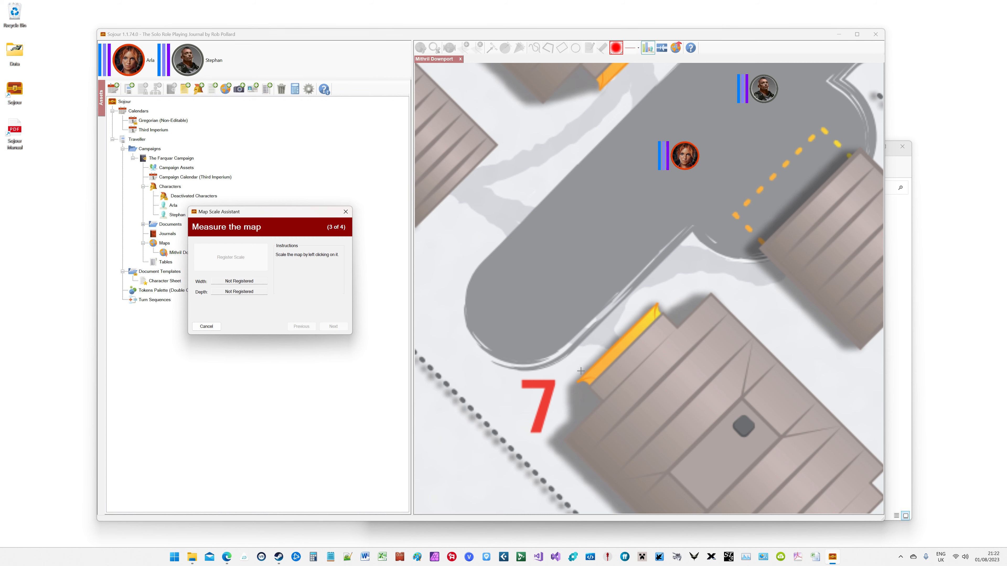
scroll(582, 371, up, 3)
click(570, 391)
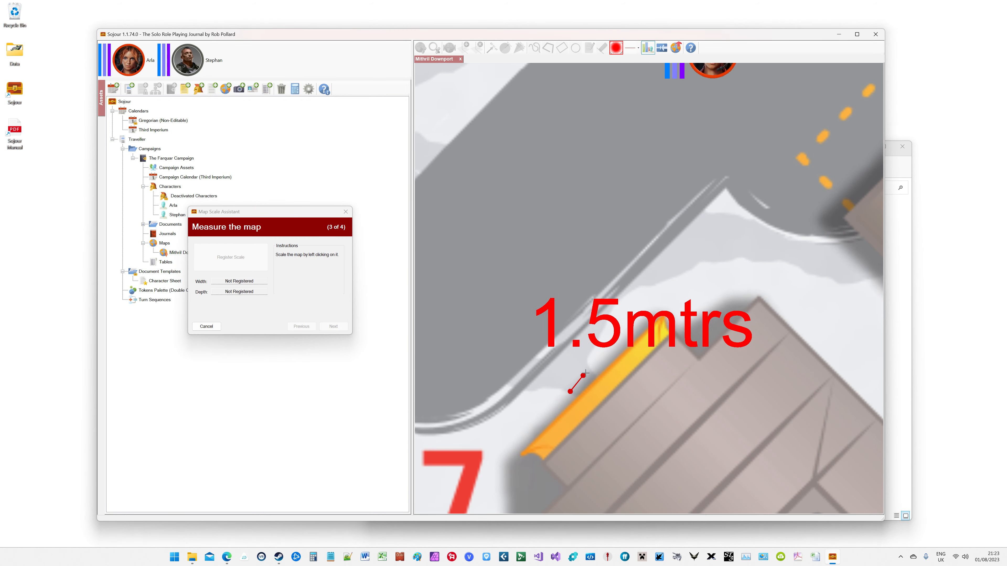
click(593, 372)
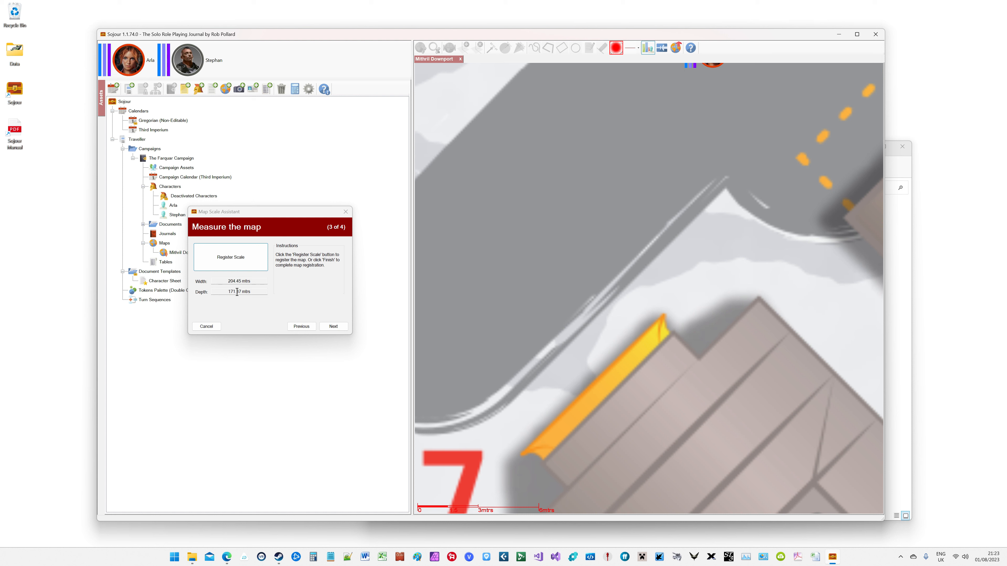
click(327, 326)
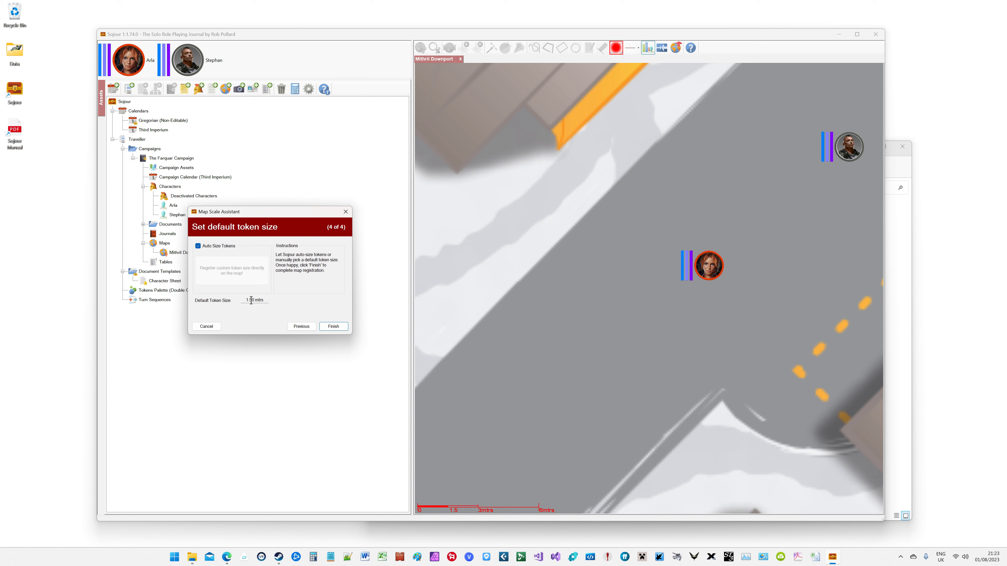
click(334, 326)
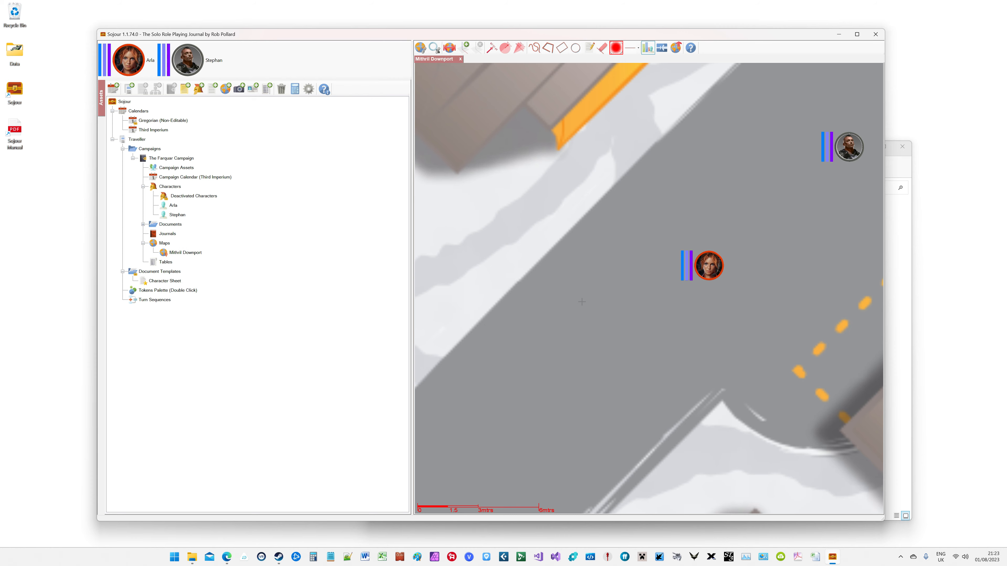
Move the Stephan and Arla tokens close together on the road between buildings 6 and 7.
key(Right)
key(Right)
key(Right)
key(Right)
key(Right)
key(Right)
key(Right)
key(Right)
key(Right)
key(Right)
key(Right)
key(Right)
key(Right)
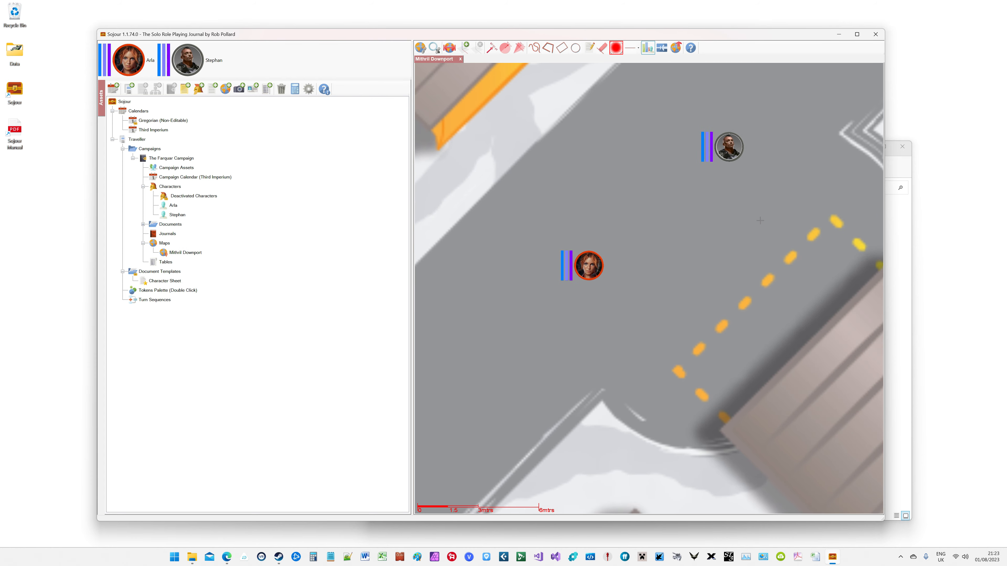
scroll(723, 220, down, 9)
scroll(681, 256, up, 5)
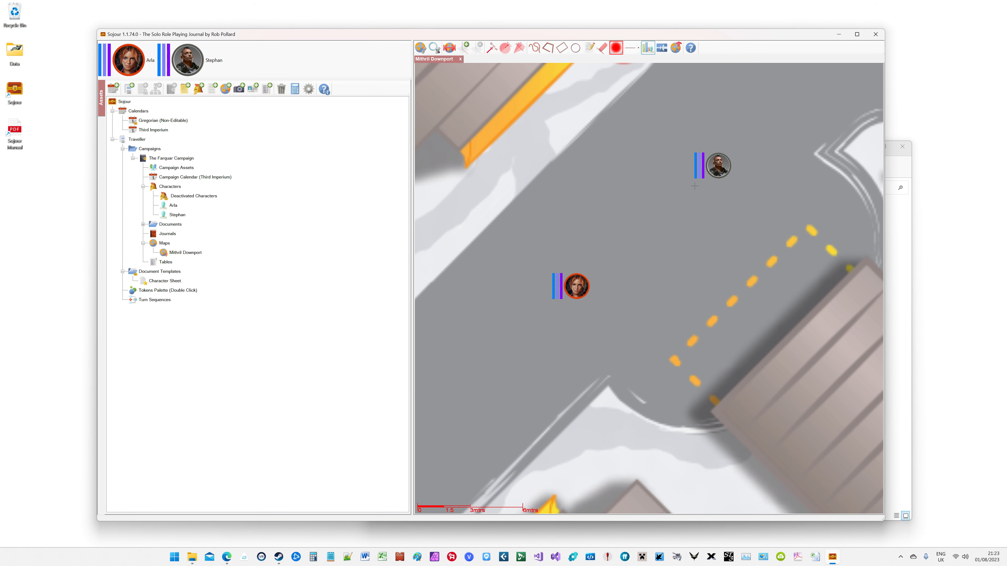
drag(717, 166, 631, 295)
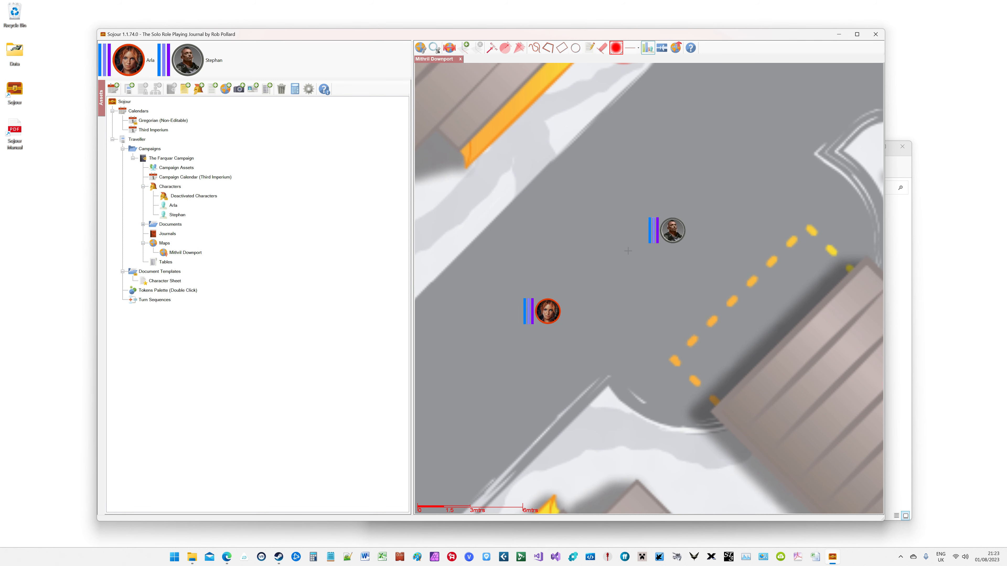
key(Down)
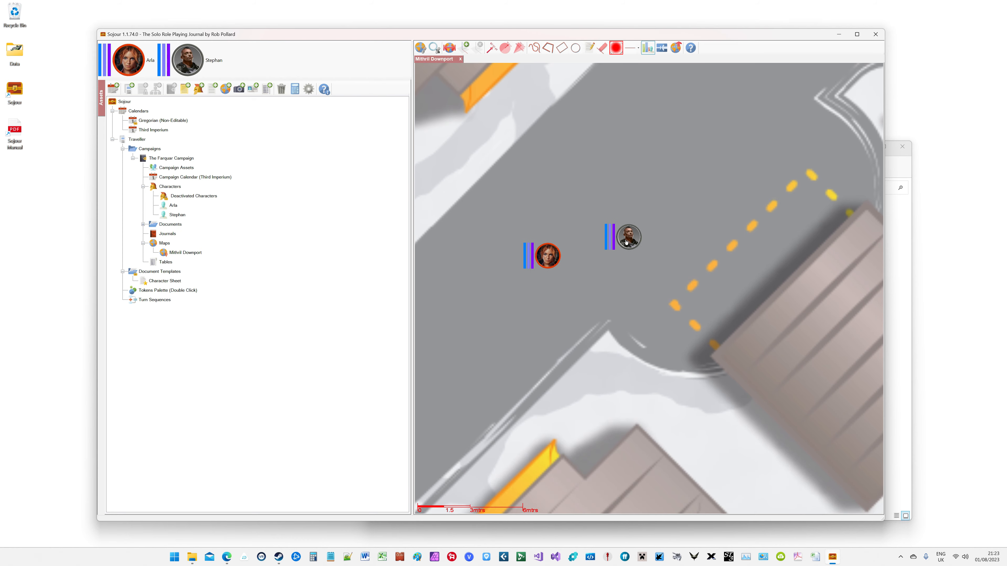
key(Left)
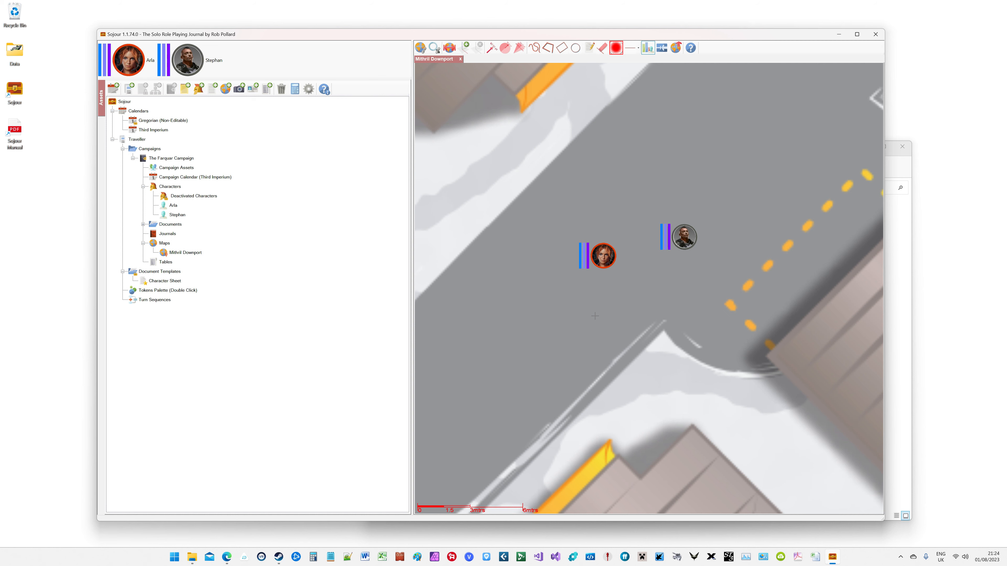
Zoom out around the two tokens and check the characteristics shown for Arla's token.
scroll(595, 316, down, 3)
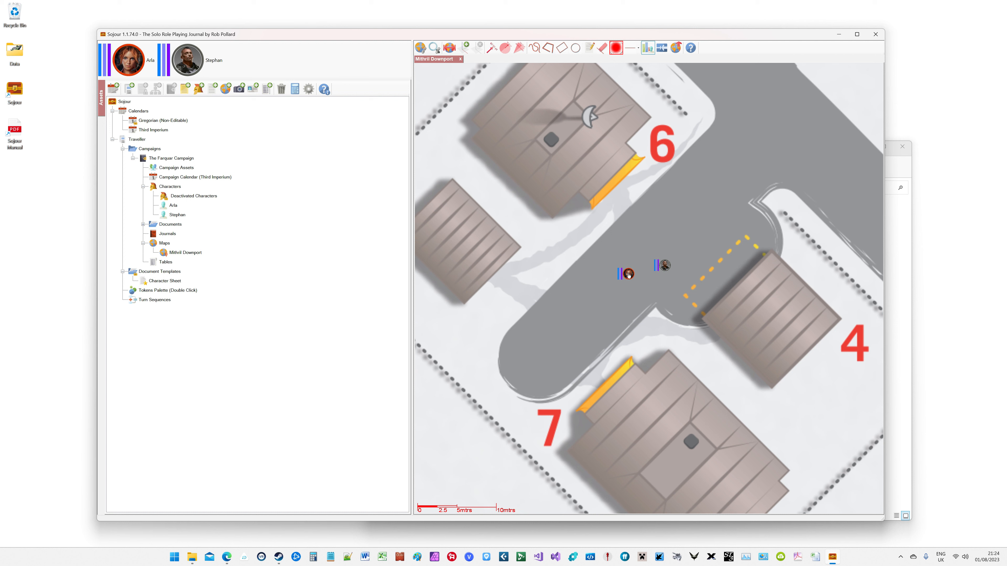
mouse_move(629, 275)
mouse_move(629, 280)
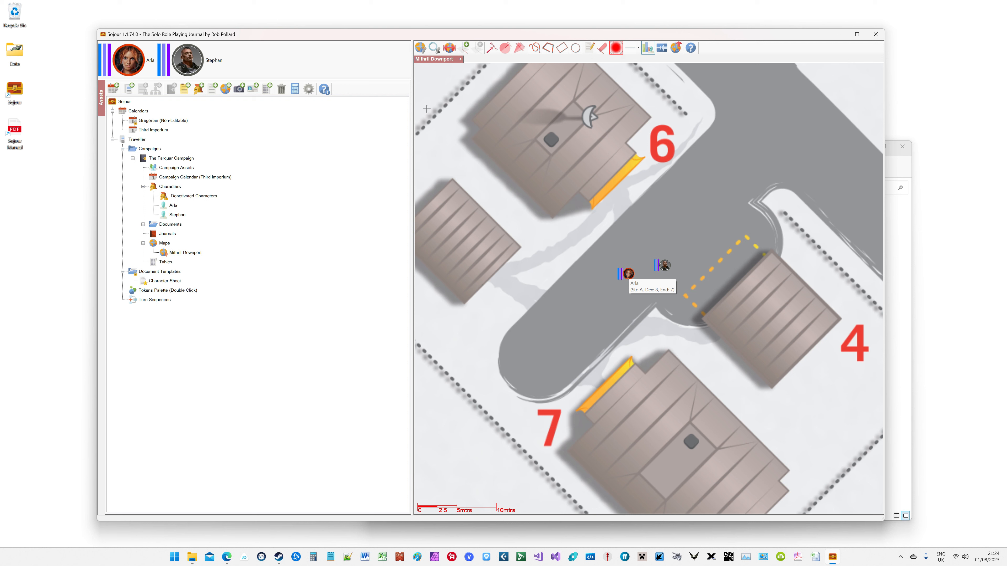
Restart the Map Scale Assistant, keep the existing registration, turn off auto-sized tokens and start registering a custom token size on the map.
click(449, 50)
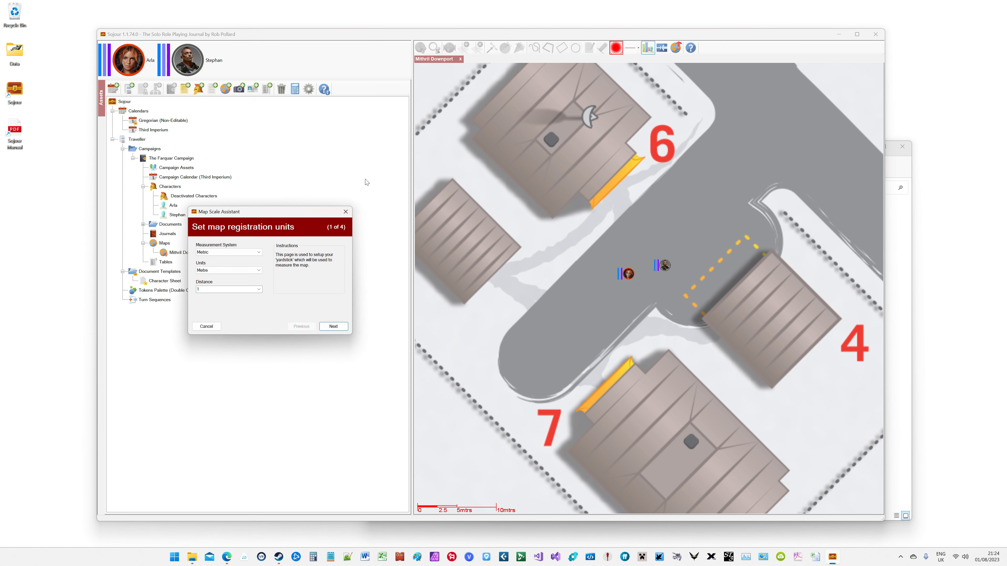
click(330, 327)
click(330, 326)
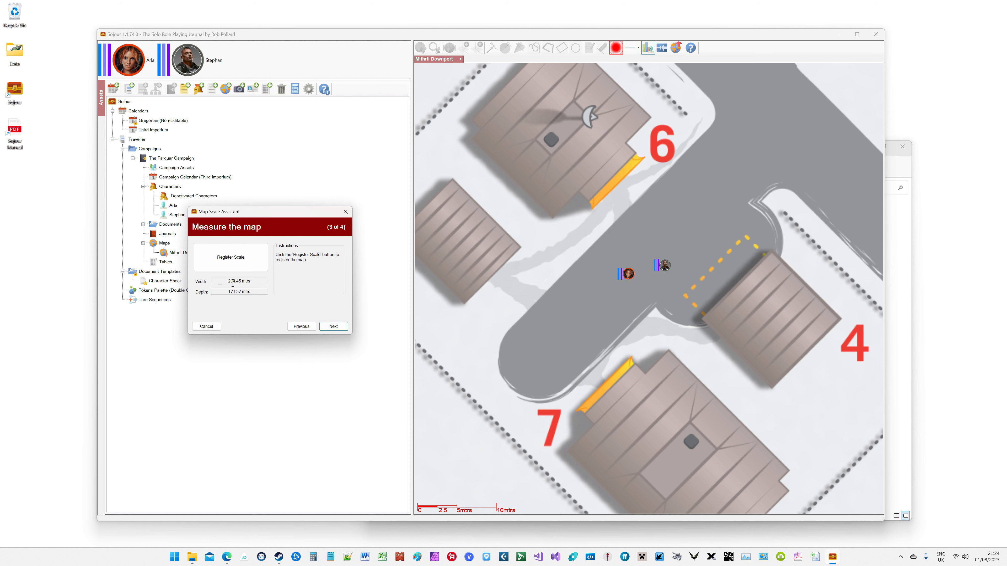
click(332, 326)
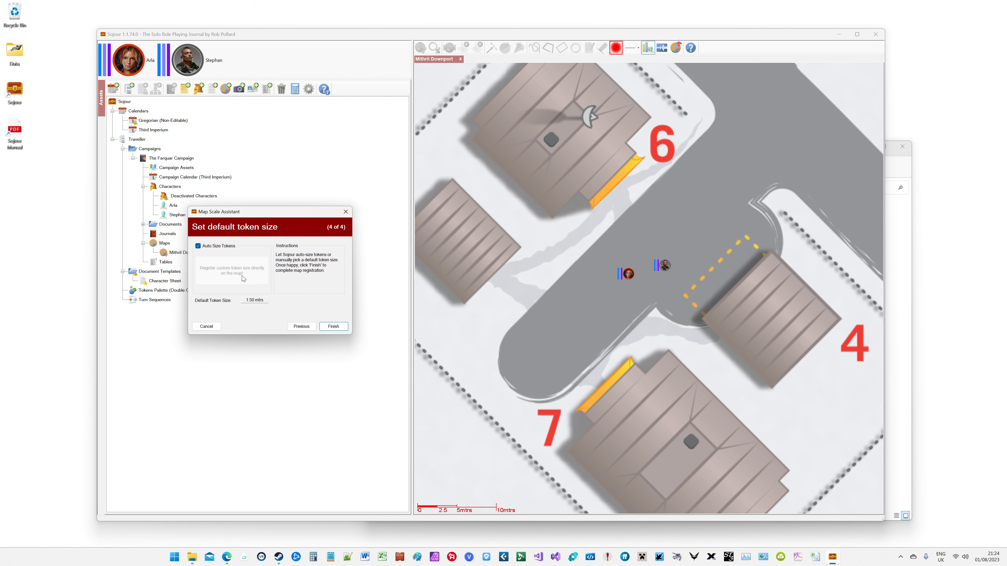
click(198, 246)
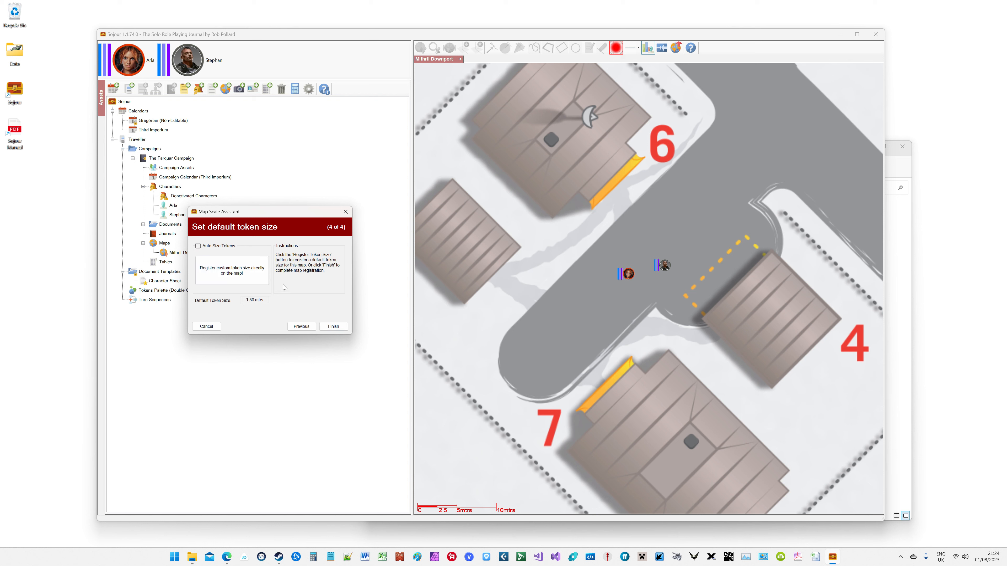
click(231, 278)
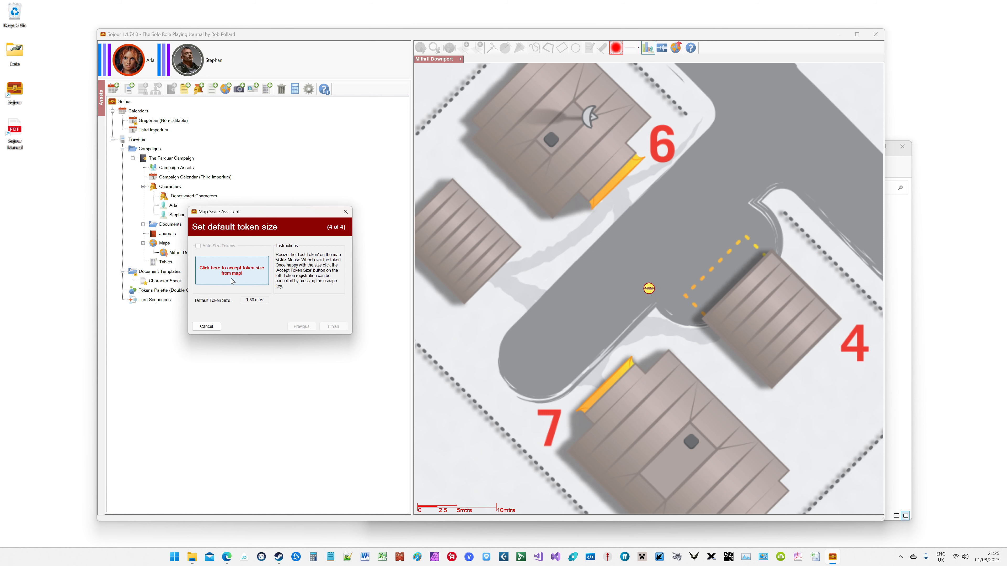
Enlarge the test token on the road to 3.15 m, accept it as the default token size and finish the registration.
scroll(647, 298, up, 5)
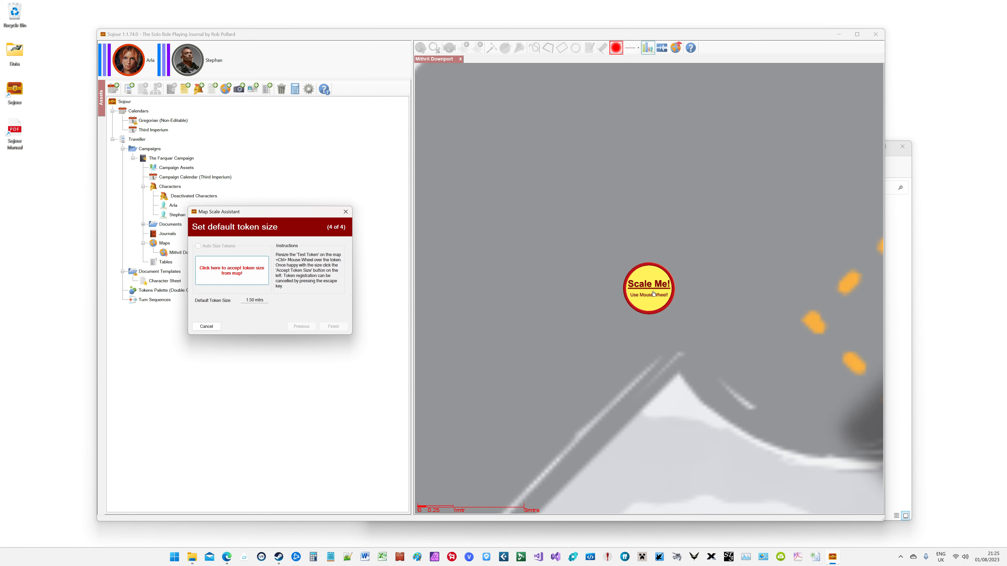
drag(647, 299, 648, 230)
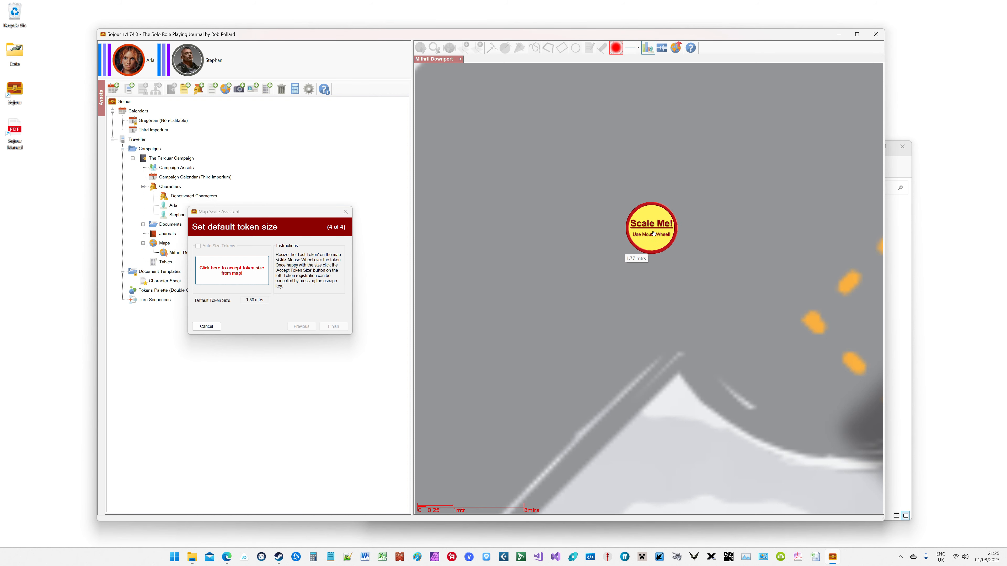
scroll(649, 231, up, 6)
scroll(654, 234, down, 2)
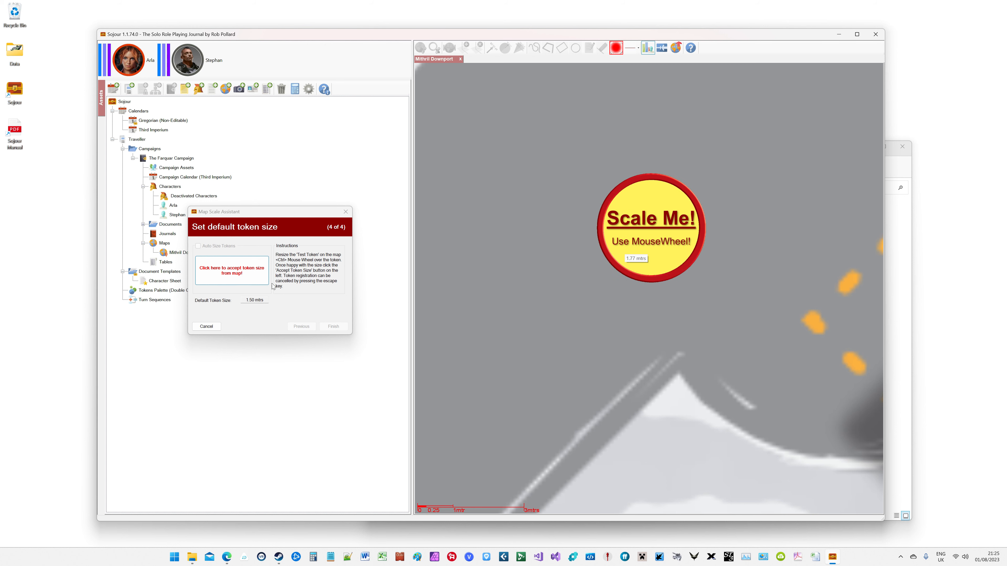
click(241, 280)
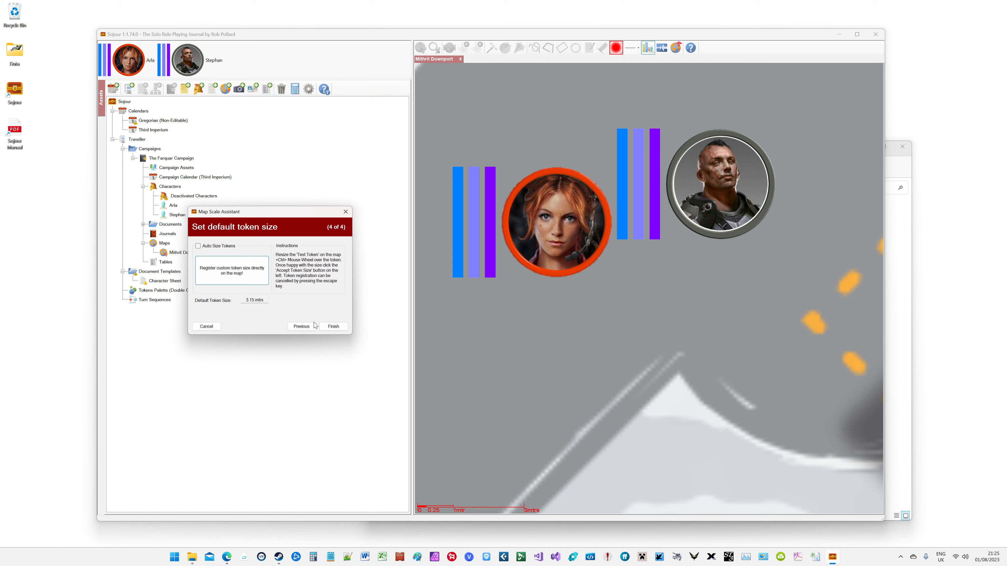
click(341, 328)
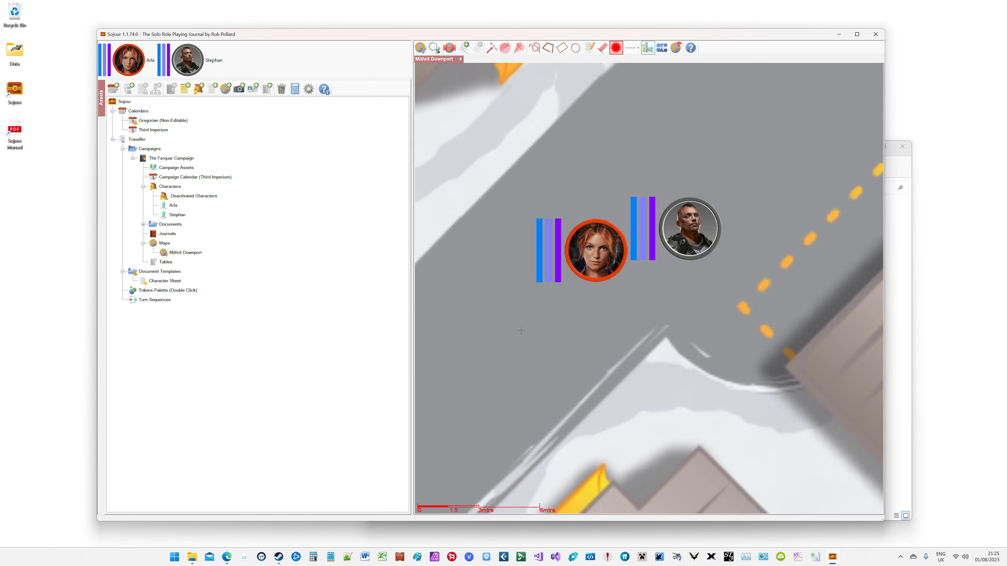
Delete Arla's token and place it again on the road between buildings 6 and 7, southwest of Stephan's token.
right_click(621, 279)
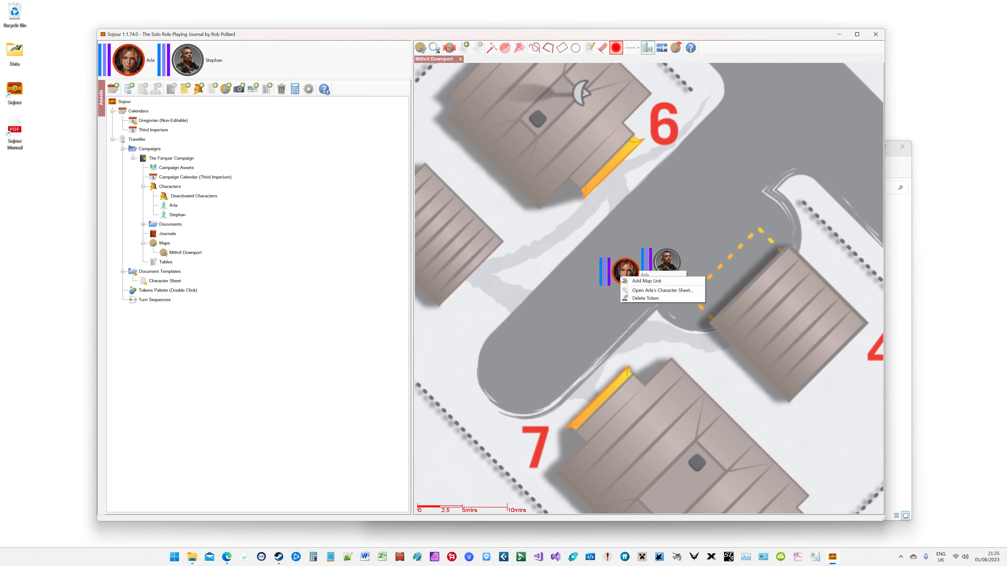
click(659, 299)
drag(151, 75, 579, 319)
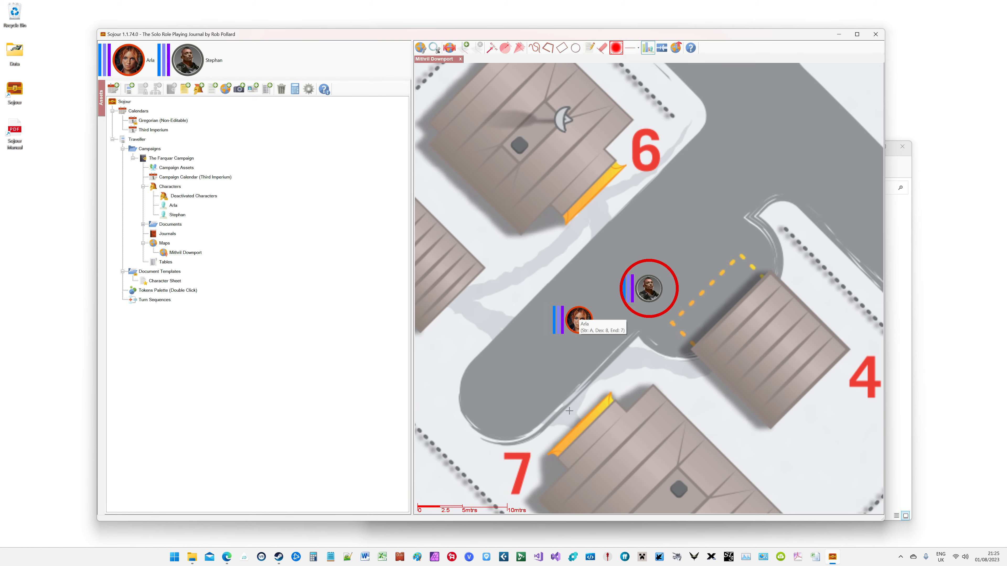
scroll(569, 411, up, 5)
scroll(548, 433, down, 4)
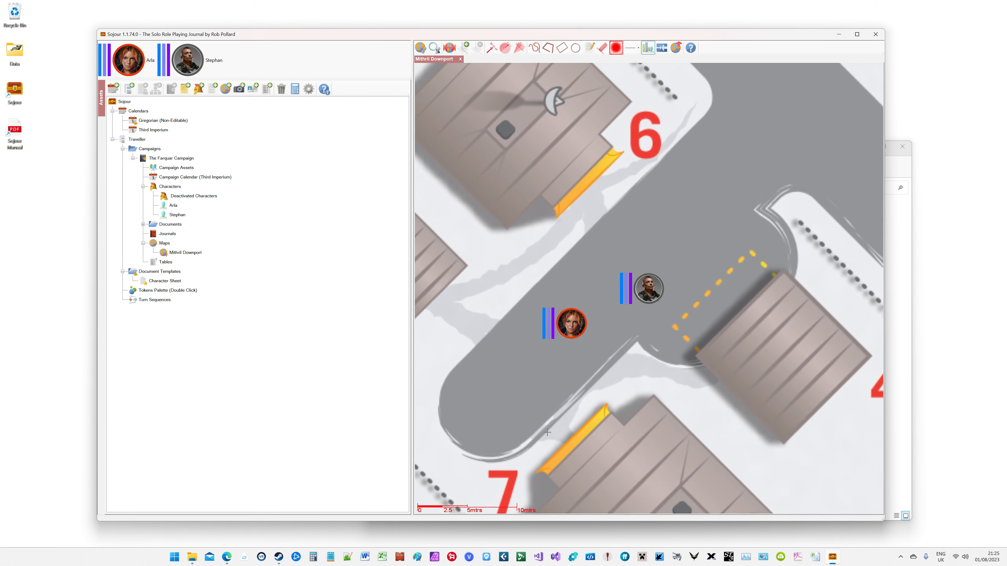
scroll(548, 432, down, 4)
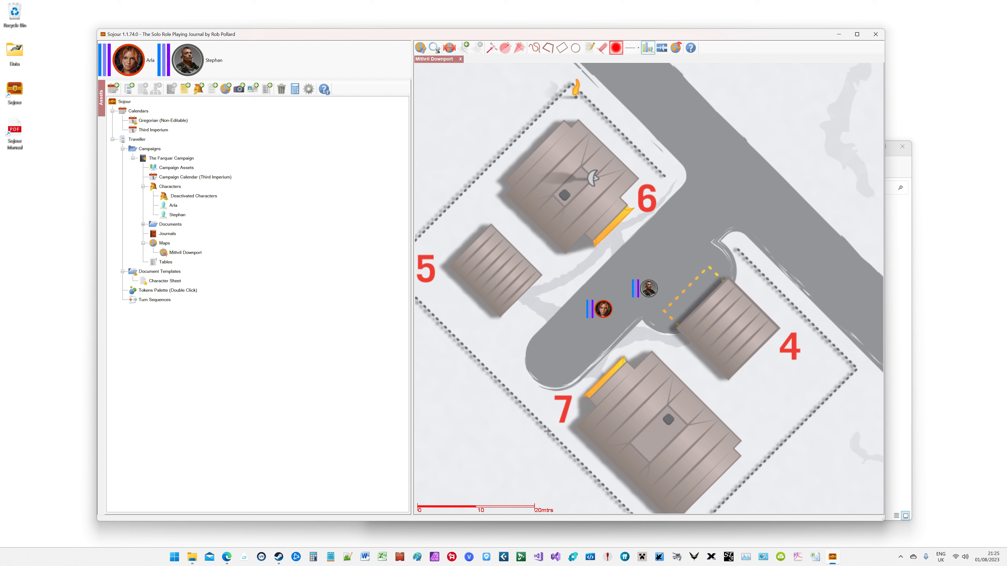
Try resizing Arla's token individually while moving Stephan's token up the road and Arla's towards building 4.
mouse_move(609, 308)
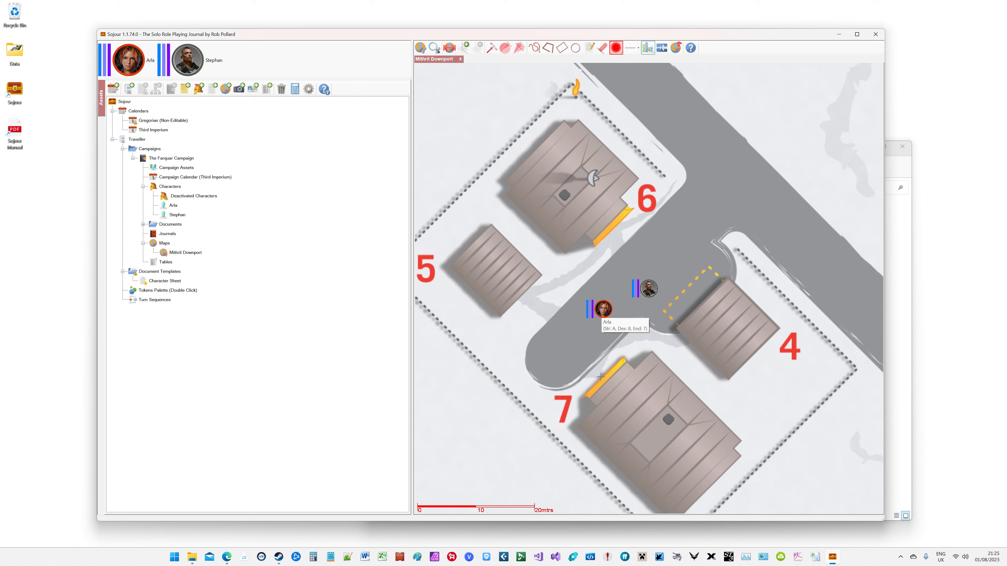
mouse_move(665, 286)
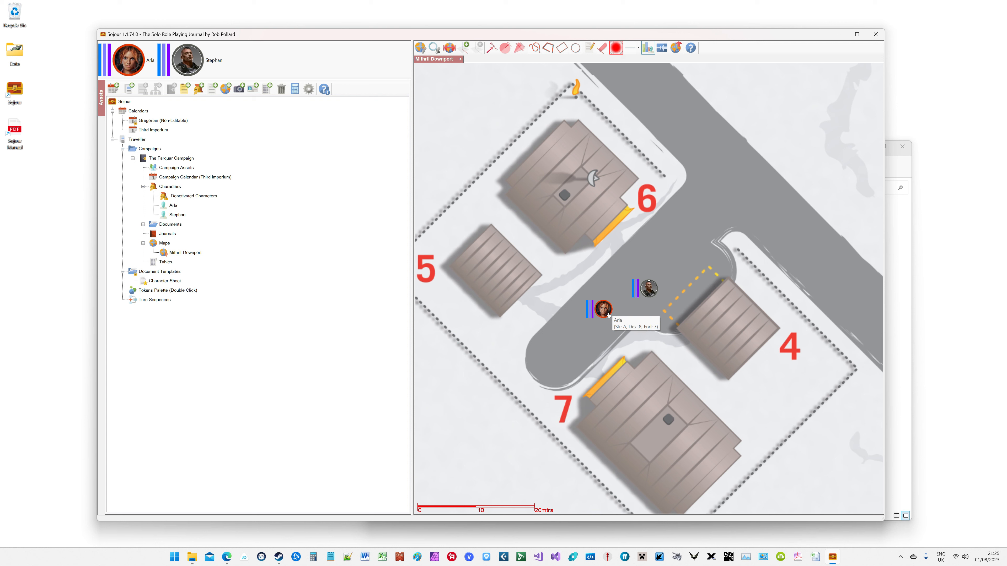
scroll(607, 315, up, 9)
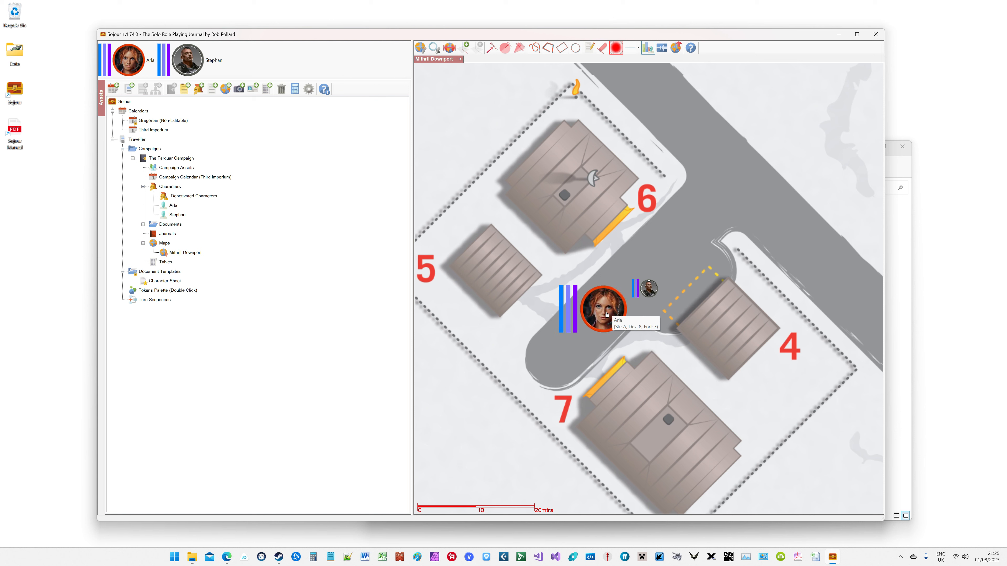
drag(652, 289, 704, 228)
drag(602, 311, 660, 312)
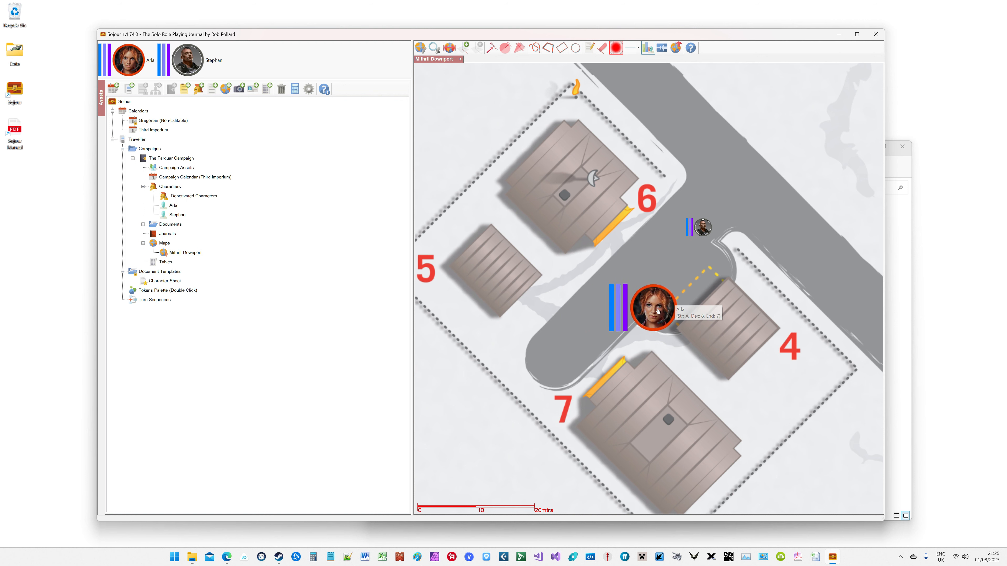
scroll(660, 313, down, 9)
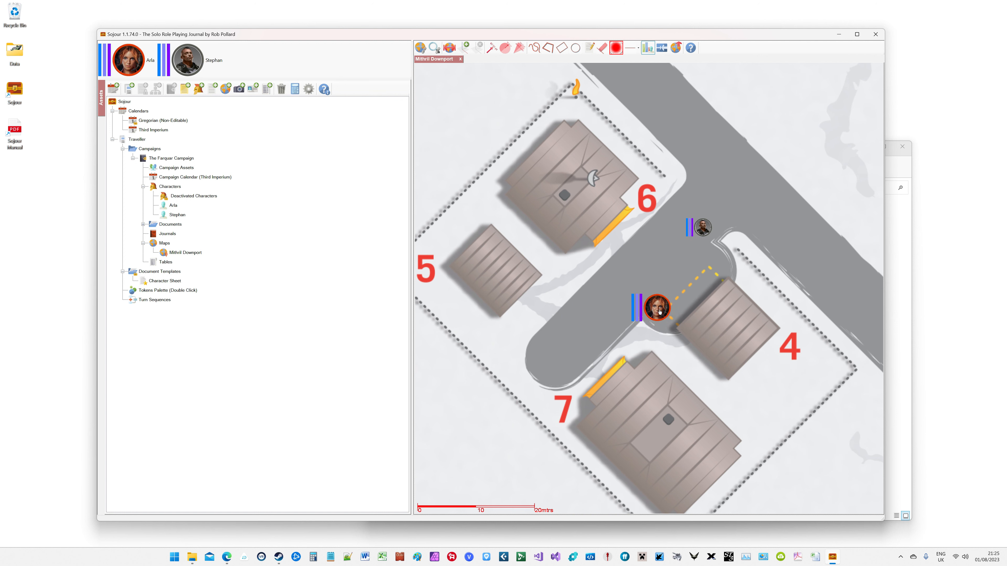
Delete Arla's individually resized token and place a new default-sized one on the road between buildings 6 and 4.
right_click(658, 310)
click(677, 330)
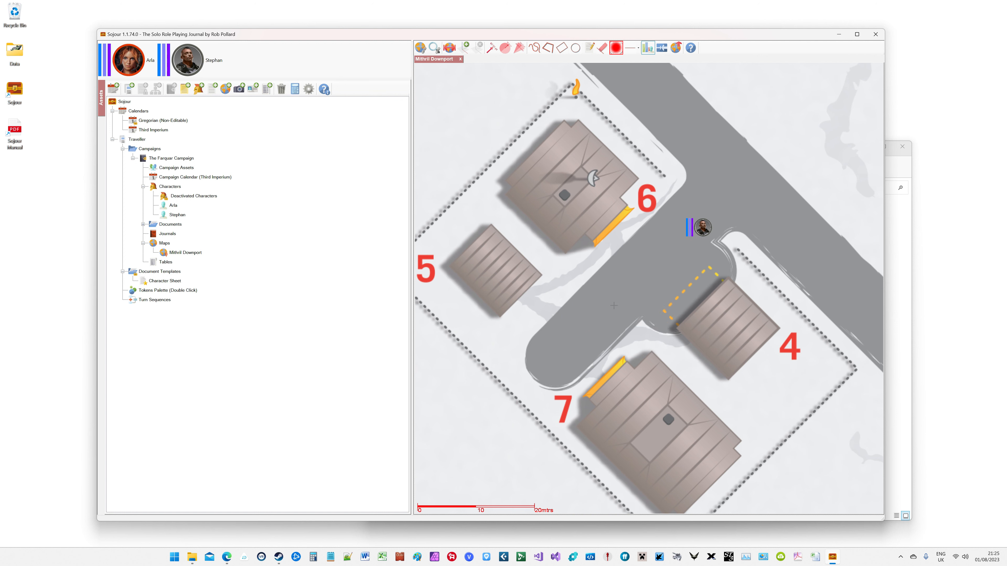
drag(128, 60, 605, 278)
Rerun the Map Scale Assistant with its units and red colour unchanged, turn auto-sized tokens back on and finish the registration.
click(450, 48)
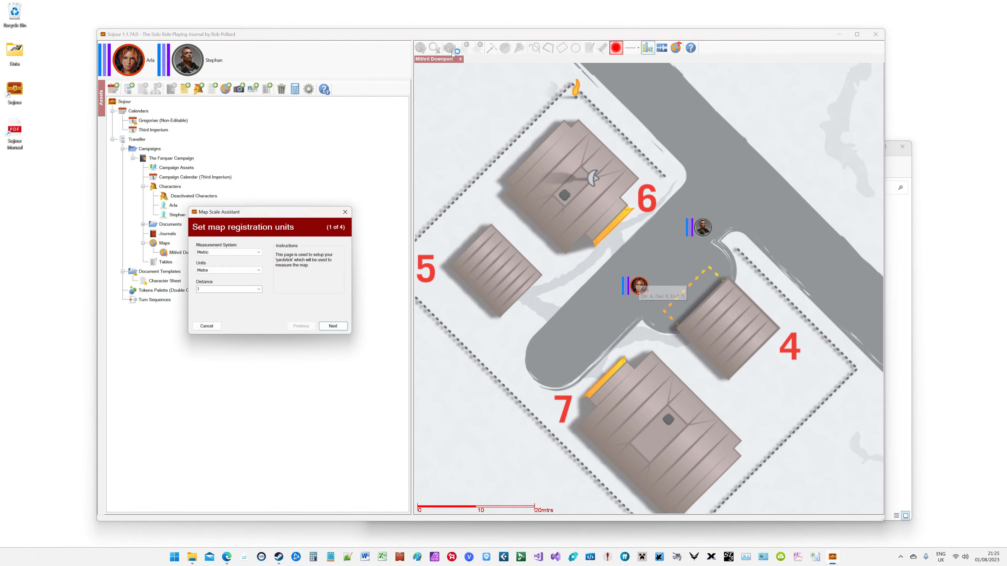
click(337, 329)
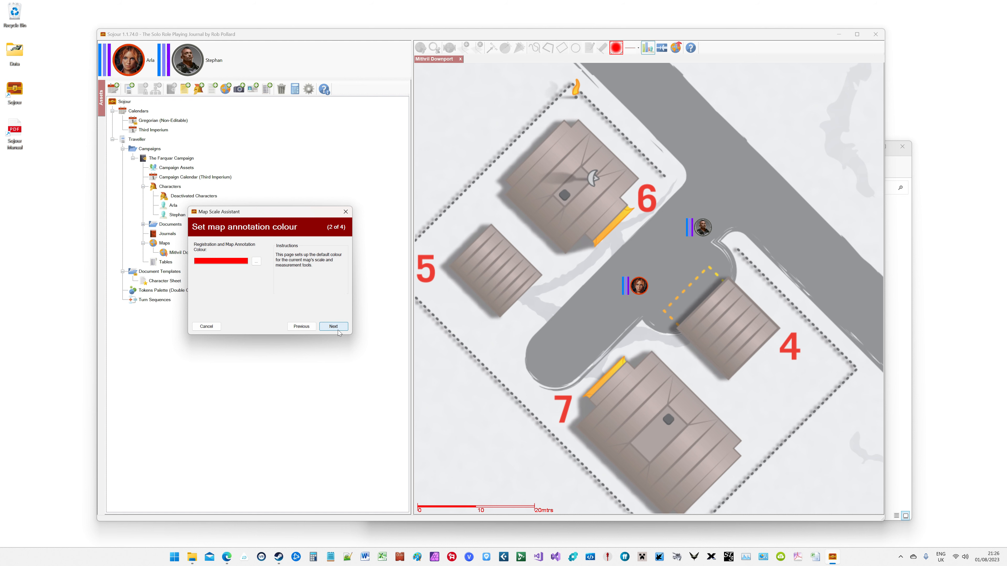
click(338, 331)
click(338, 331)
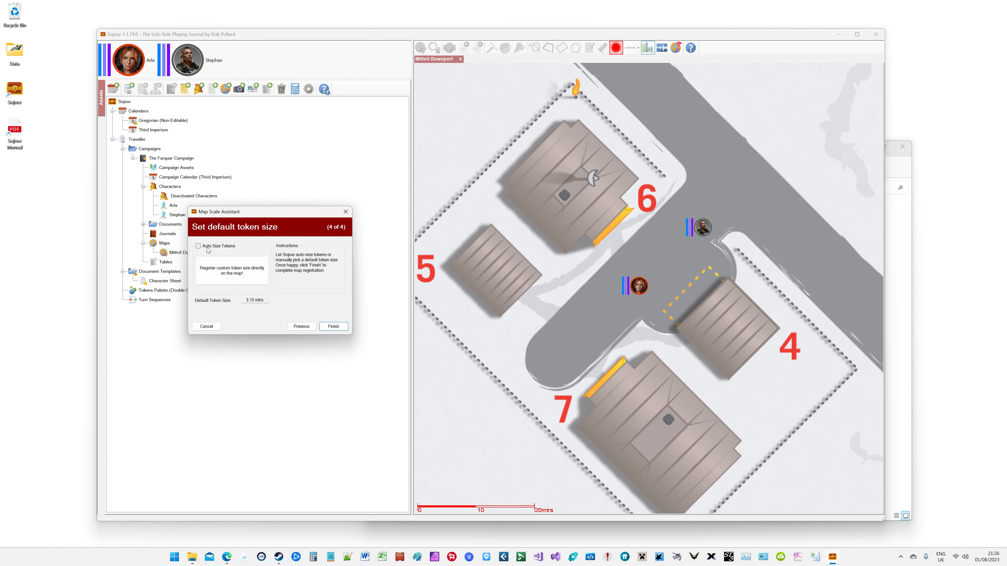
click(199, 246)
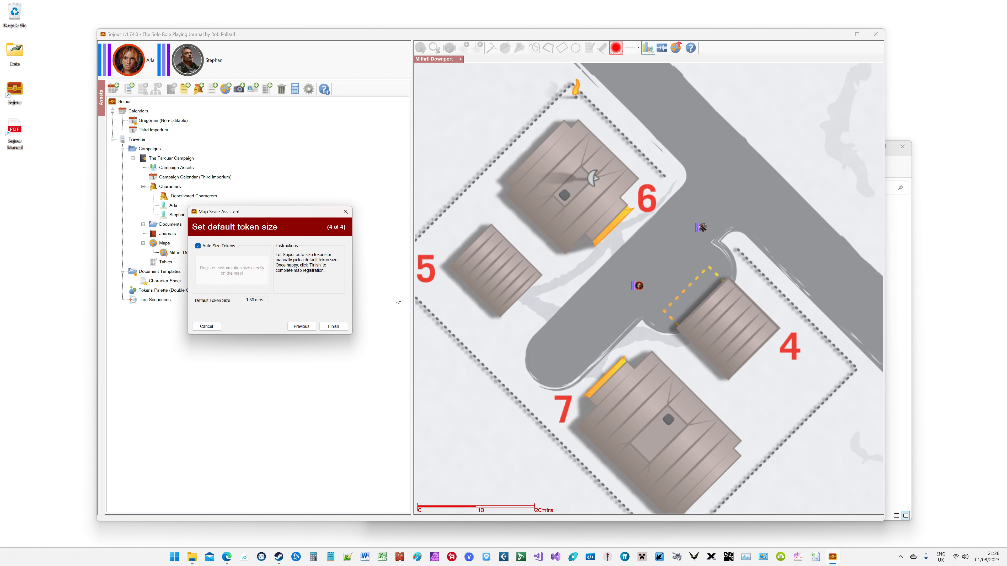
click(333, 326)
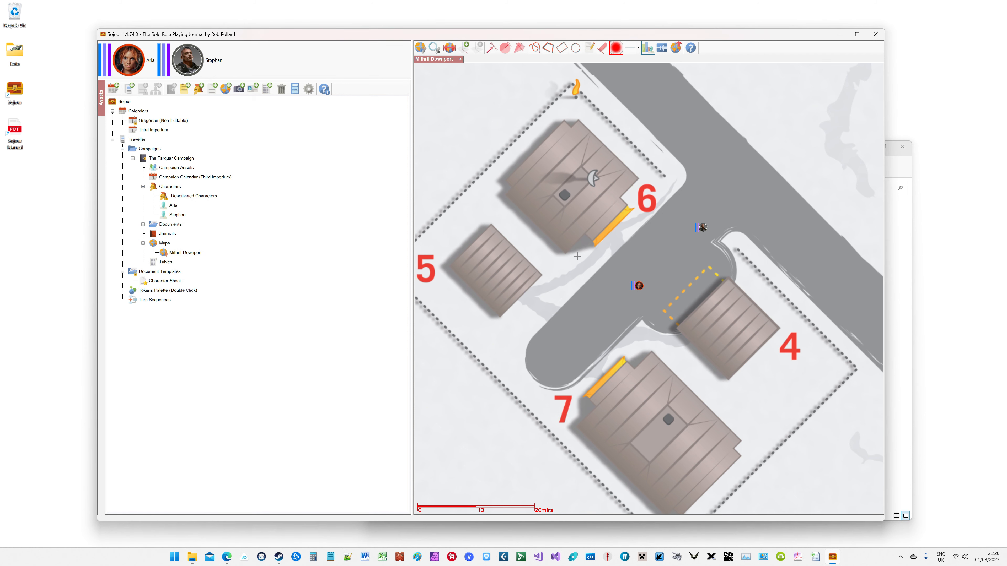
Move Stephan's token down the road to stand just northeast of Arla's token.
scroll(647, 288, up, 4)
drag(767, 154, 674, 270)
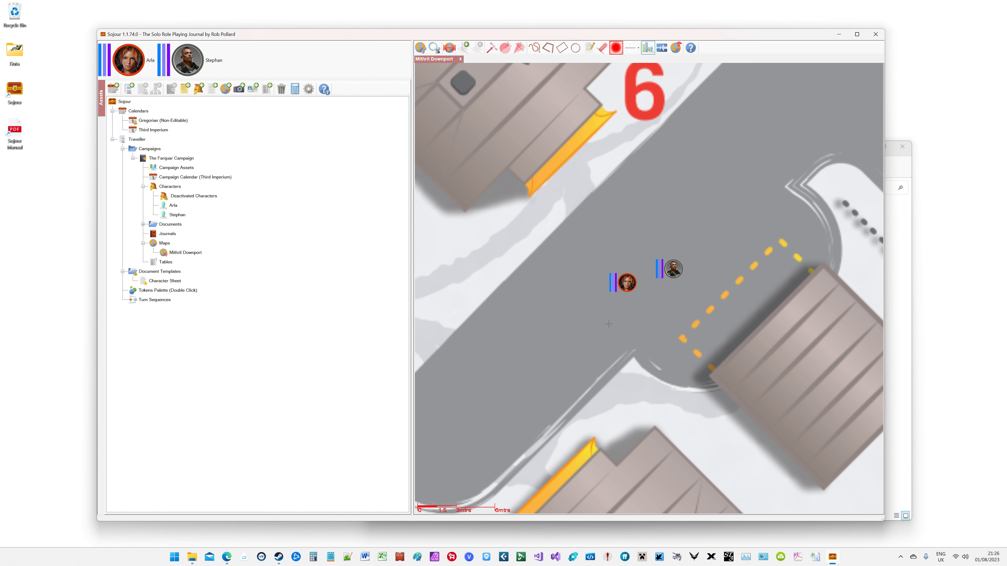
scroll(581, 342, up, 3)
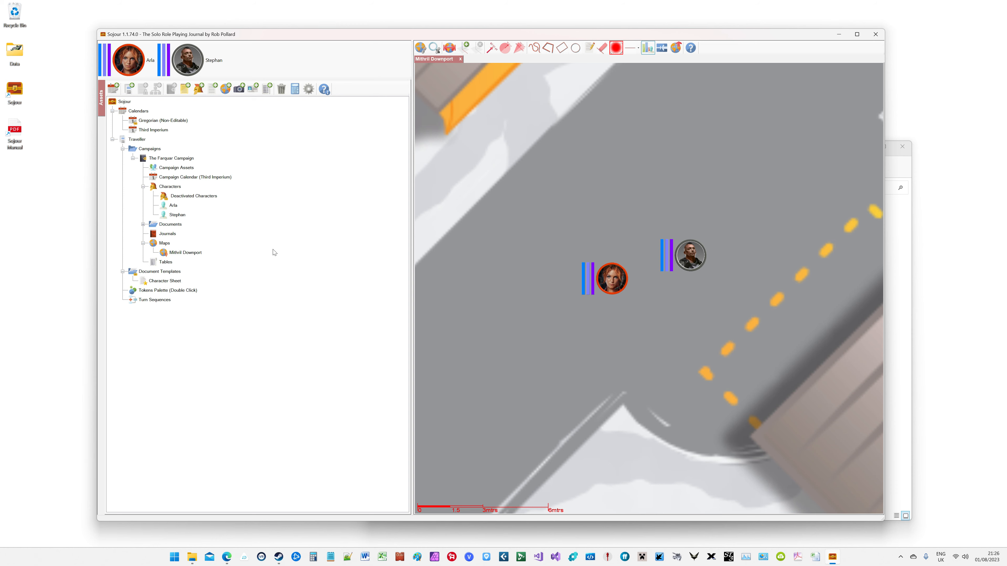
Move the map view away to building 5, and locate Arla's and Stephan's tokens from their character portraits.
drag(448, 227, 880, 183)
drag(569, 184, 880, 200)
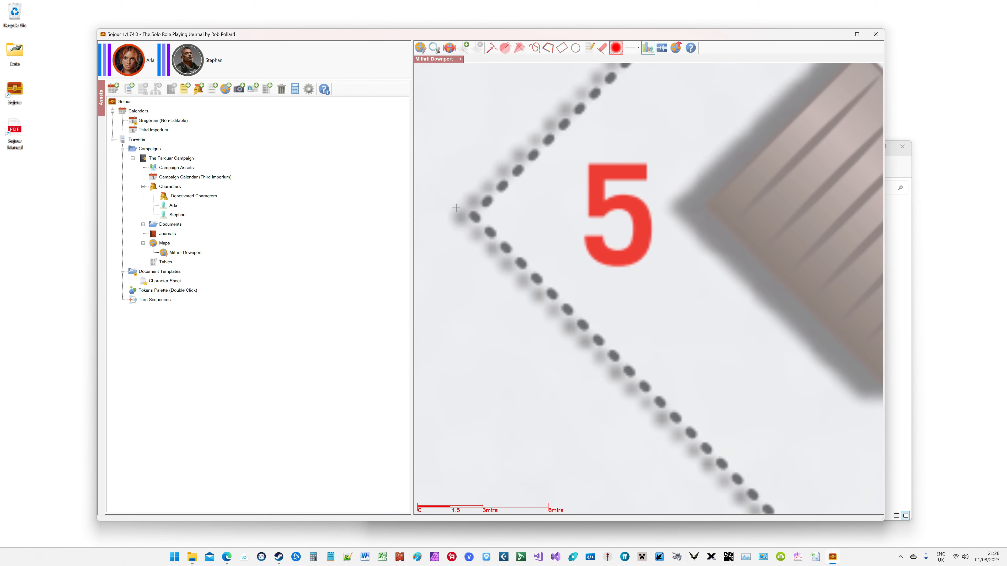
drag(456, 213, 515, 217)
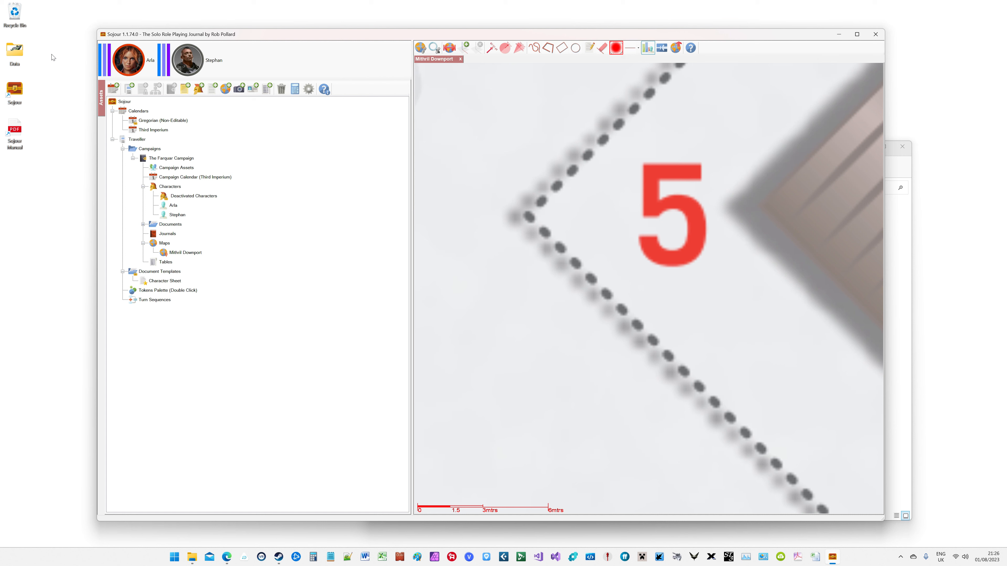
click(128, 59)
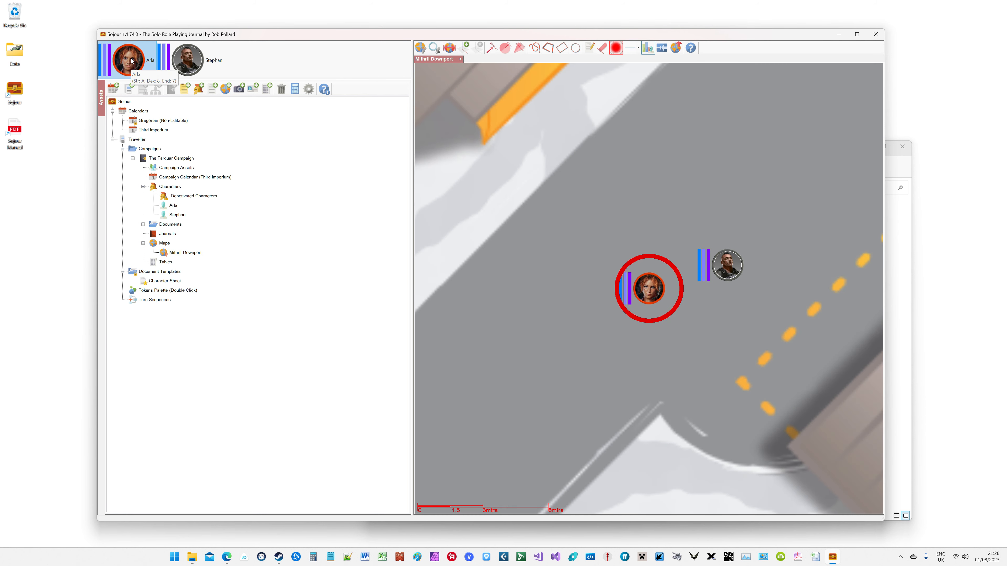
click(195, 63)
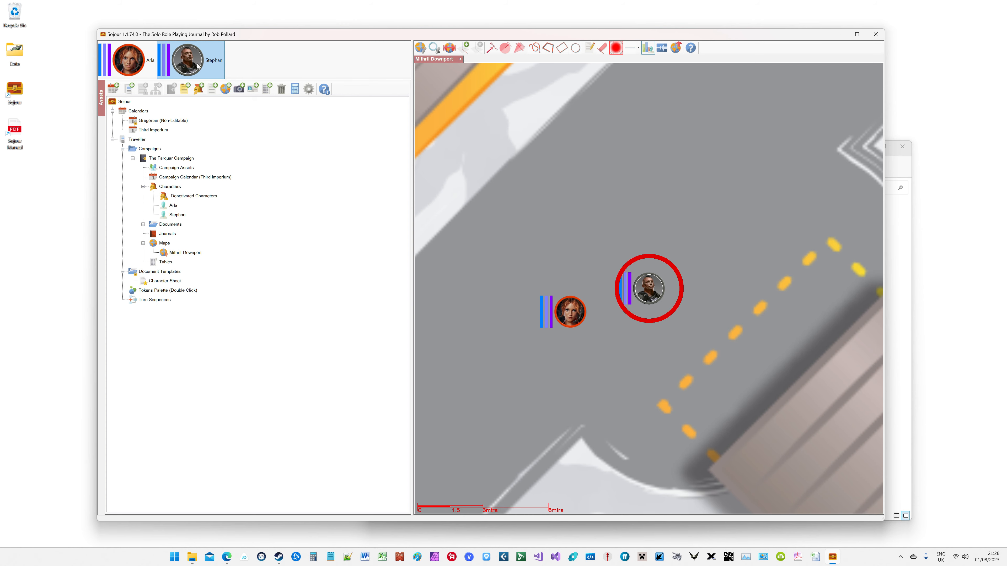
scroll(654, 158, up, 5)
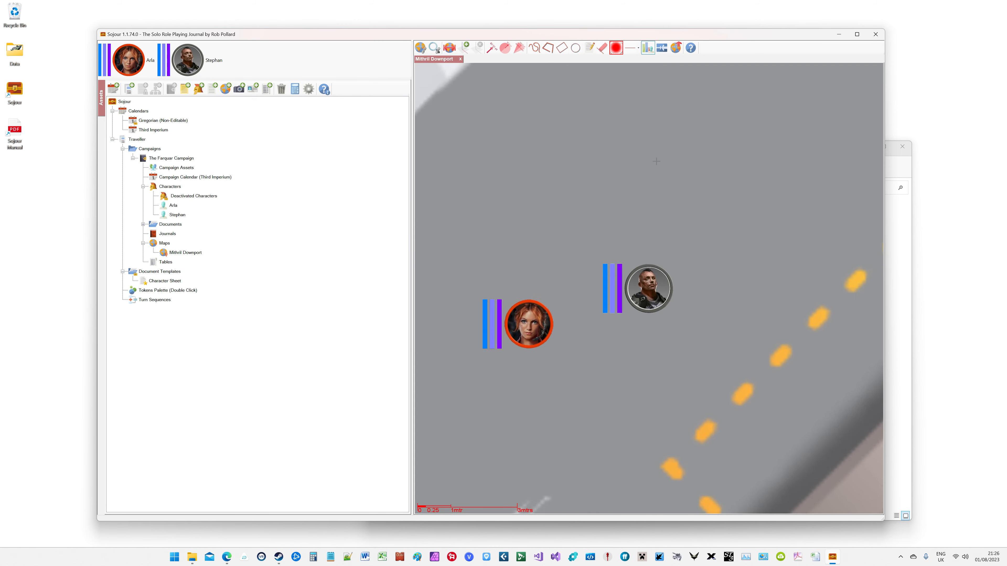
scroll(659, 145, down, 3)
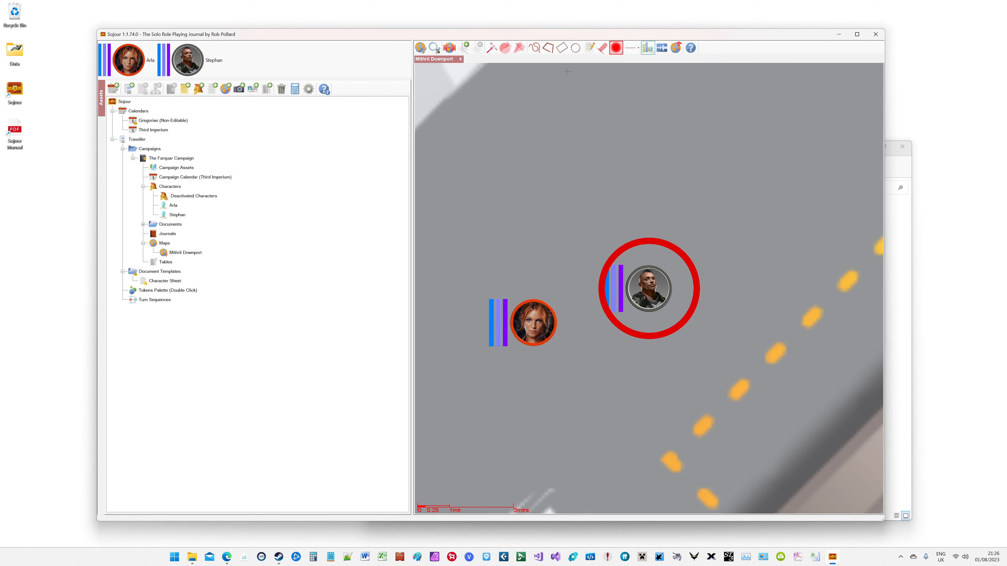
Tilt the Mithril Downport map into a perspective view showing the buildings around the two tokens.
click(676, 49)
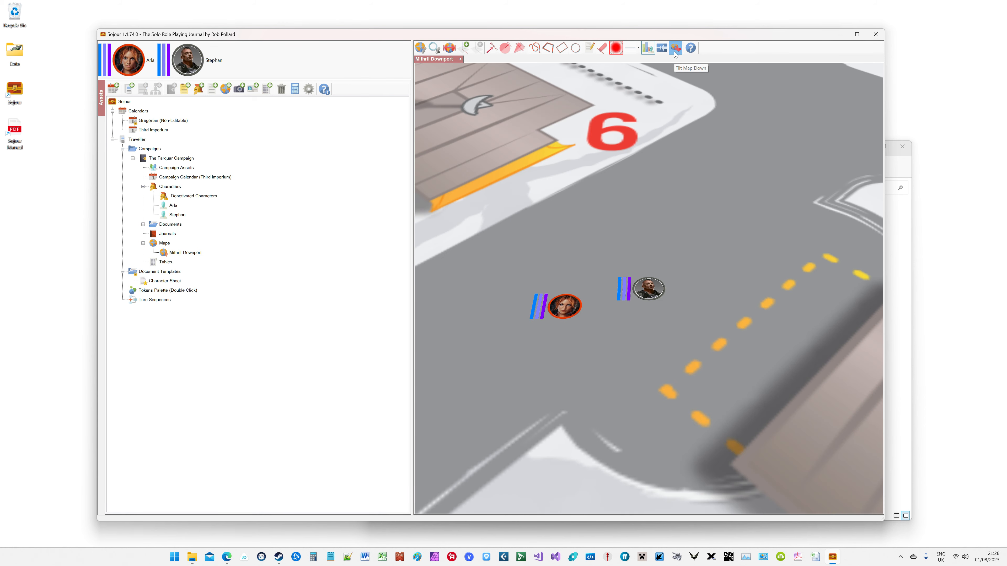
scroll(670, 188, down, 5)
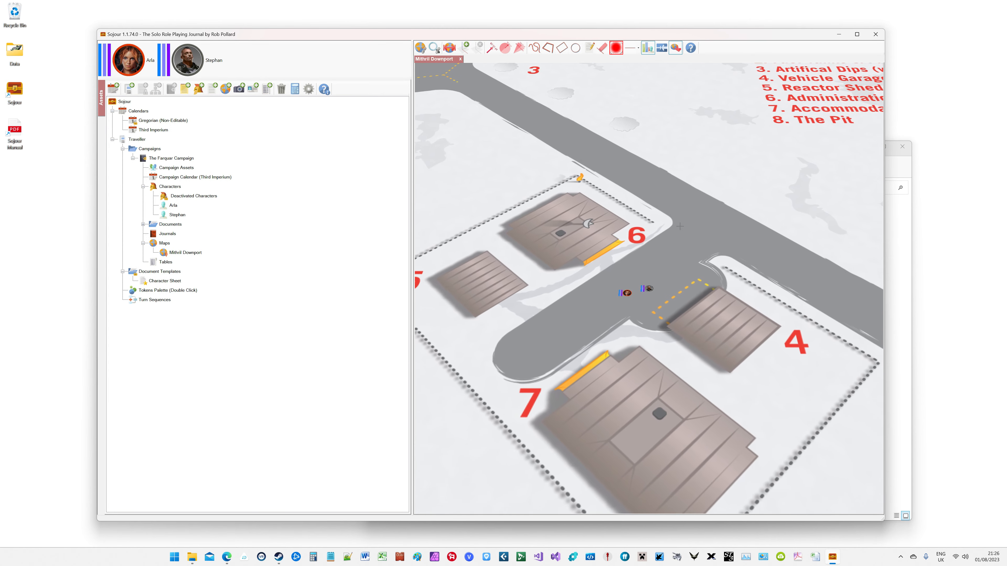
Return the Mithril Downport map to its flat top-down view and close in on Arla's and Stephan's tokens.
scroll(650, 163, up, 7)
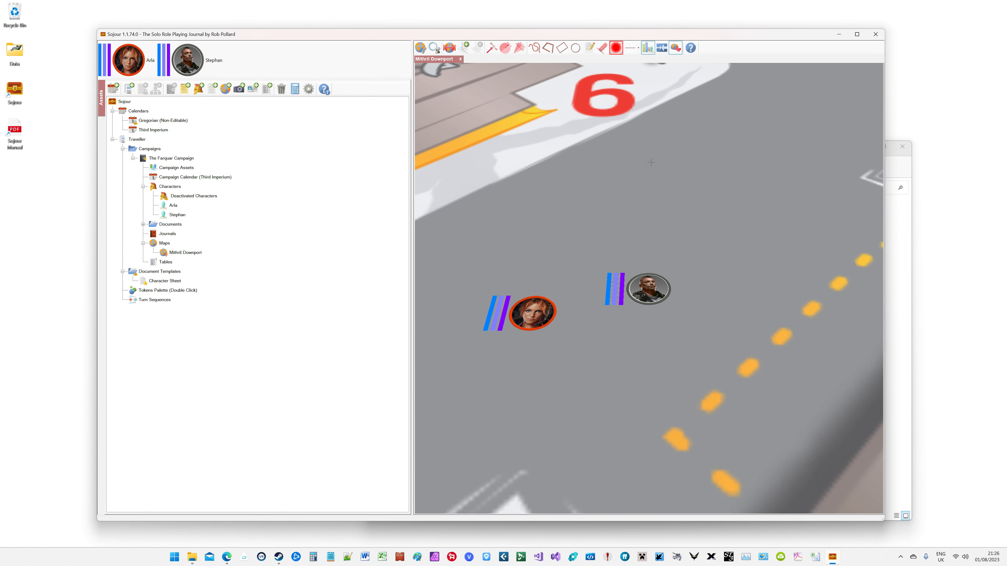
click(675, 48)
scroll(663, 204, down, 5)
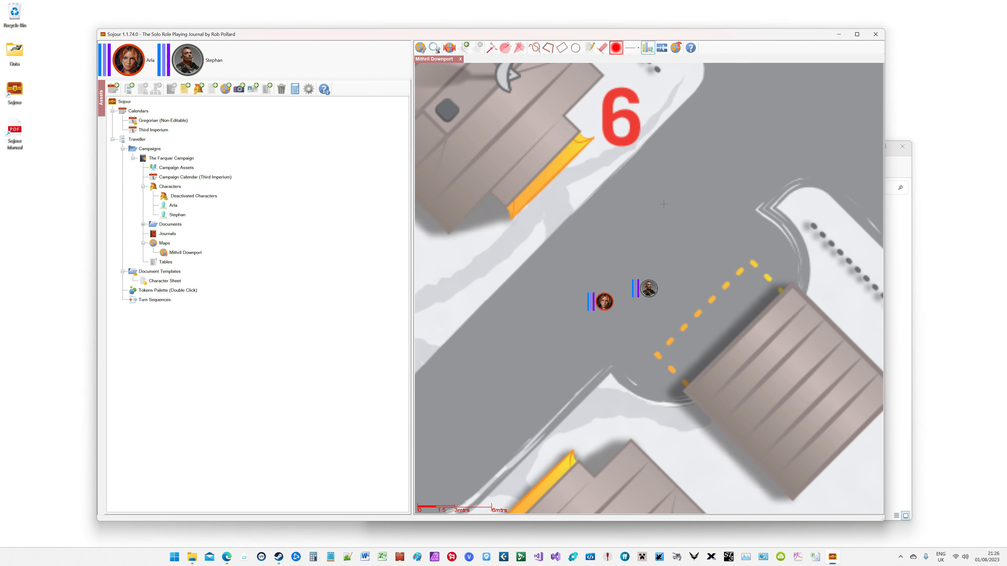
scroll(682, 247, up, 5)
drag(586, 204, 602, 204)
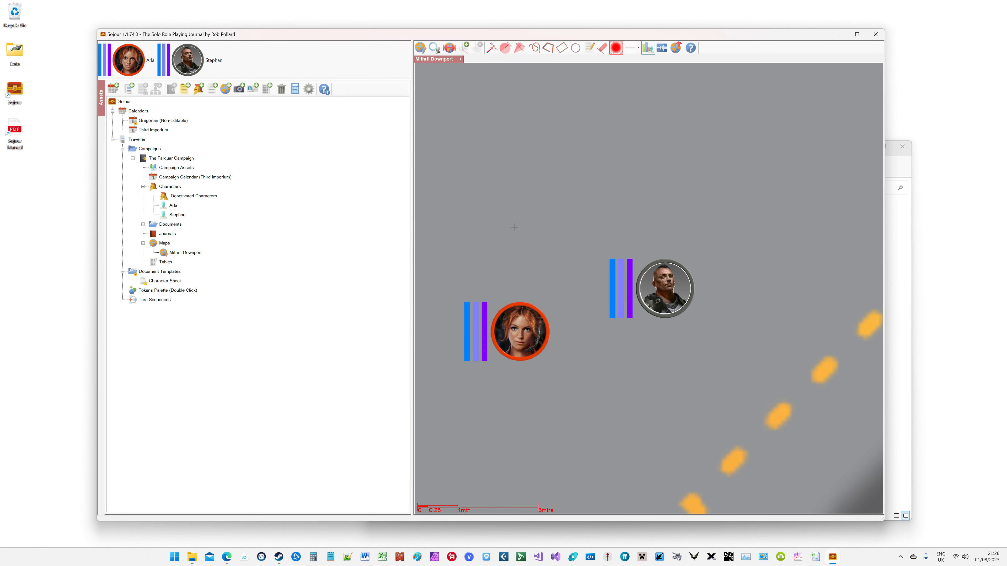
key(Left)
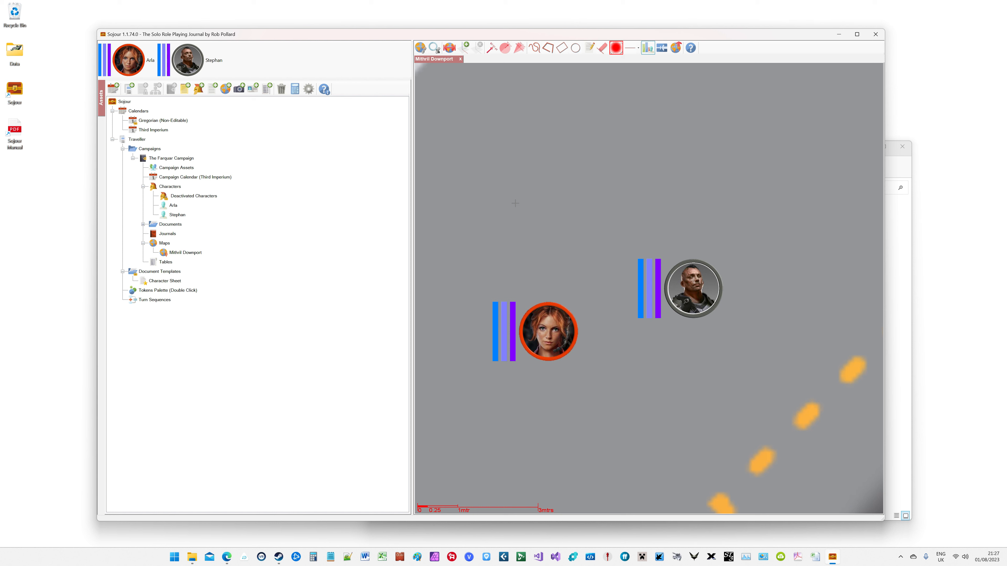
Locate Stephan's and Arla's tokens on the map, and lower Arla's Strength, Dexterity and Endurance until all three bars are empty.
click(187, 60)
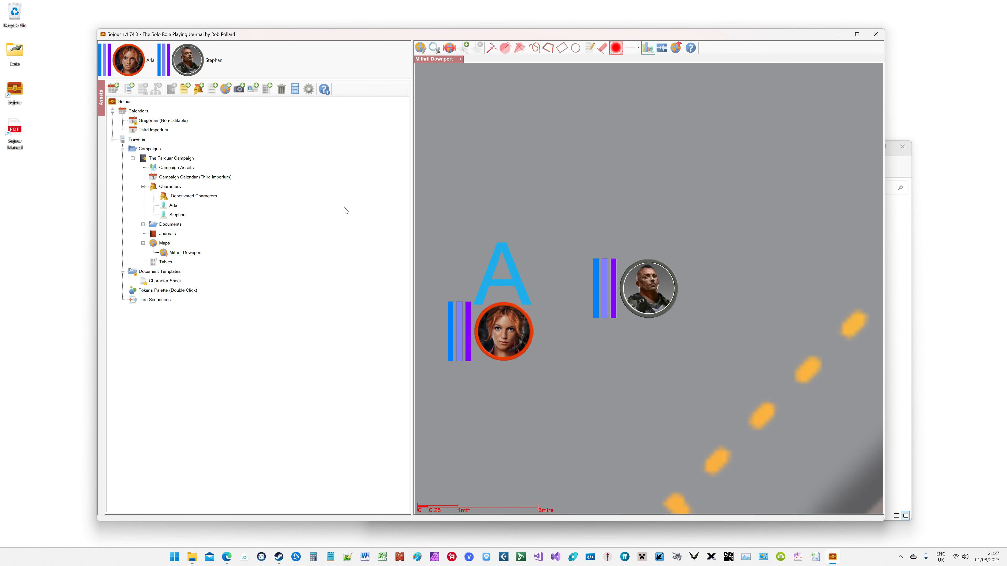
click(119, 58)
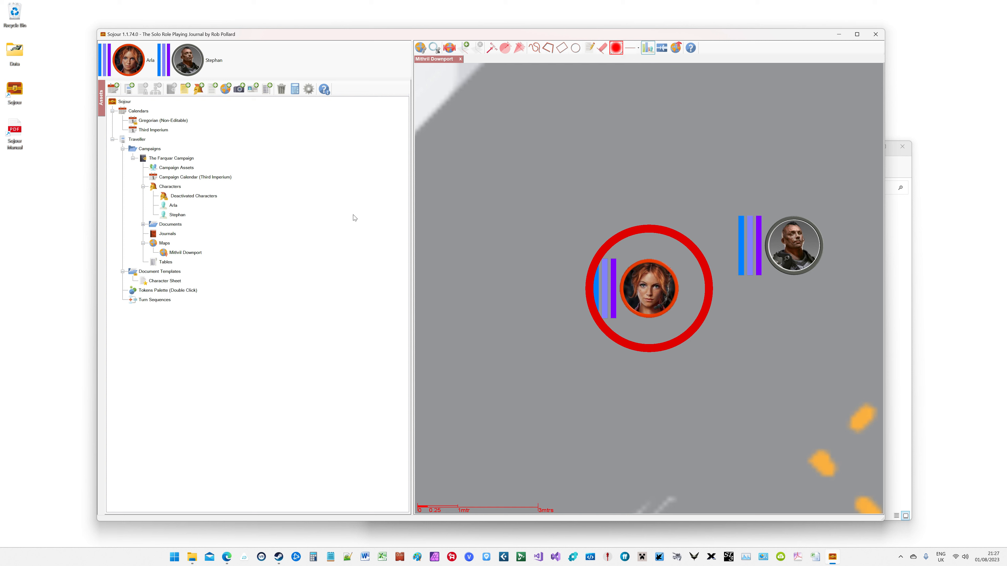
mouse_move(633, 290)
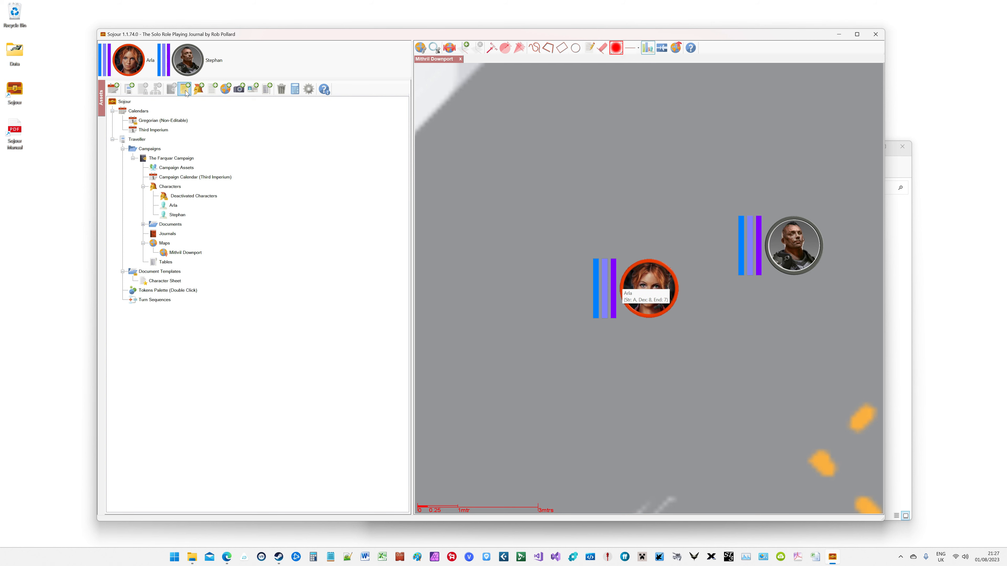
mouse_move(113, 68)
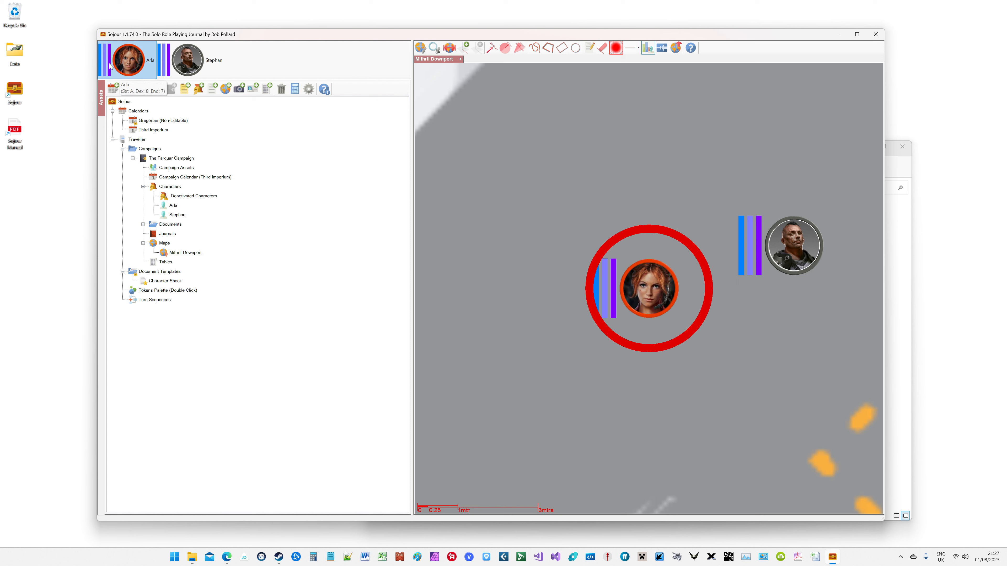
scroll(110, 66, down, 6)
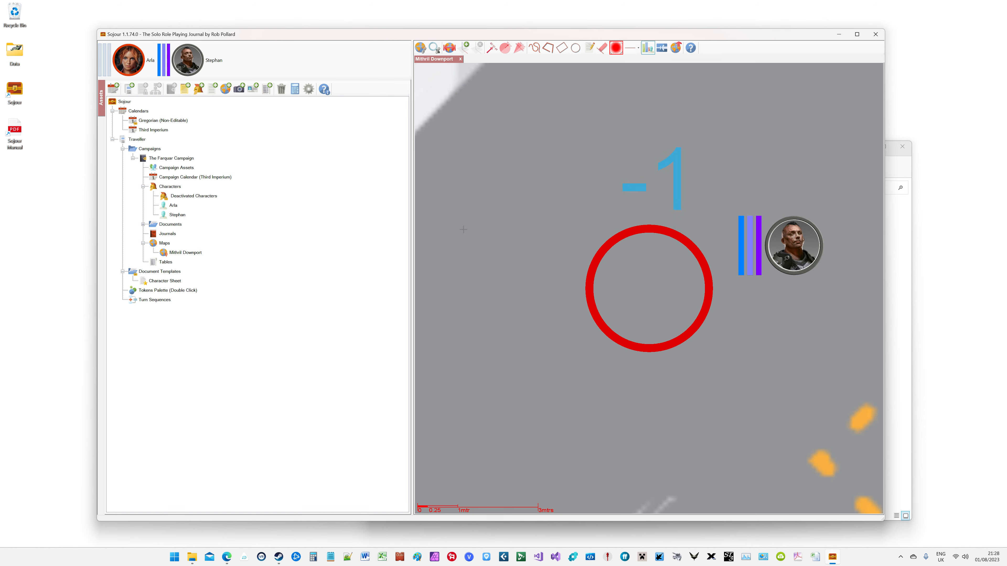
mouse_move(130, 61)
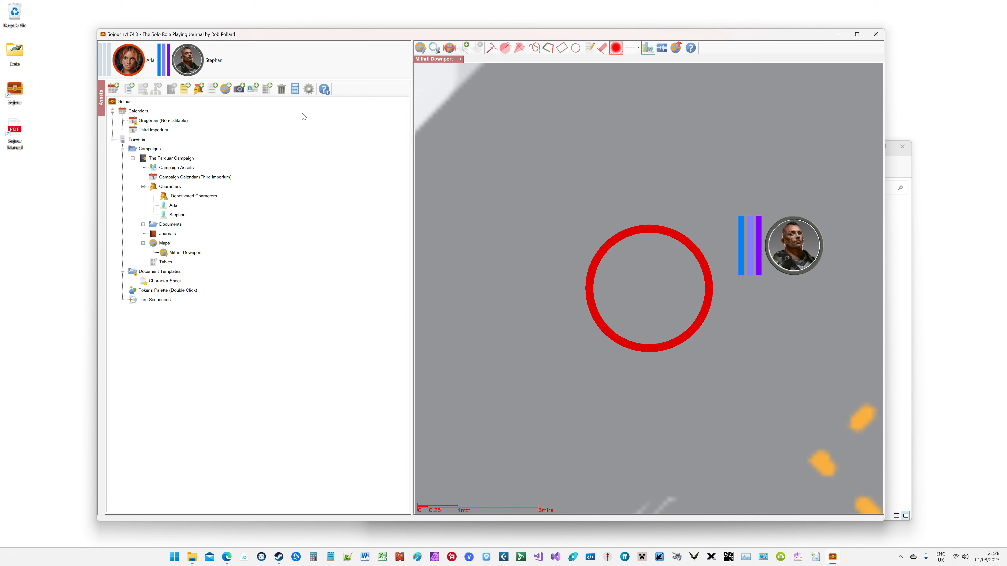
Turn off Hide Dead Tokens in the general settings to show Arla's dead token on the map, and turn it back on.
click(308, 89)
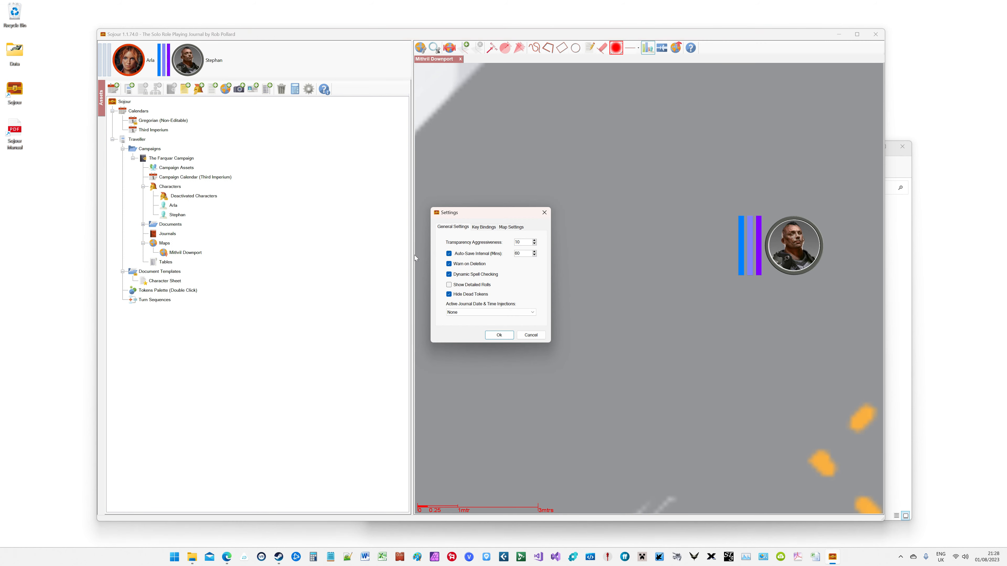
click(449, 295)
click(498, 335)
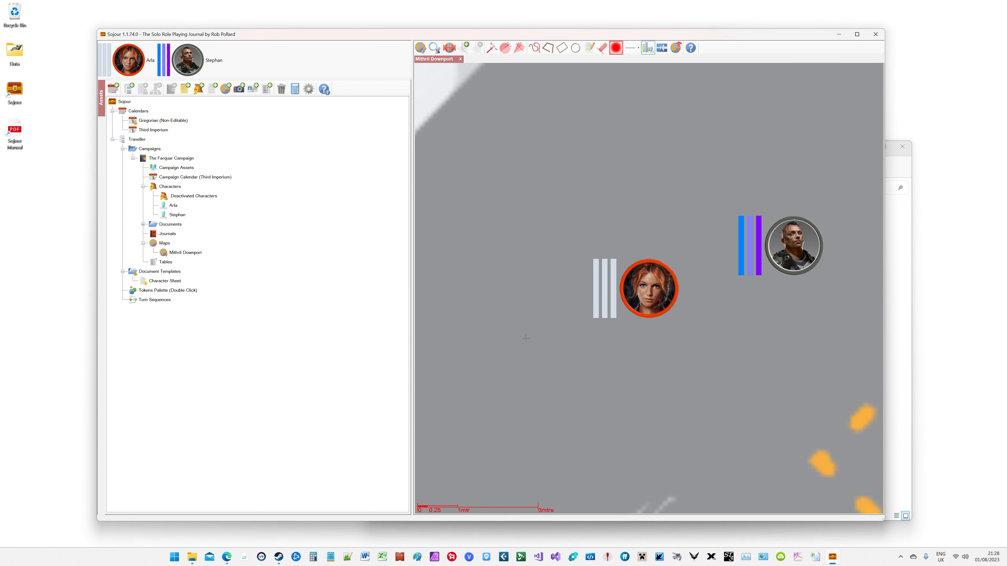
click(308, 89)
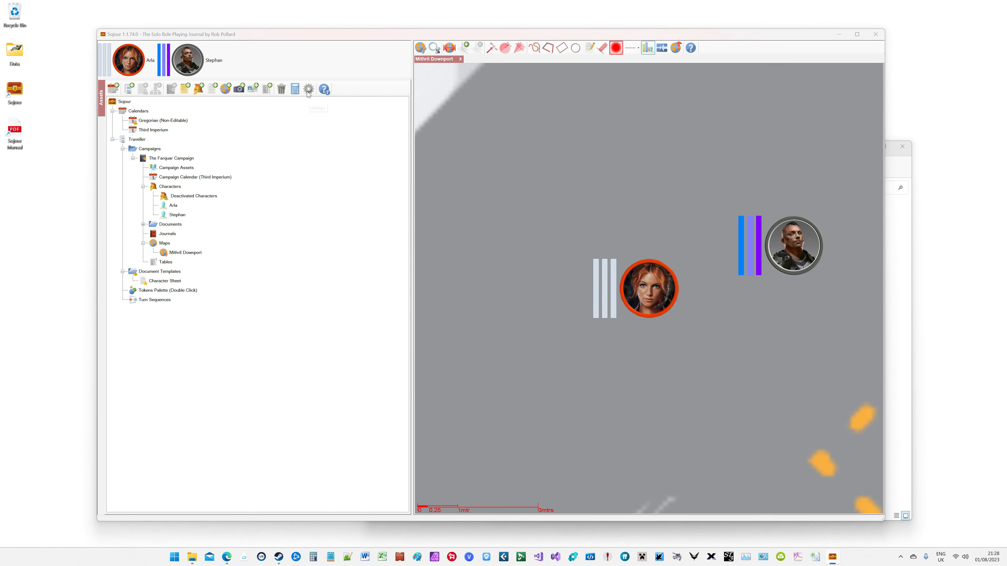
click(449, 295)
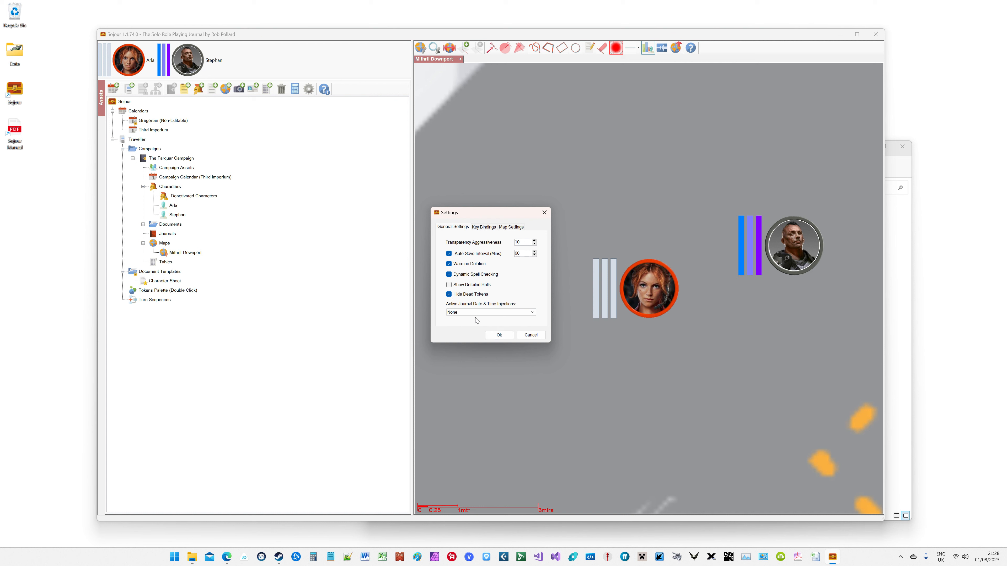
click(498, 336)
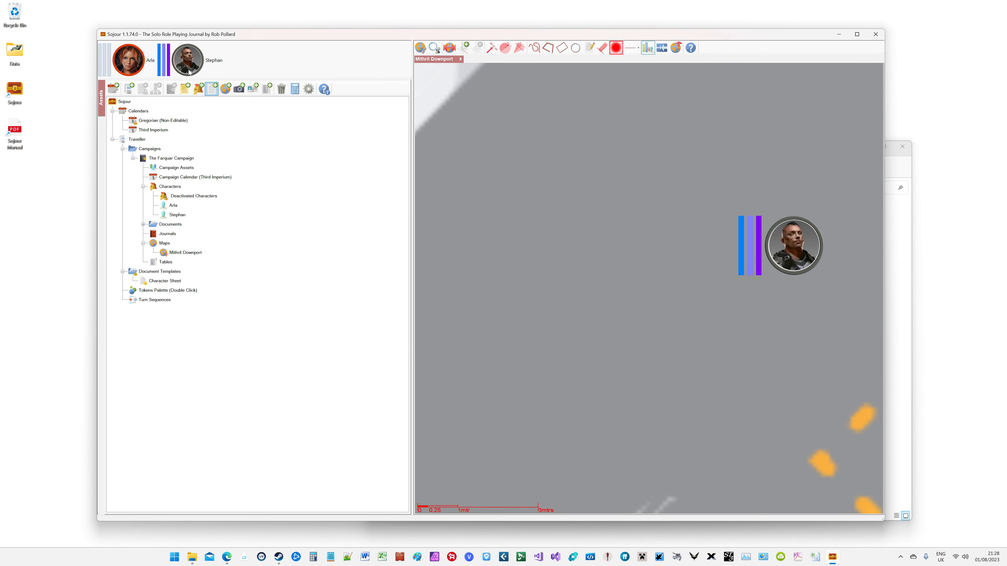
Raise Arla's characteristics to Strength 7, Dexterity 6 and Endurance 6.
click(122, 61)
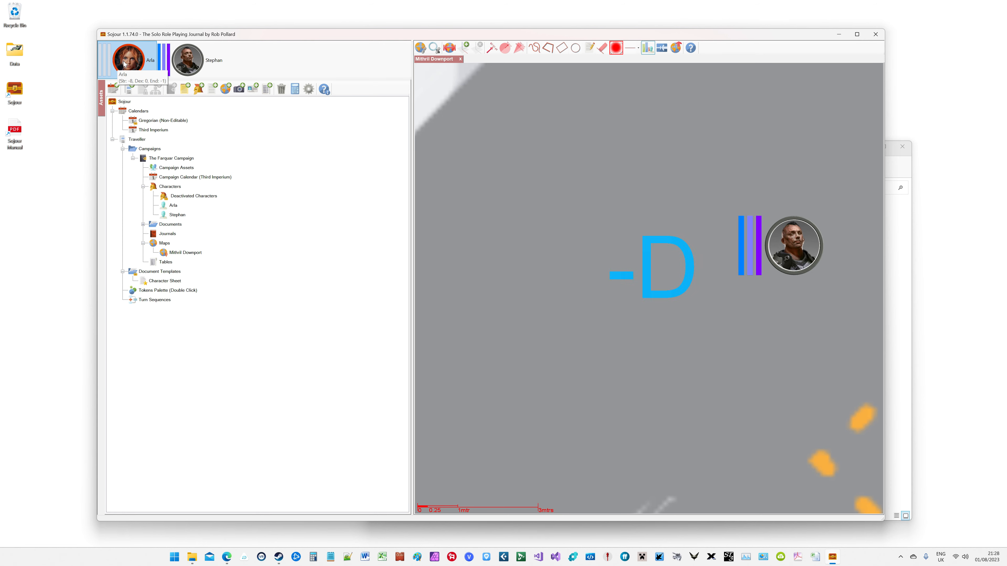
click(124, 65)
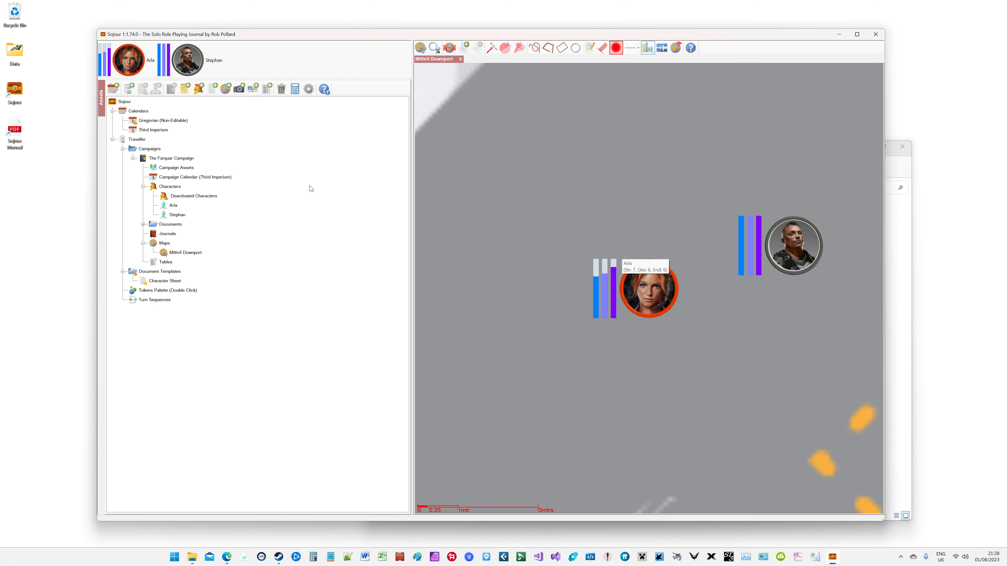
Review the trackable characteristics set in Arla's properties, including the mortality and hex options, and close it without changes.
right_click(131, 57)
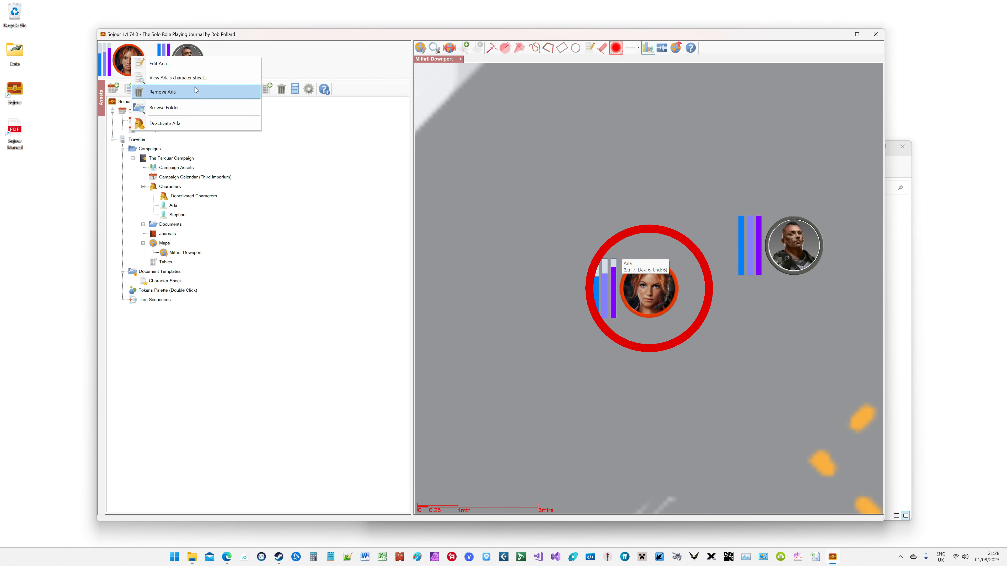
click(179, 64)
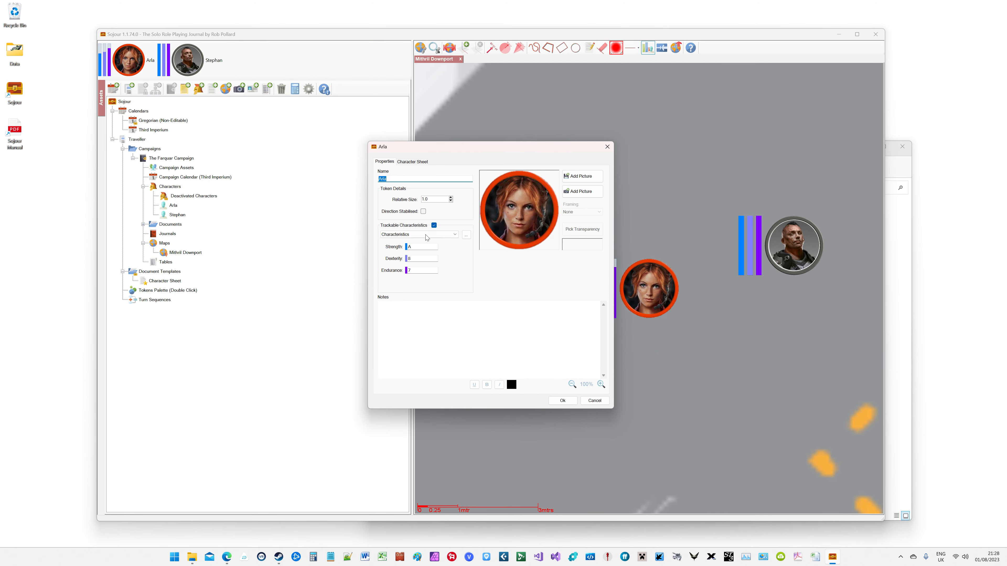
click(426, 237)
click(427, 237)
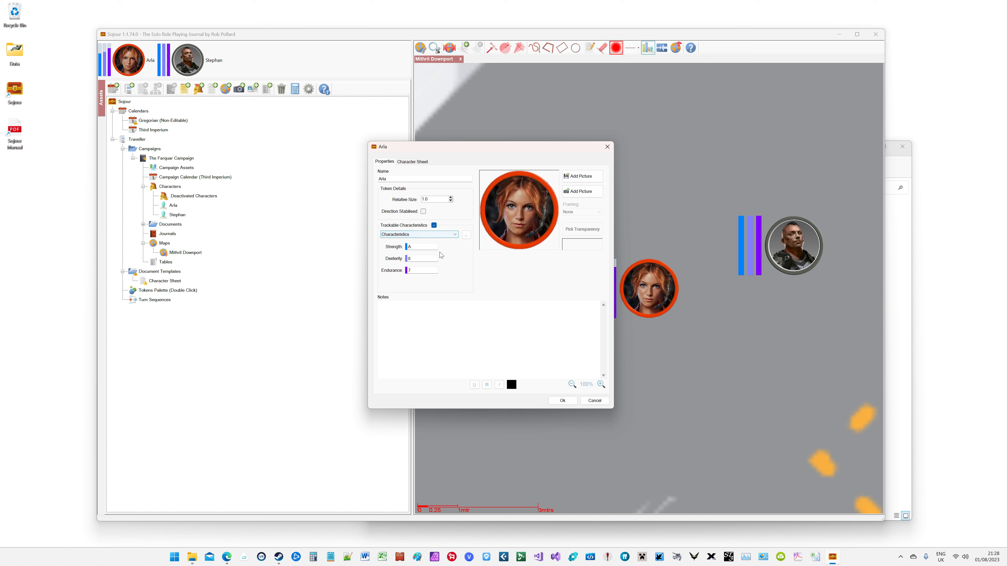
click(467, 235)
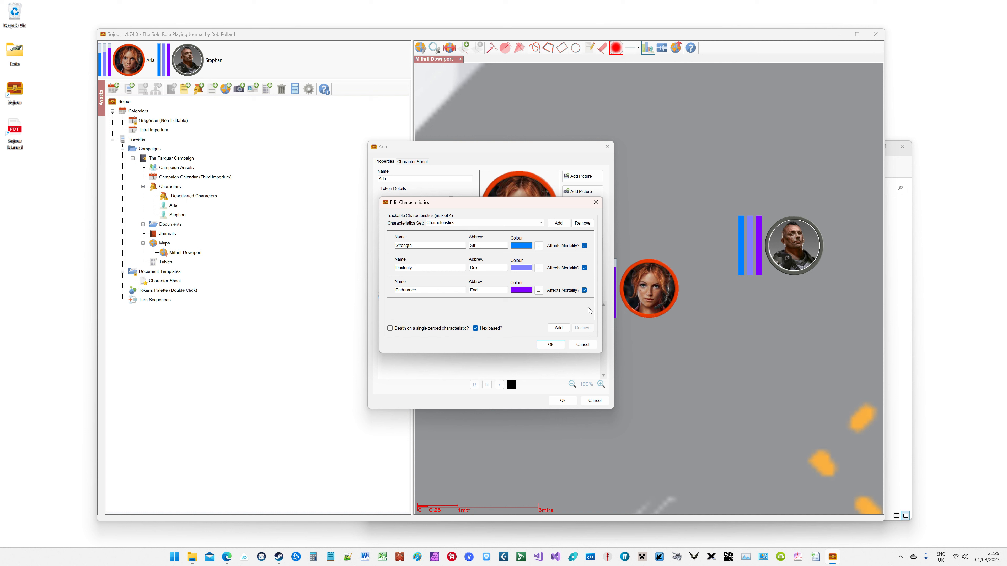
click(583, 345)
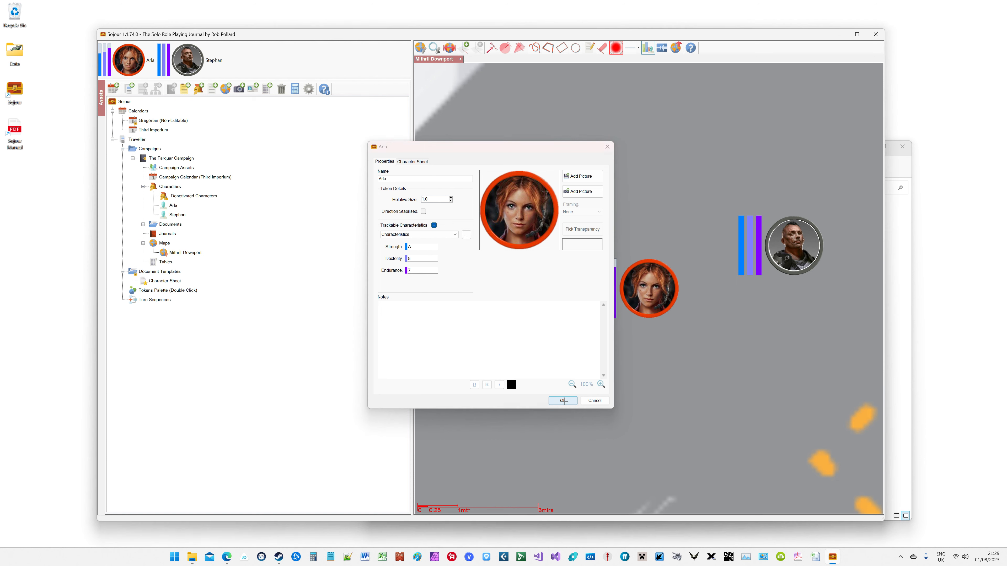
click(563, 401)
Open Arla.png and Stephan.png from the Data folder, compare their picture sizes side by side, and return to the Sojour map.
click(908, 289)
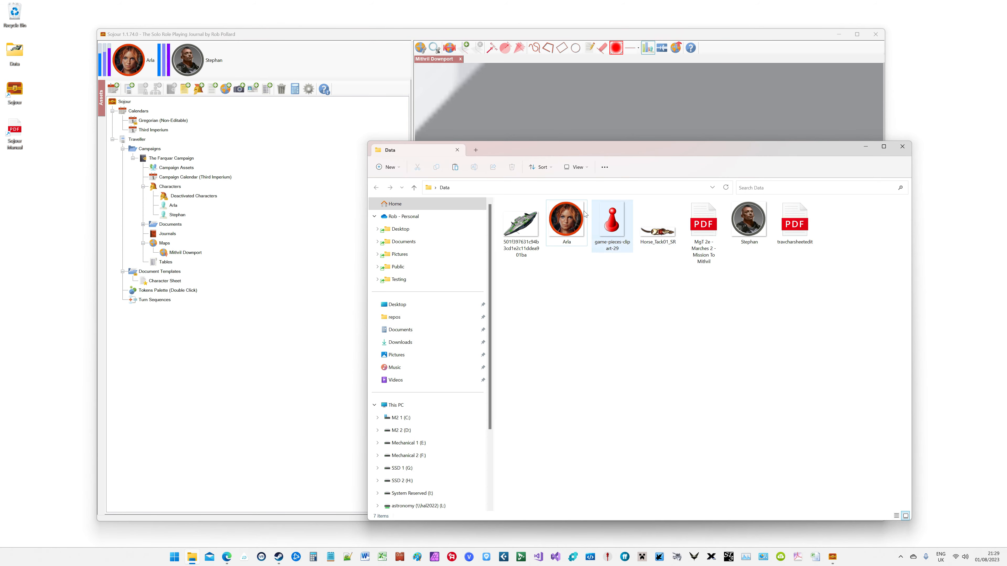
double_click(563, 214)
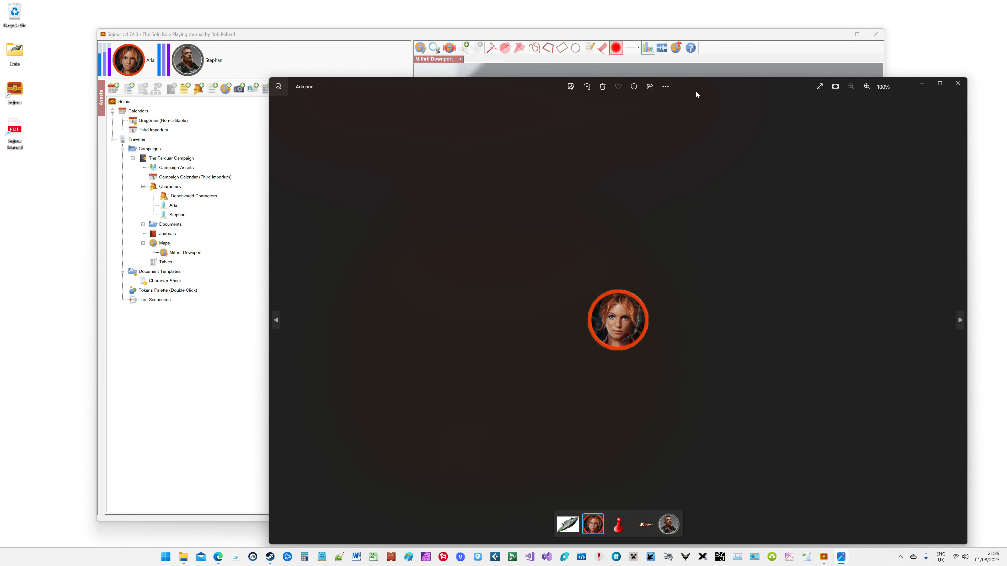
drag(695, 91, 446, 113)
double_click(753, 225)
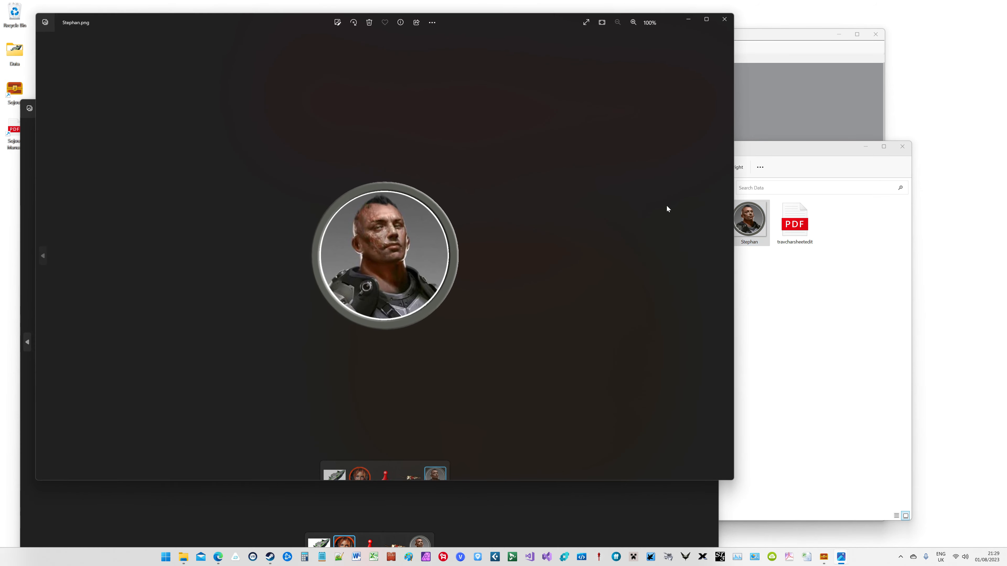
drag(309, 27, 707, 94)
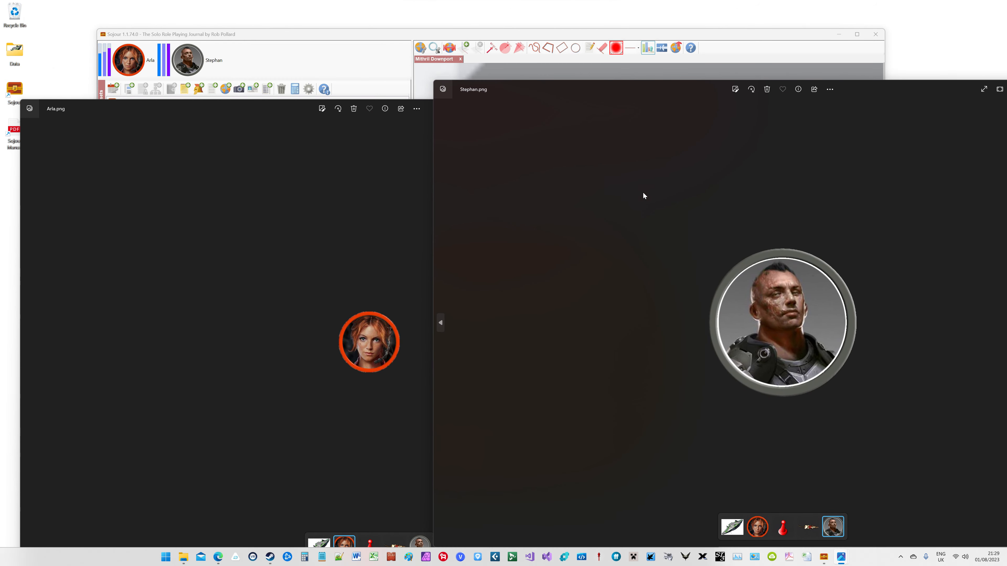
drag(887, 94, 663, 139)
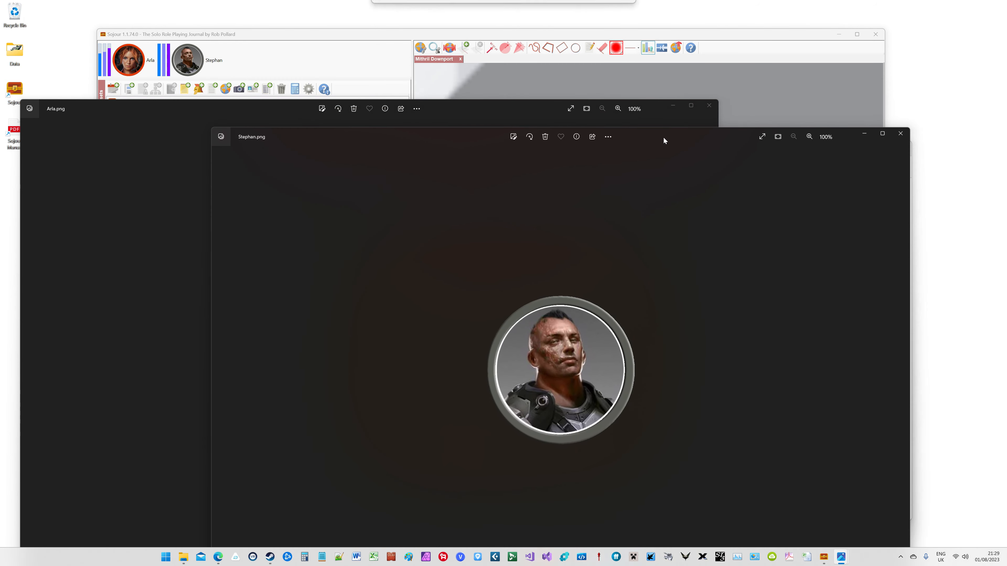
click(891, 139)
click(710, 105)
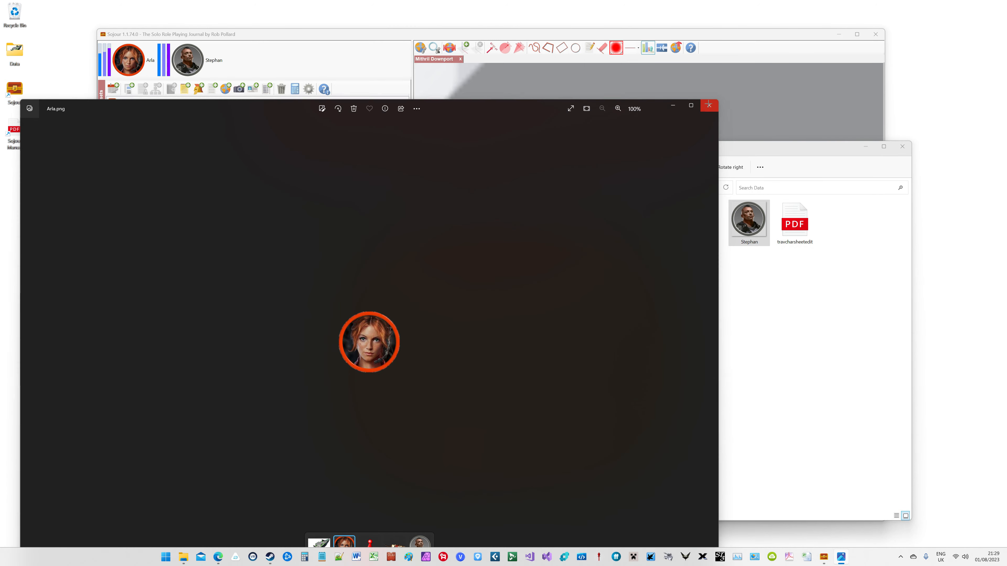
click(642, 30)
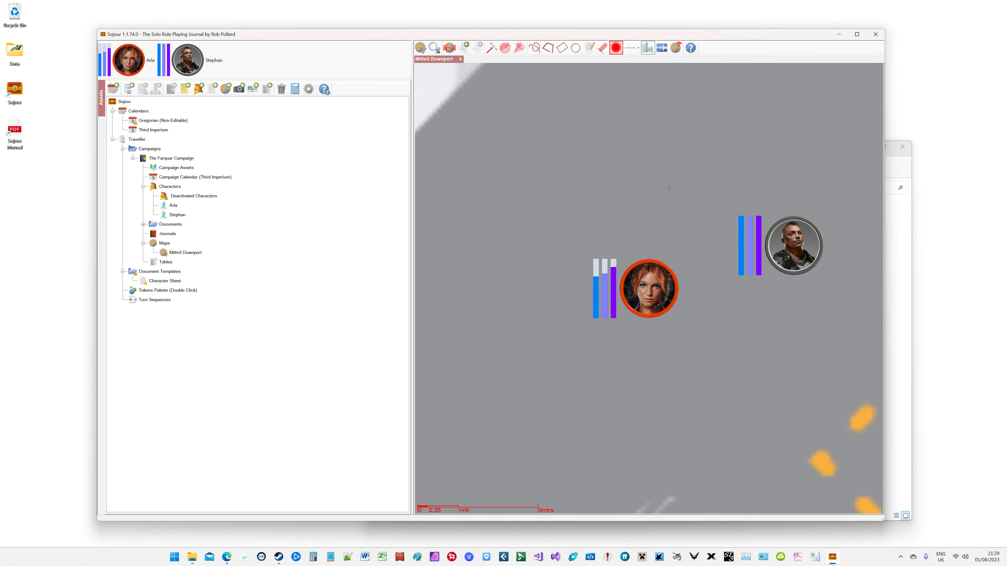
scroll(669, 187, down, 2)
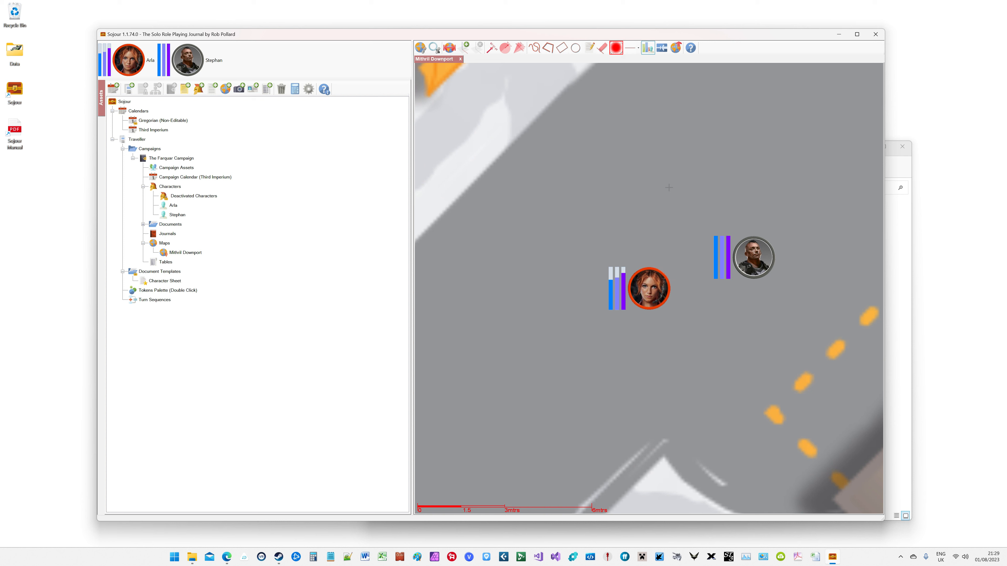
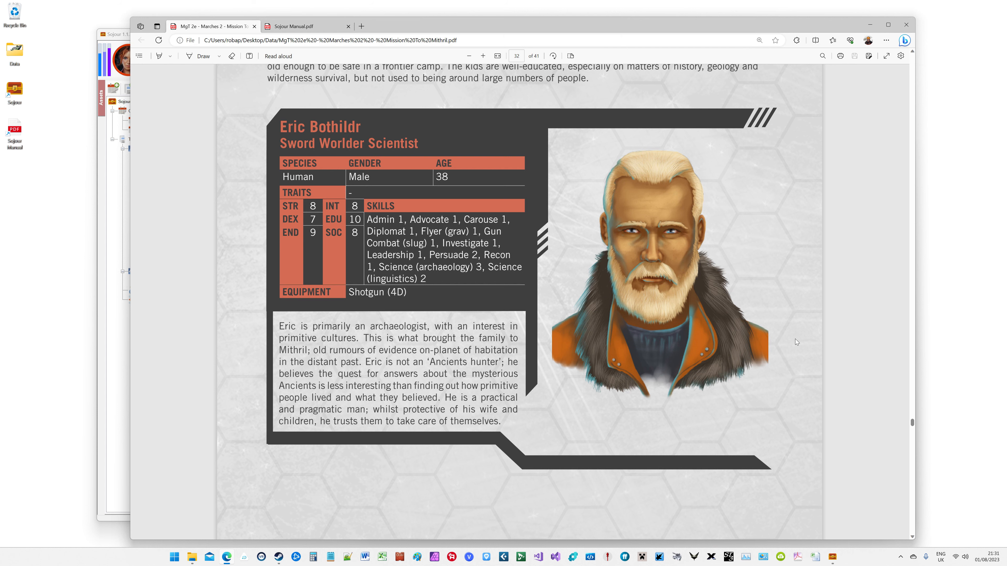
Add Eric Bothildr to the campaign's characters, with his portrait captured from the Mission To Mithril PDF as the picture.
click(832, 561)
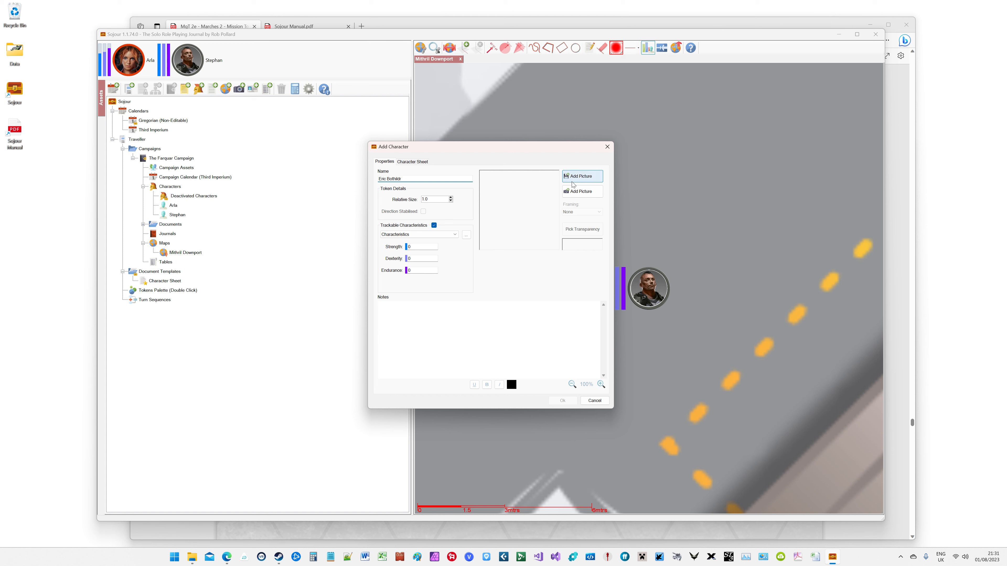
click(582, 192)
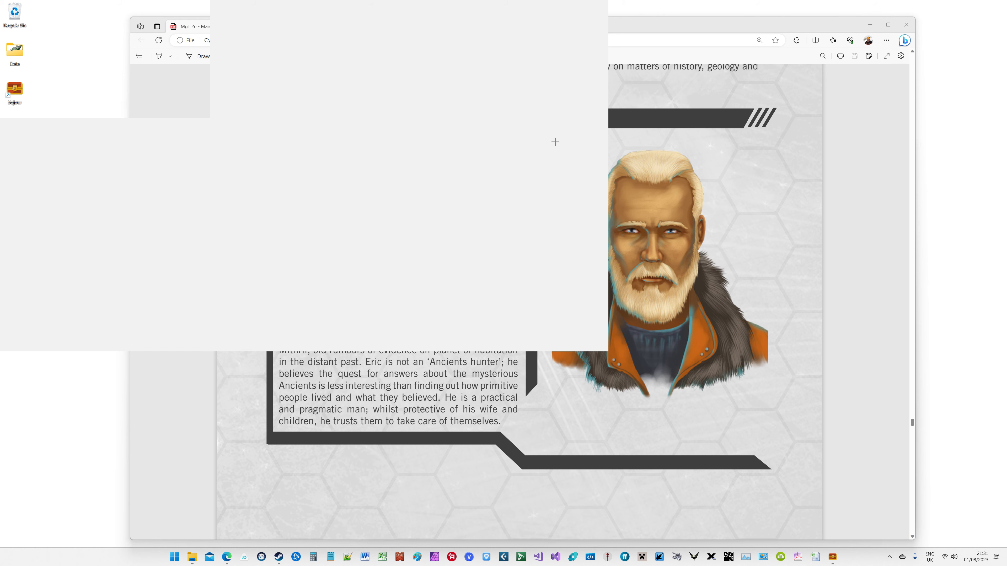
drag(555, 142, 755, 336)
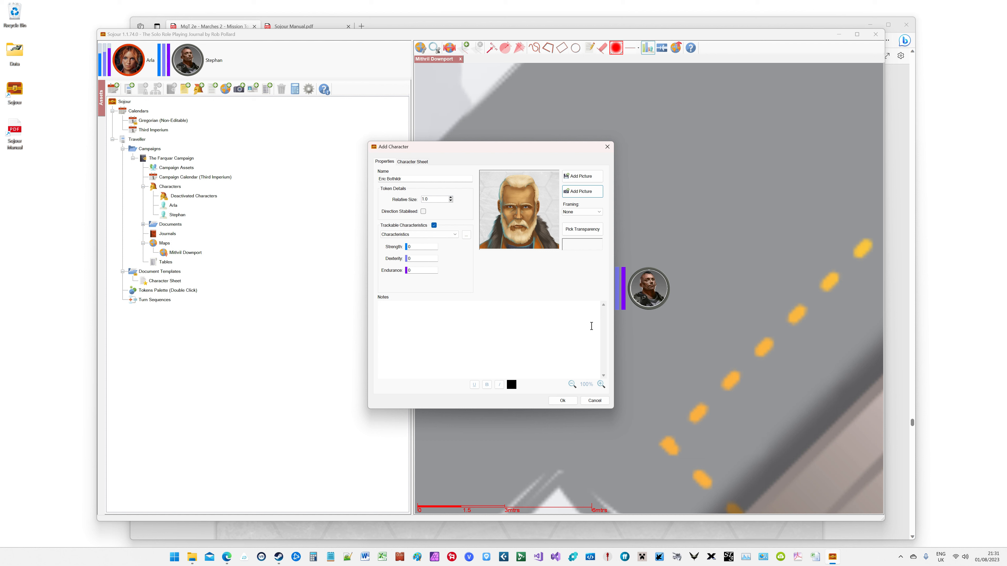
click(559, 402)
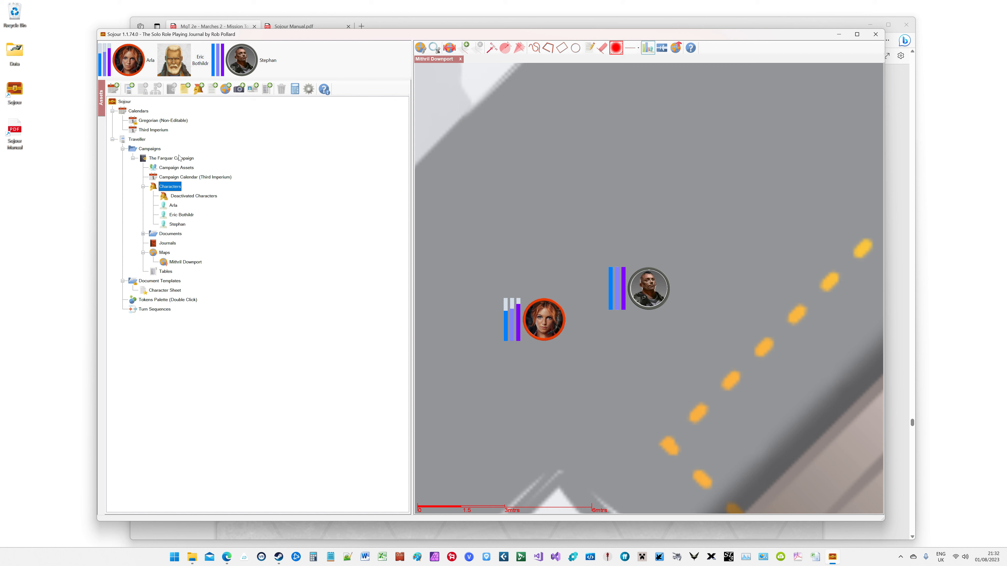
Set Eric Bothildr's Strength to 5 in his character properties.
right_click(181, 66)
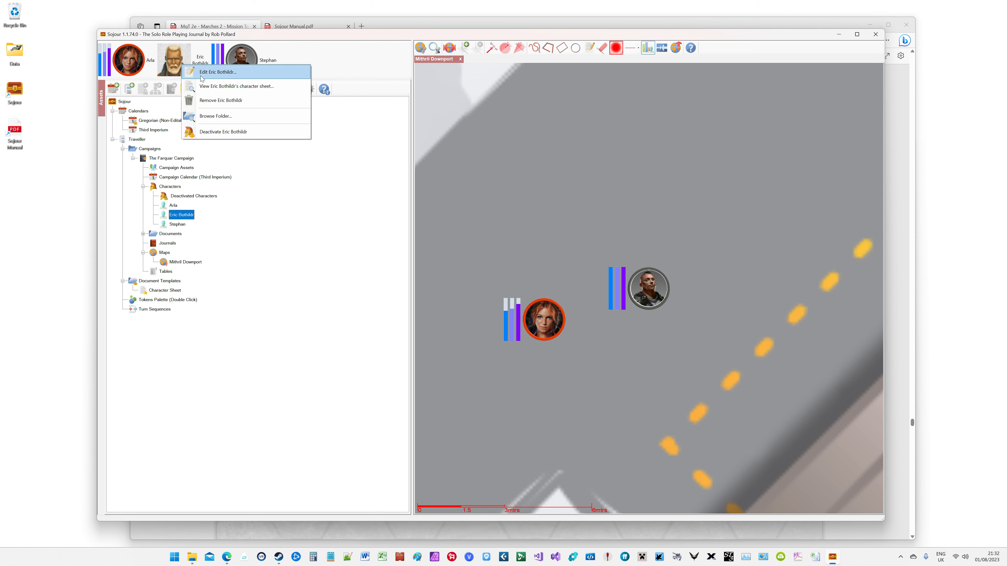
click(218, 72)
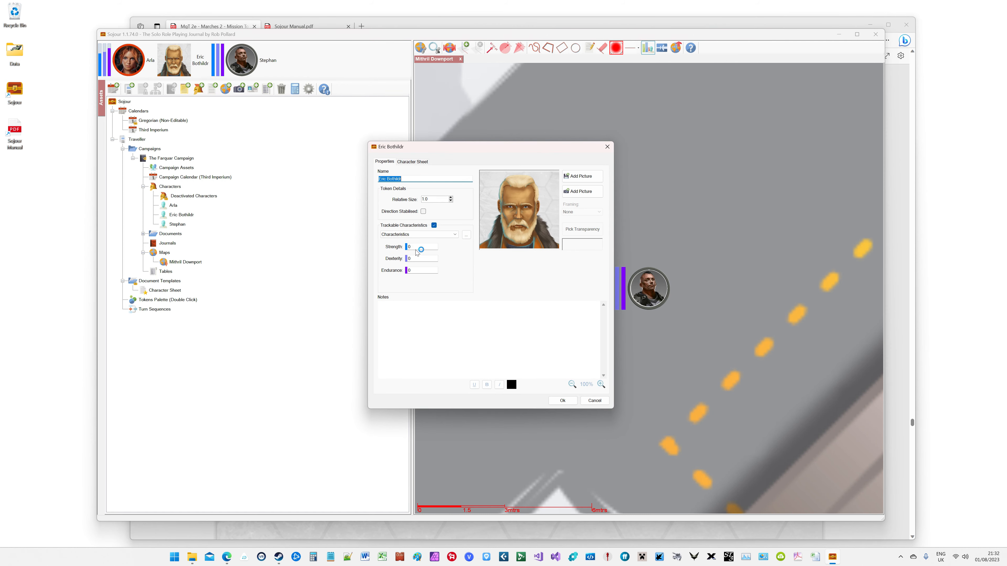
click(415, 247)
text(5)
click(562, 401)
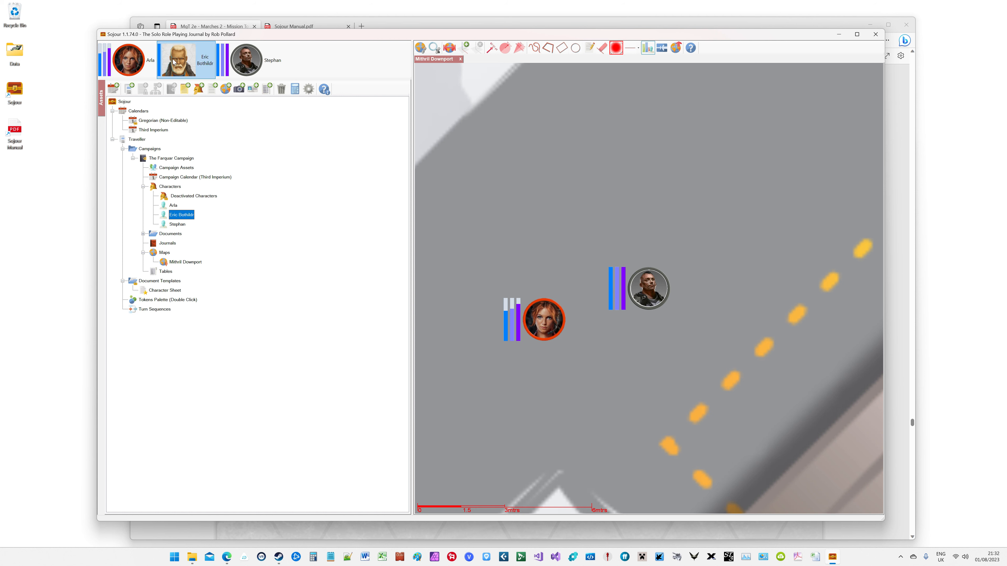
Try out Eric Bothildr's token on the Mithril Downport map beyond Arla and Stephan, and remove it from the map.
drag(178, 63, 579, 206)
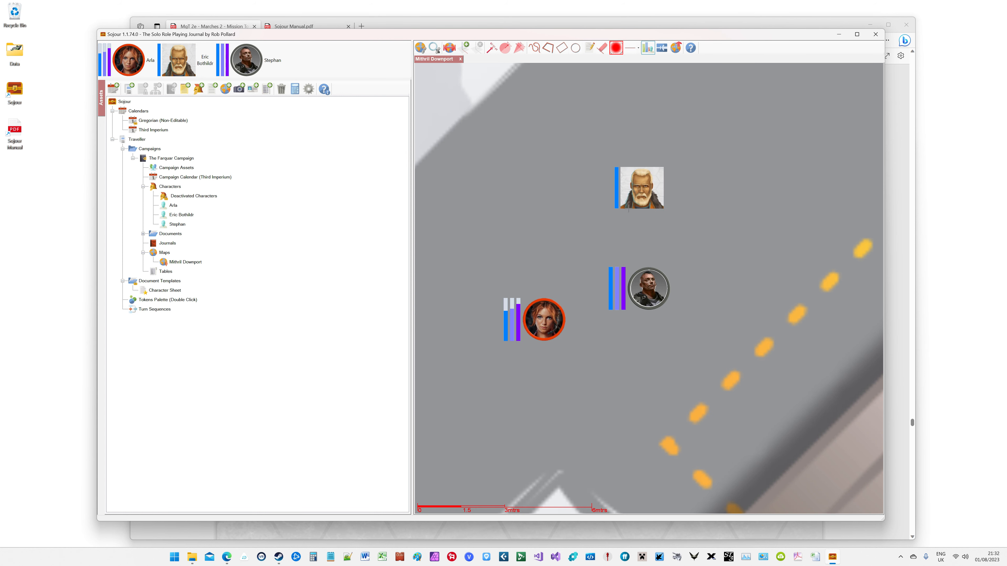
drag(634, 201, 564, 232)
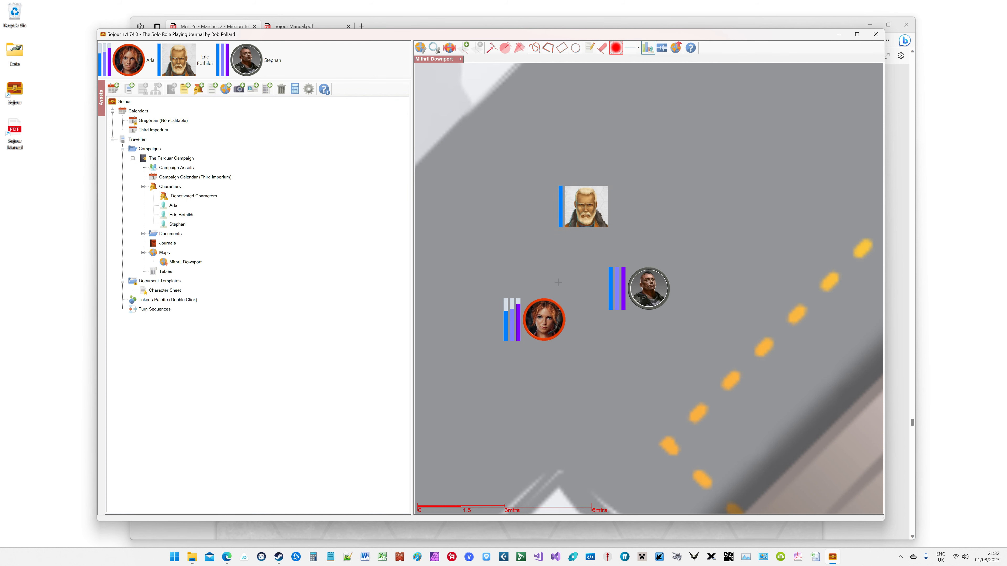
right_click(566, 213)
click(594, 234)
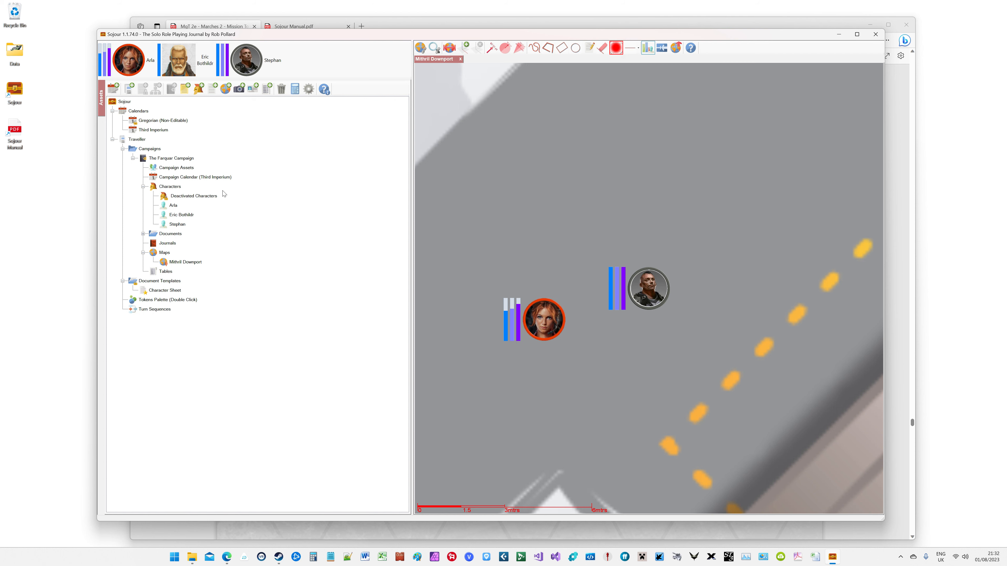
right_click(180, 67)
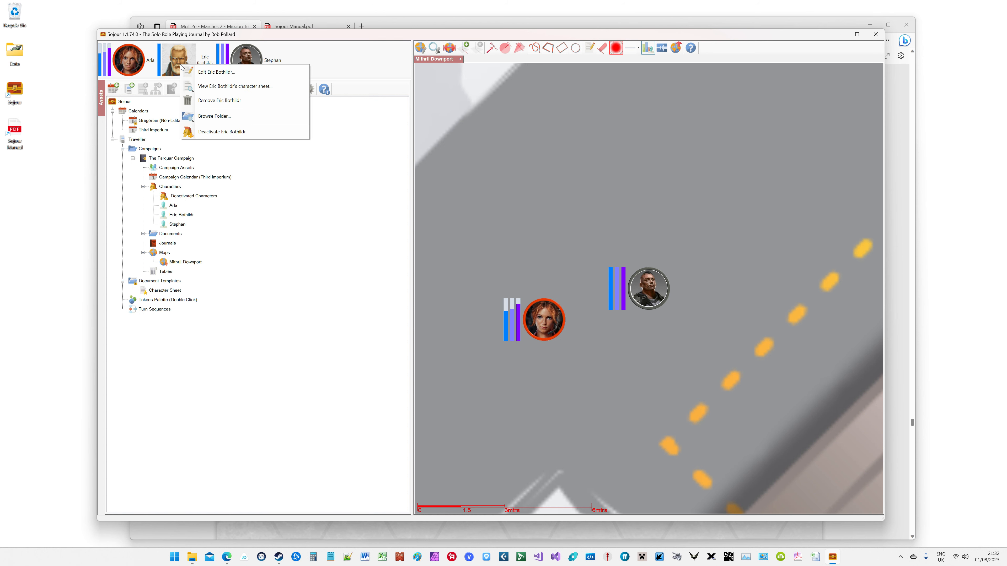
click(199, 72)
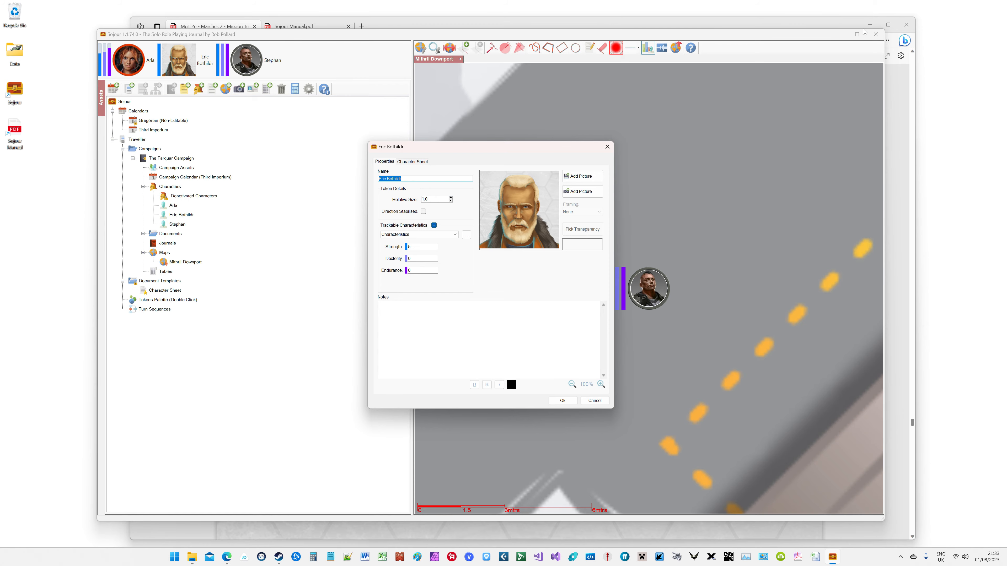
click(872, 25)
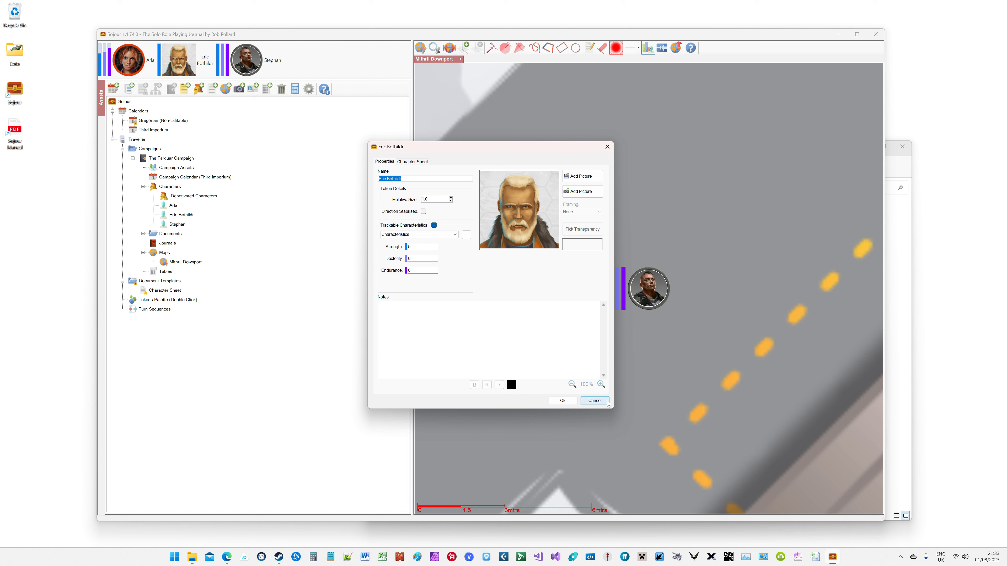
click(595, 401)
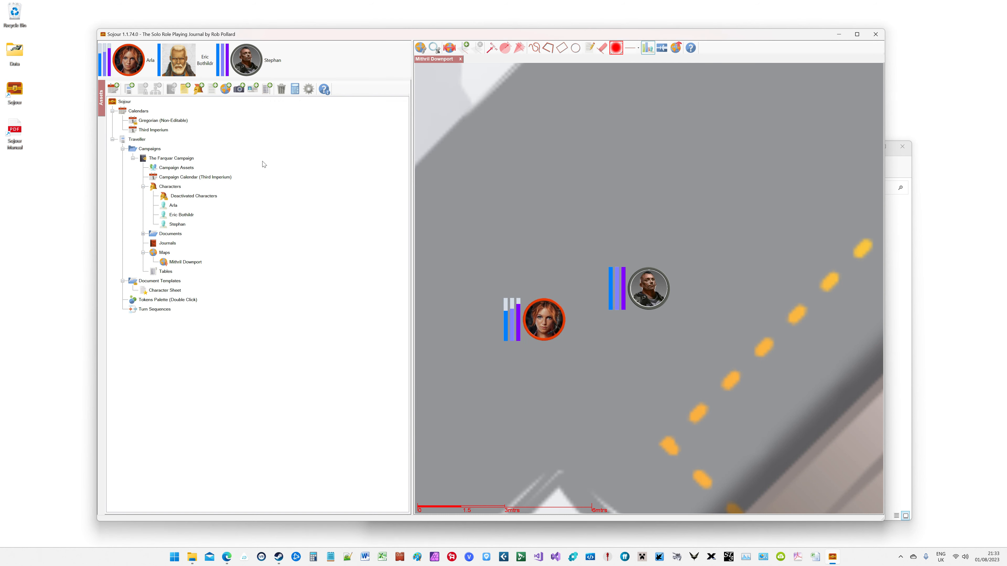
Remove Eric Bothildr from the campaign's characters.
right_click(173, 62)
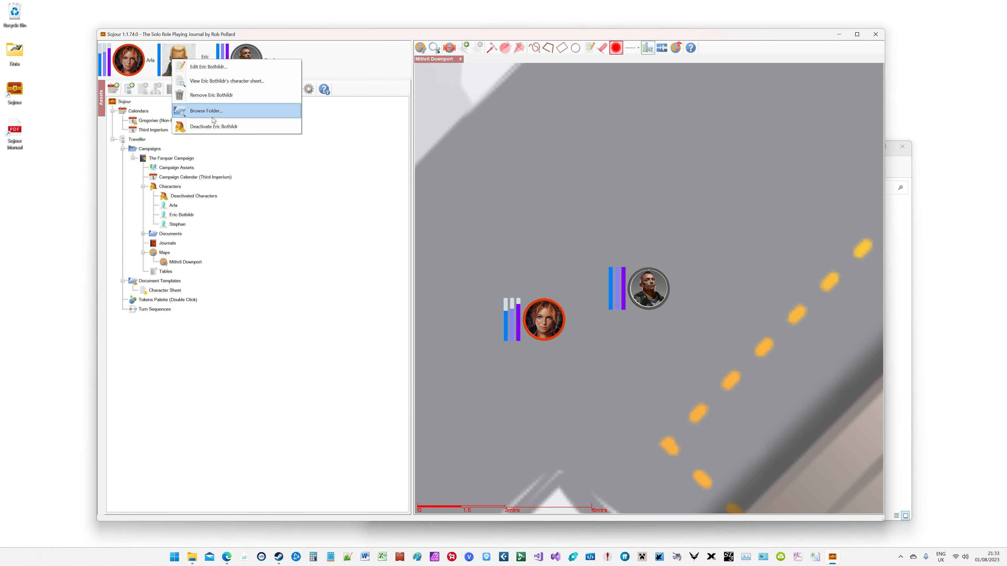
click(213, 102)
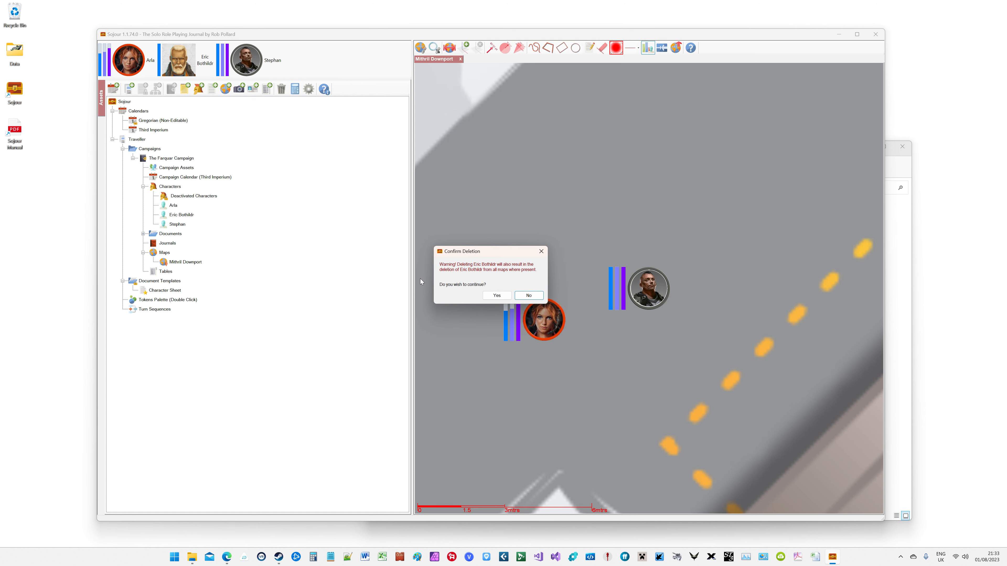
click(494, 294)
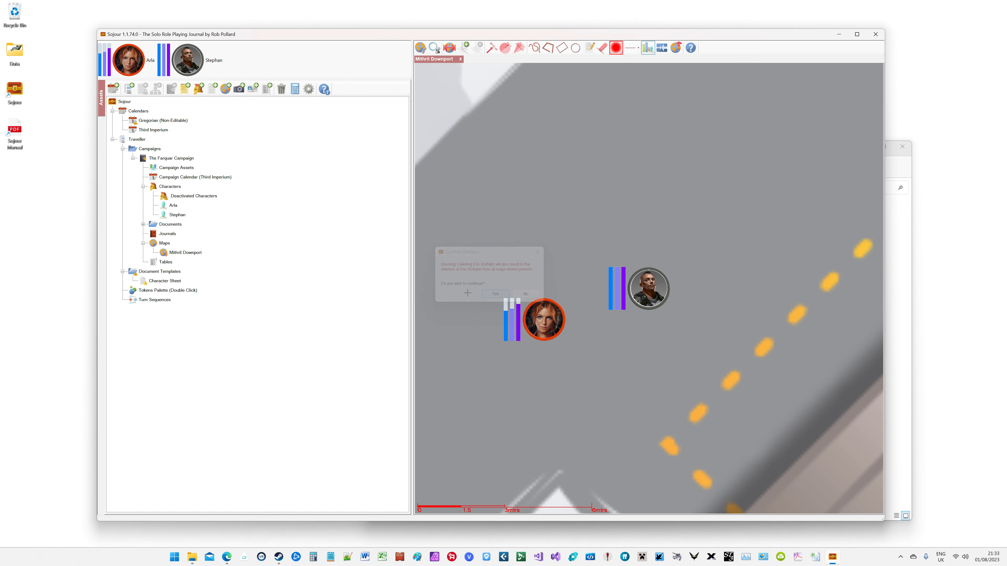
Start a new campaign character named Eric Bothildr and capture his head and shoulders from the Mission To Mithril PDF as the picture.
click(173, 190)
right_click(173, 189)
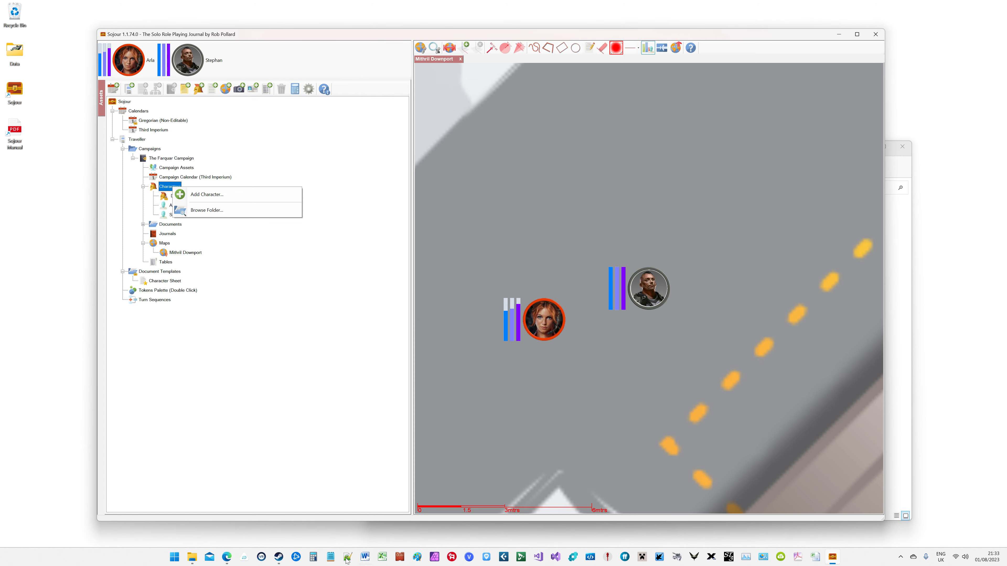
click(230, 556)
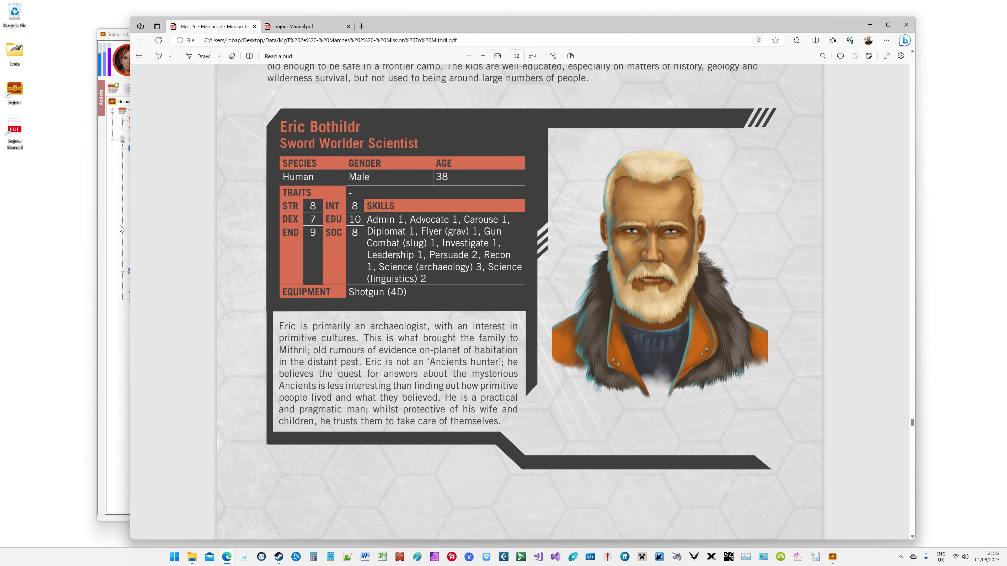
click(98, 298)
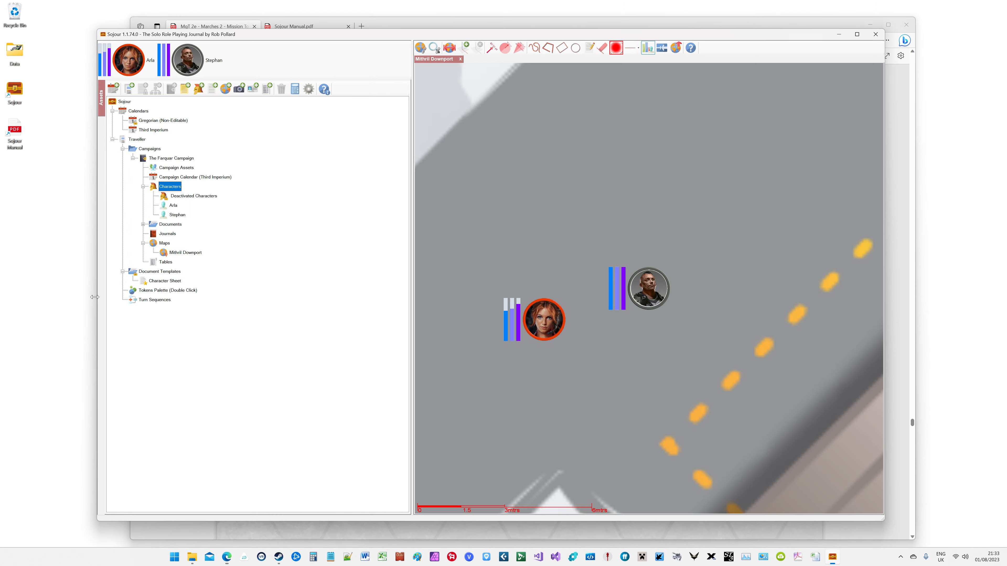
right_click(173, 191)
click(186, 196)
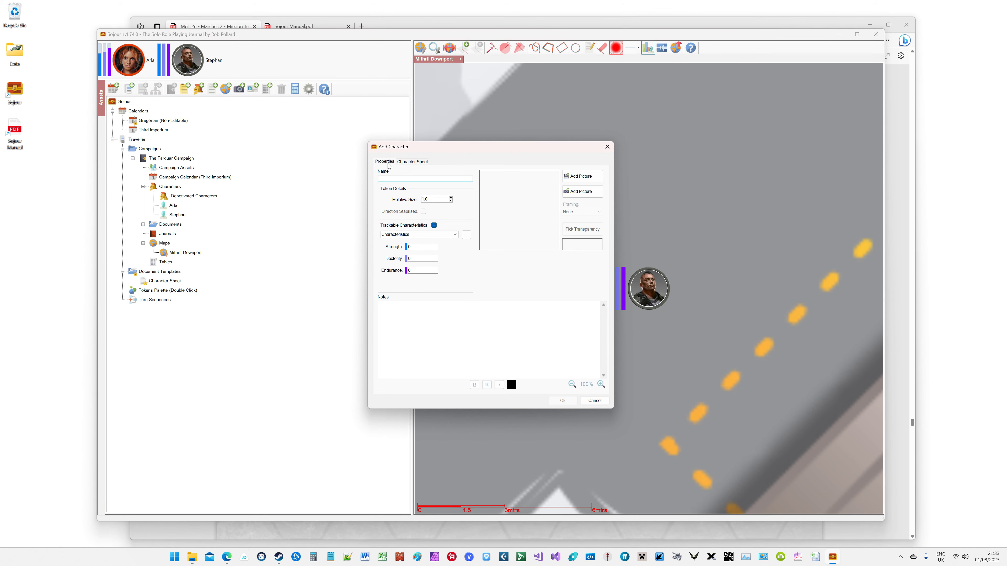
text(Eric Bothildr)
click(567, 195)
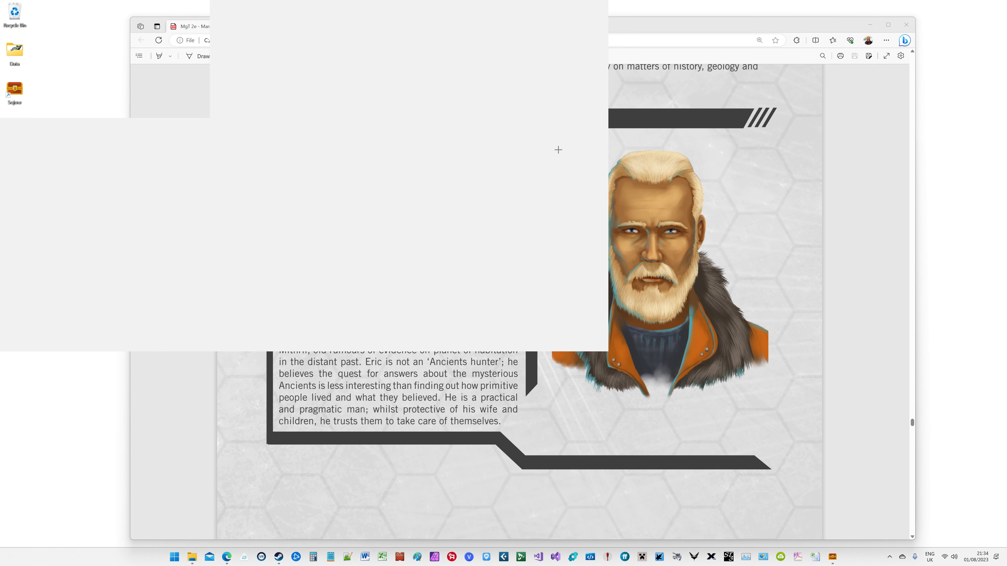
drag(560, 145, 756, 330)
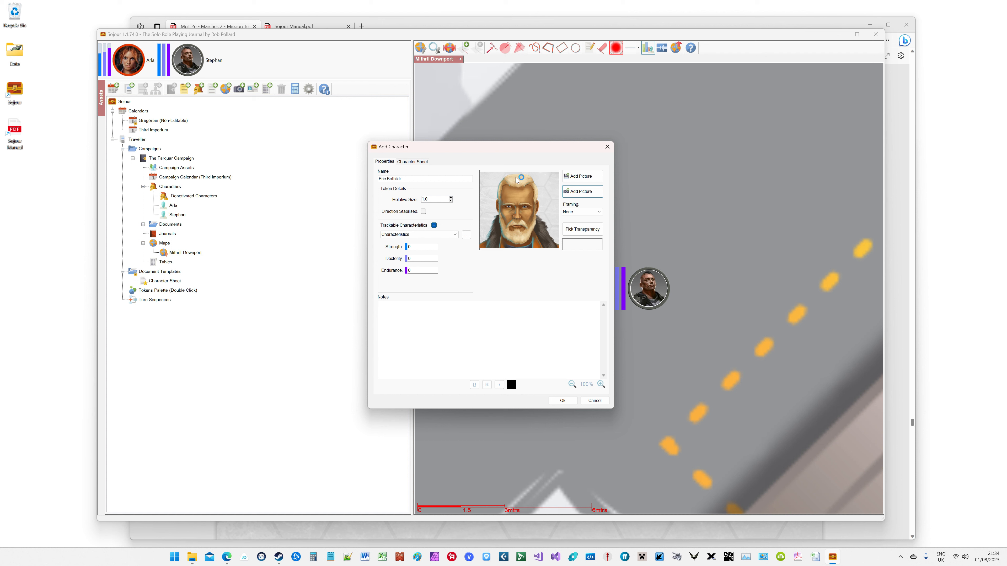
Give Eric Bothildr's picture the Purple Frame and save the new character.
click(589, 213)
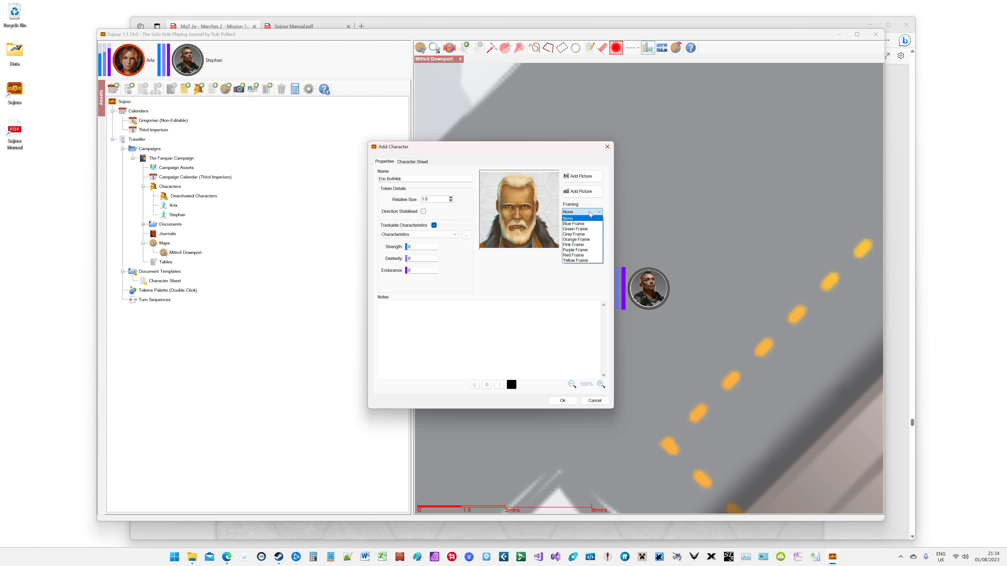
click(582, 250)
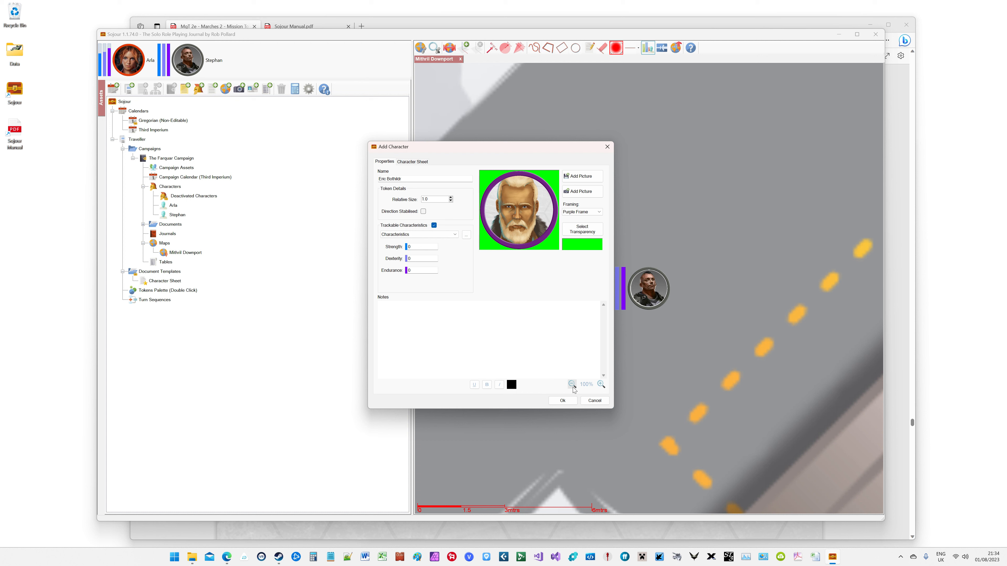
click(563, 401)
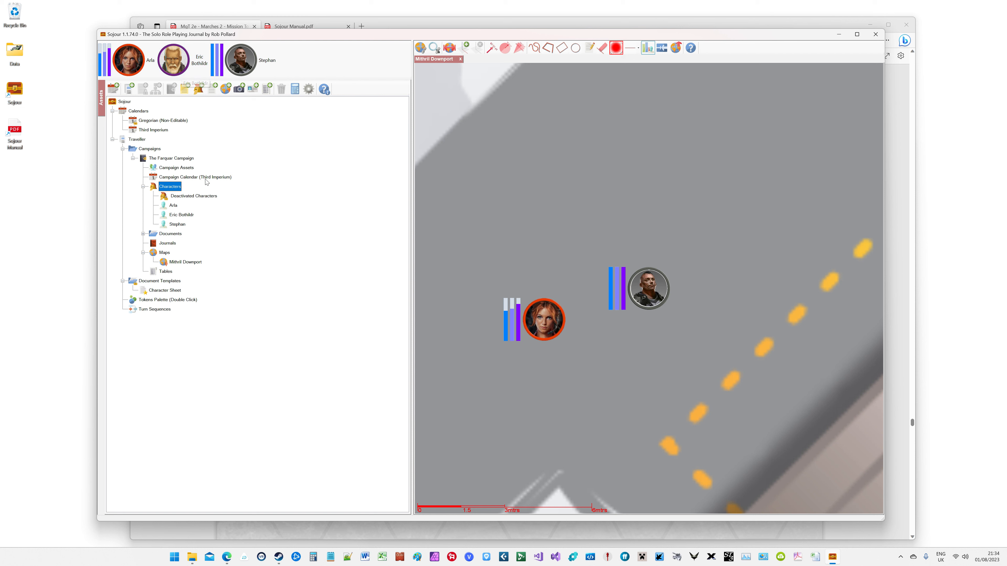
Set Eric Bothildr's characteristics to Strength 6, Dexterity 5 and Endurance 6.
right_click(183, 58)
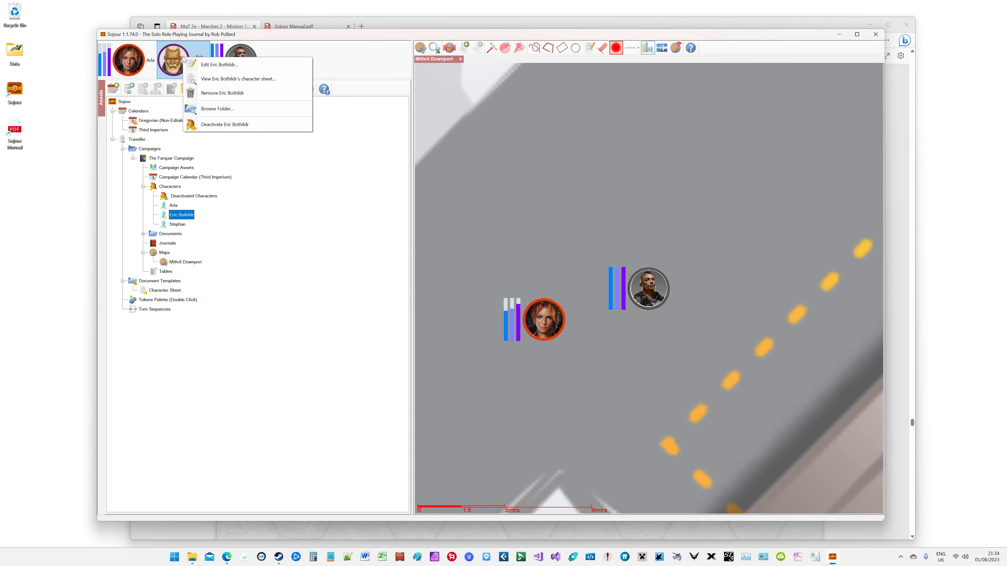
click(220, 65)
click(415, 247)
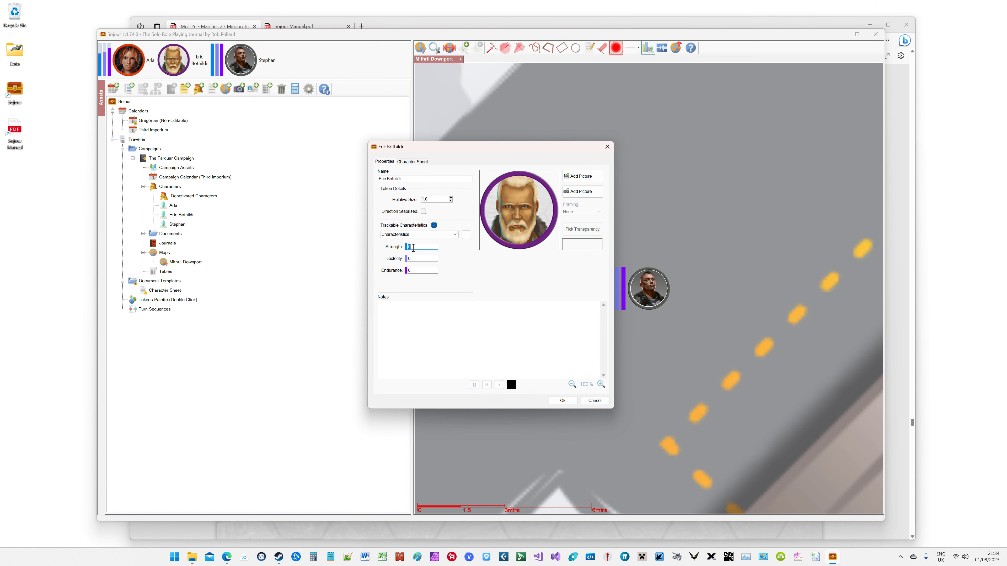
text(6)
key(Tab)
text(5)
key(Tab)
text(6)
click(562, 401)
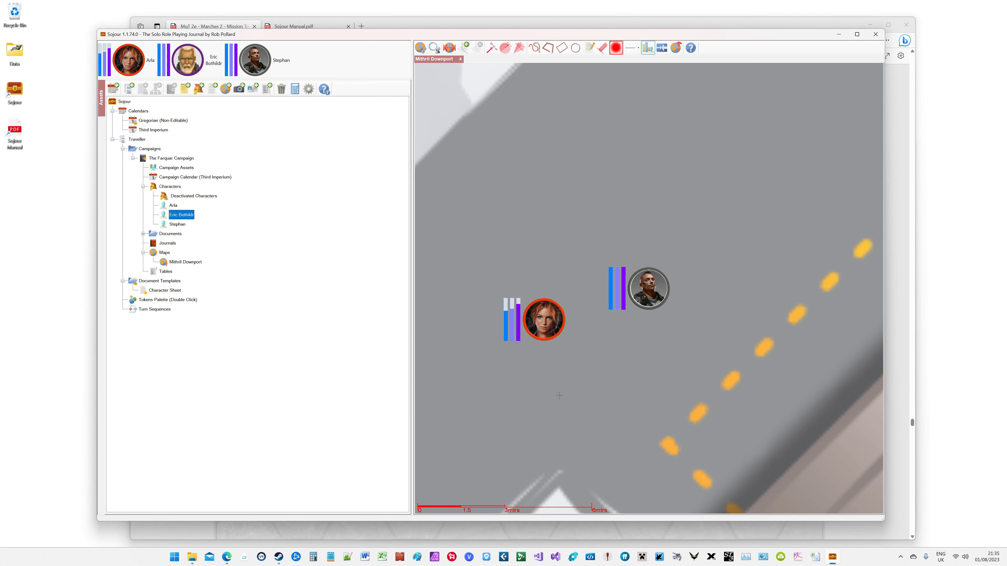
Place Eric Bothildr's framed token on the Mithril Downport map near Arla and Stephan, and minimize the Mission To Mithril PDF window.
drag(188, 60, 607, 181)
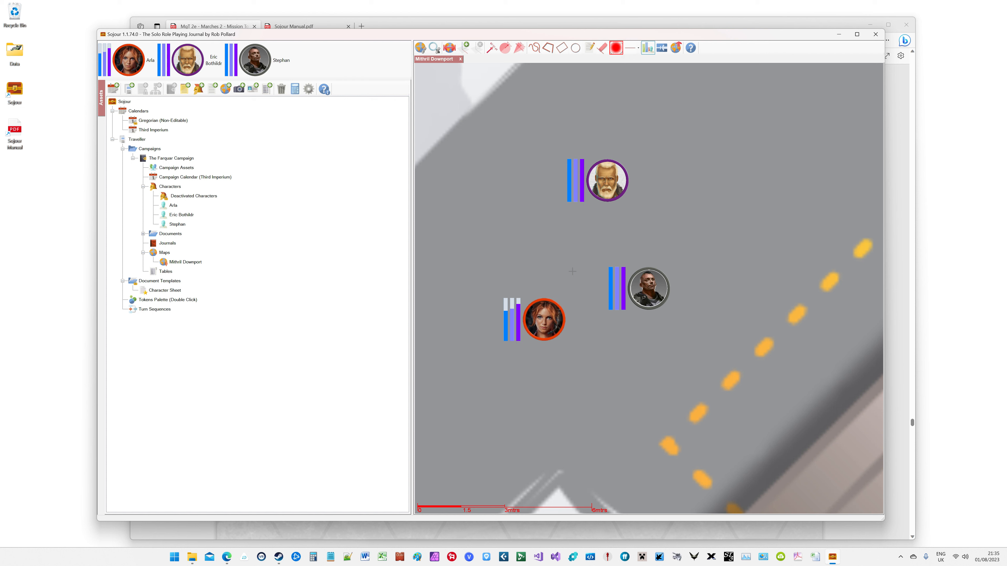
mouse_move(617, 212)
click(804, 20)
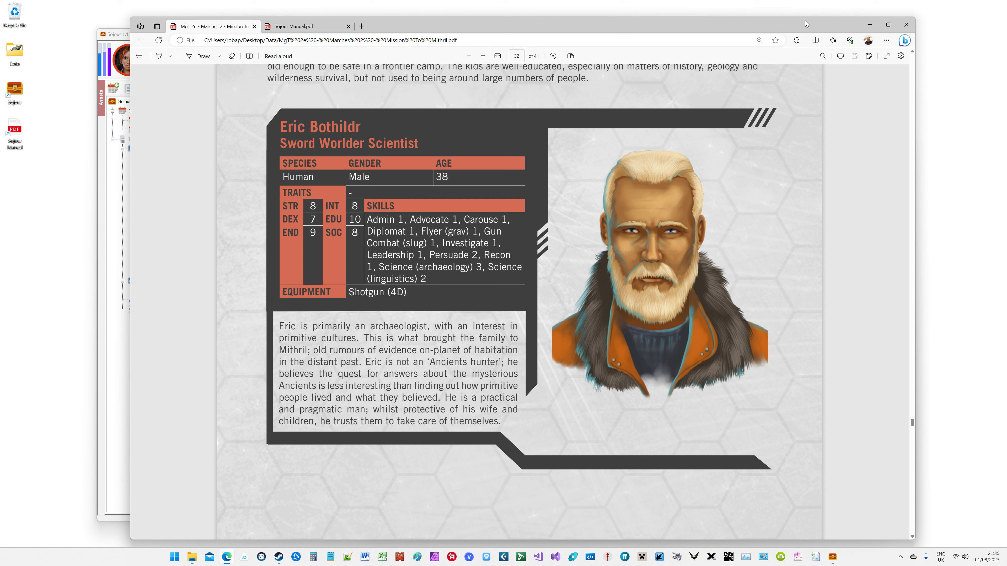
click(870, 25)
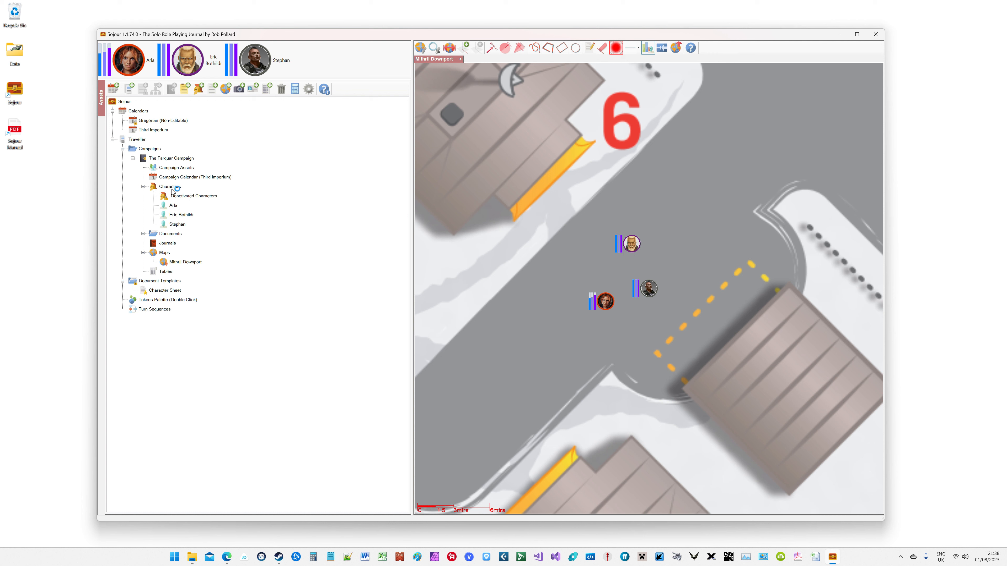
Locate Stephan's token on the map and deactivate the Stephan character.
click(254, 61)
click(279, 65)
right_click(257, 60)
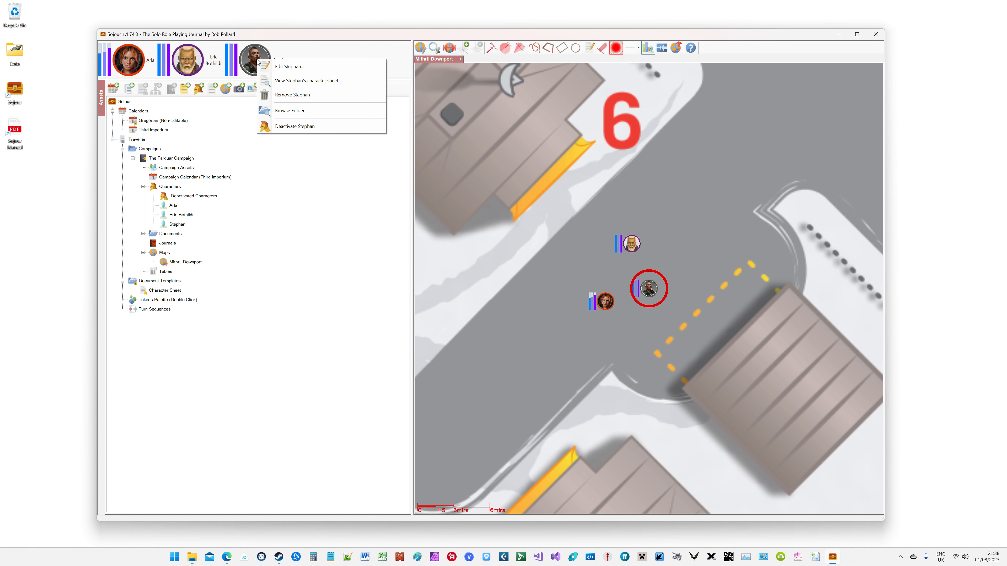
click(287, 127)
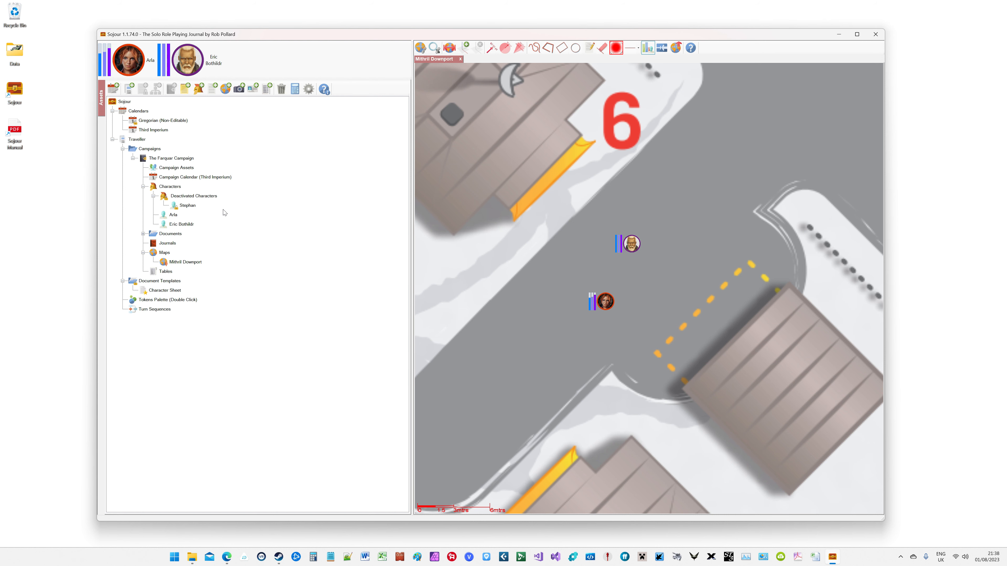
Centre the map on Eric Bothildr's token and reactivate Stephan from the deactivated characters.
click(177, 69)
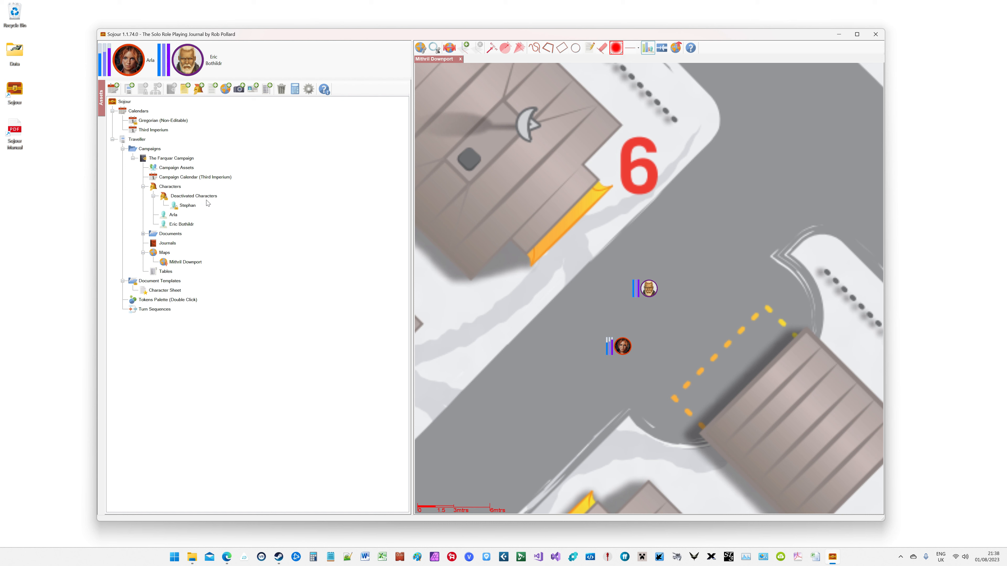
right_click(193, 209)
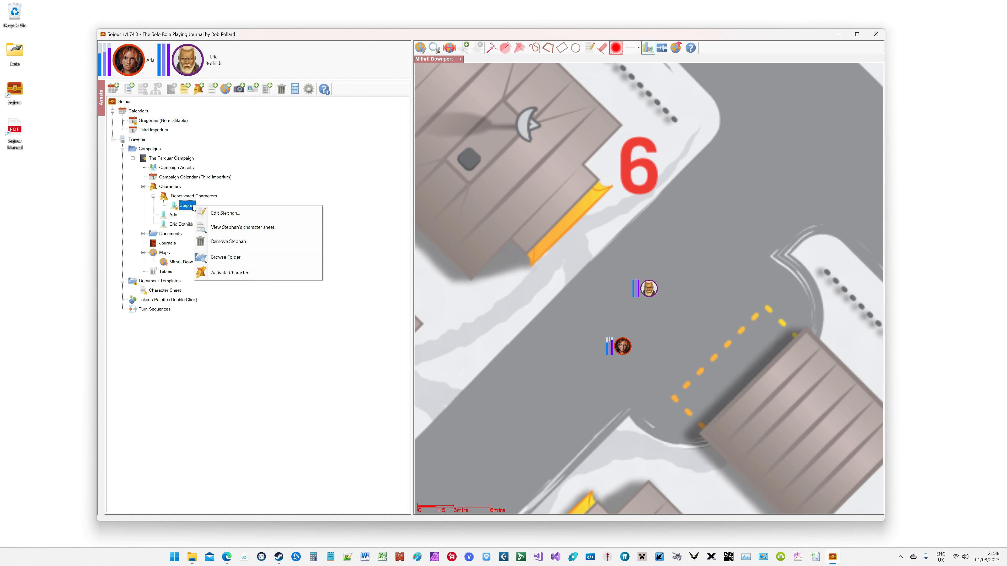
click(248, 273)
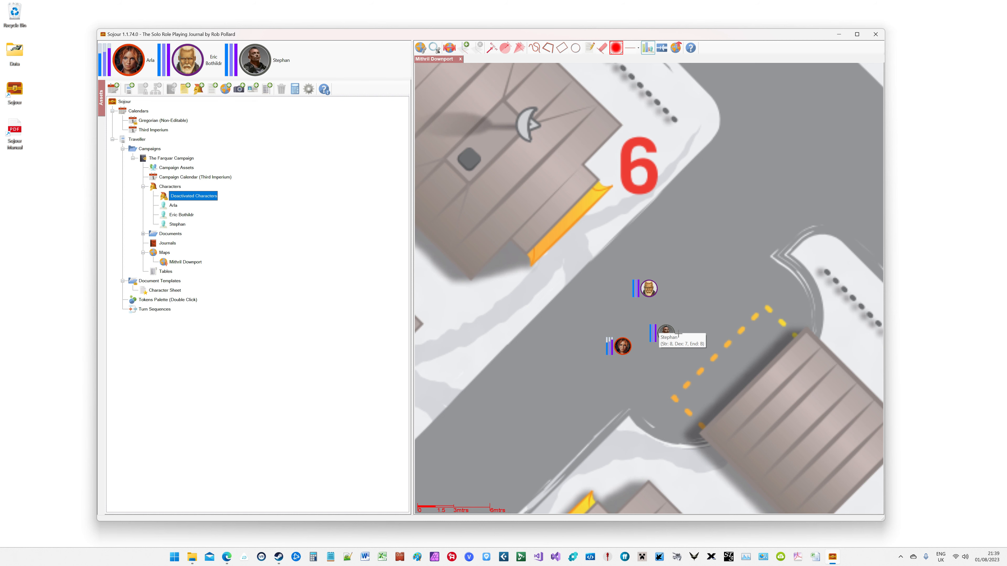
scroll(665, 402, up, 5)
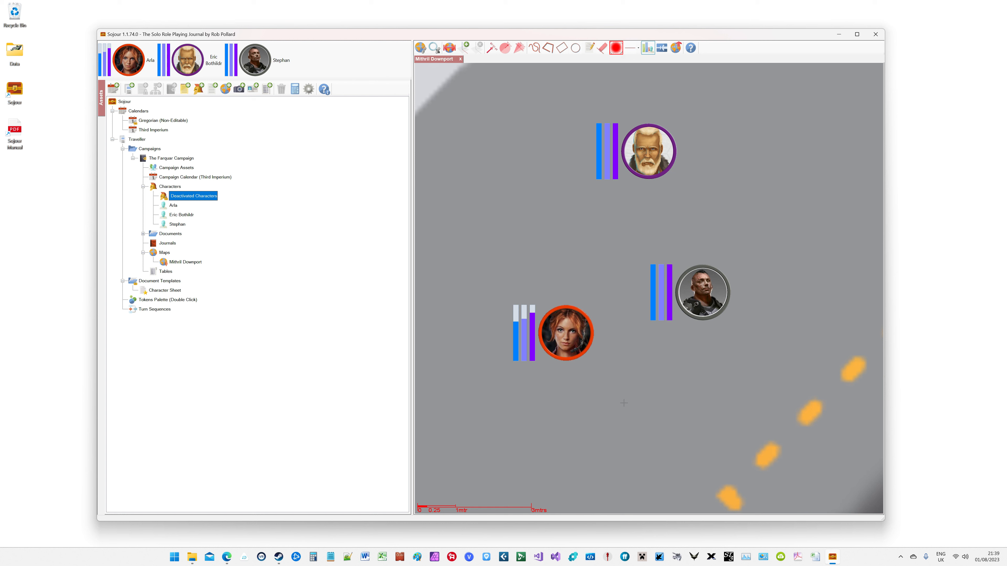
scroll(624, 404, down, 4)
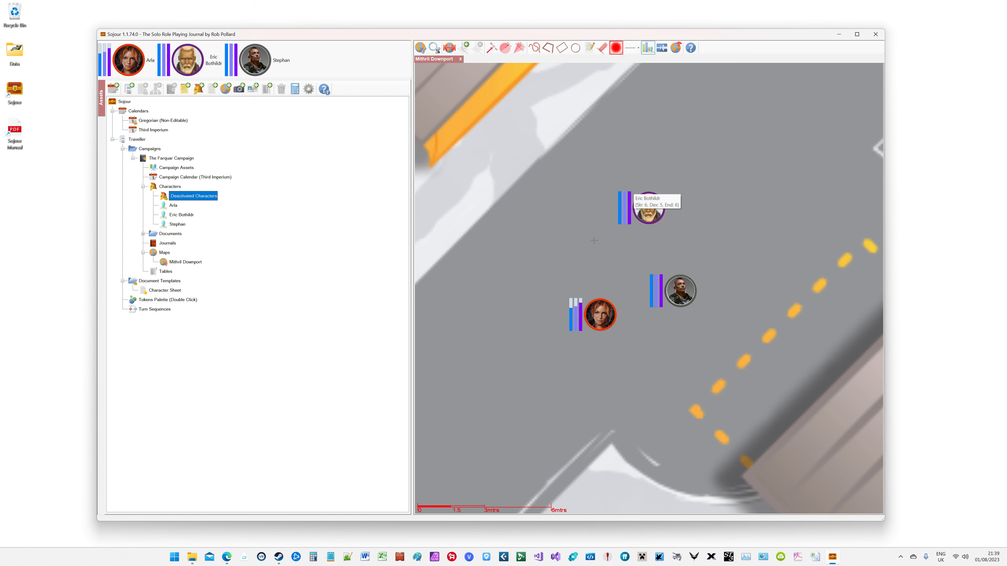
Browse the campaign's Characters folder, view Eric Bothildr's token image with Photos as the standing .bmp viewer, and close both windows.
right_click(166, 188)
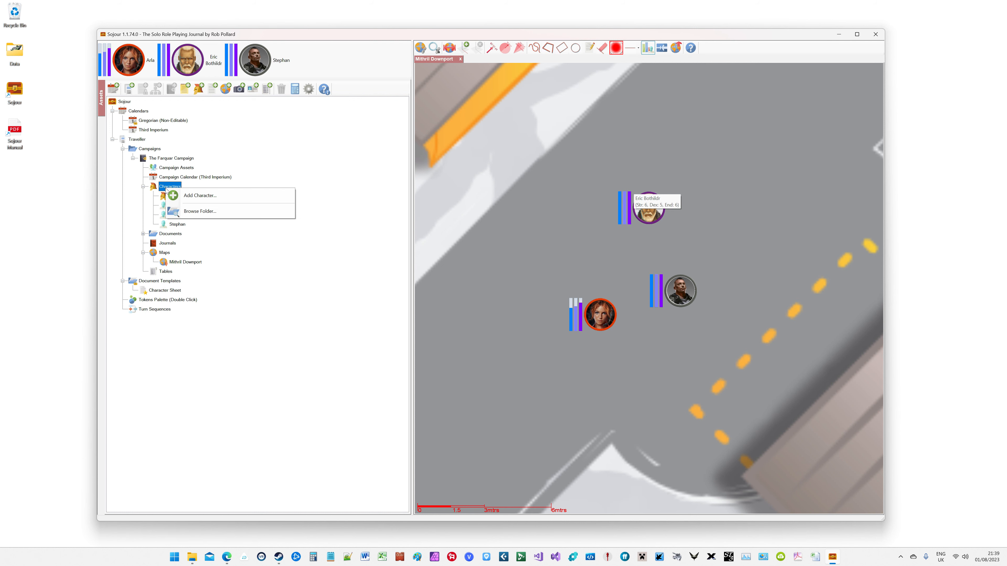
click(195, 212)
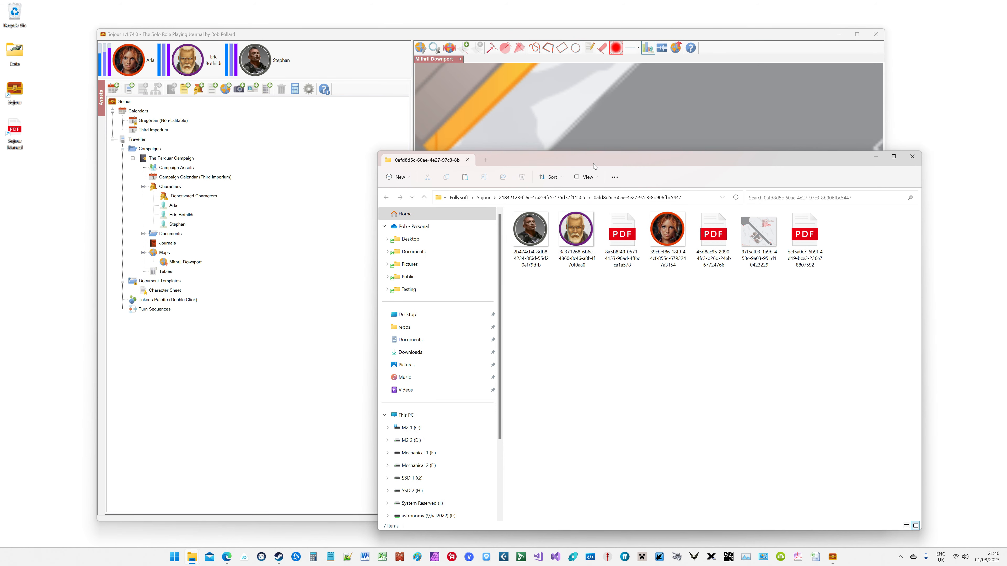
drag(595, 164, 504, 157)
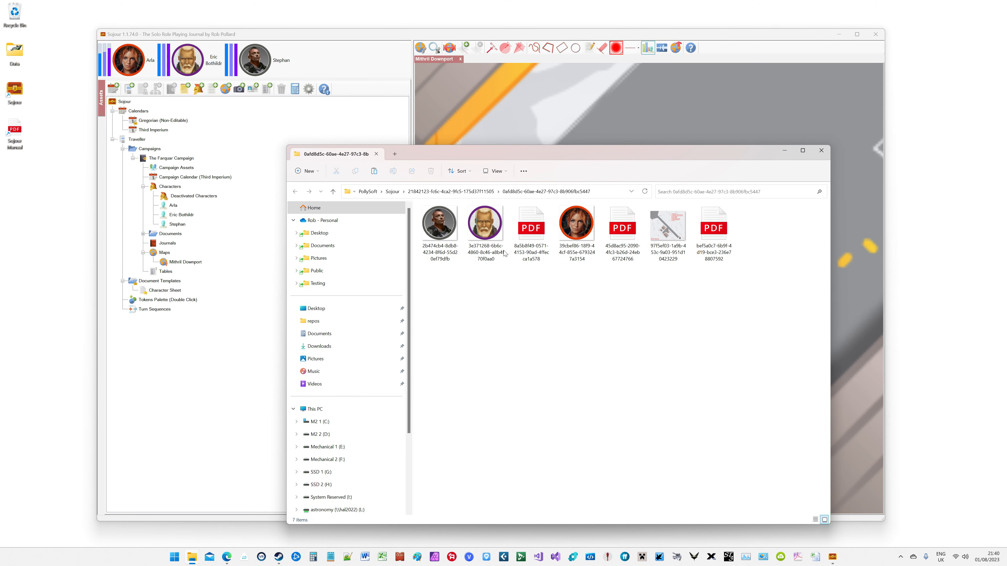
click(475, 229)
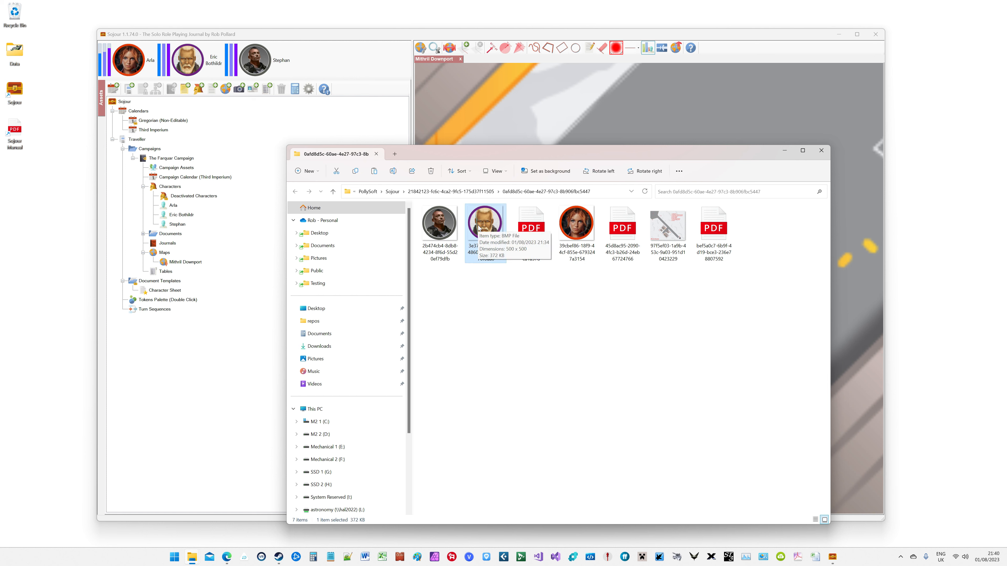
double_click(479, 228)
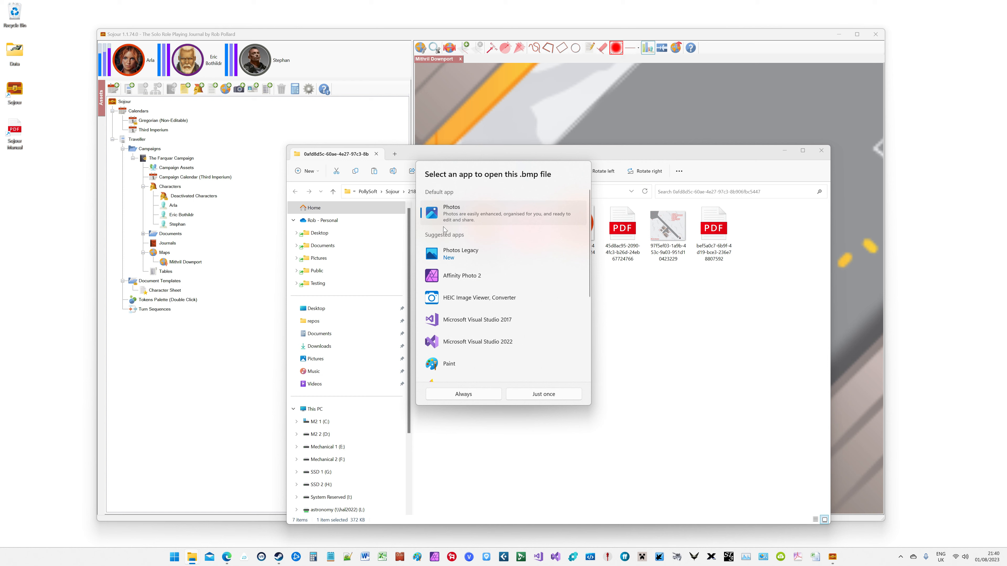
click(463, 394)
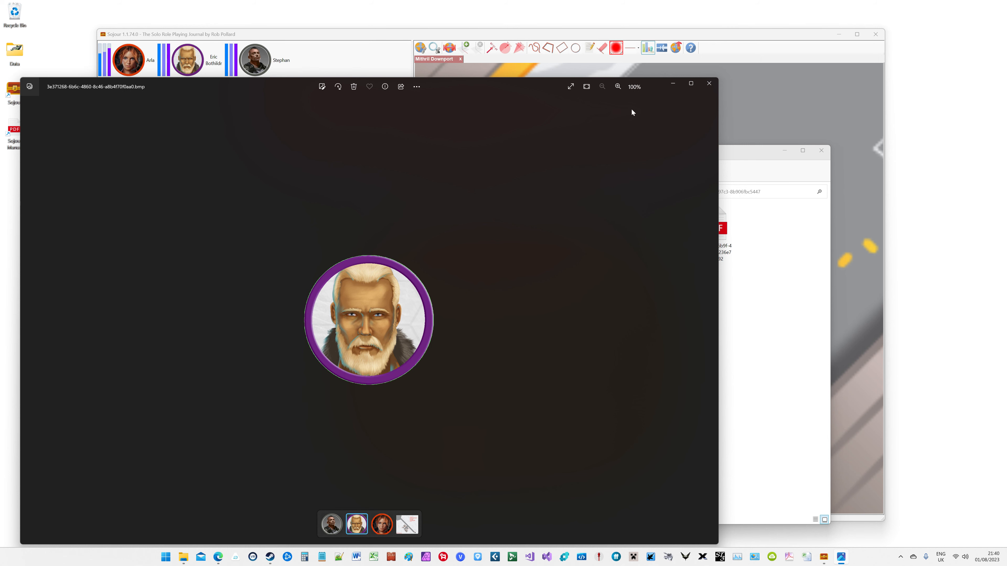
click(706, 84)
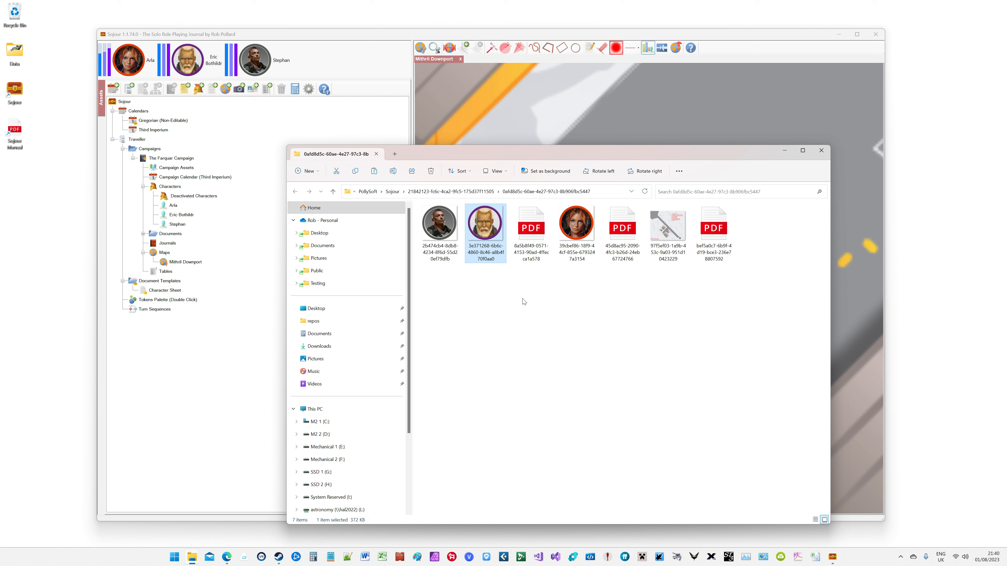
click(822, 150)
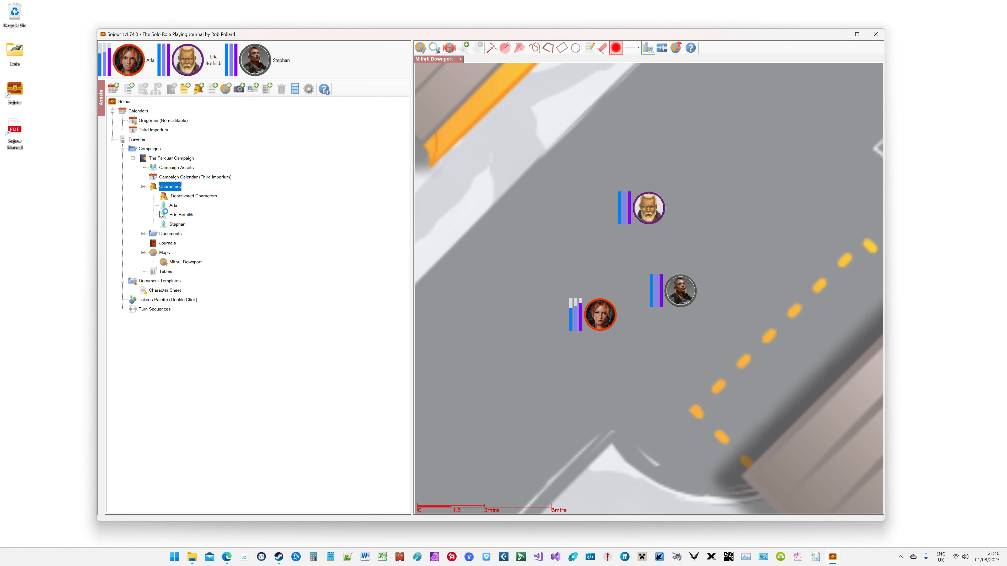
Browse the campaign's Maps folder and look at the Traveller ruleset's Tokens Palette.
right_click(163, 253)
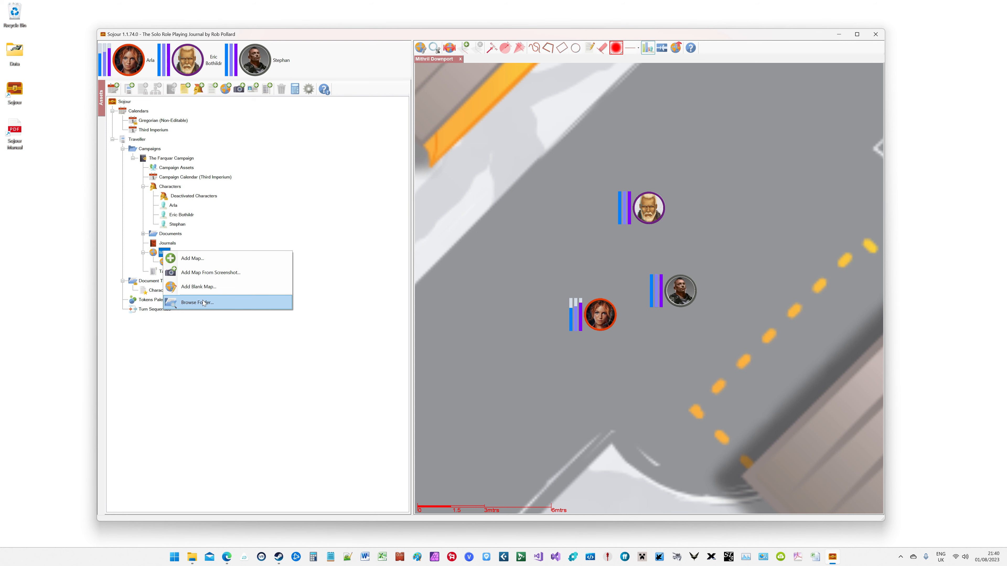
click(277, 394)
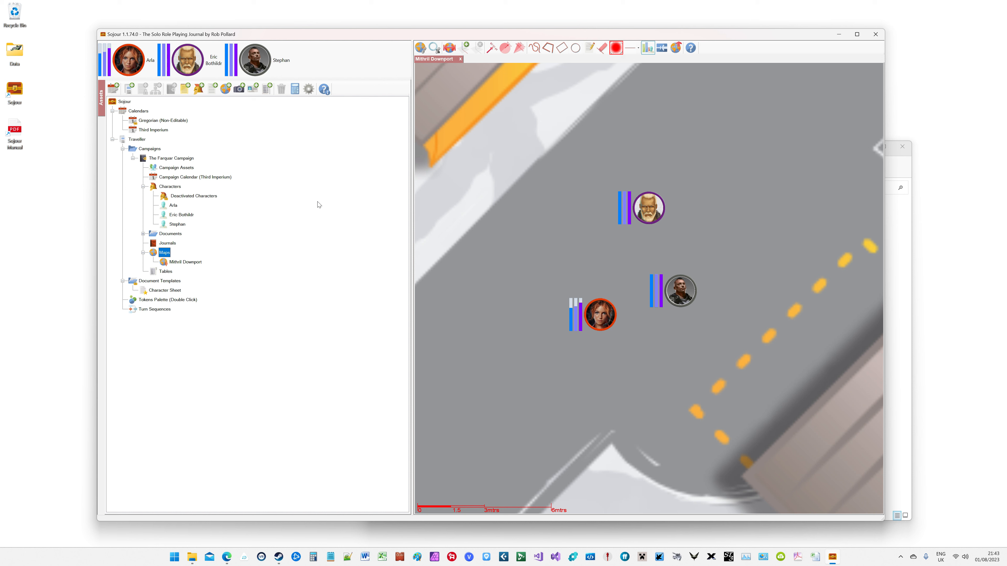
double_click(184, 300)
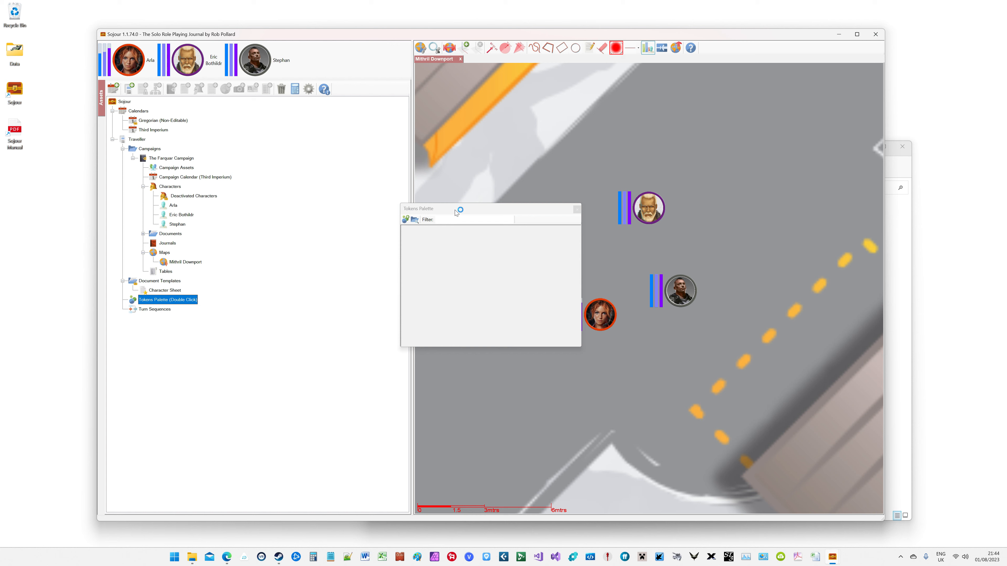
drag(456, 212, 403, 272)
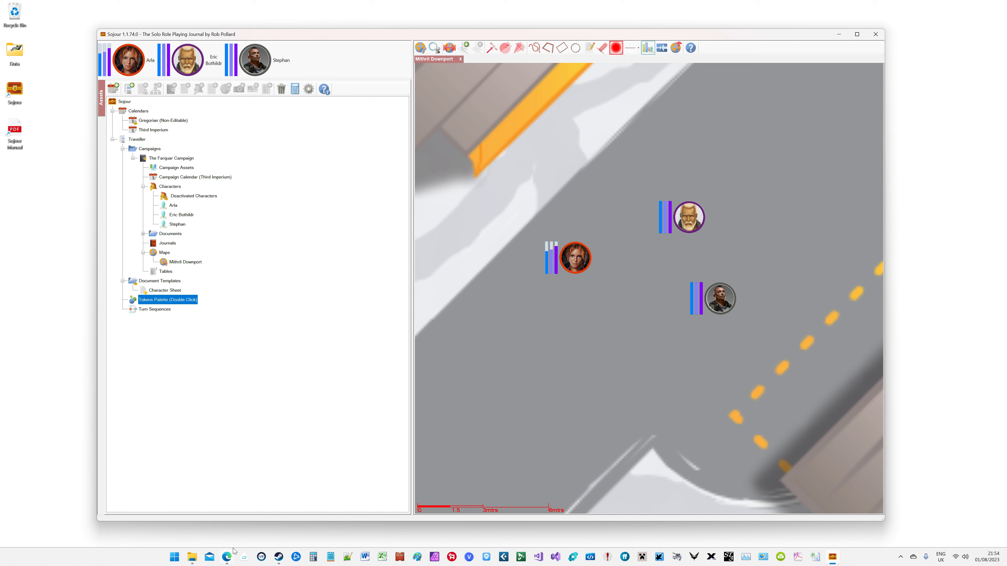
Switch to the Mission To Mithril PDF in Edge, review the Calamander entry, and enlarge its creature picture.
mouse_move(227, 557)
click(226, 517)
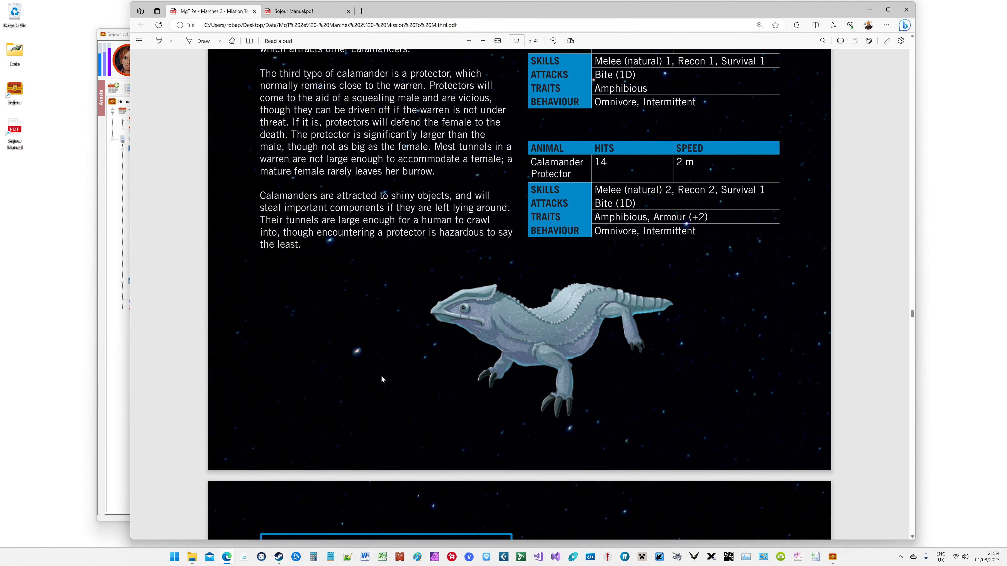
scroll(377, 339, up, 6)
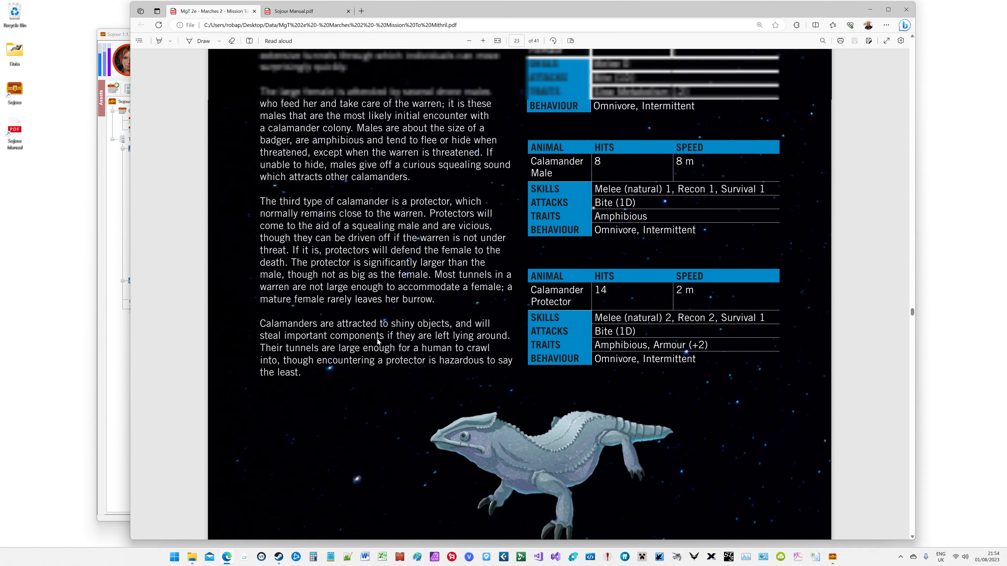
scroll(378, 341, down, 7)
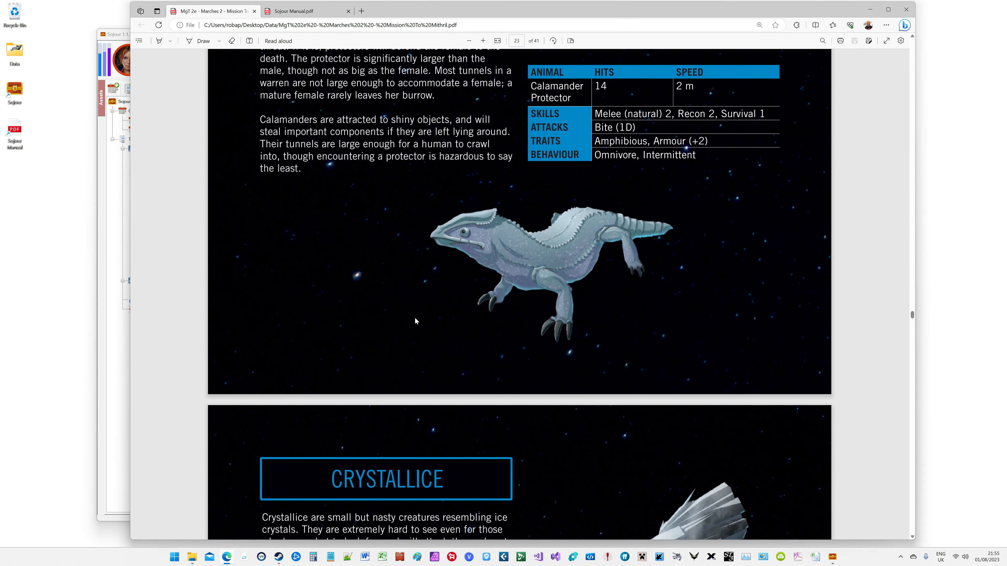
scroll(415, 318, up, 1)
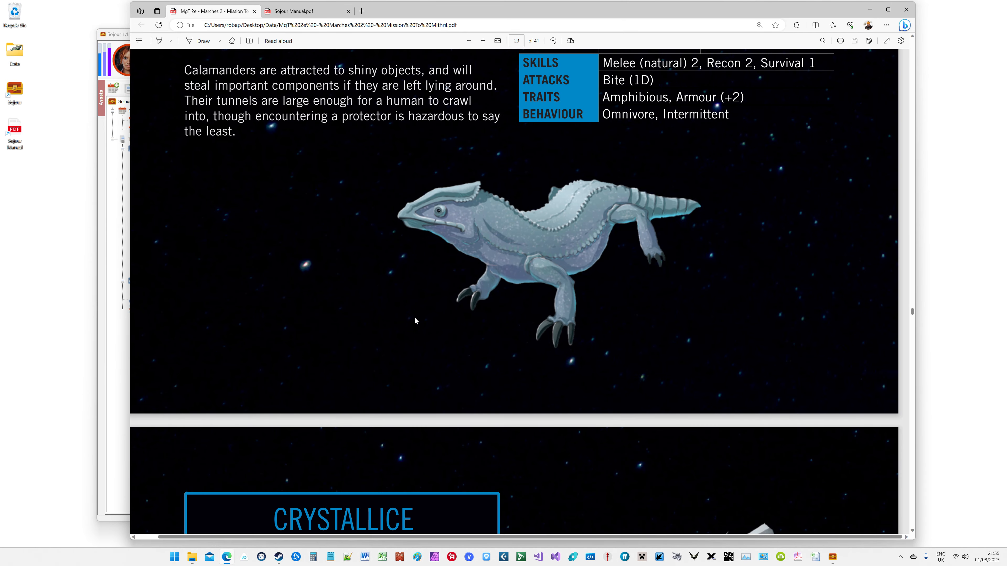
Return to Sojour and start a new token named Calamander in the Tokens Palette, checking the spelling against the PDF.
click(97, 195)
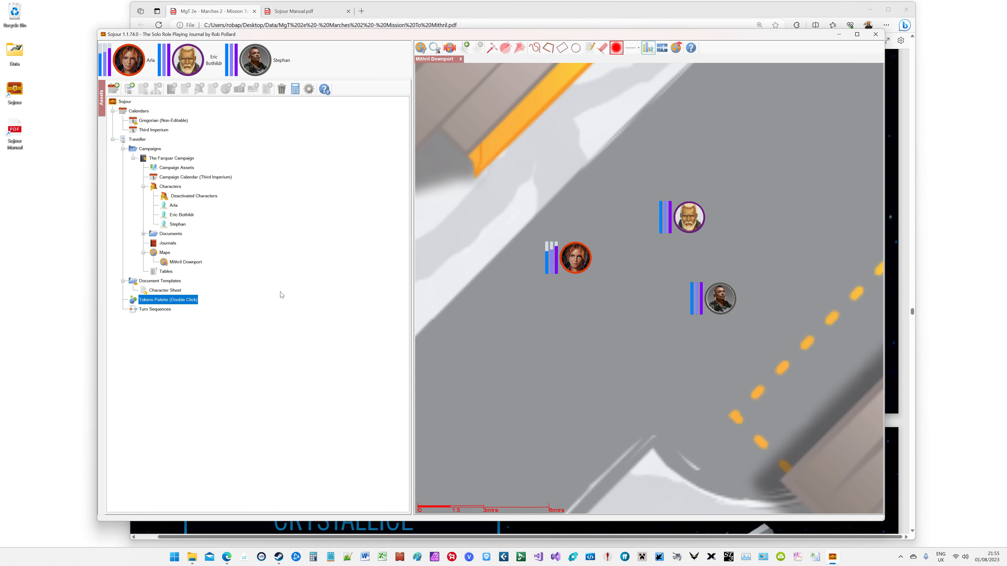
double_click(182, 300)
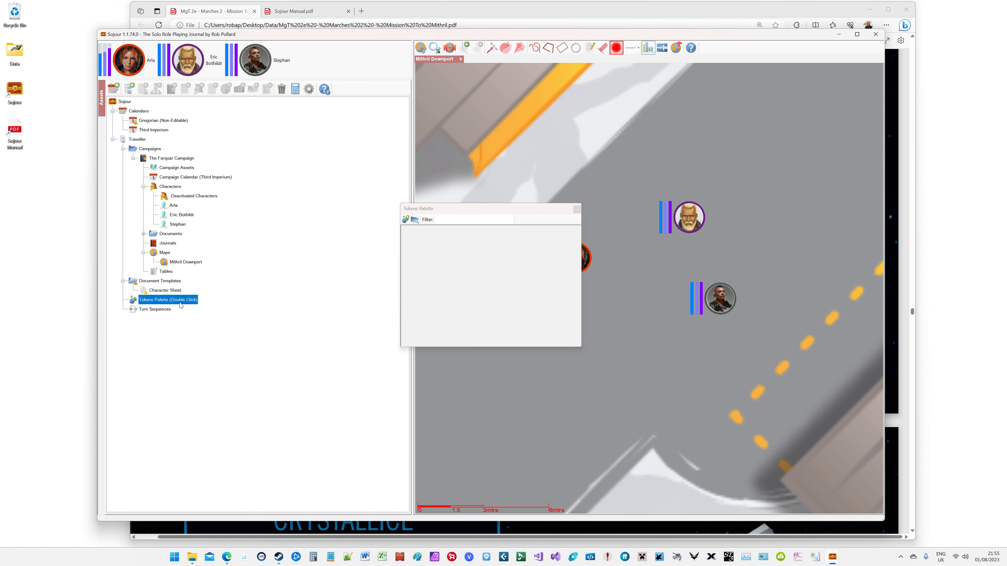
click(405, 220)
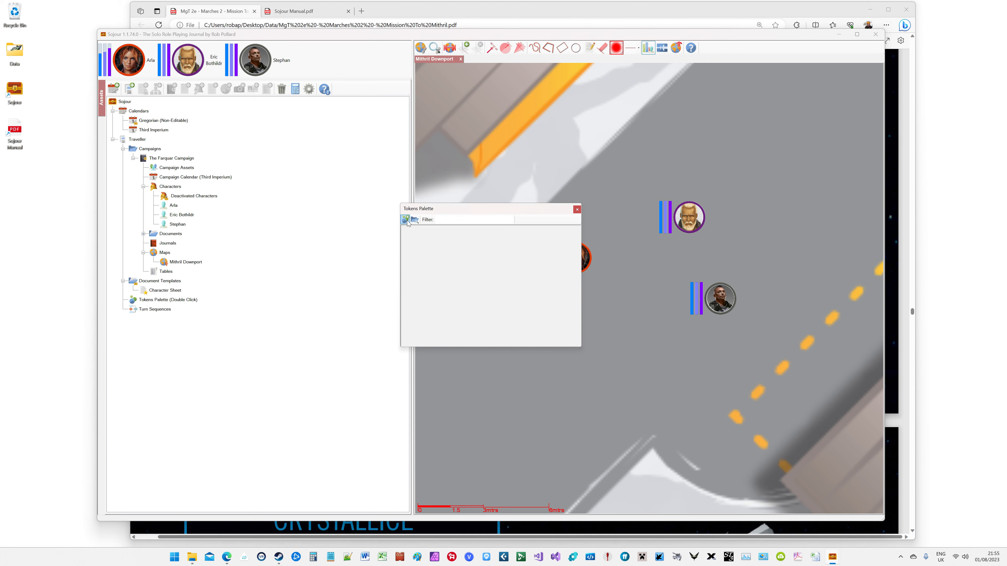
click(406, 221)
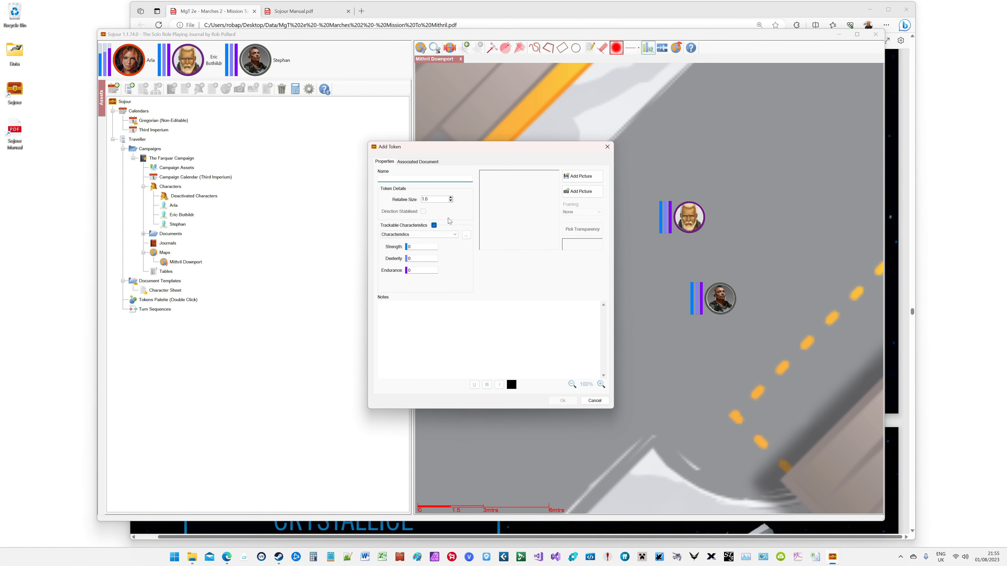
text(c)
click(787, 15)
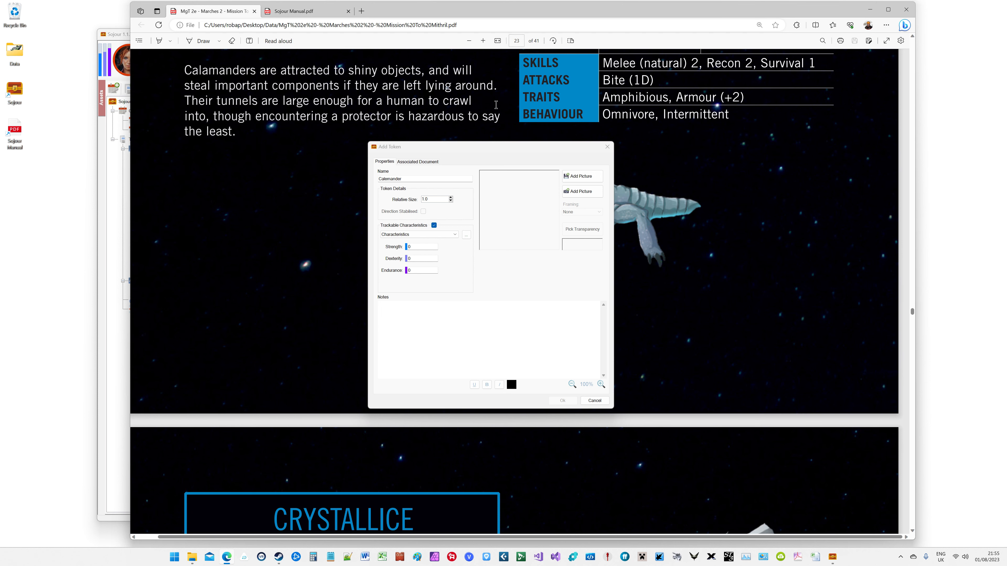
click(116, 35)
click(387, 180)
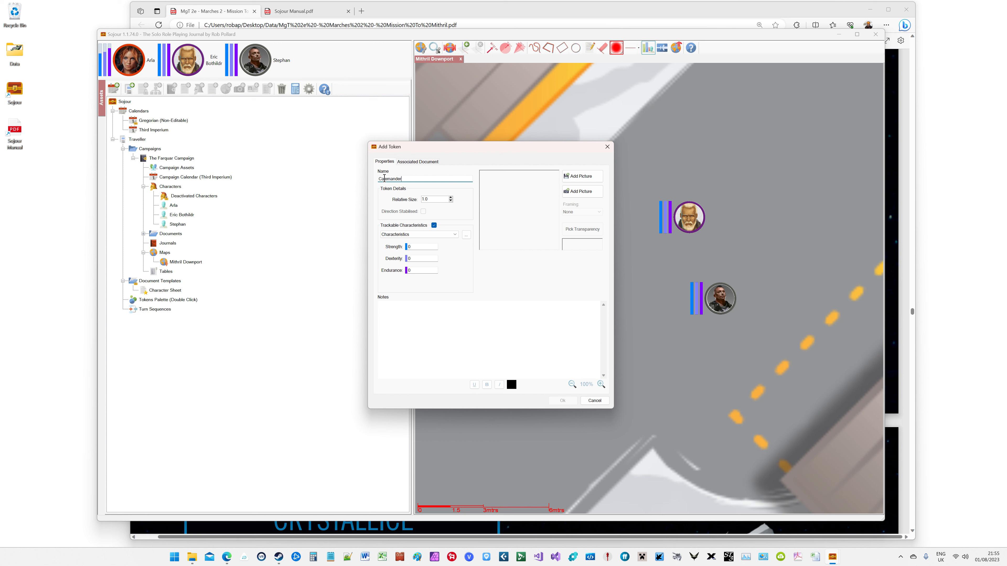
text(a)
Capture the head and forebody of the PDF's Calamander illustration as the token picture and give it a Green Frame.
click(579, 195)
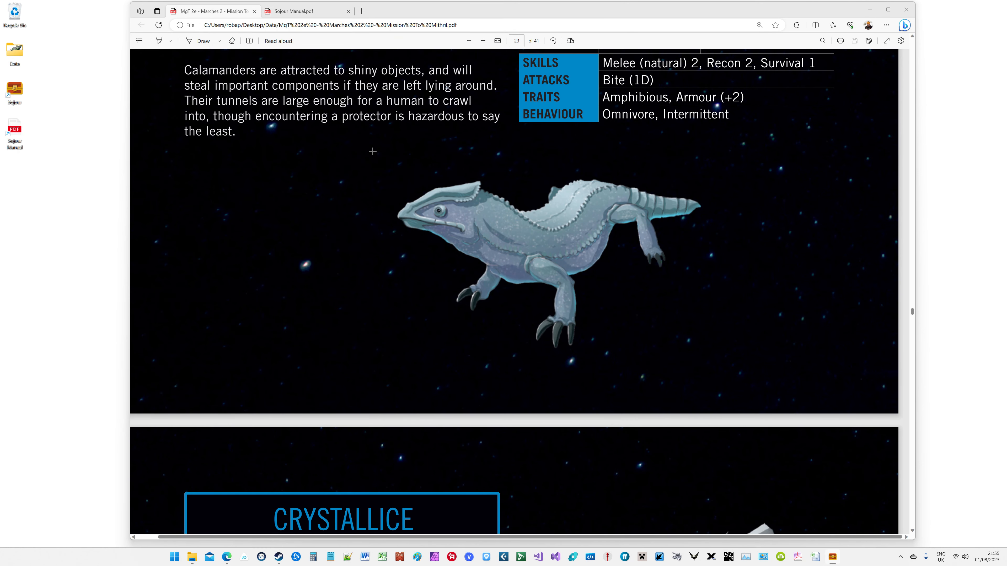
drag(372, 151, 542, 324)
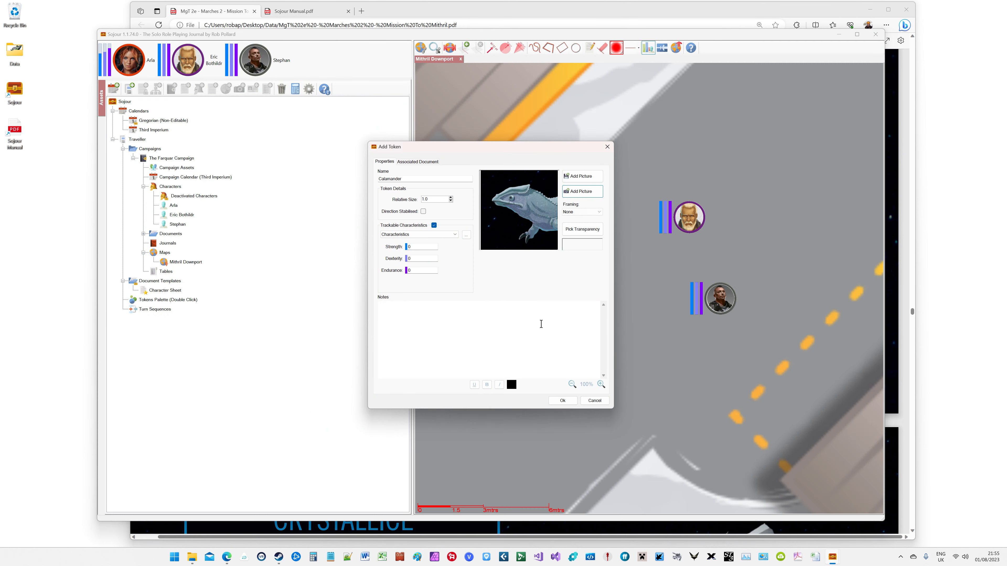
click(589, 214)
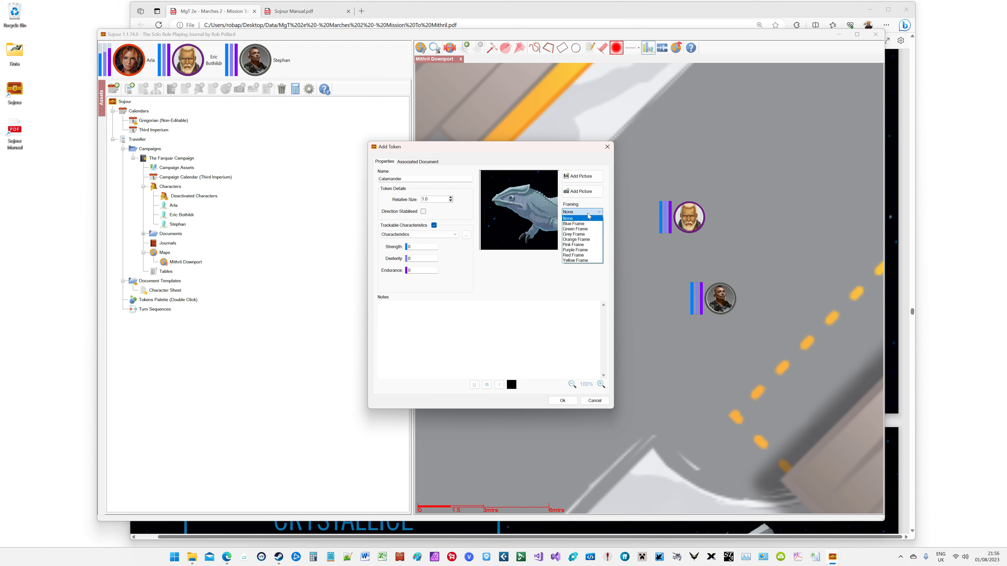
click(580, 230)
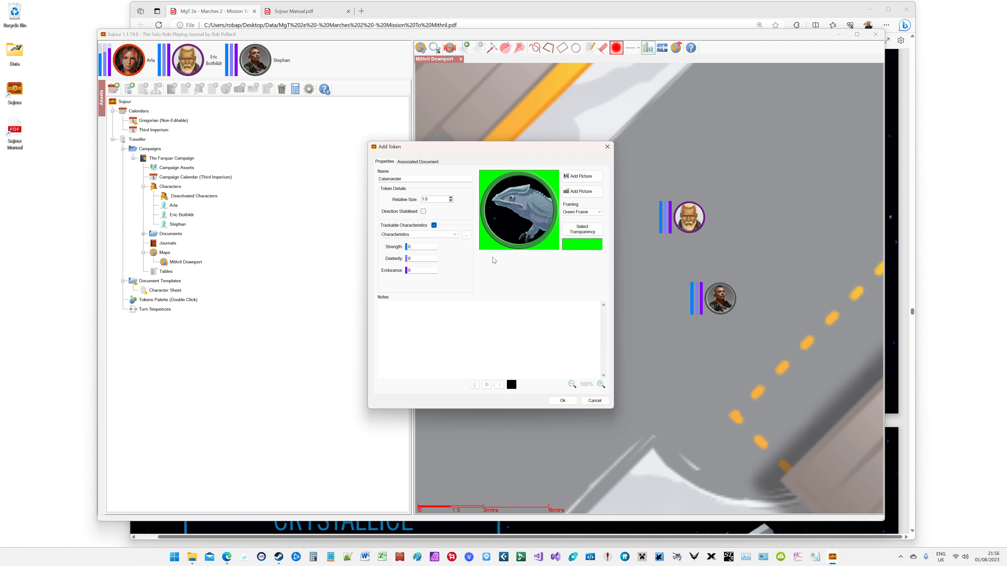
Add a characteristics set named Creatures containing one characteristic, Hits, that affects mortality.
click(466, 235)
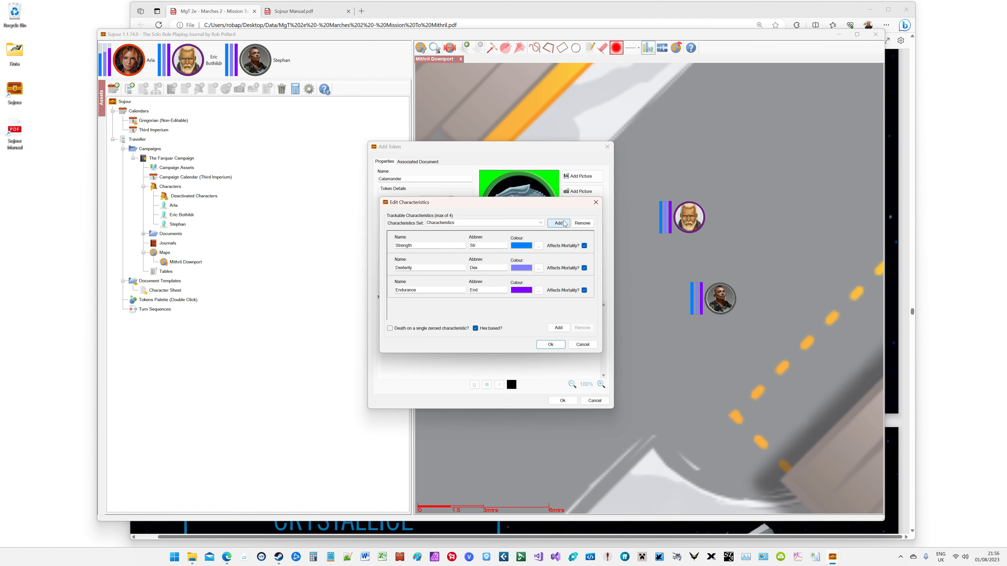
click(551, 225)
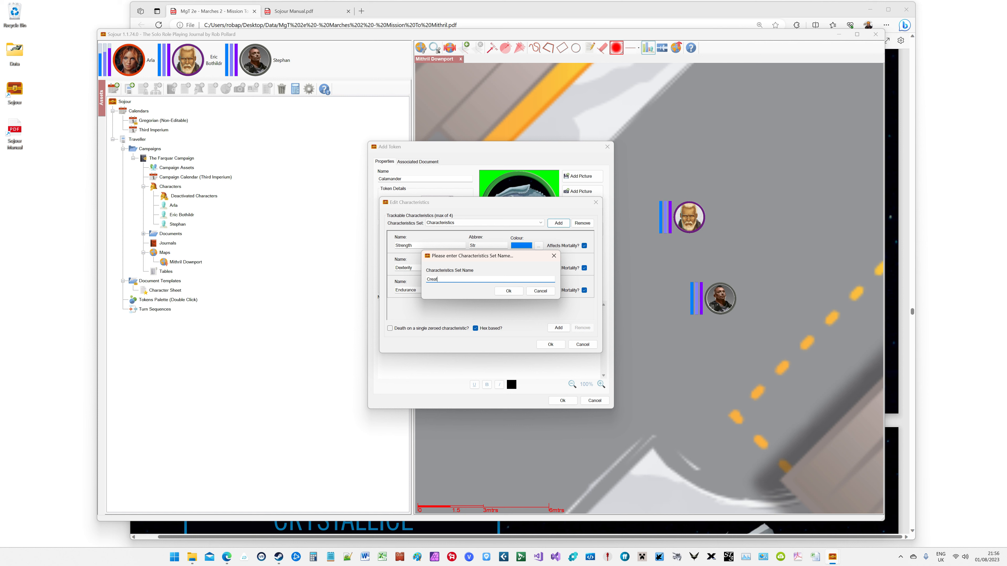
click(509, 290)
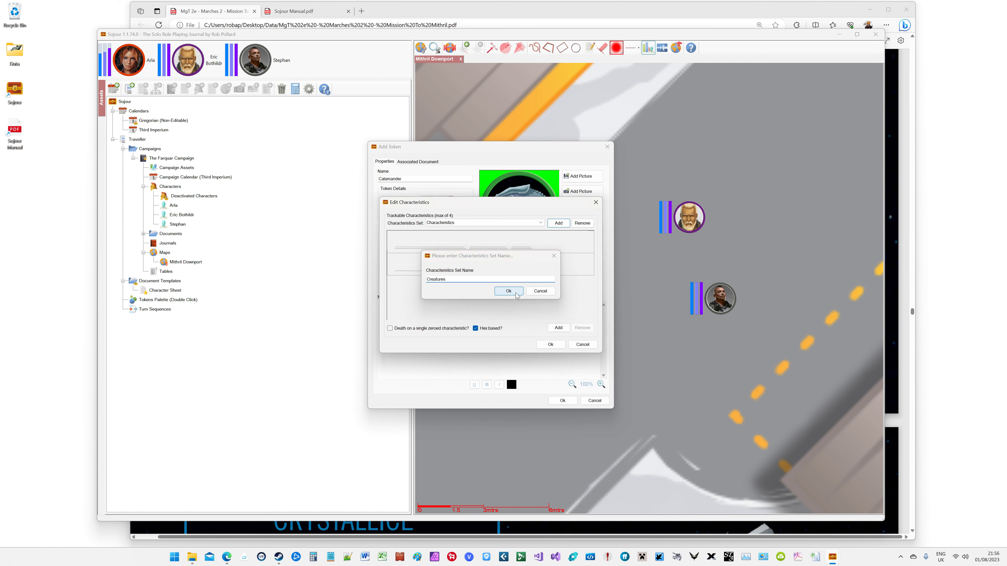
click(559, 327)
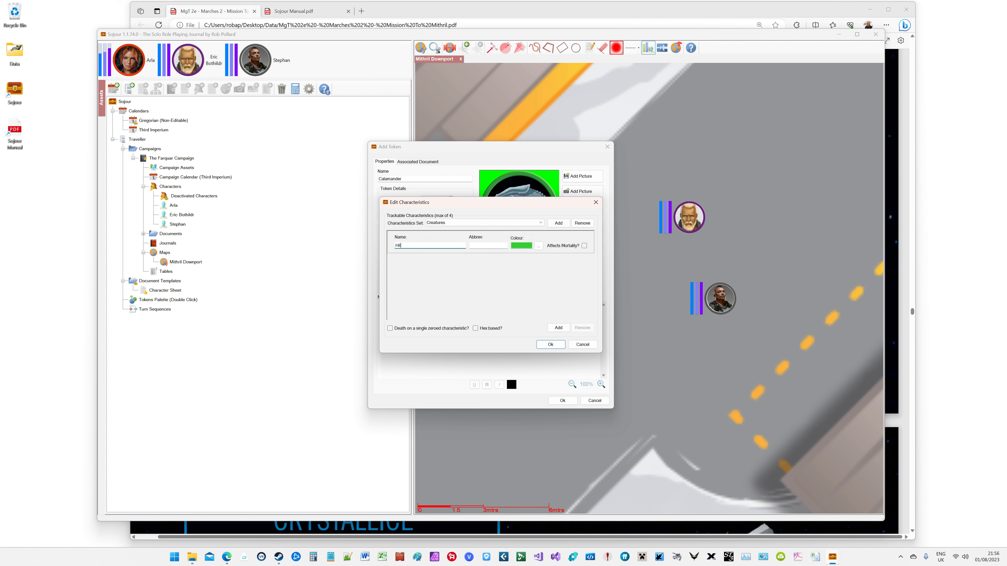
text(Hits)
click(485, 246)
click(585, 246)
click(549, 344)
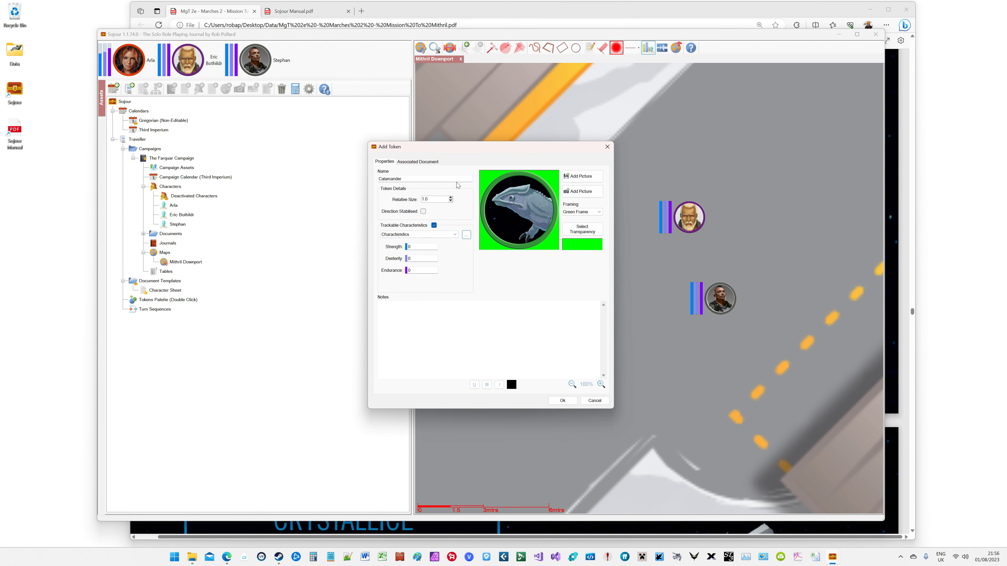
Assign the Creatures characteristics set to the Calamander token, set its Hits to 2d6 + 1d4, and save the token.
click(418, 234)
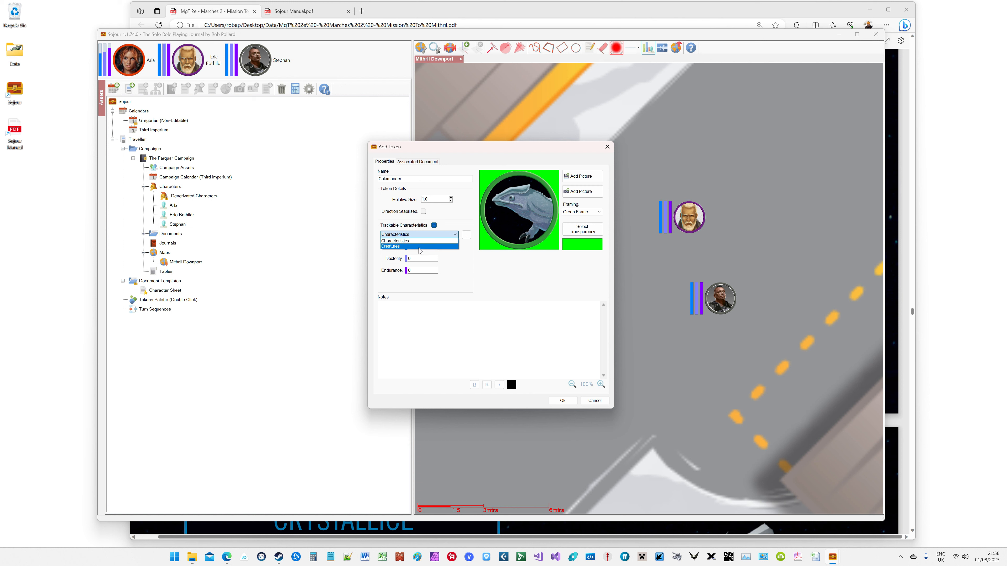
click(419, 247)
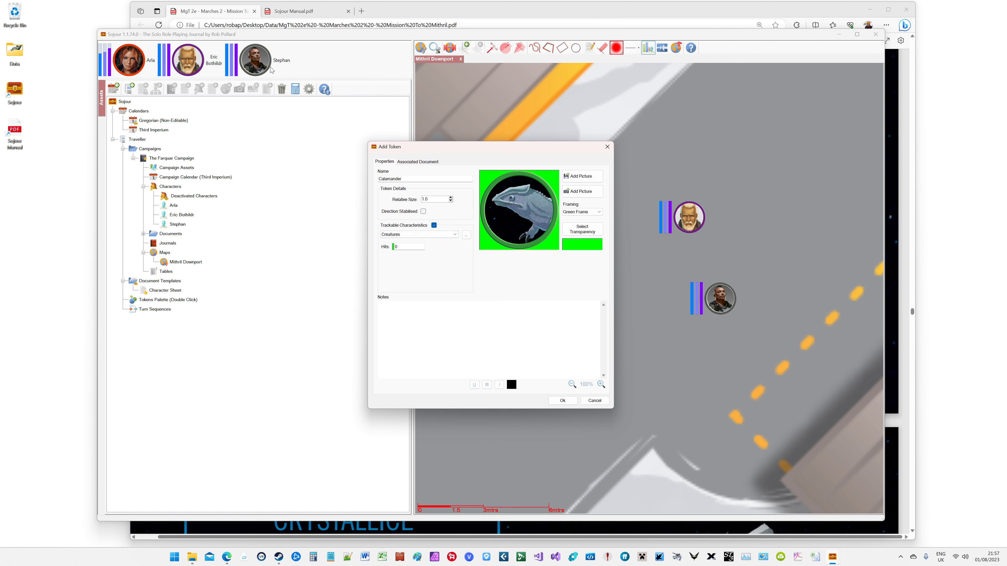
click(408, 249)
text(6)
text(2d)
text(6)
text( +)
text( 1)
text(d4)
click(563, 401)
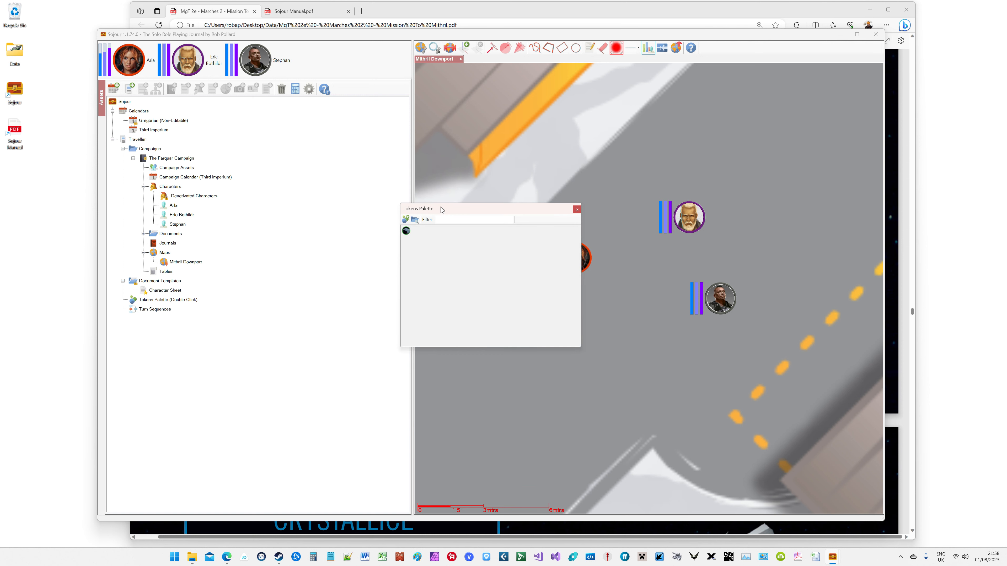
Place two Calamander tokens from the Tokens Palette on the Mithril Downport map, one below Arla and one southwest of Stephan.
drag(446, 205, 290, 287)
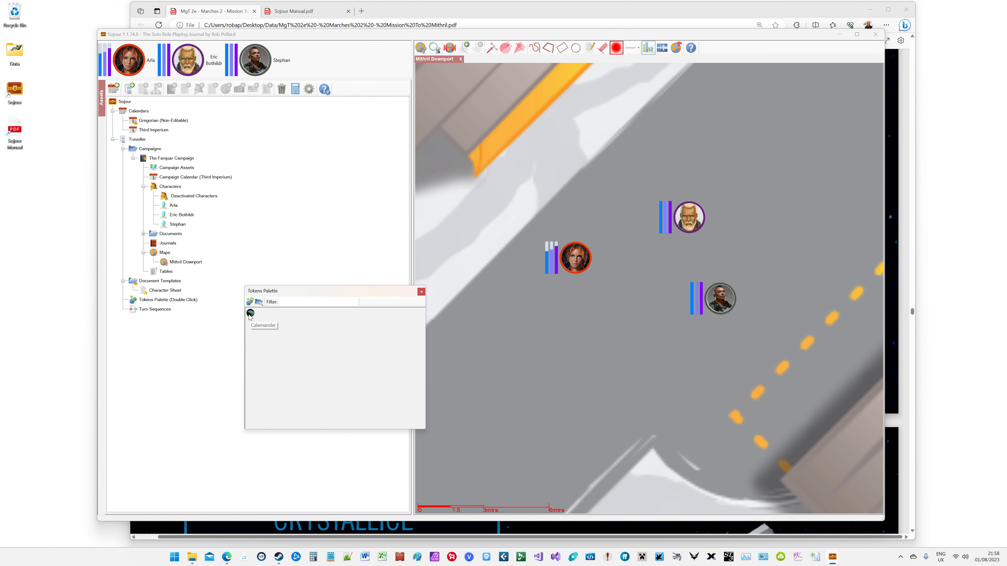
mouse_move(250, 316)
mouse_down()
mouse_move(556, 320)
mouse_move(542, 322)
mouse_up()
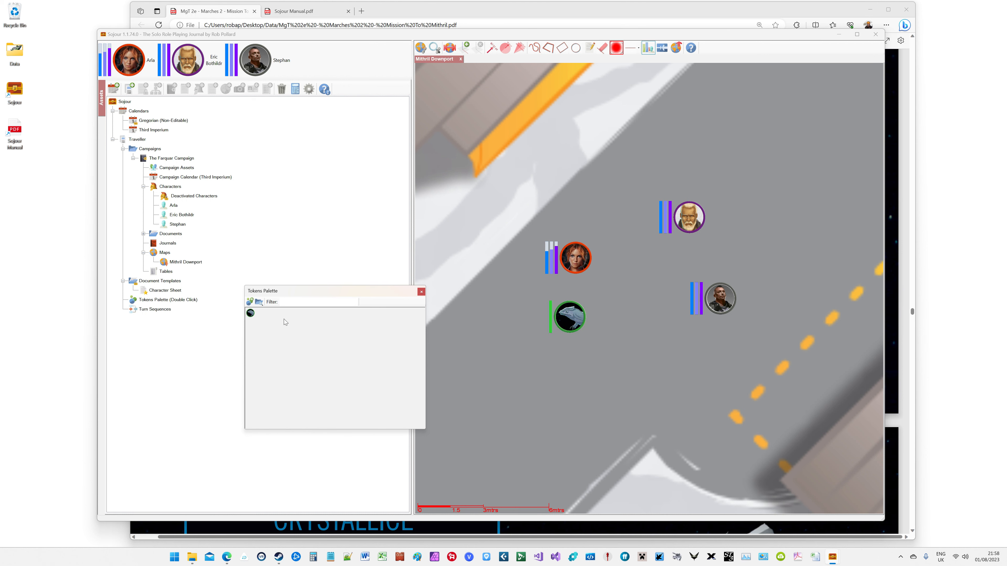
drag(250, 314, 646, 354)
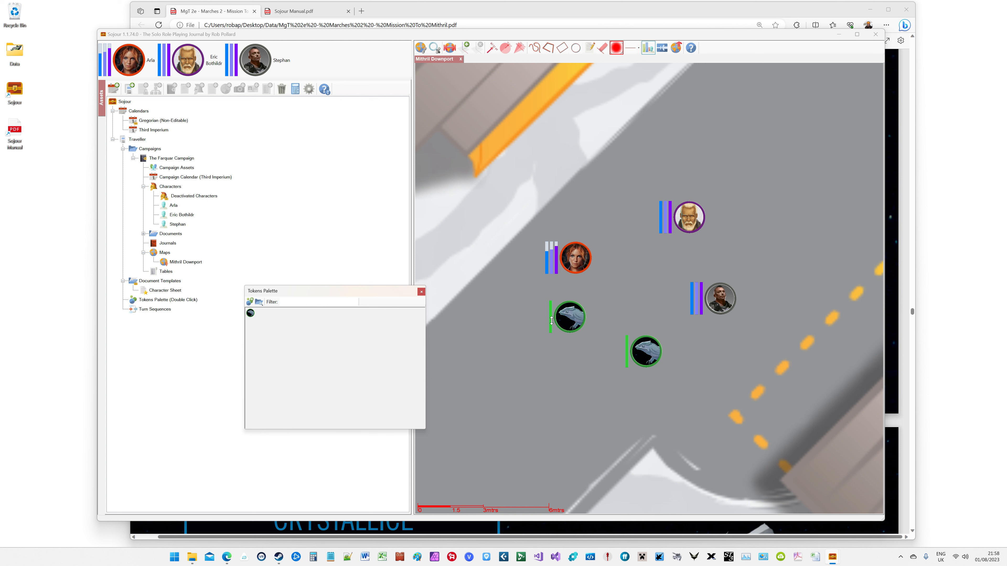
click(573, 369)
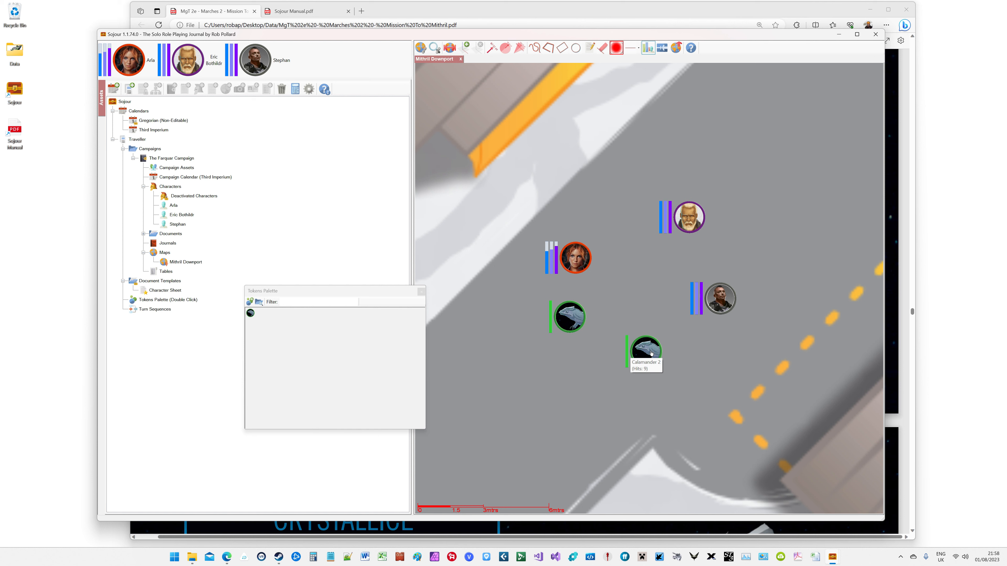
Place a third Calamander token on the map below the other two and minimise the browser window.
drag(251, 313, 552, 381)
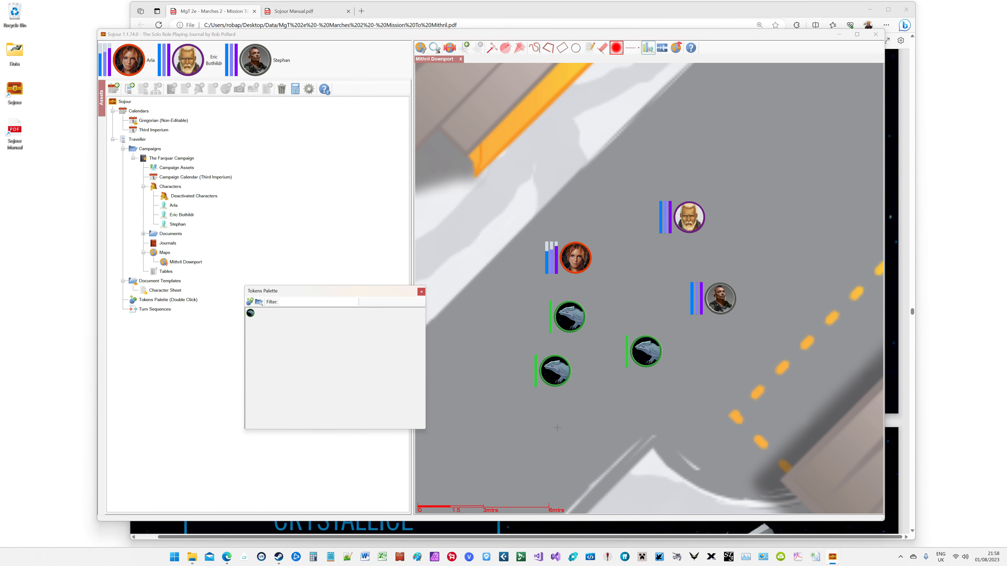
click(556, 379)
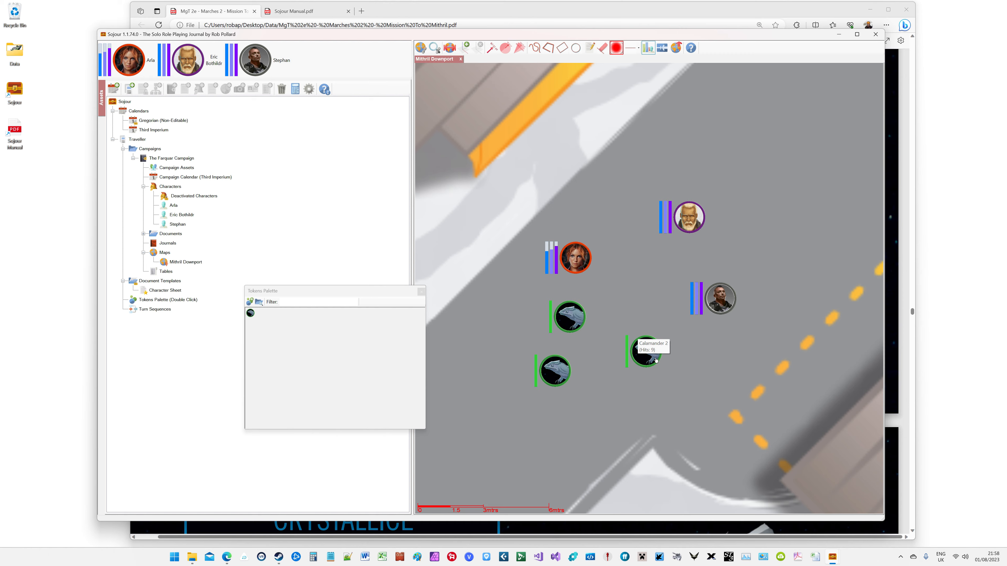
click(869, 8)
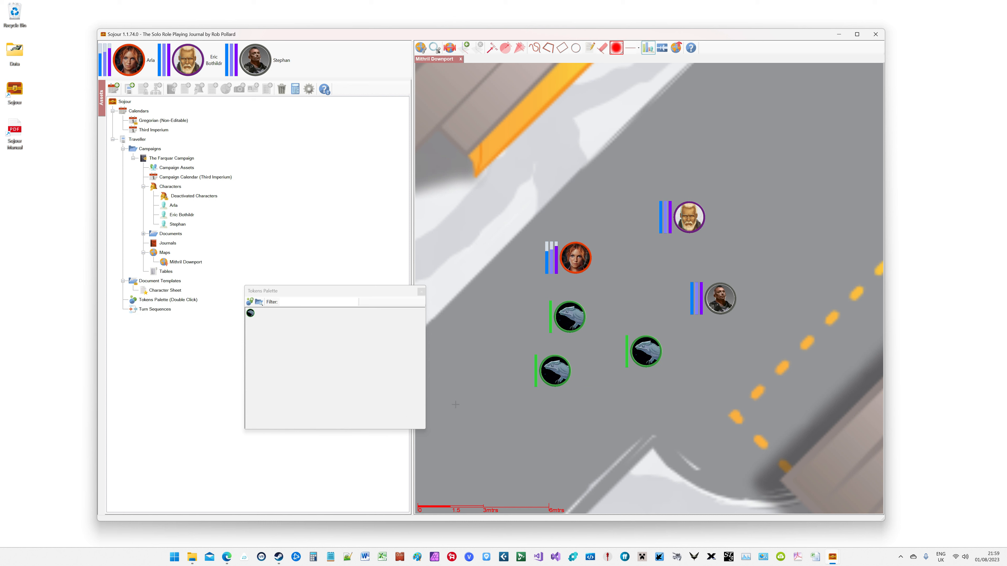
Delete all three Calamander tokens from the Mithril Downport map.
mouse_move(575, 322)
mouse_move(567, 377)
right_click(570, 312)
click(603, 333)
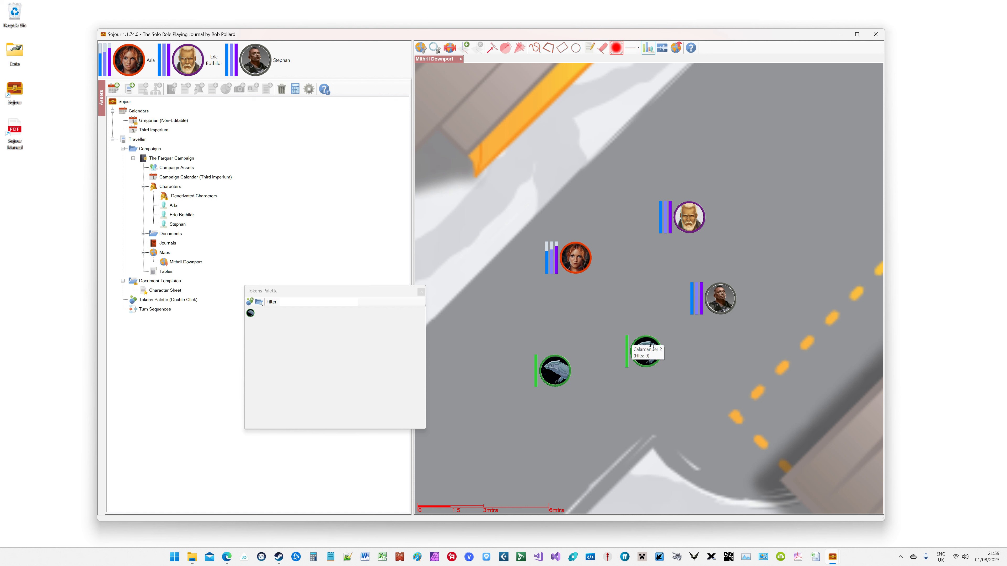
right_click(652, 353)
click(671, 362)
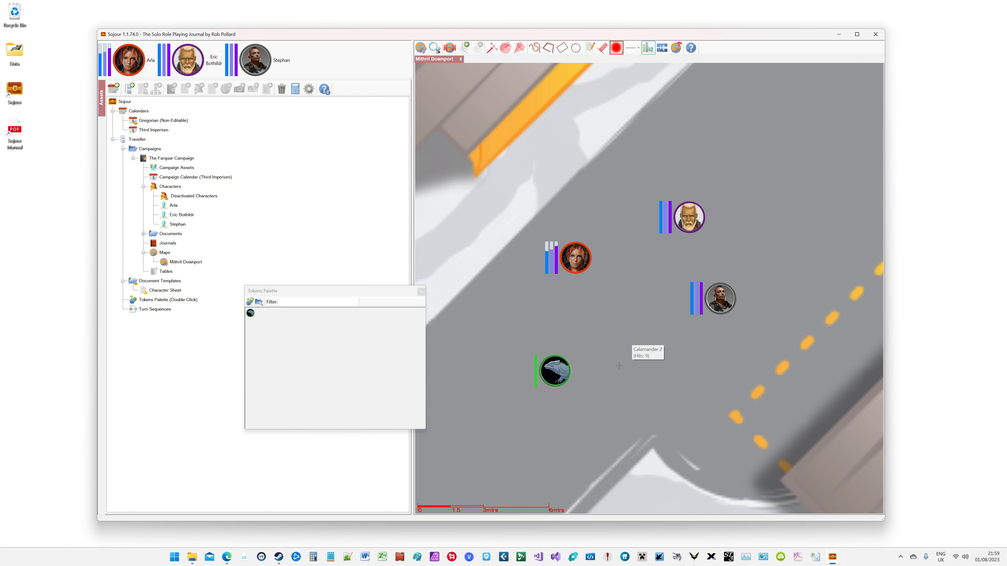
right_click(563, 370)
click(586, 387)
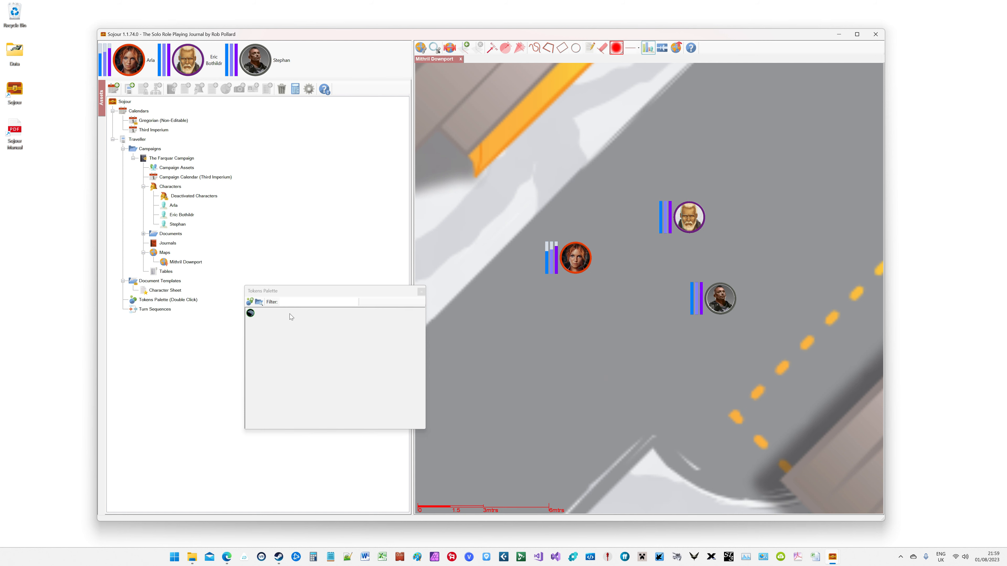
Increase the relative size of the Calamander token in the tokens palette and save its properties.
double_click(251, 315)
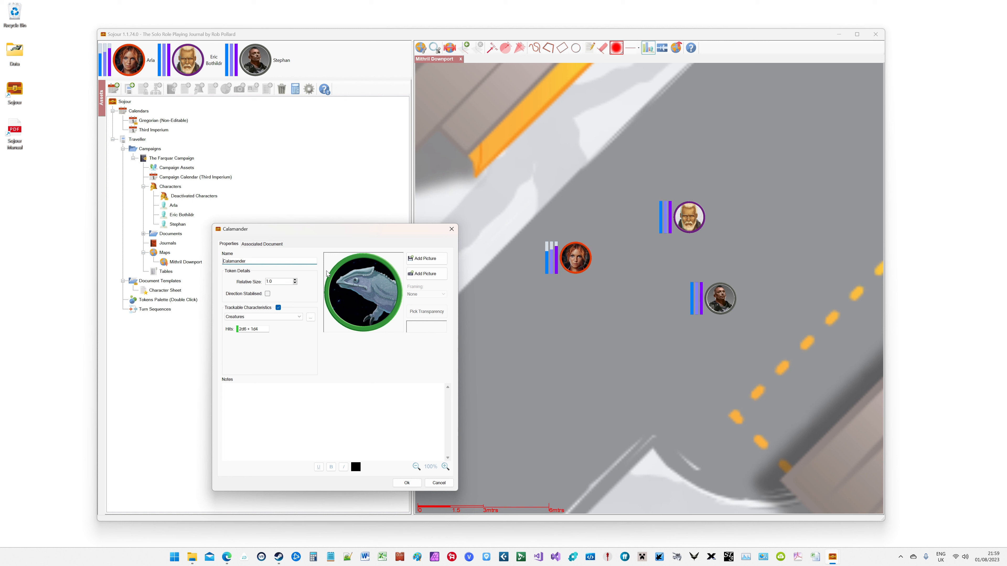
click(278, 281)
click(406, 484)
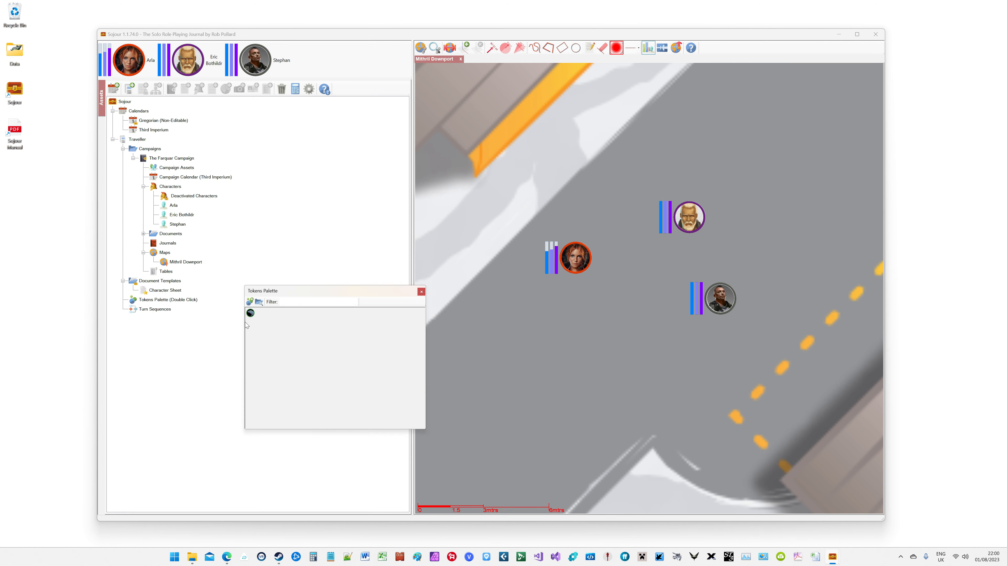
Place three enlarged Calamander tokens southwest of the characters, close the palette and lower Calamander 1's hits.
drag(251, 316, 591, 359)
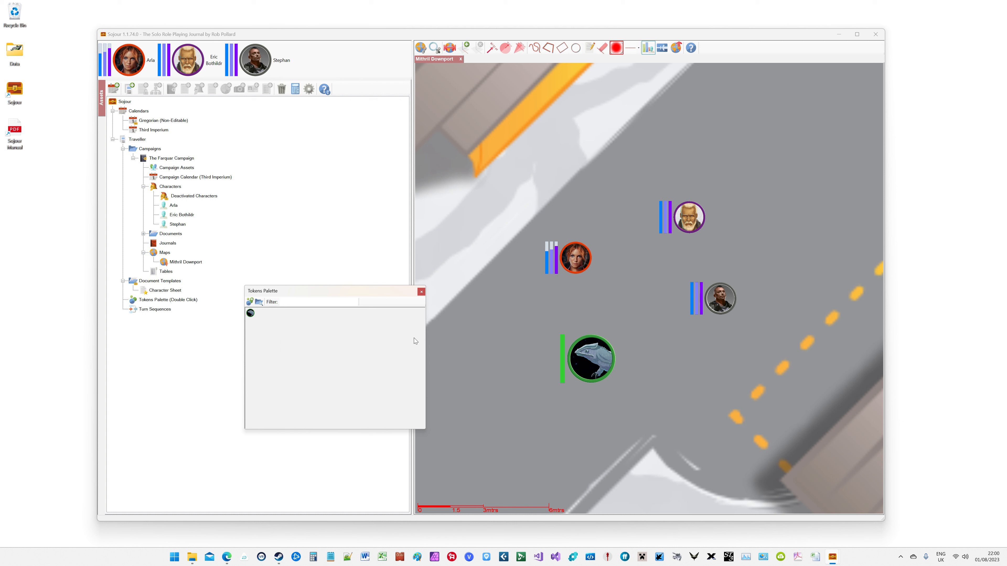
drag(251, 314, 497, 305)
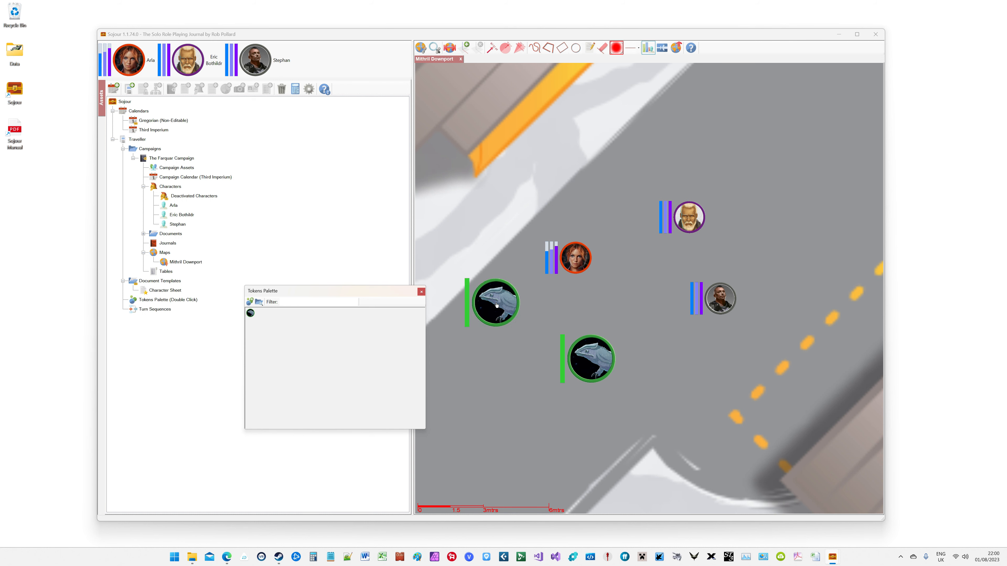
drag(250, 314, 506, 423)
click(421, 292)
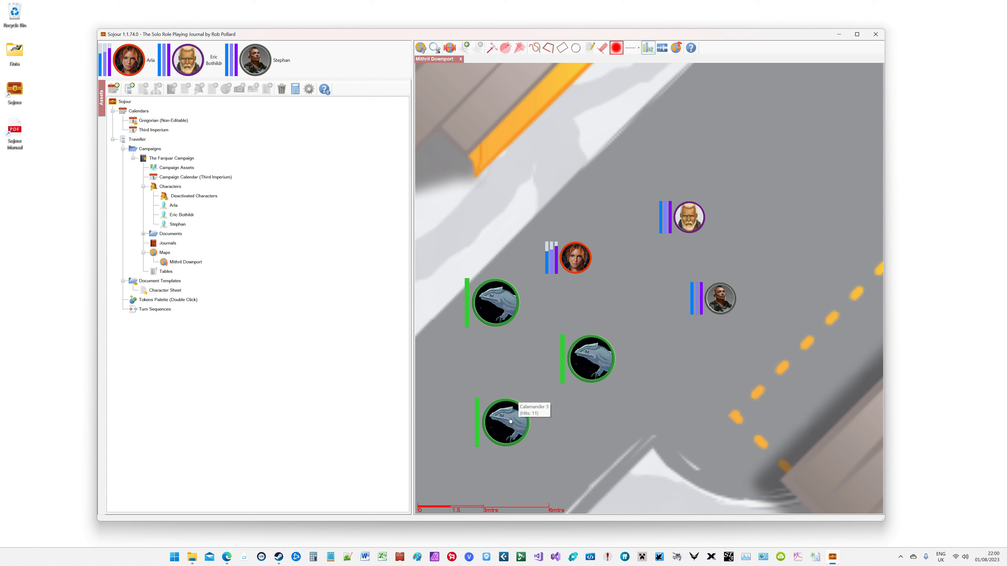
mouse_move(478, 423)
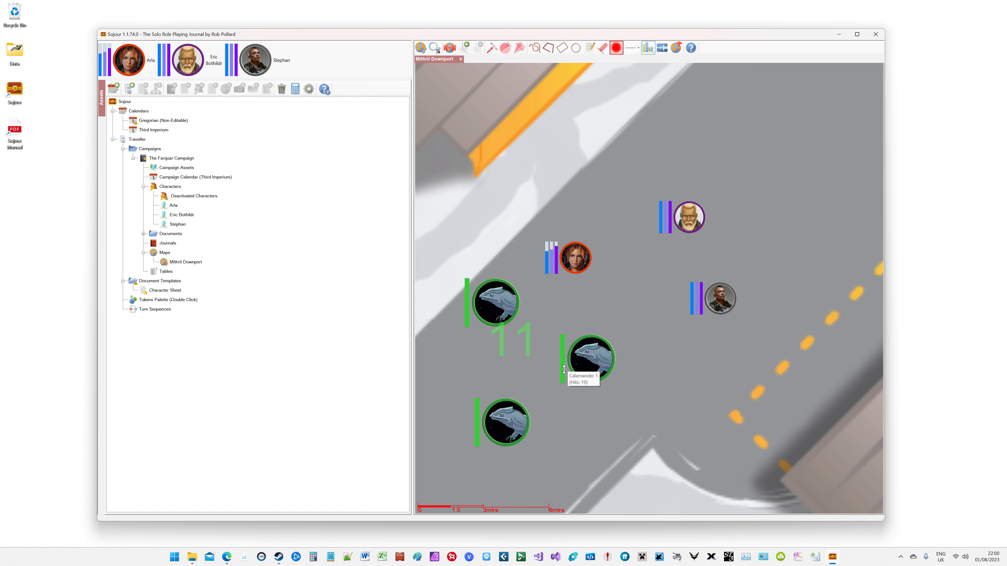
scroll(562, 368, down, 2)
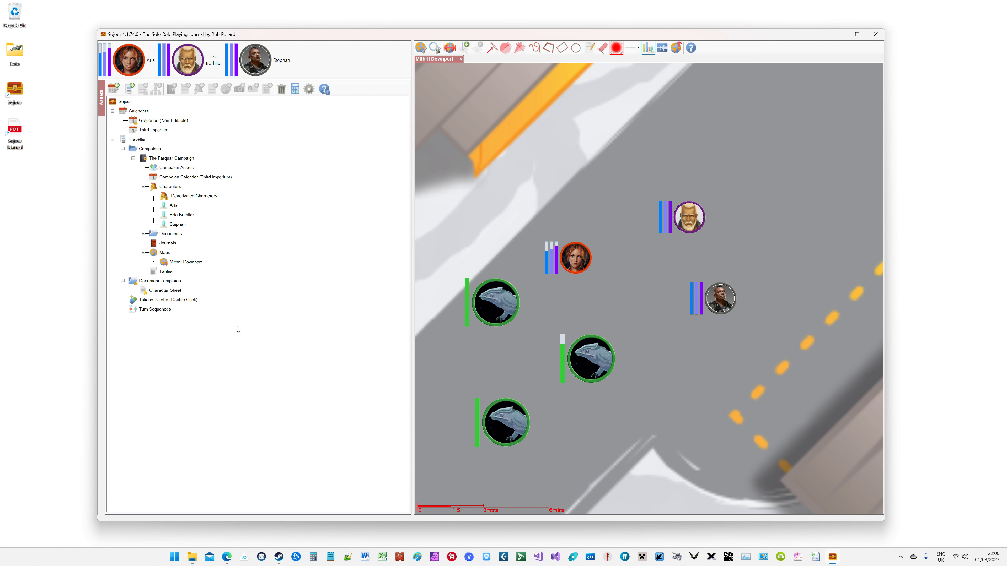
double_click(172, 304)
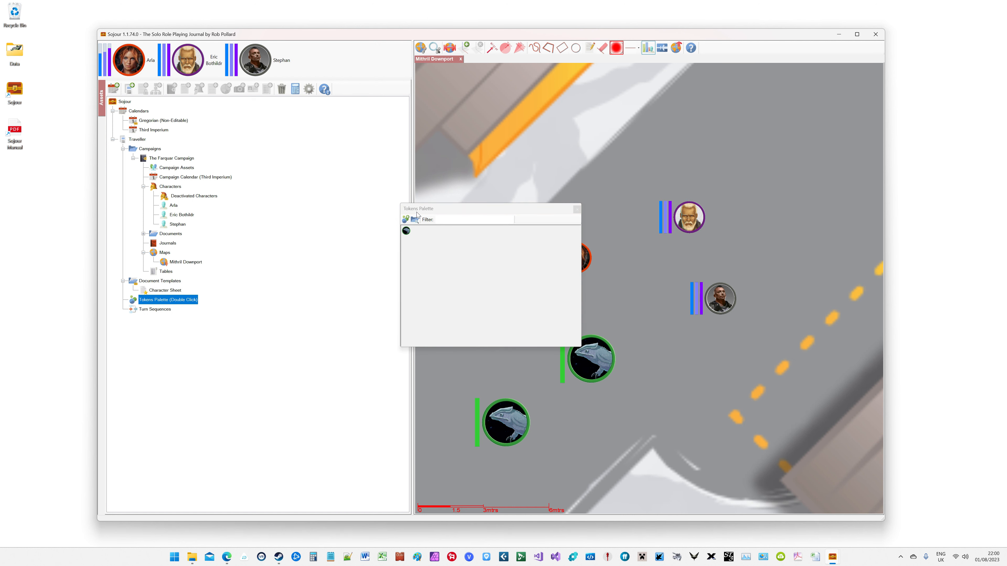
drag(418, 209, 262, 353)
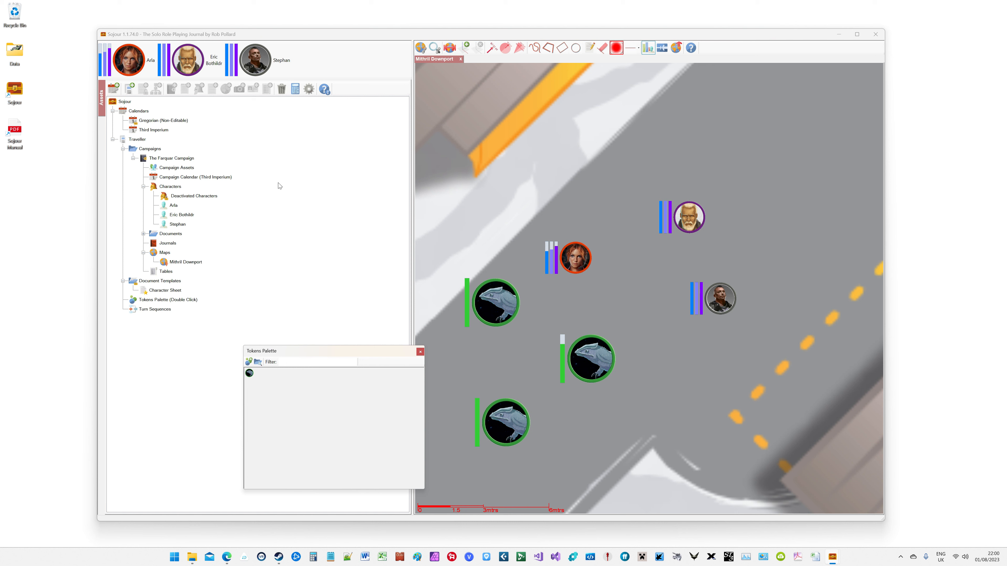
click(421, 351)
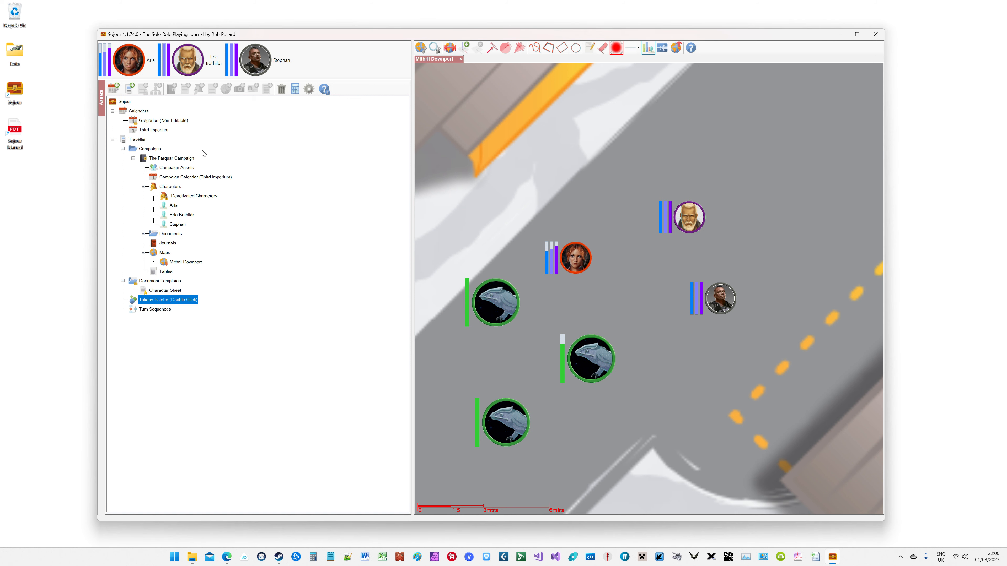
Reposition Arla's token by placing her portrait on the map between the Calamanders and the other two characters.
mouse_move(119, 70)
drag(119, 74, 688, 190)
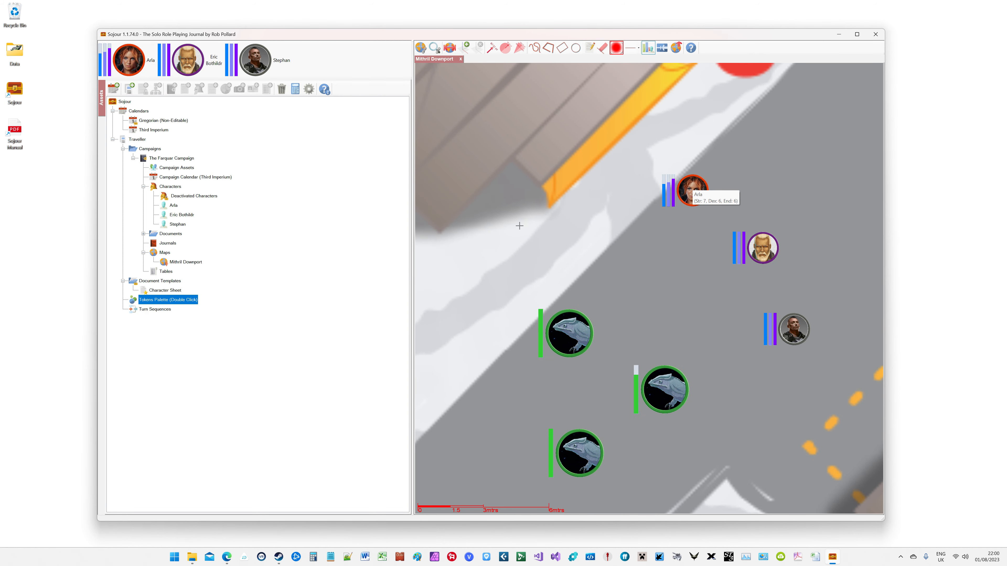
mouse_move(129, 61)
drag(128, 63, 624, 365)
drag(521, 334, 575, 324)
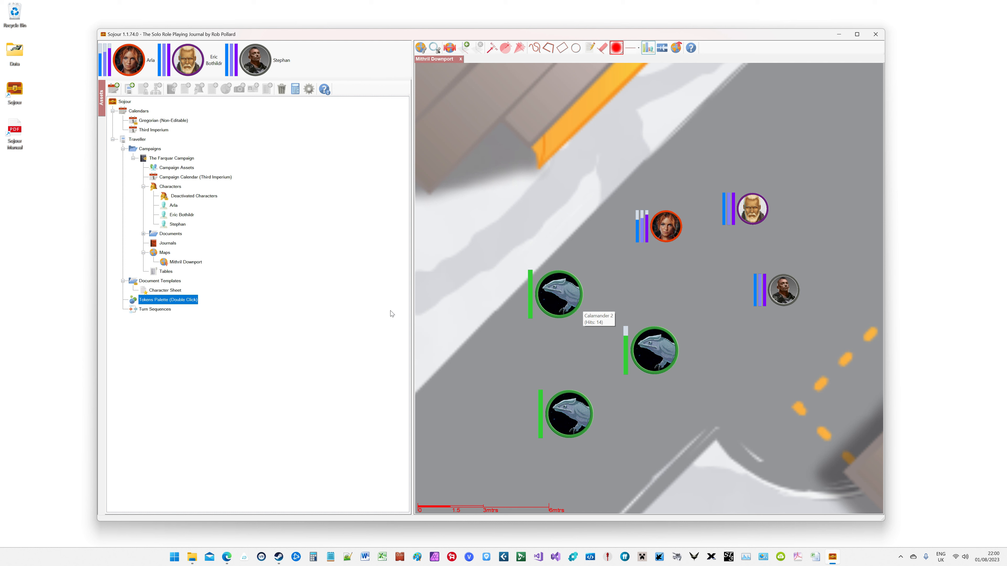
Create a journal named "Mission to Mithril" in The Farquer Campaign and open it.
right_click(167, 243)
click(193, 250)
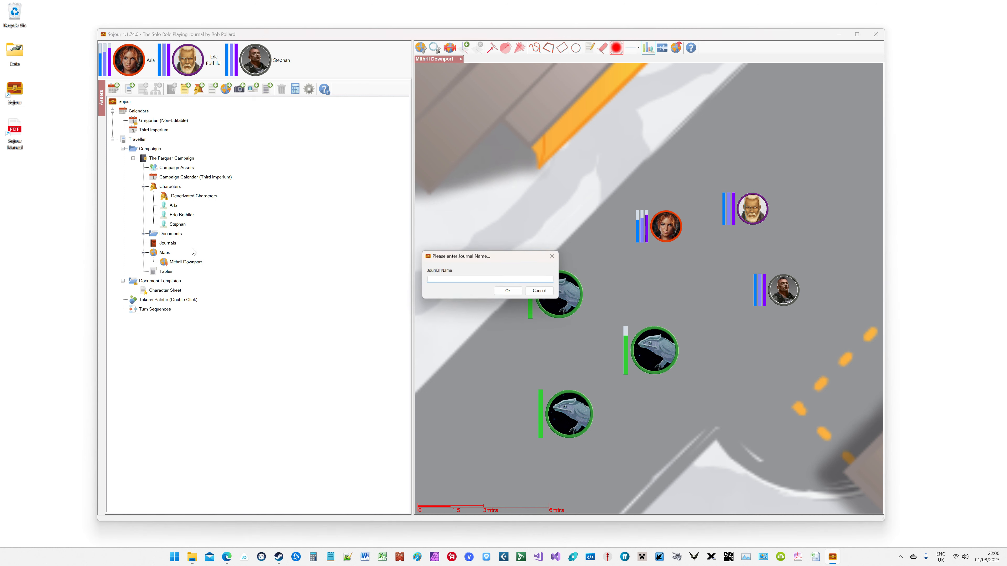
text(Miss)
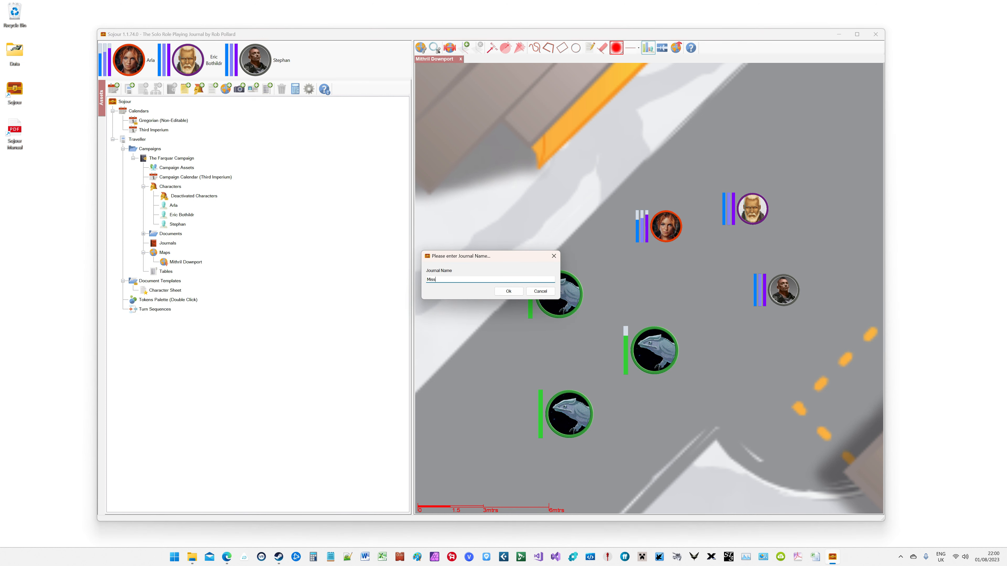
text(ion to Mithril)
click(509, 291)
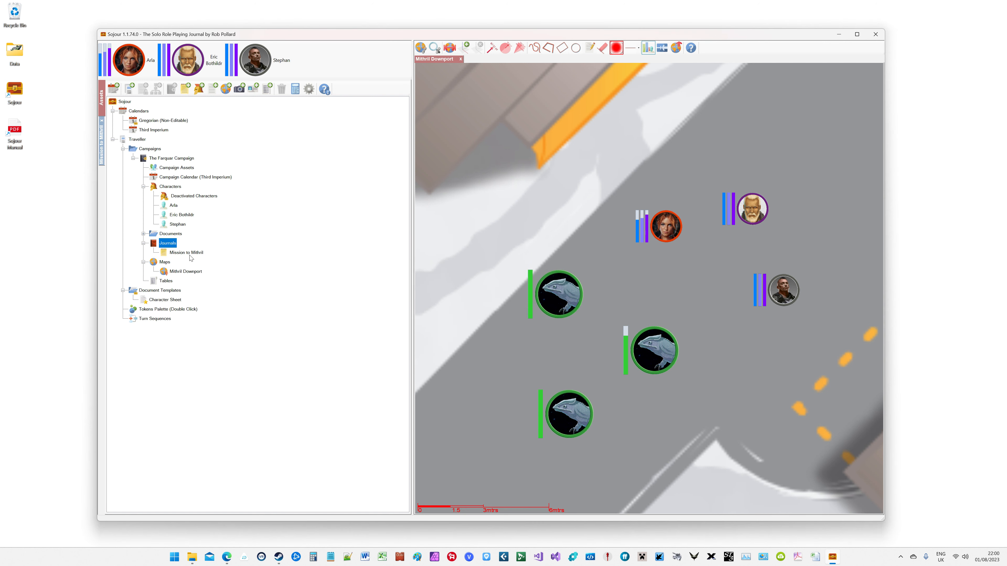
click(102, 143)
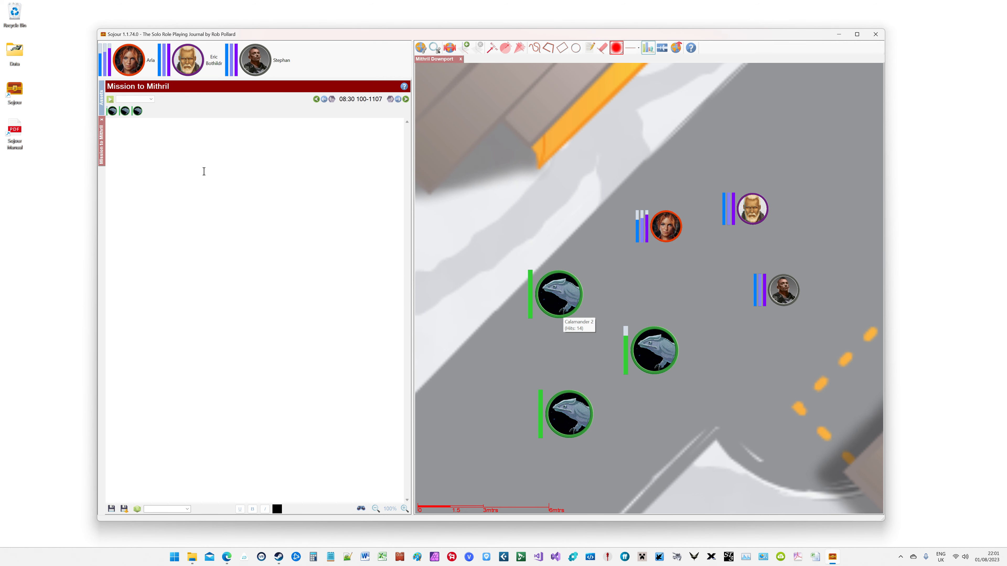
Locate each Calamander and each player character on the map from its portrait beside the journal.
click(121, 112)
click(136, 112)
click(121, 112)
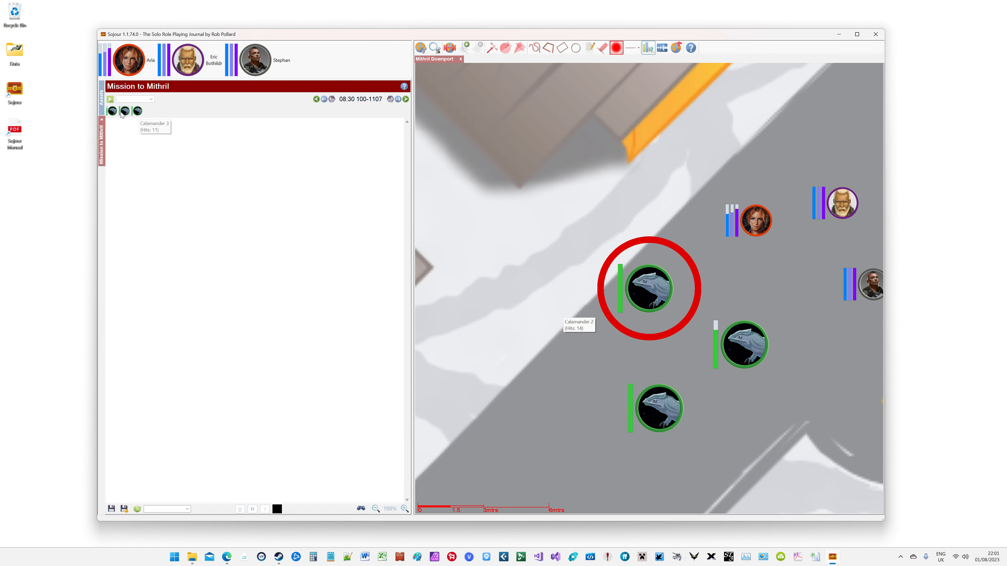
click(111, 111)
click(123, 112)
click(136, 111)
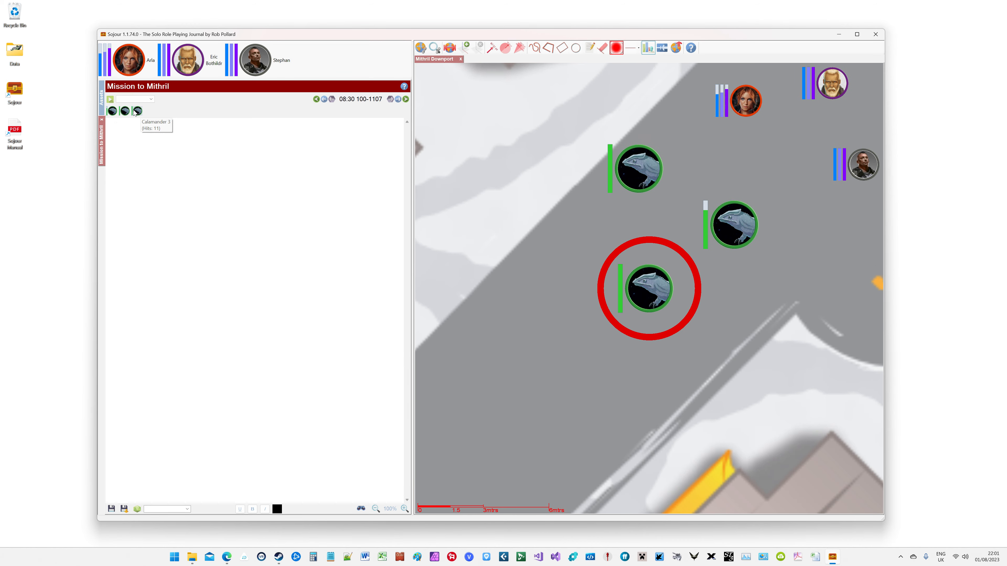
click(123, 112)
click(137, 112)
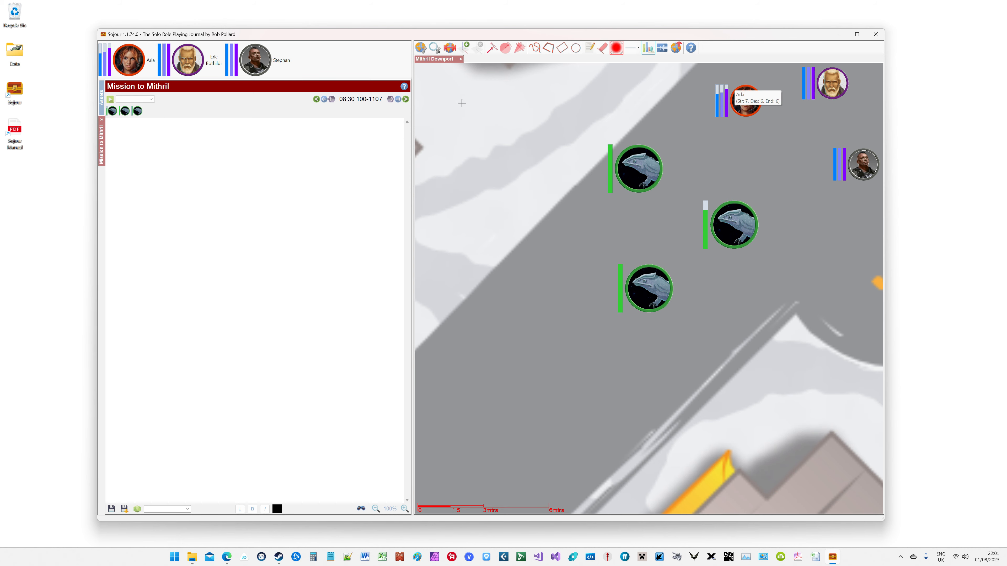
click(270, 65)
click(178, 63)
click(139, 63)
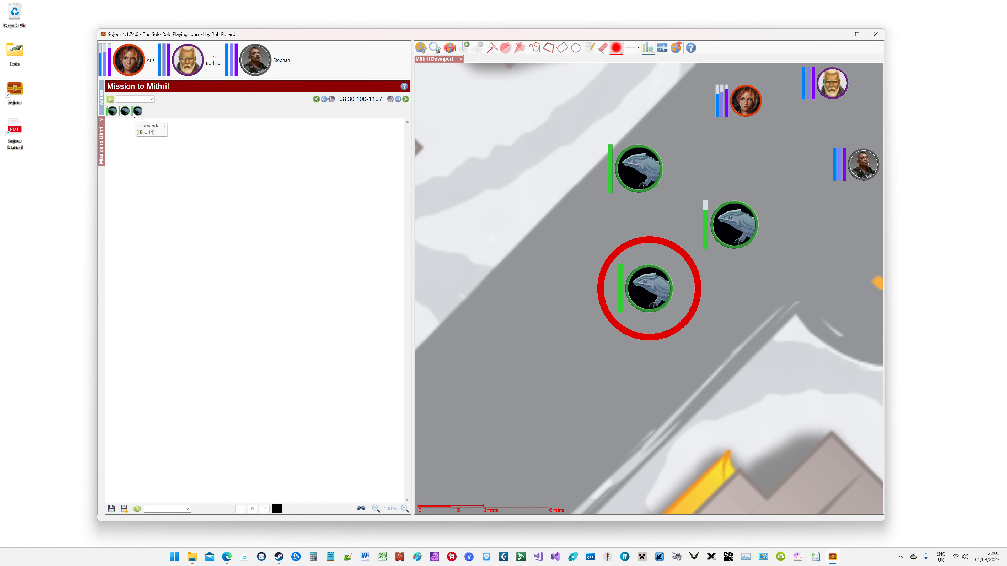
Lower Calamander 3's hits to 7 and restore them to 11, then repeat a similar change and reversal.
scroll(134, 113, down, 4)
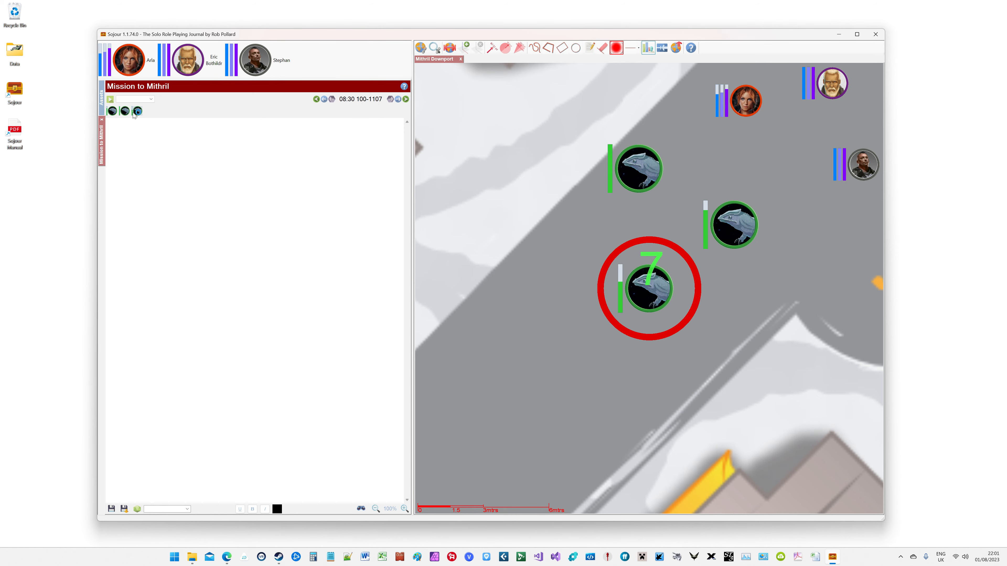
scroll(133, 113, up, 4)
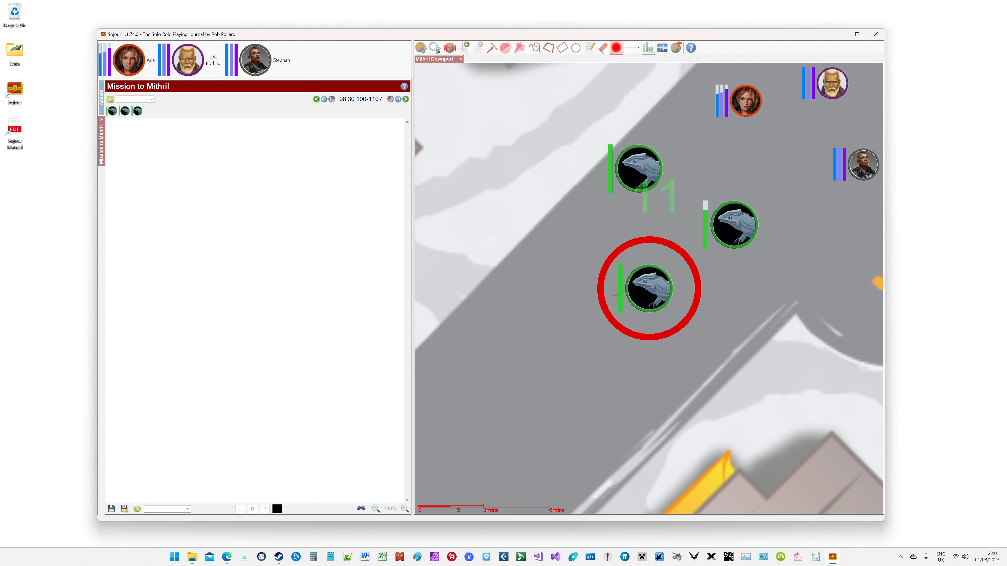
scroll(620, 297, down, 3)
scroll(620, 297, up, 3)
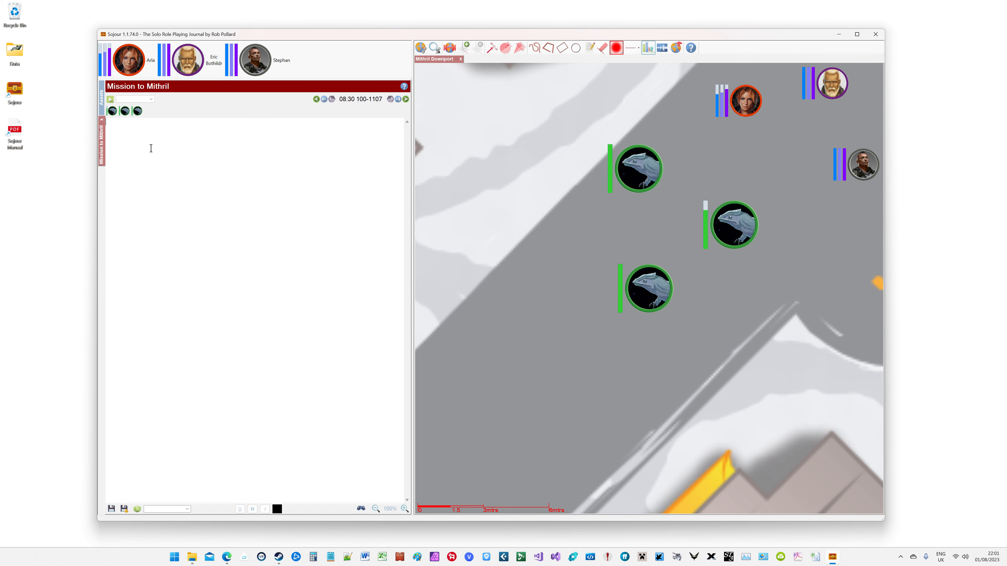
Pan the map view around the tokens and clear the stray text from the journal.
mouse_move(138, 111)
text(w)
key(w)
key(w)
key(w)
key(w)
key(w)
key(w)
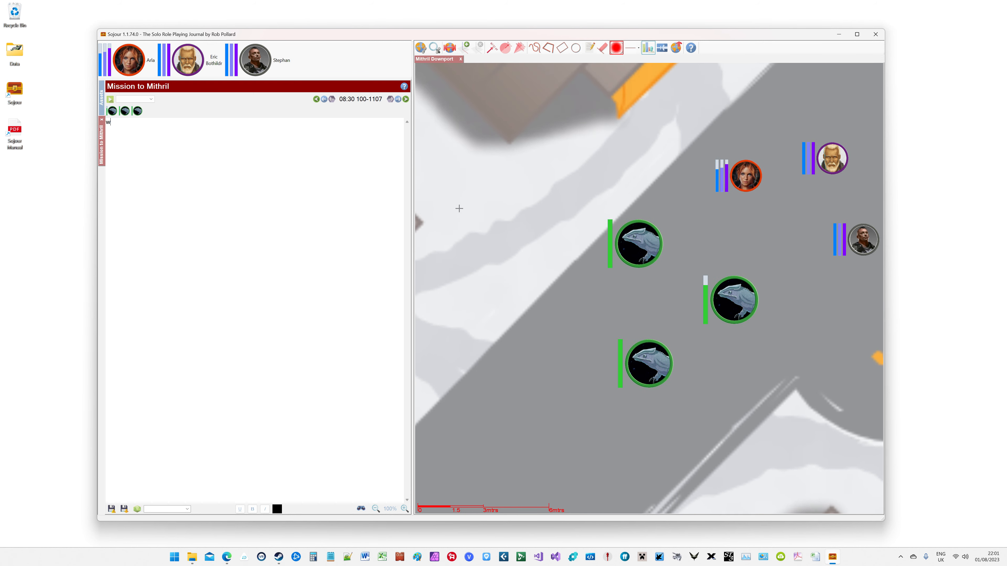
text(d)
key(BackSpace)
key(BackSpace)
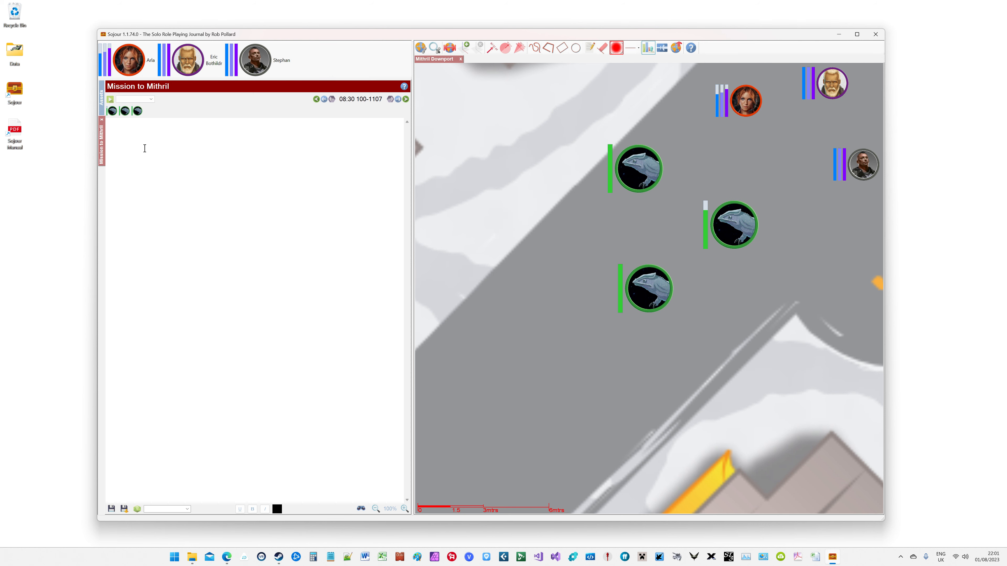
Add a journal conversation line spoken by the first and third player characters, reading "Hello All".
key(ctrl)
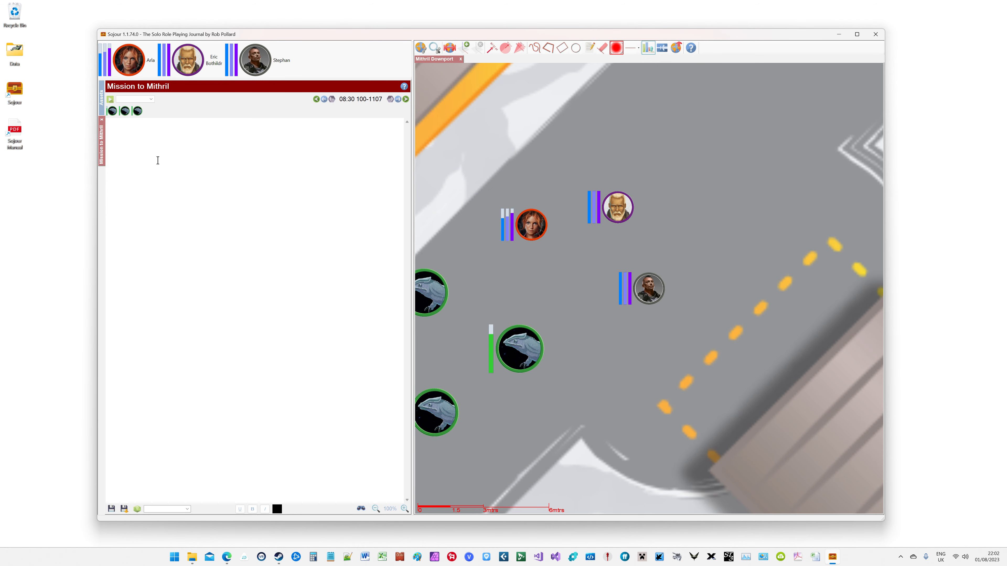
key(ctrl)
key(ctrl+1)
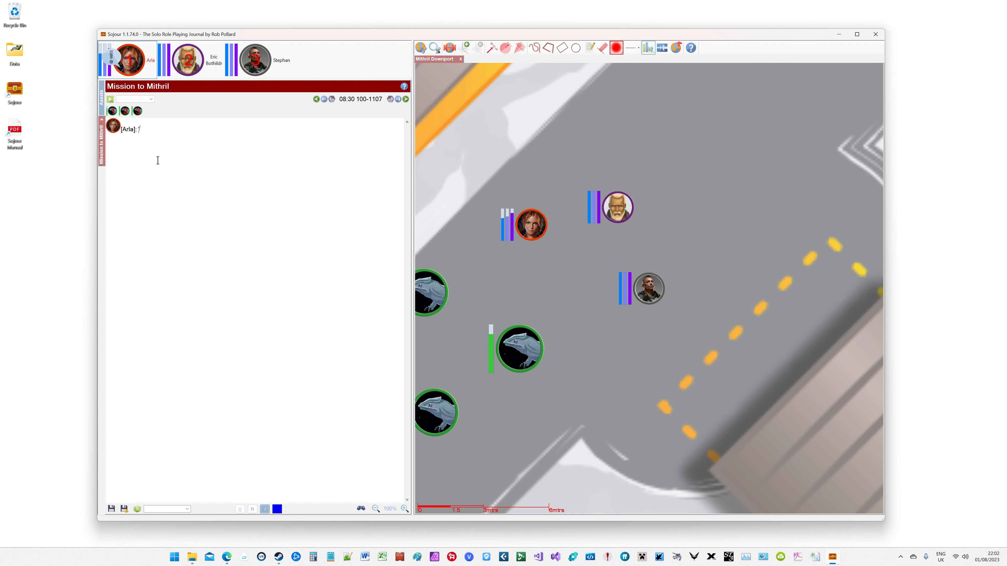
key(ctrl+2)
key(ctrl+3)
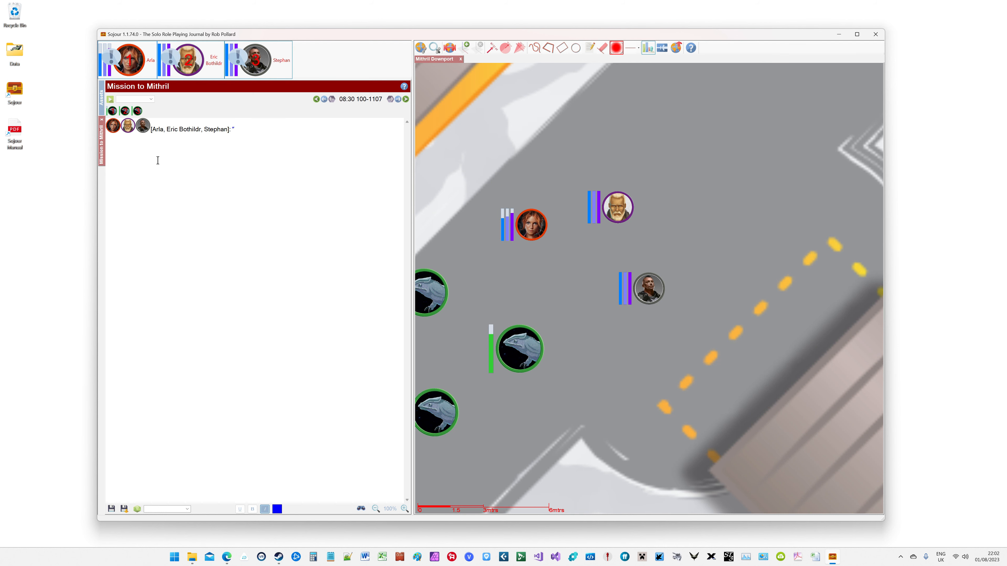
key(ctrl+2)
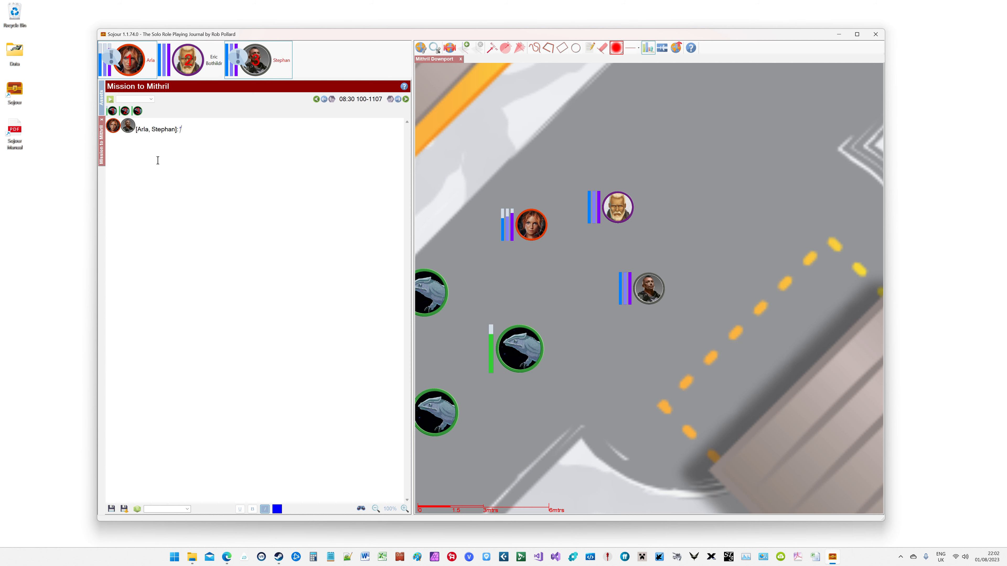
text("Hello All")
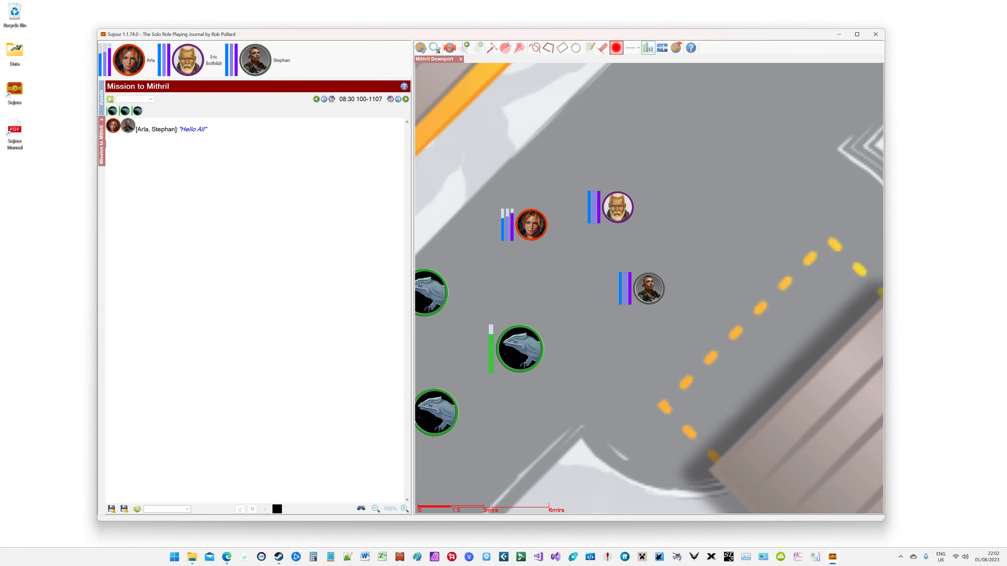
Add a journal conversation line spoken by Calamander 1, Calamander 2 and the first player character, reading "Howdy!", and locate the Calamanders on the map.
click(138, 110)
click(124, 111)
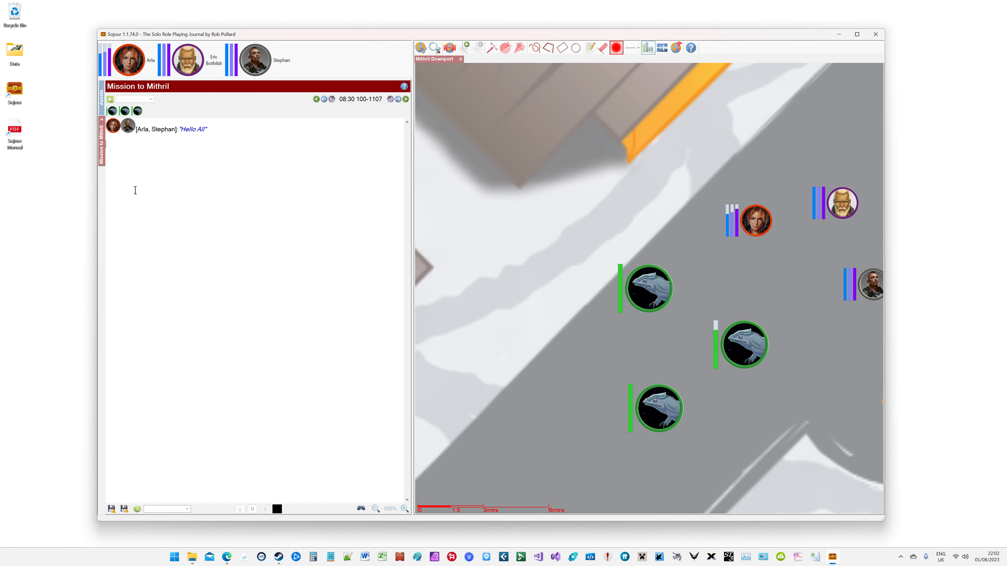
key(ctrl)
key(alt+1)
key(alt+2)
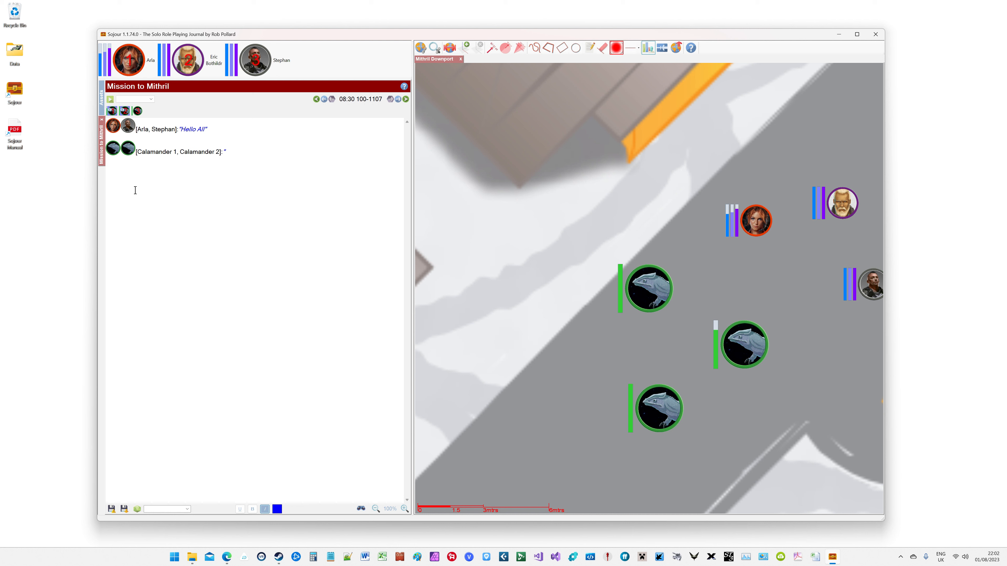
key(ctrl+1)
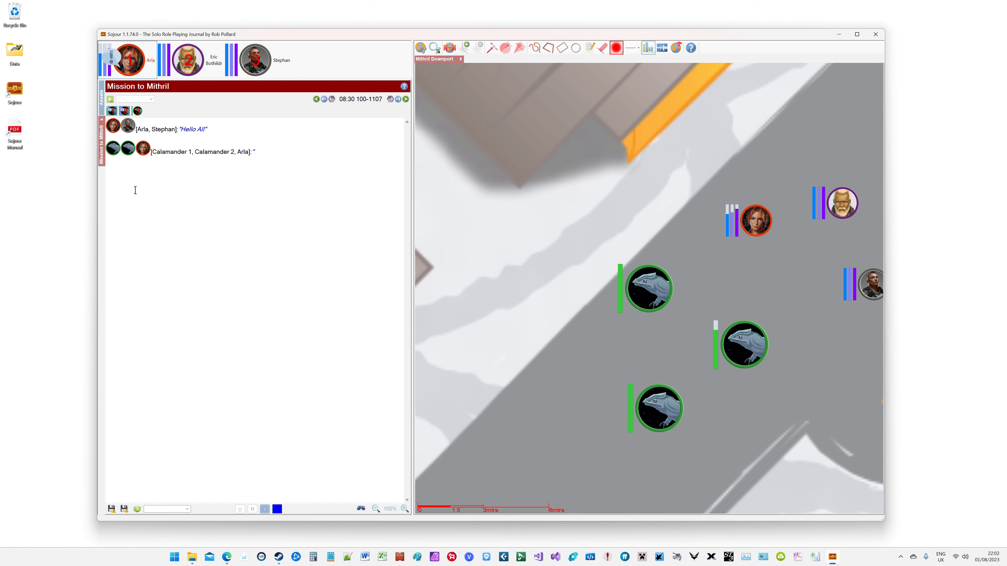
text(Howdy!")
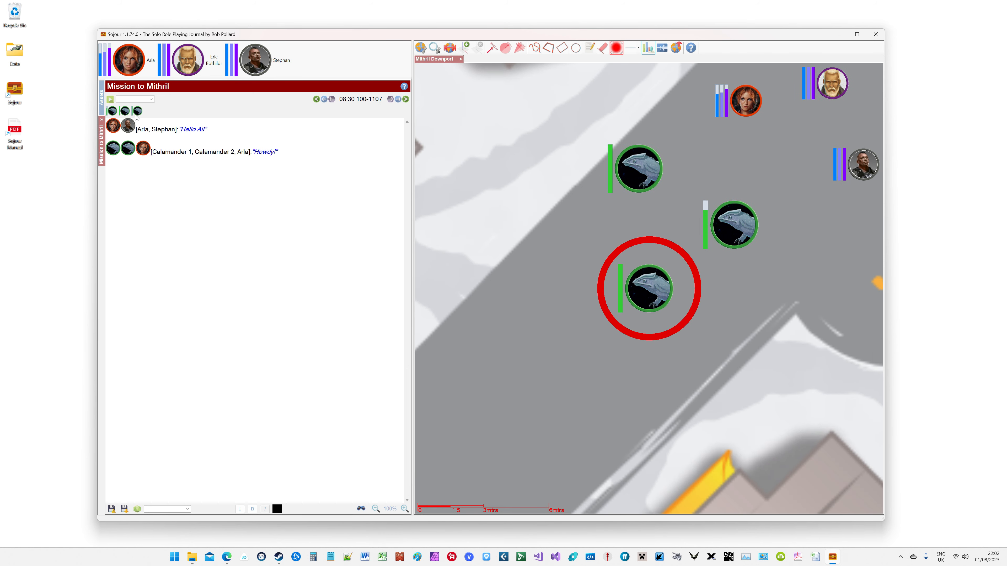
click(126, 110)
mouse_move(137, 111)
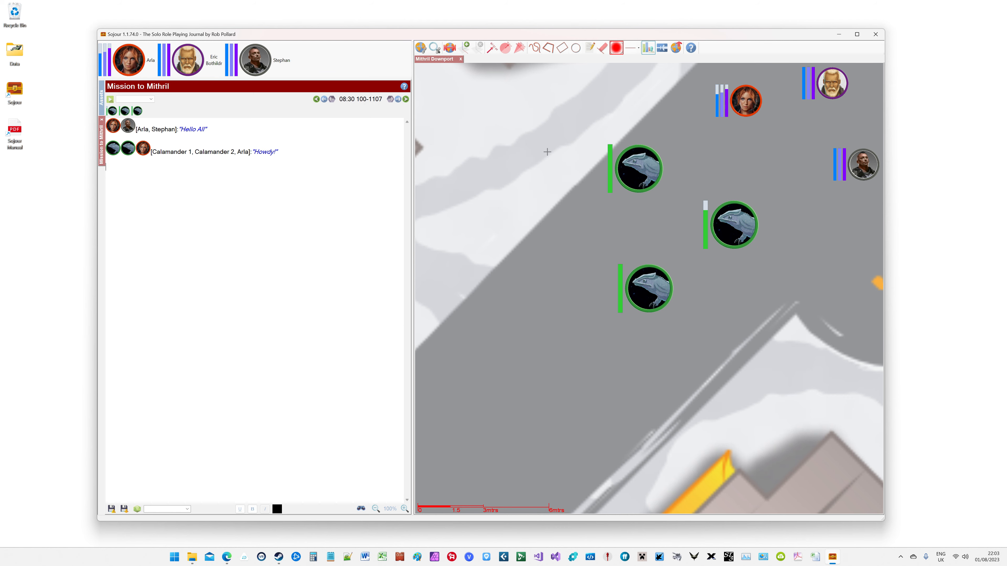
Consult the map's shortcut reference, try panning the map up and down alongside it, and close the reference.
click(691, 48)
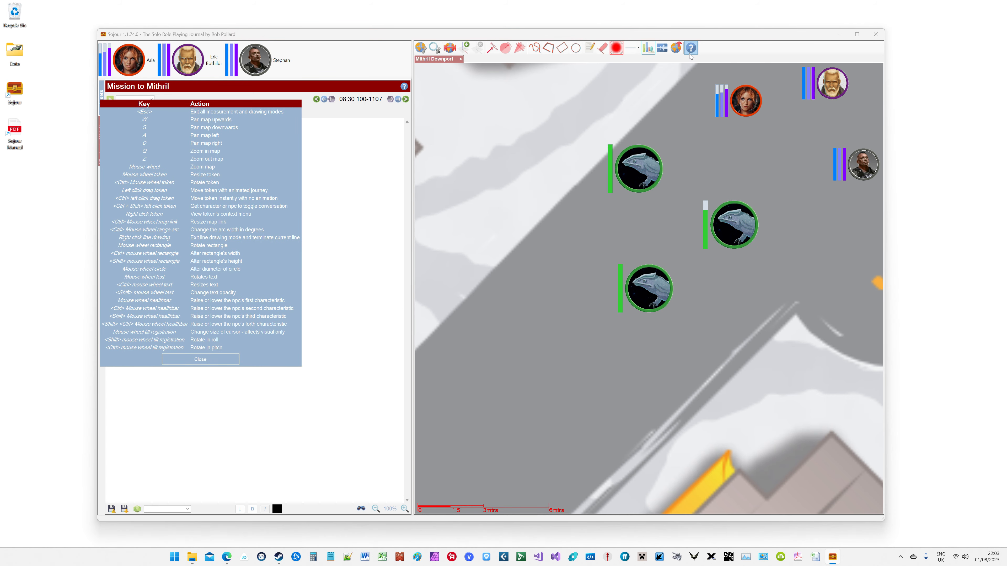
drag(274, 105, 242, 204)
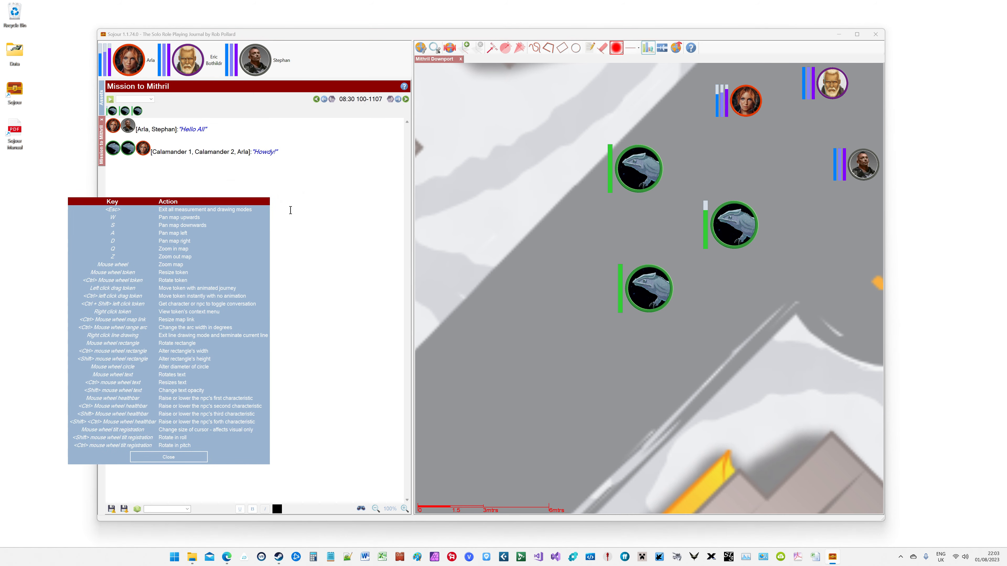
key(w)
key(w)
key(w)
key(w)
key(w)
key(w)
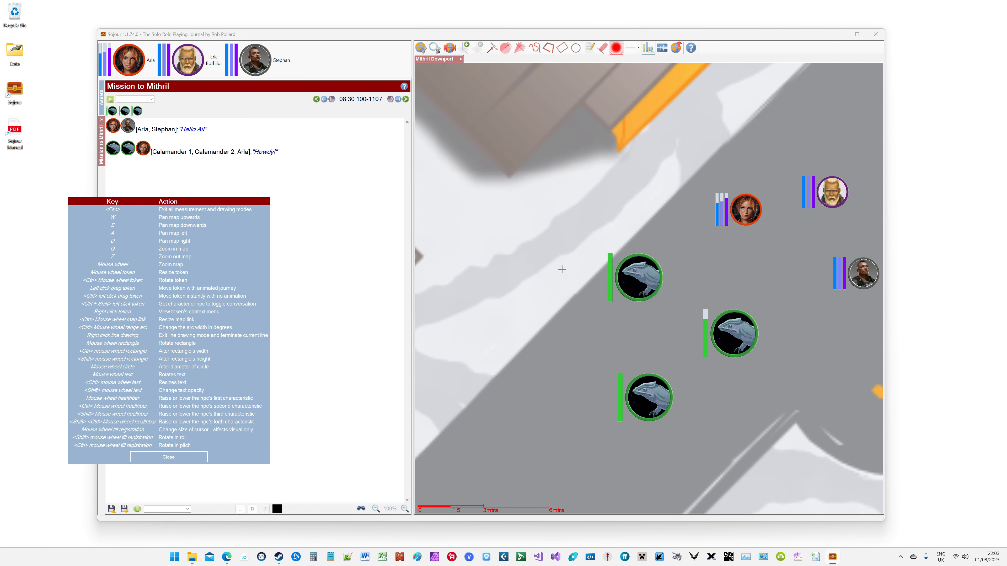
key(s)
key(s)
key(s)
key(s)
key(s)
key(s)
key(s)
drag(216, 205, 270, 209)
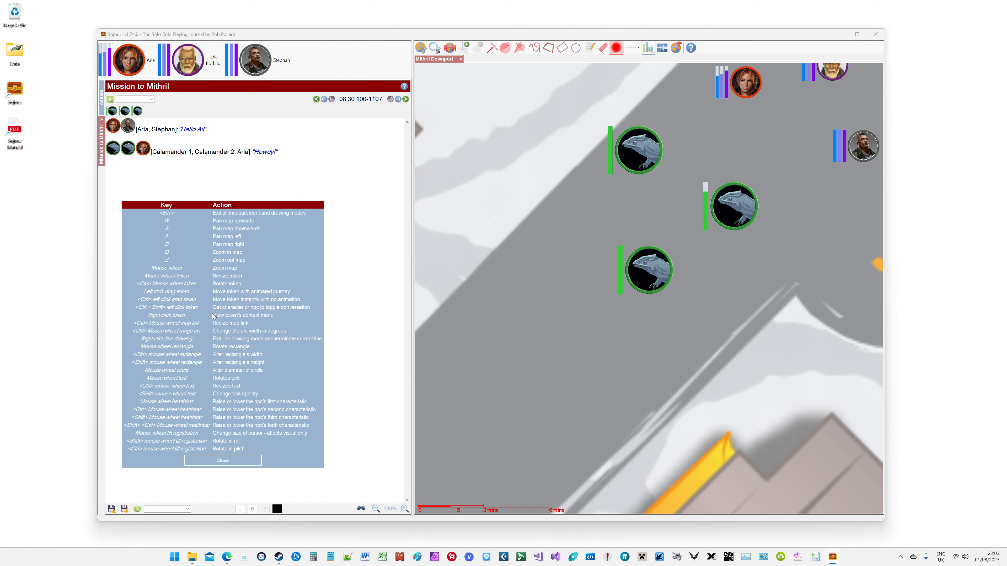
click(235, 461)
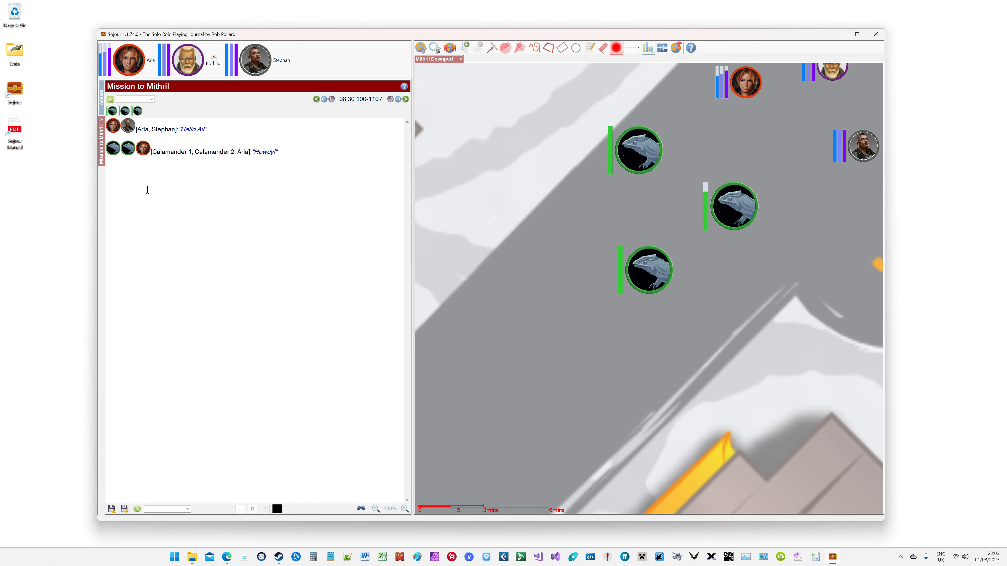
Locate Calamander 3 and the second and third player characters on the map, with all the Calamander tokens in view.
key(ctrl)
key(ctrl)
ctrl+click(138, 110)
ctrl+click(188, 64)
ctrl+click(255, 60)
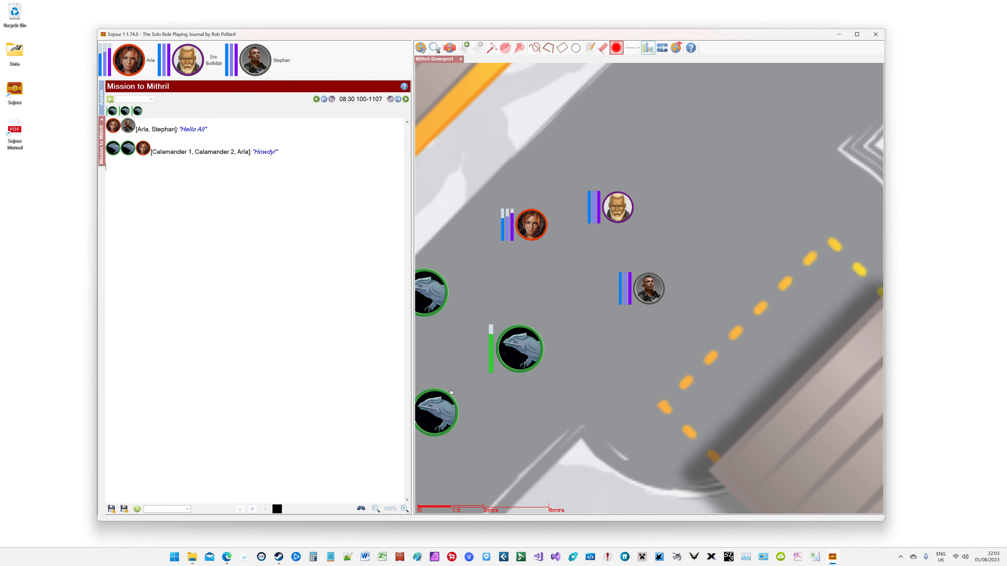
drag(436, 269, 492, 234)
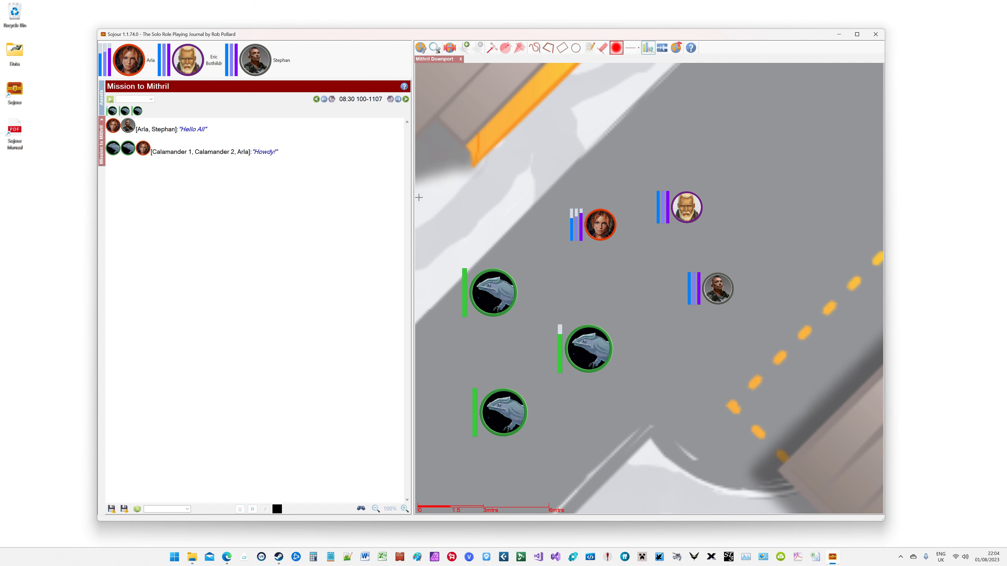
Start a conversation with Calamander 2, add and remove Calamander 1 as a speaker, and enter "Grrrrr" as the journal line.
key(ctrl)
key(ctrl+2)
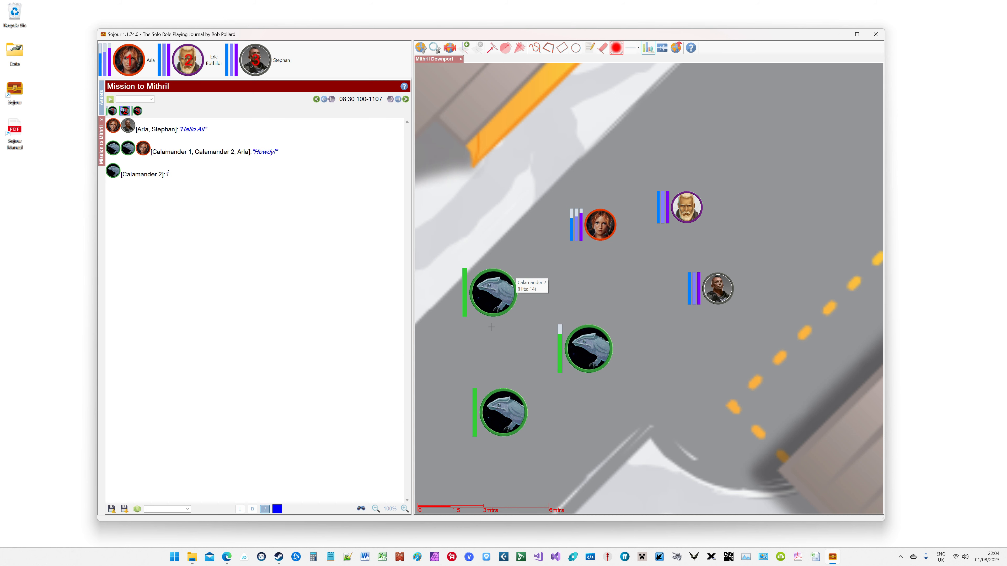
key(ctrl+1)
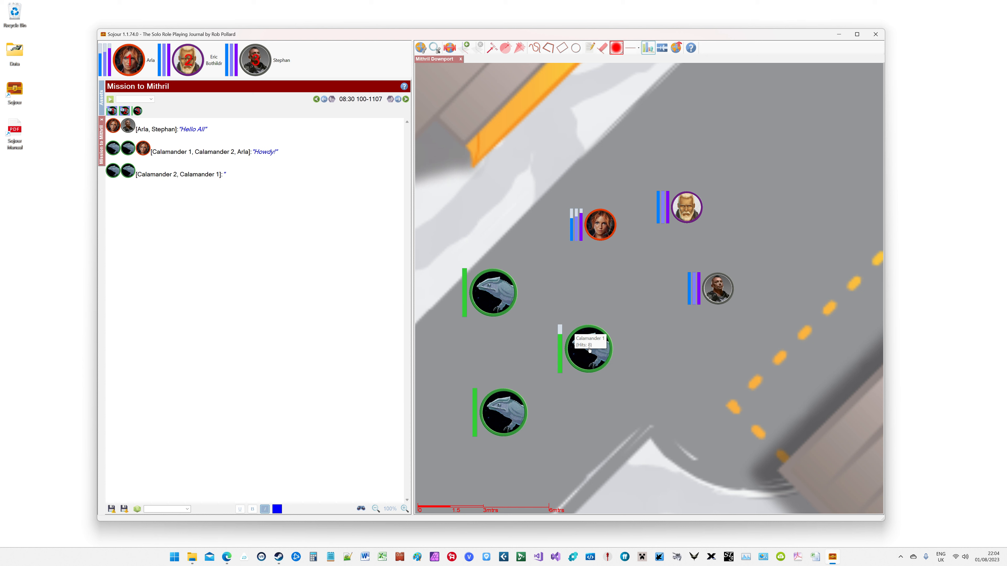
key(ctrl+1)
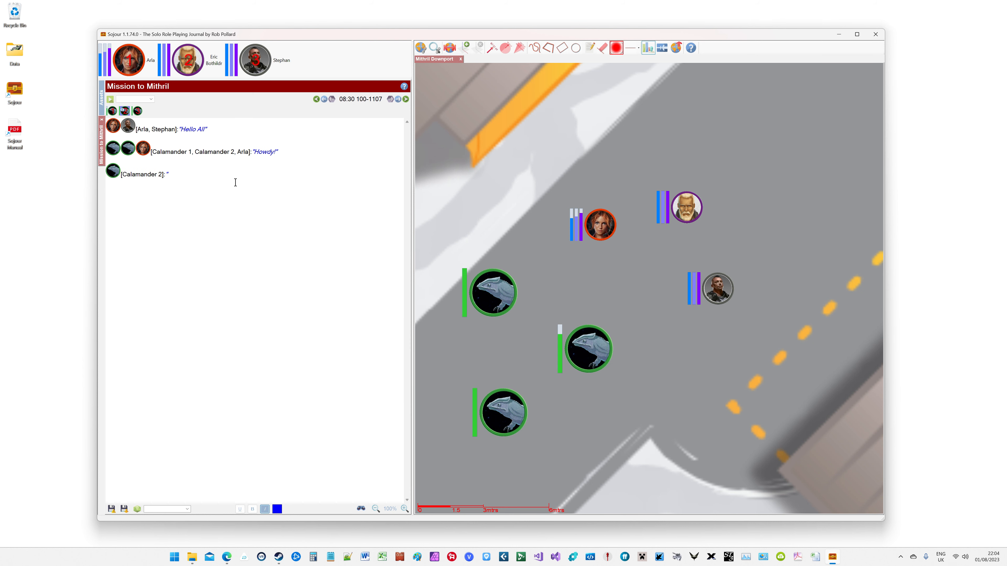
text(Grrrrr)
key(Return)
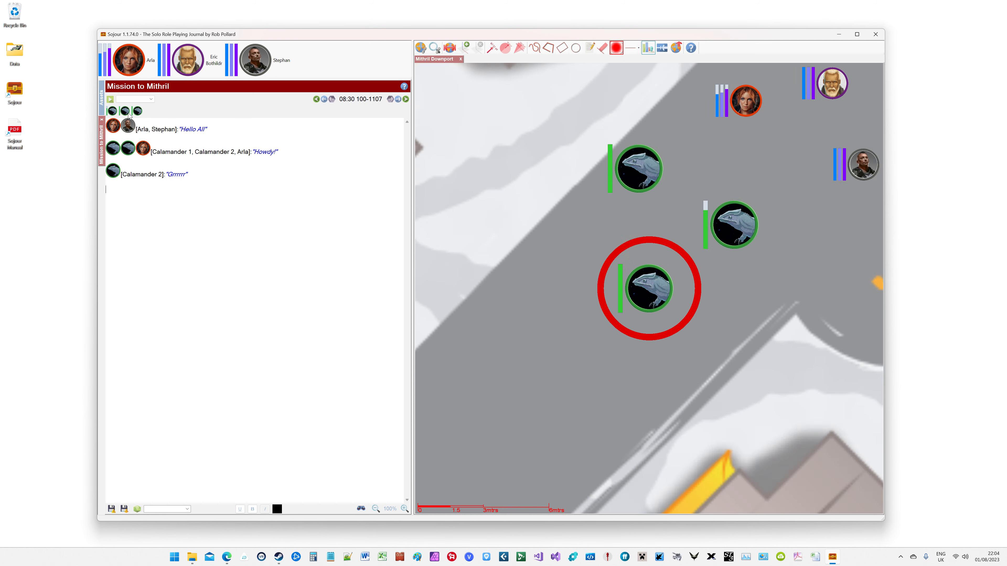
Return to the asset tree and reposition the first player character's token on the Mithril Downport map, between building 6 and the second player character.
mouse_move(127, 112)
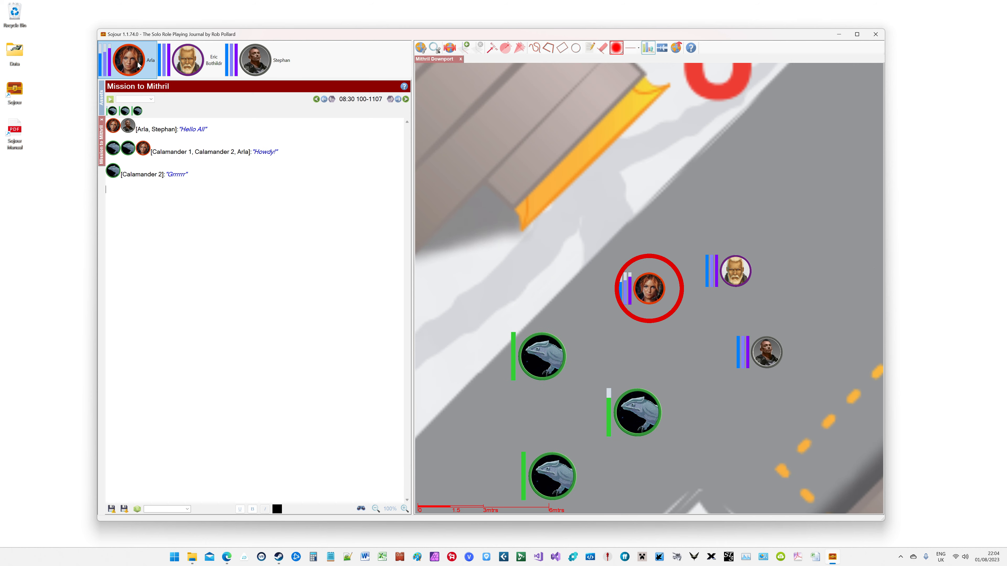
mouse_move(221, 61)
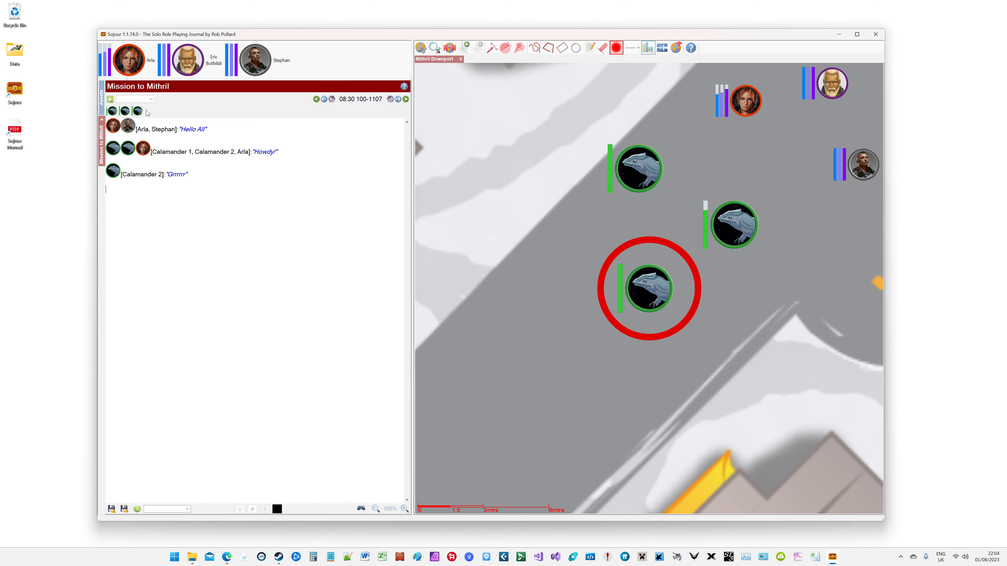
click(101, 98)
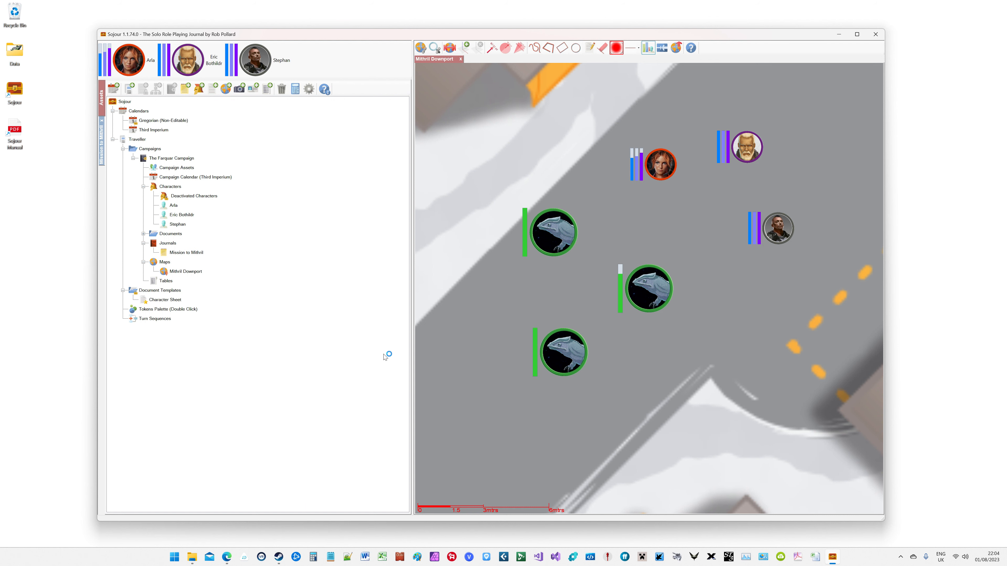
scroll(473, 304, down, 2)
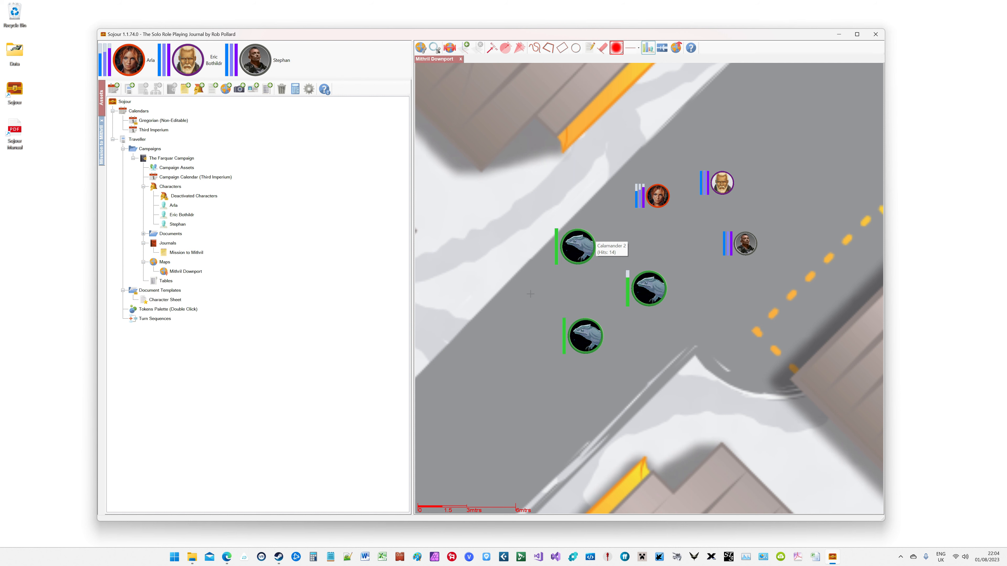
click(132, 60)
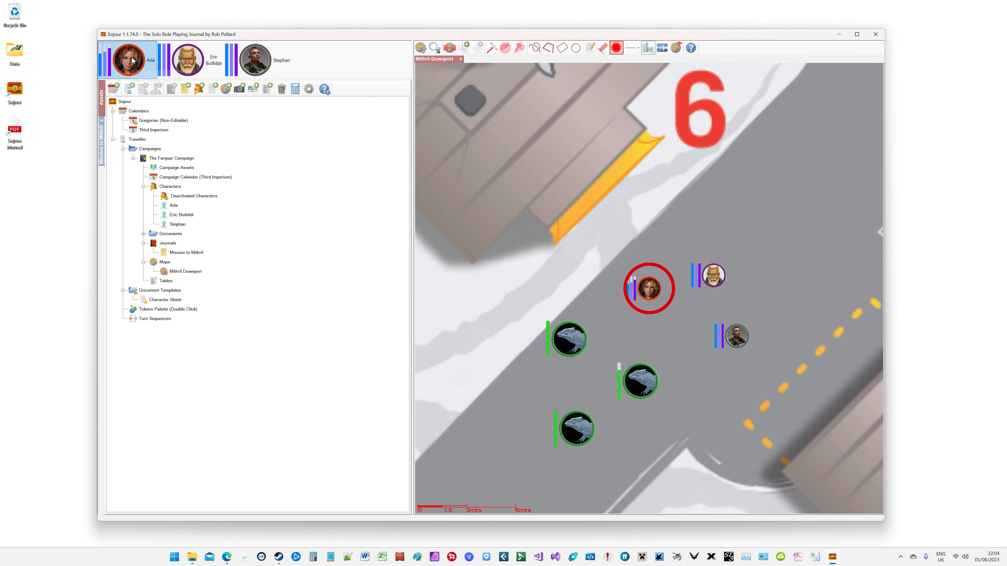
drag(133, 61, 669, 227)
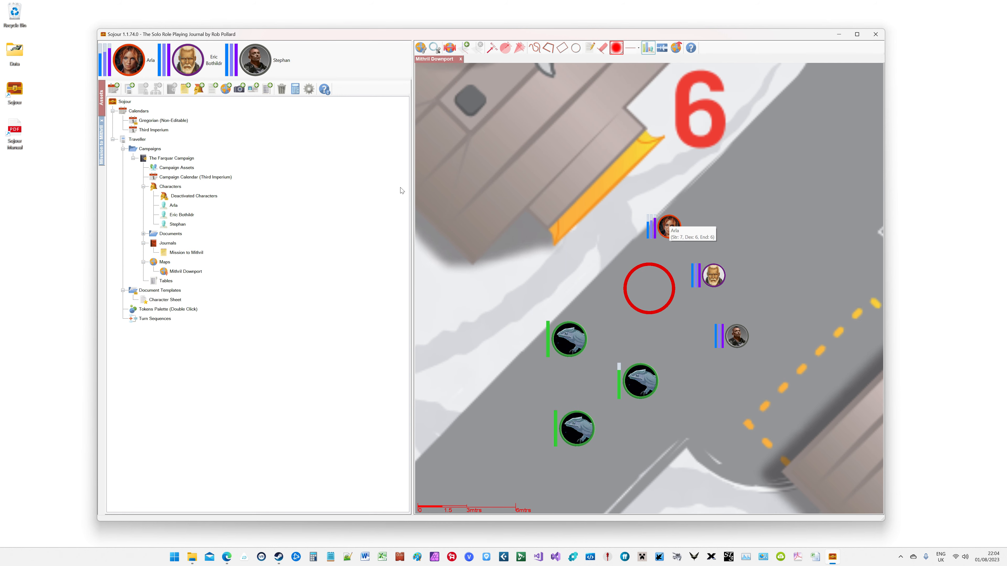
Add a fourth Calamander from the Tokens Palette to the map, below the third player character, and close the palette.
double_click(167, 310)
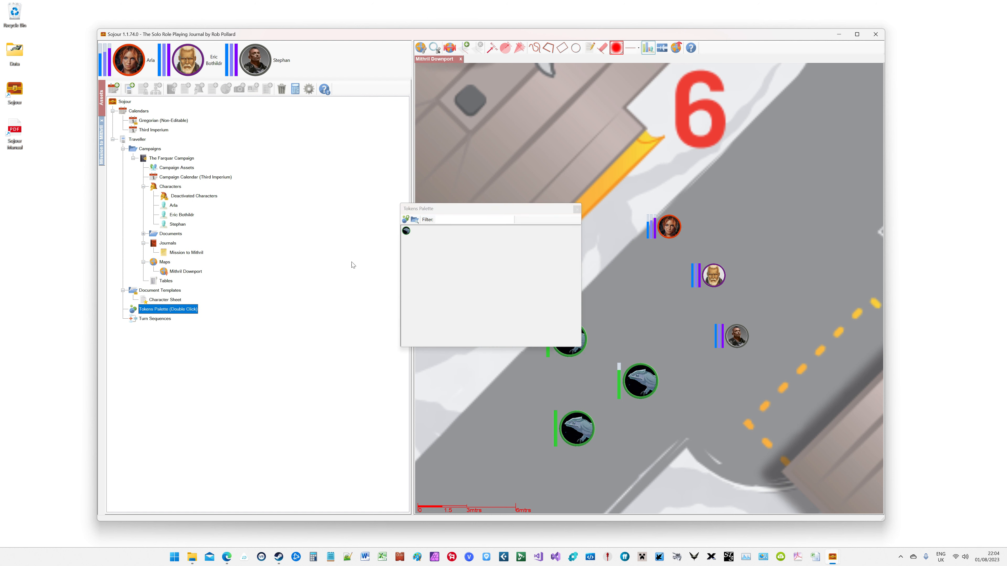
drag(406, 231, 687, 372)
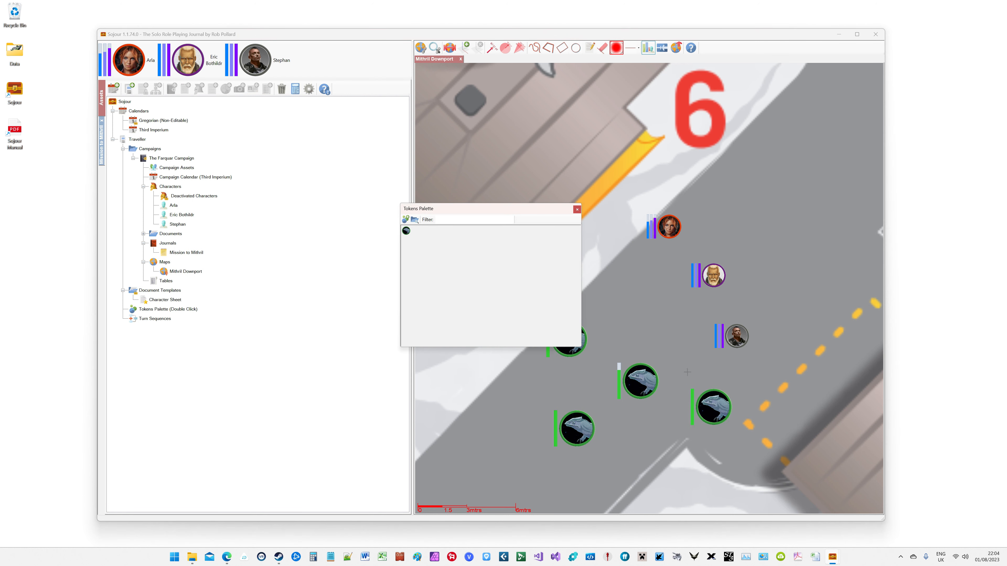
click(577, 209)
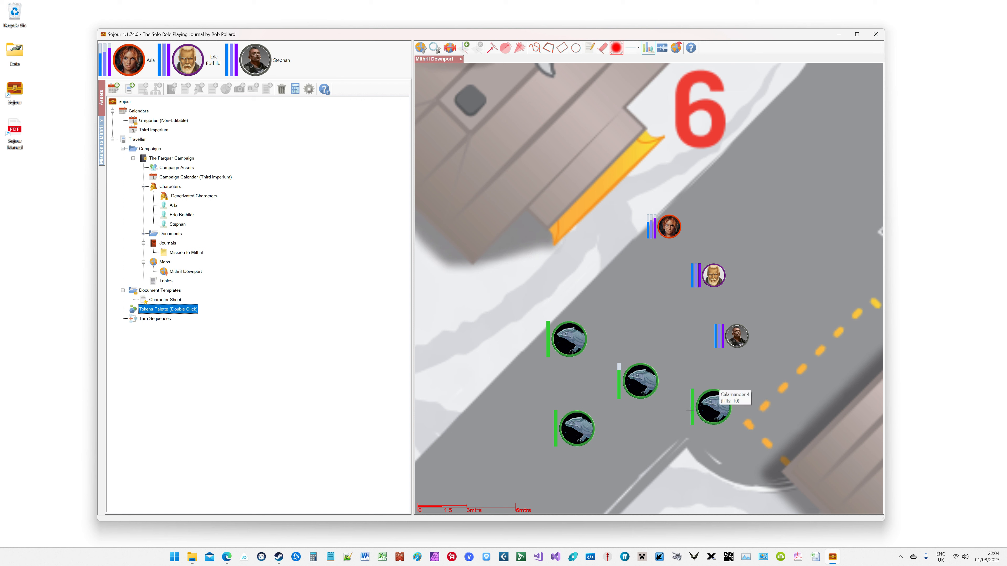
Review the Calamander token's properties in the Tokens Palette without changing them, and view the wider area of the map.
double_click(174, 309)
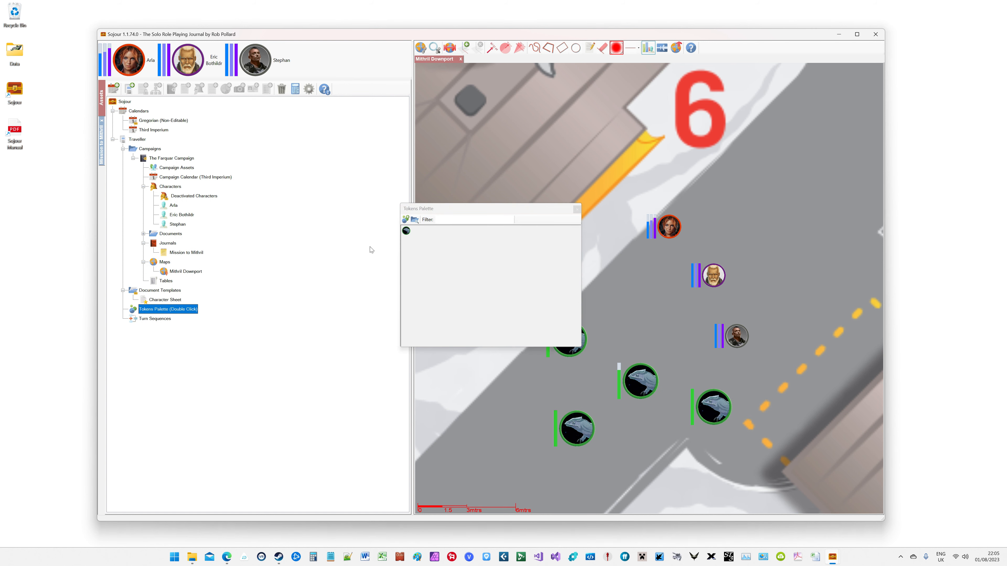
click(406, 232)
double_click(406, 232)
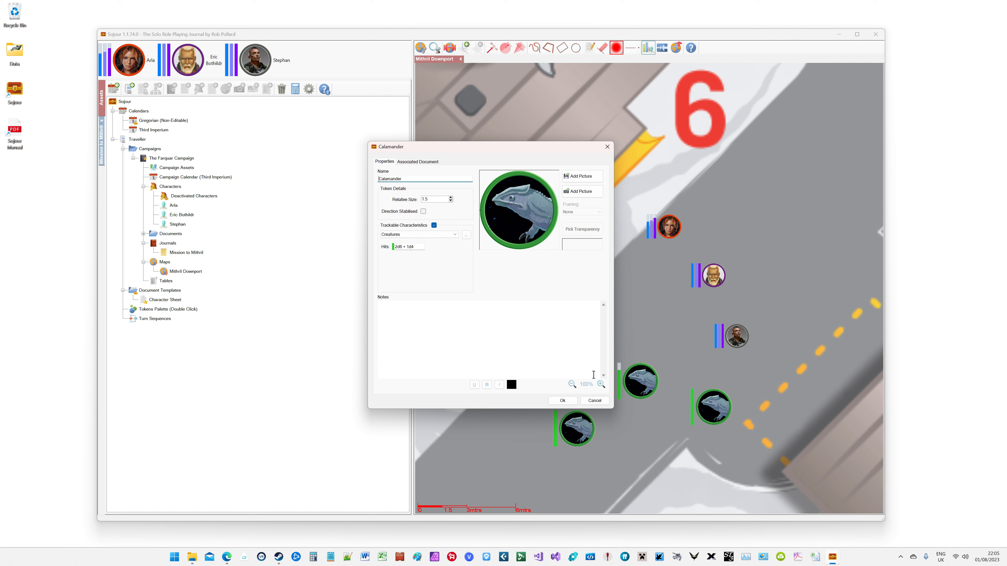
click(595, 400)
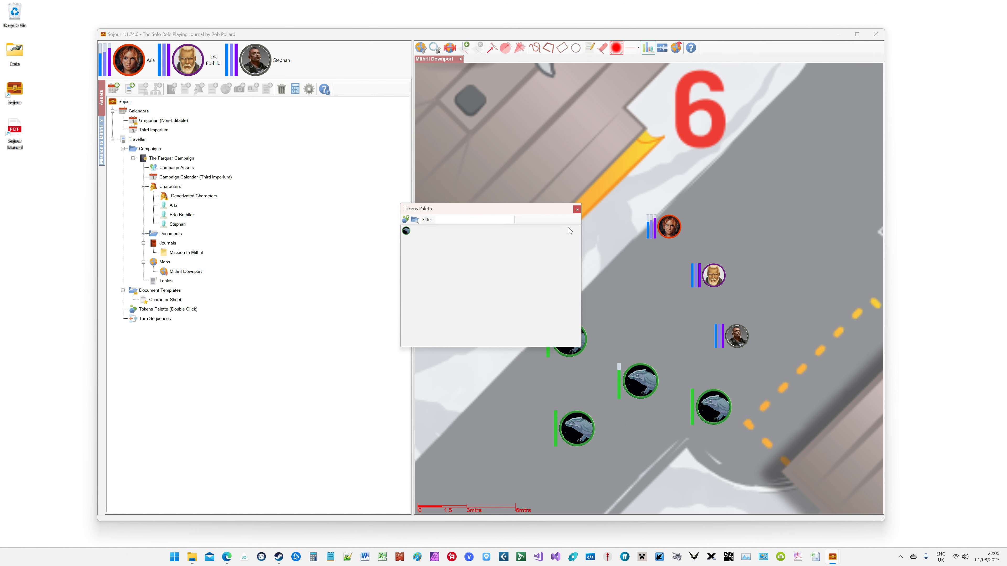
click(577, 209)
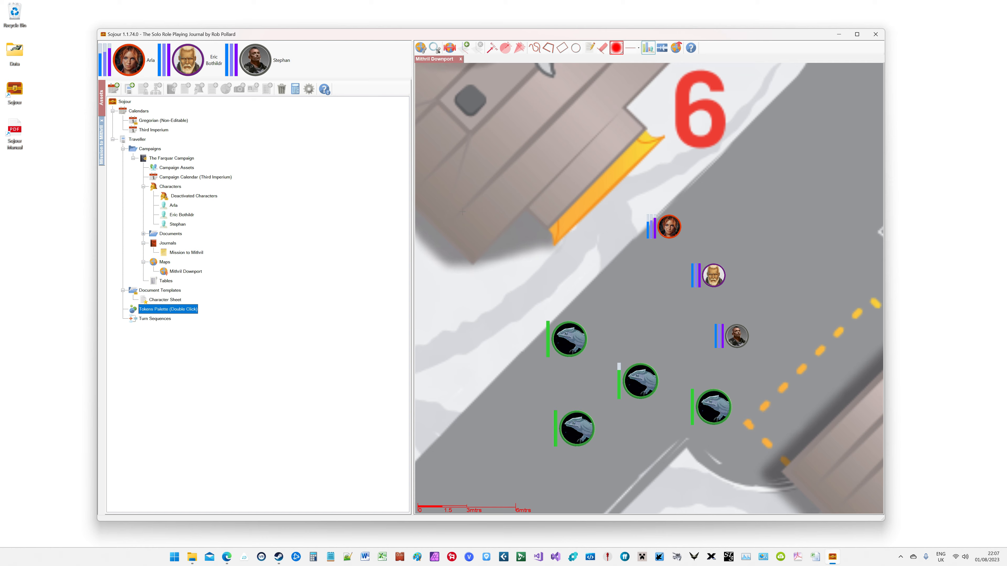
scroll(524, 193, down, 5)
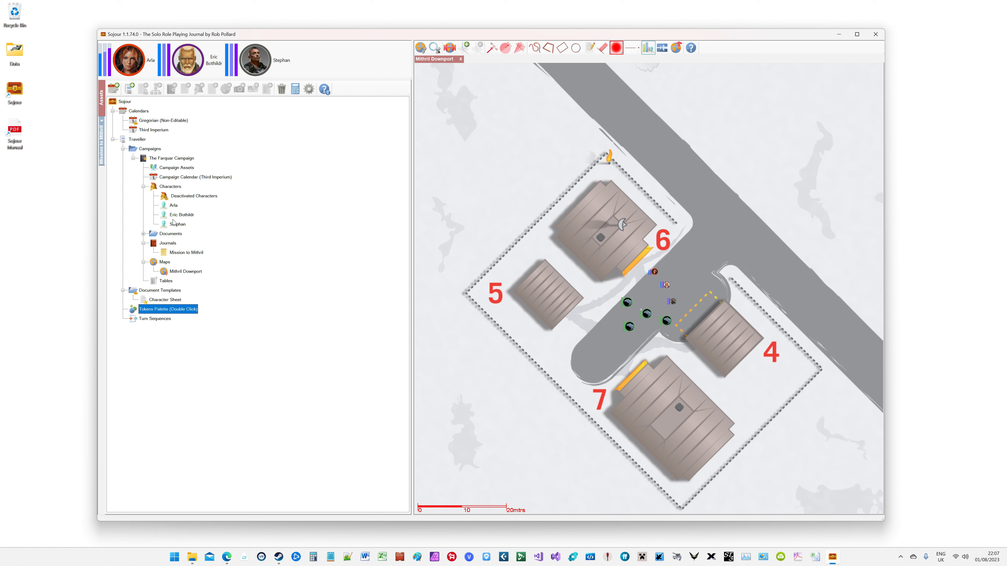
Start a new campaign asset in The Farquer Campaign and name it Pallas Athene.
right_click(182, 171)
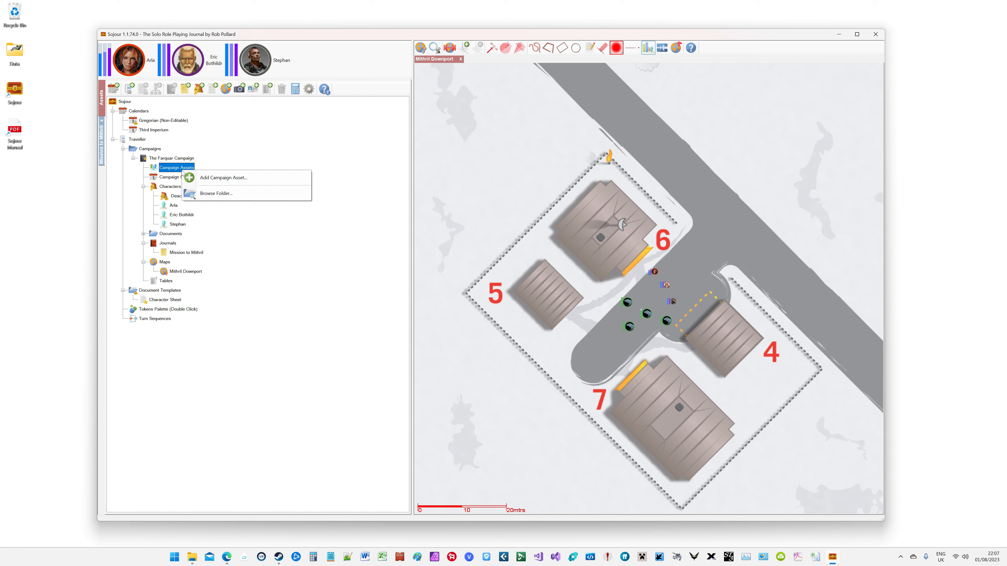
click(213, 178)
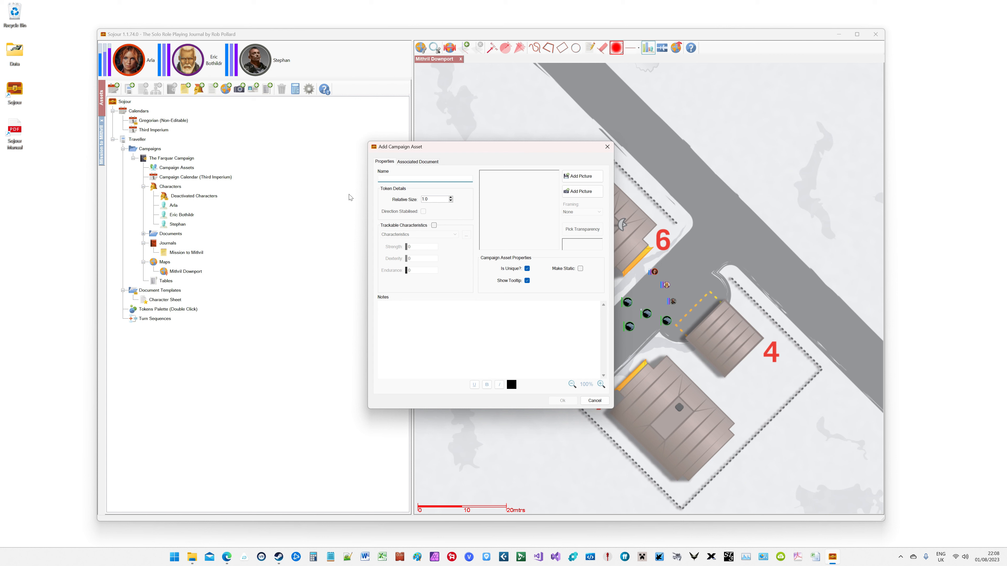
text(Starship)
key(BackSpace)
key(BackSpace)
key(BackSpace)
key(BackSpace)
key(BackSpace)
key(BackSpace)
key(BackSpace)
text(Pallas Athene)
Give the asset the green starship picture from the Data folder, view its associated document options, and save it.
click(573, 178)
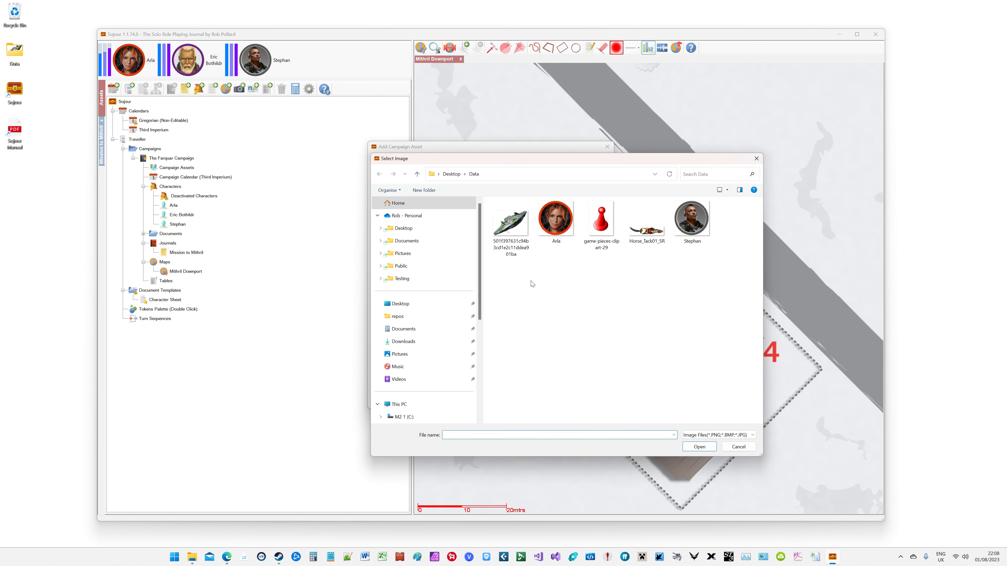
click(514, 230)
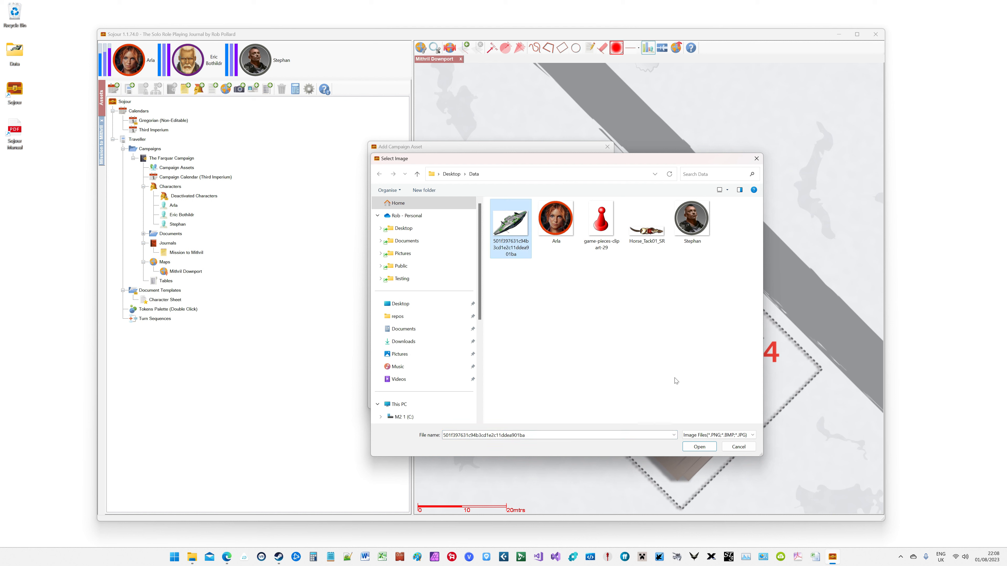
click(706, 450)
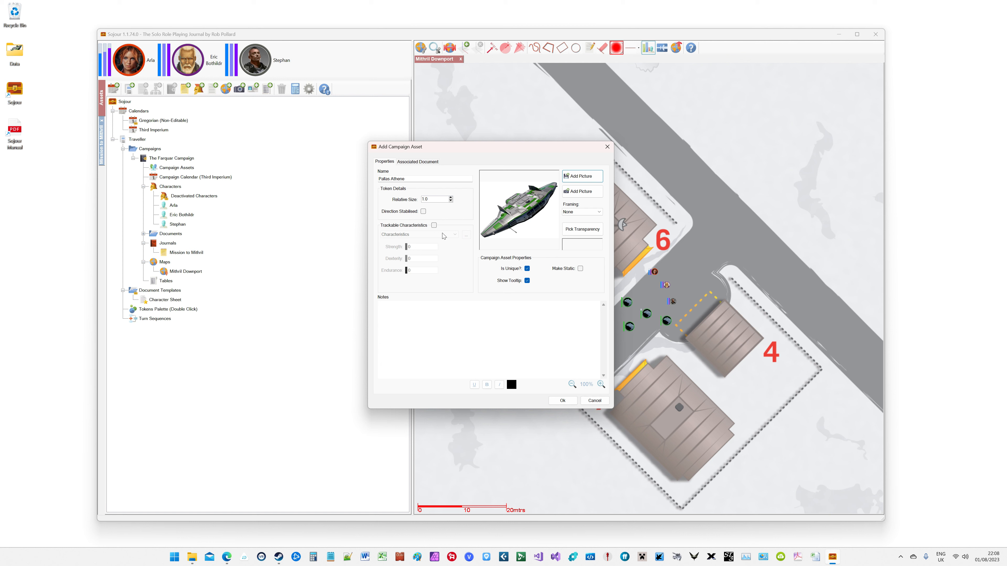
click(420, 162)
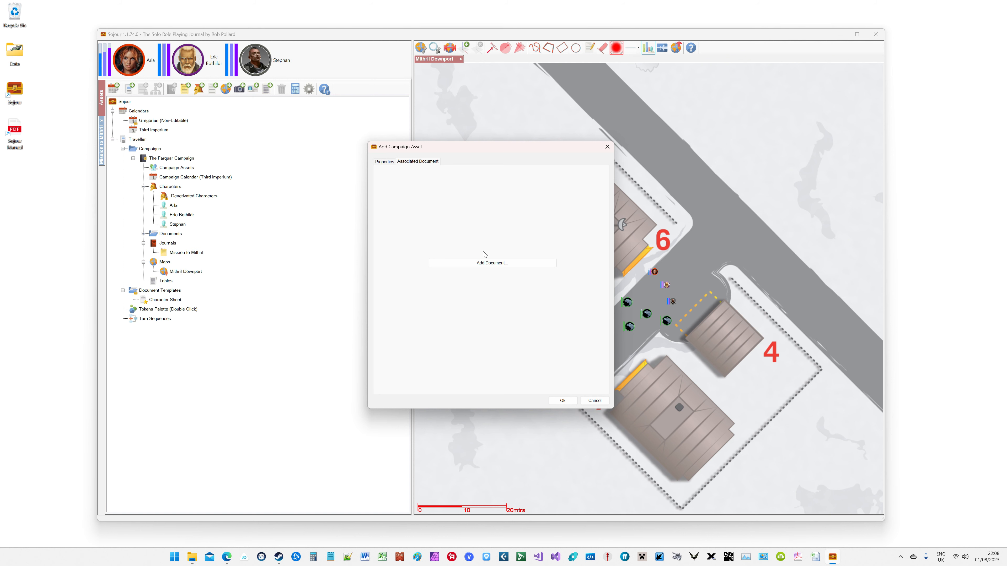
click(489, 264)
click(385, 162)
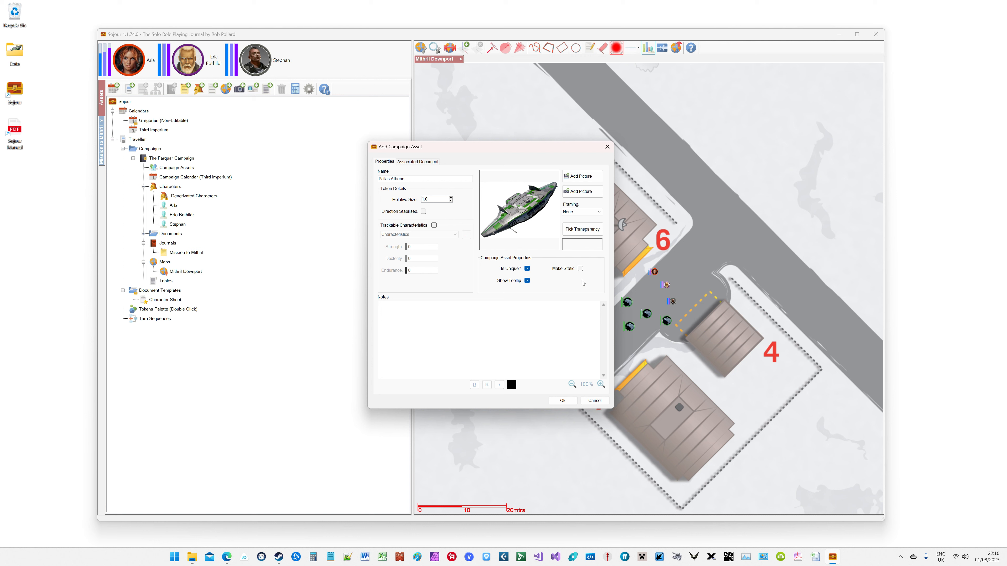
click(563, 401)
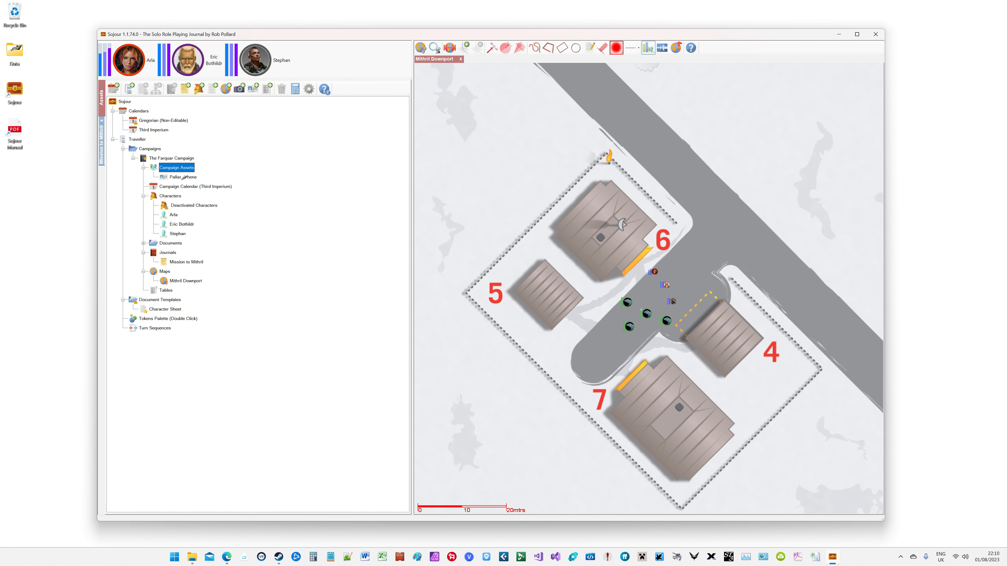
Place the Pallas Athene token on the Mithril Downport map and reposition it beside the first player character's token.
drag(438, 196, 676, 267)
scroll(650, 286, up, 5)
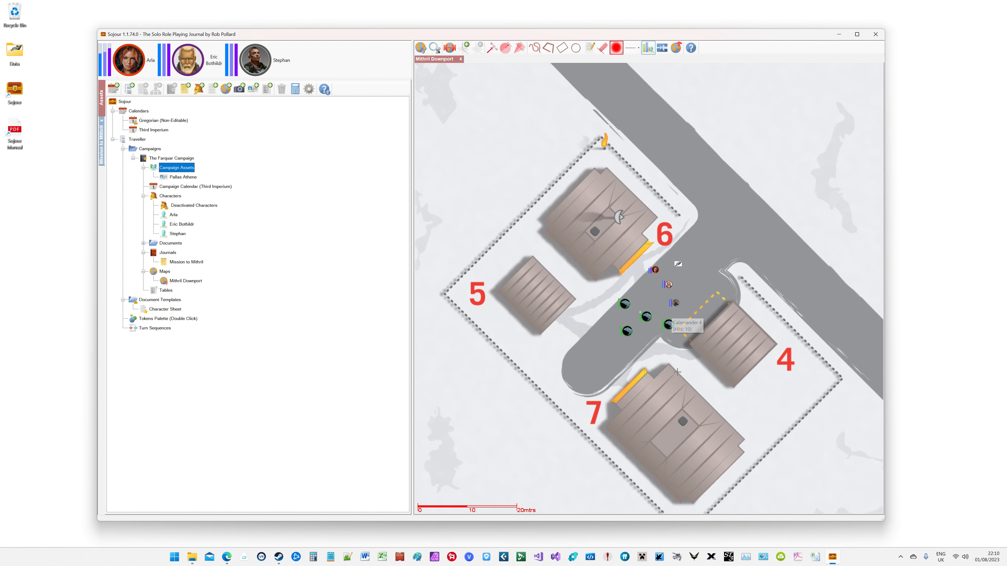
scroll(677, 372, up, 3)
key(Right)
key(Right)
key(Right)
key(Right)
key(Right)
key(Right)
key(Right)
key(Right)
key(Right)
key(Right)
key(Right)
key(Right)
key(Right)
key(Right)
key(Right)
key(Right)
key(Right)
key(Right)
key(Right)
key(Right)
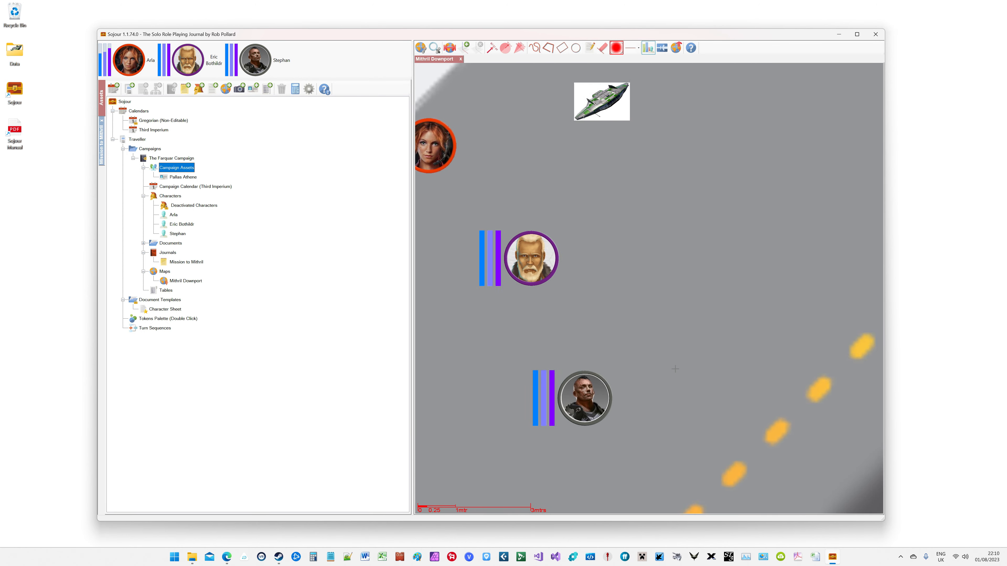
key(Up)
key(Up)
key(Up)
key(Up)
key(Up)
key(Up)
key(Up)
key(Up)
key(Up)
key(Up)
key(Up)
key(Left)
key(Left)
key(Left)
key(Left)
scroll(633, 302, up, 2)
drag(631, 293, 700, 358)
scroll(604, 348, down, 3)
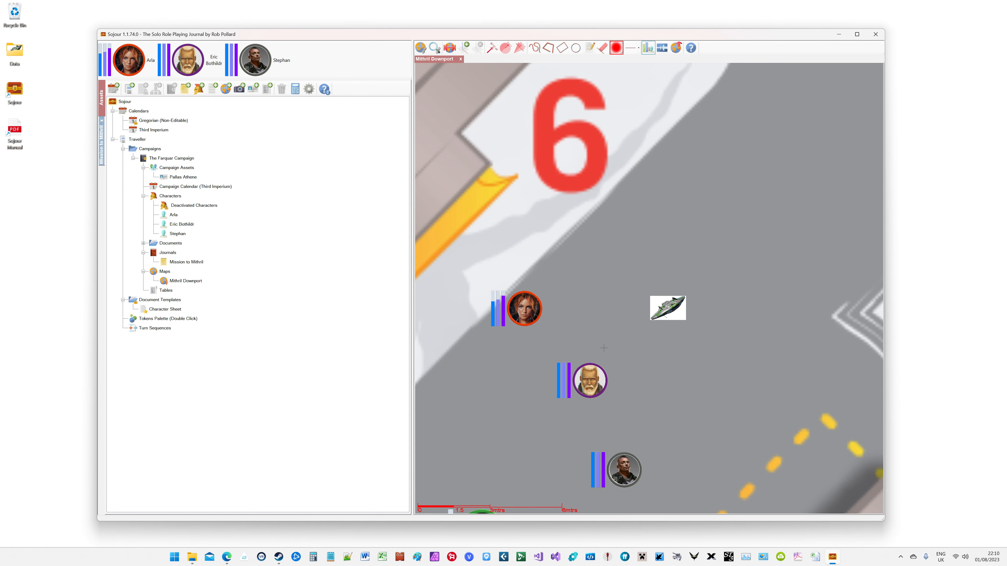
drag(670, 310, 611, 281)
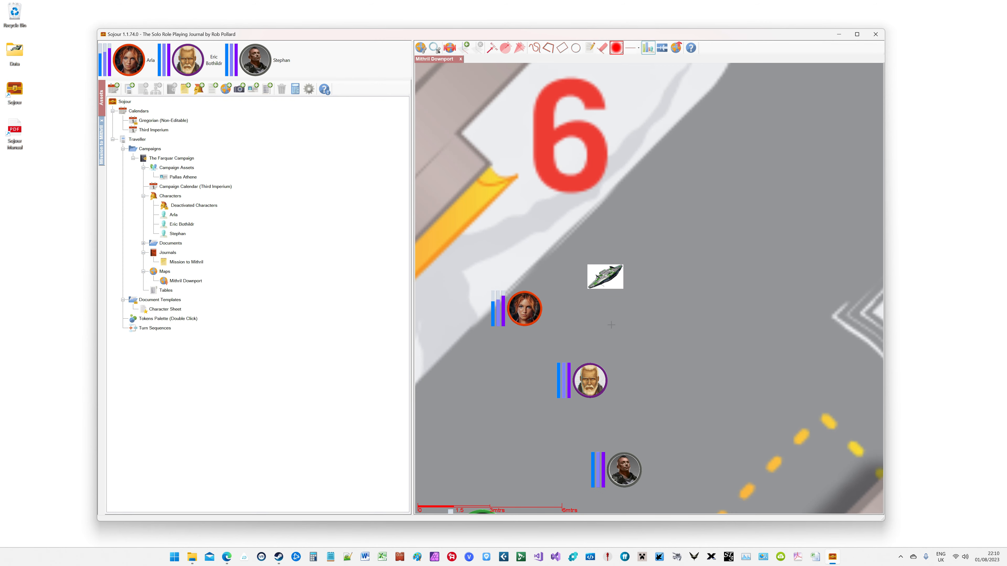
Delete the Pallas Athene token from the map, check the asset's properties, and remove the asset from the campaign.
right_click(609, 278)
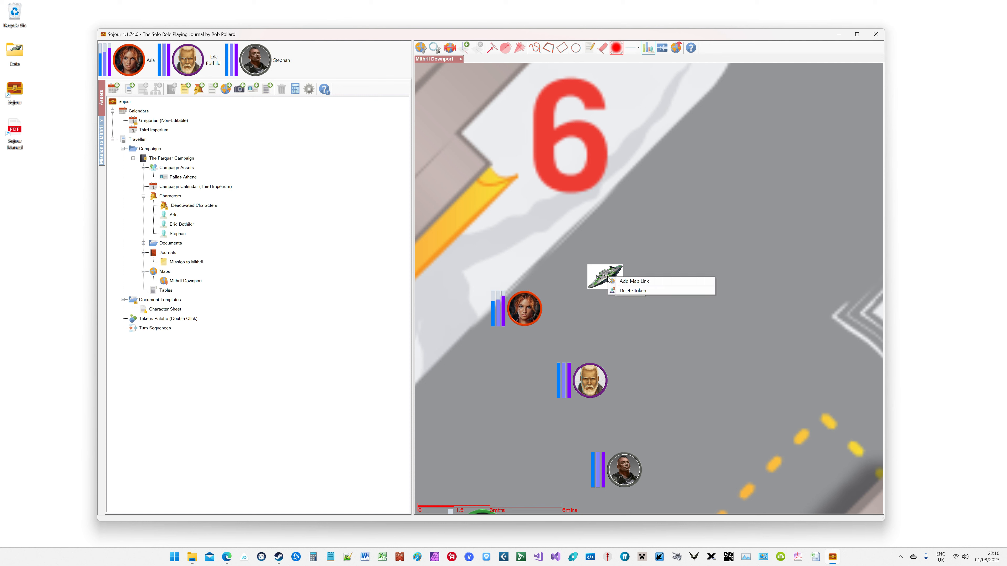
click(624, 292)
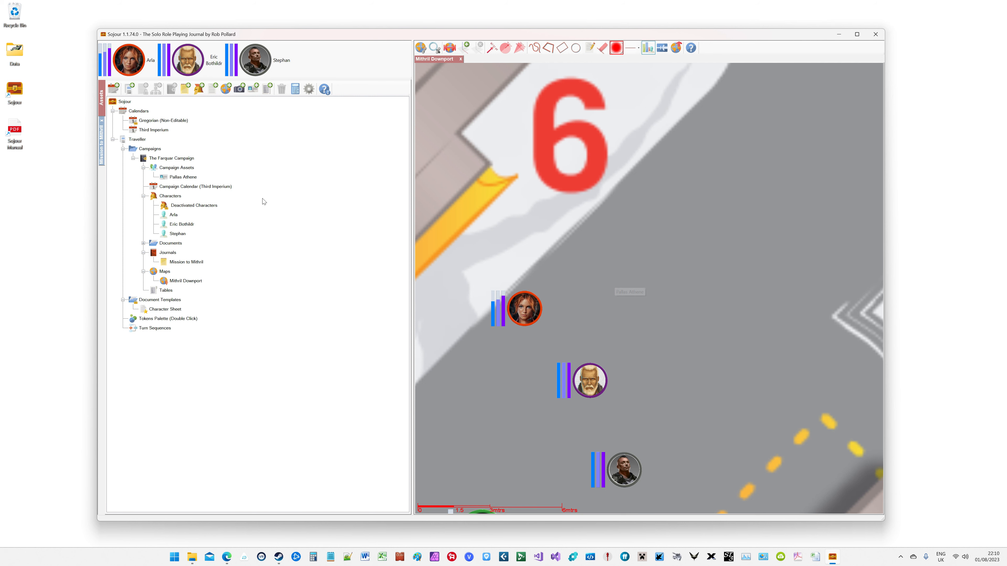
double_click(190, 180)
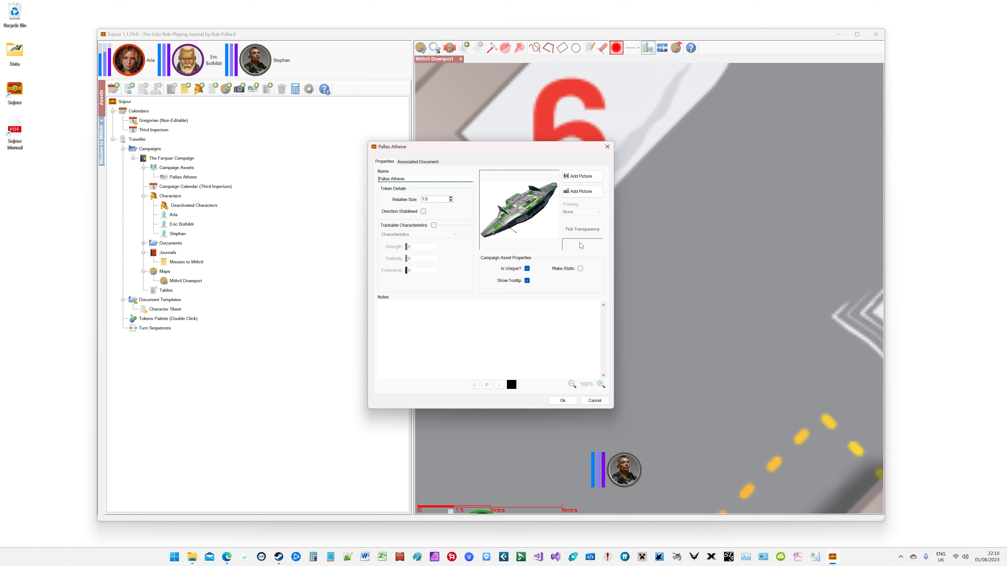
click(595, 401)
right_click(183, 179)
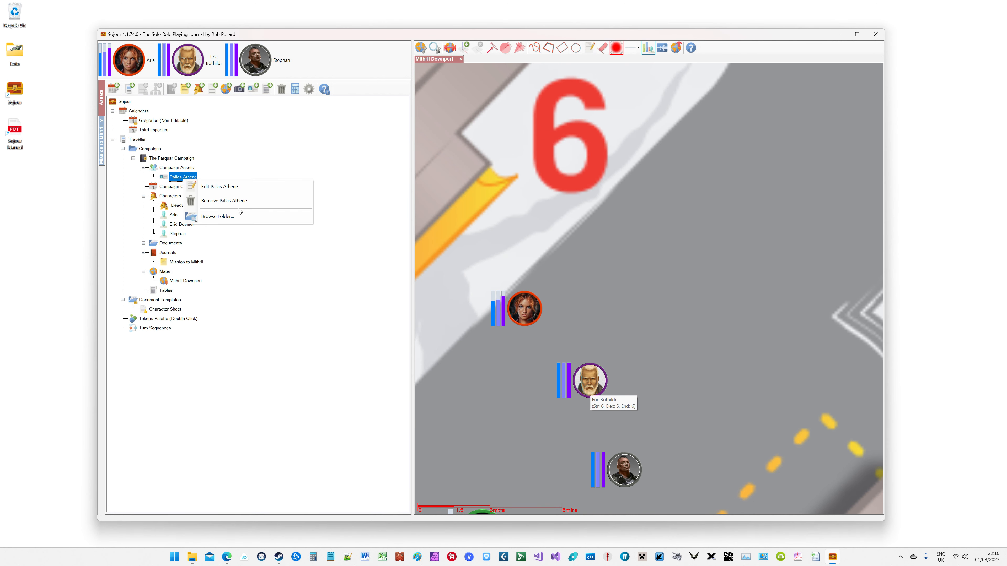
click(224, 200)
click(490, 300)
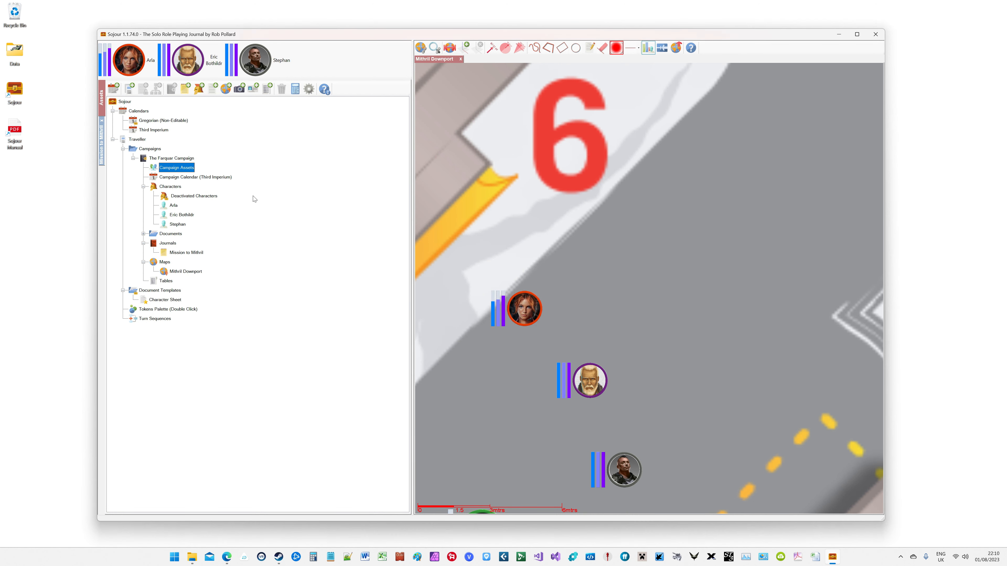
Start a new campaign asset named Pallas Athene and give it the green starship picture from the Data folder.
right_click(181, 167)
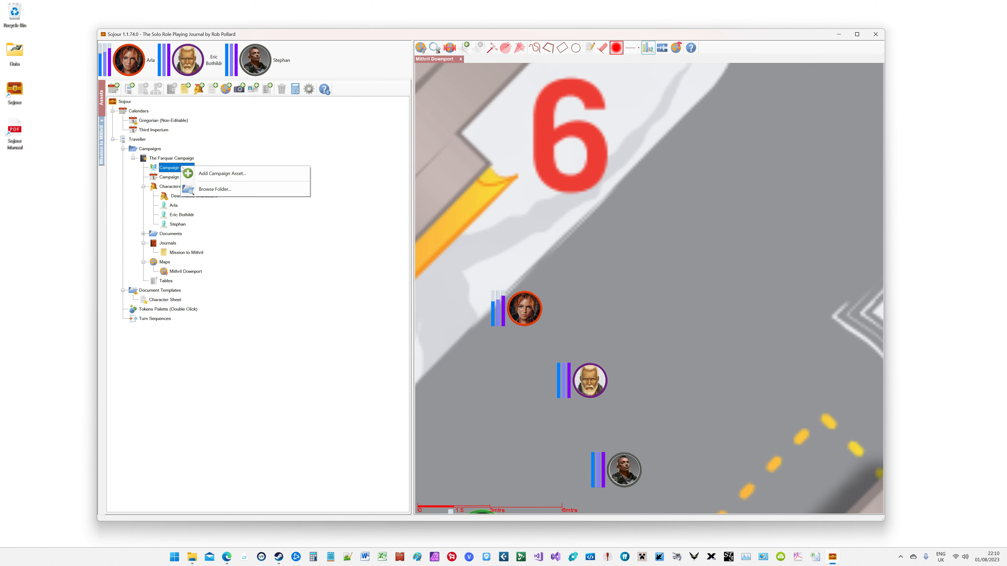
click(232, 177)
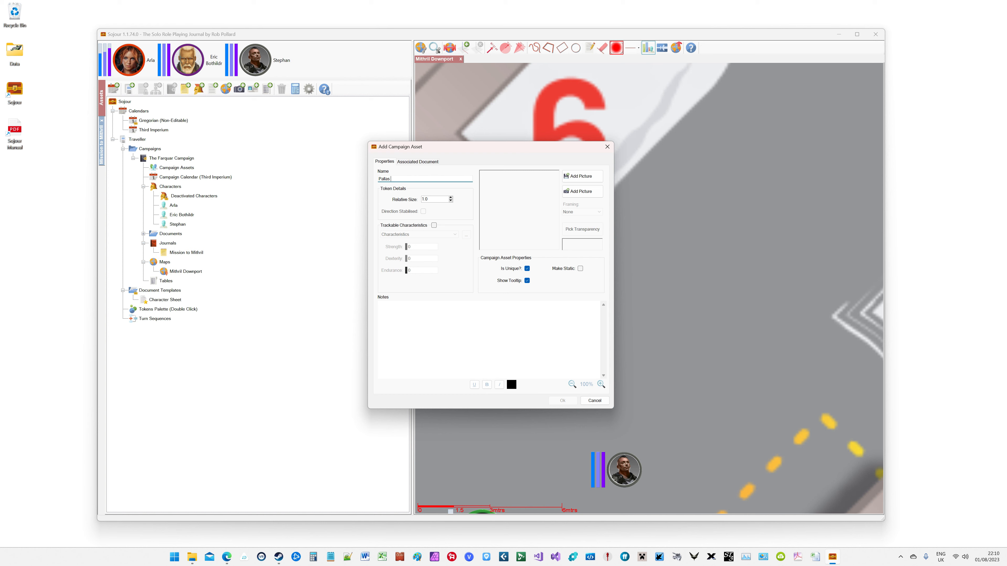
text(Pallas Athene)
click(577, 177)
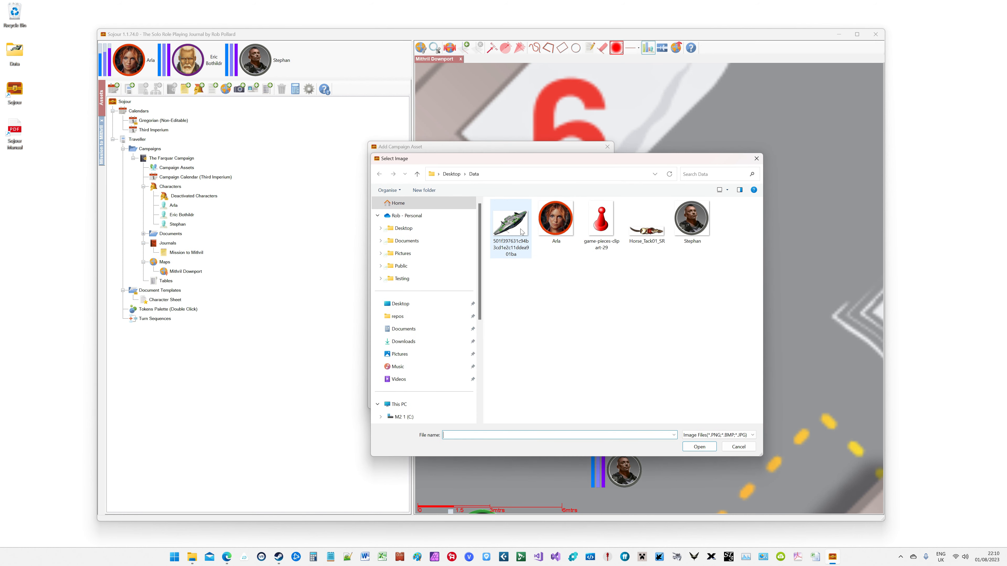
click(515, 232)
click(698, 447)
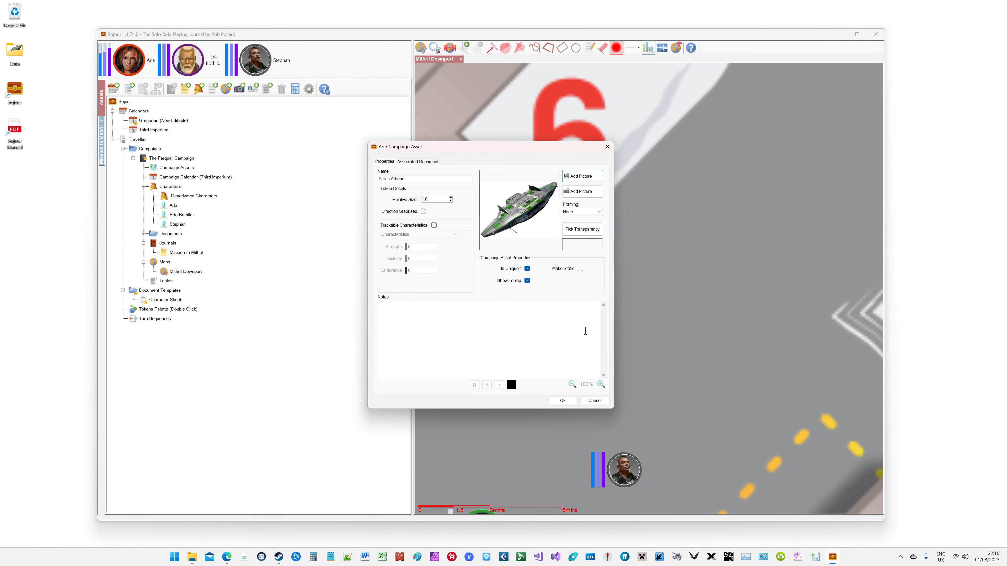
Make the starship picture's white background transparent, increase the token's relative size, and save the asset.
click(580, 233)
click(544, 230)
click(438, 198)
click(563, 400)
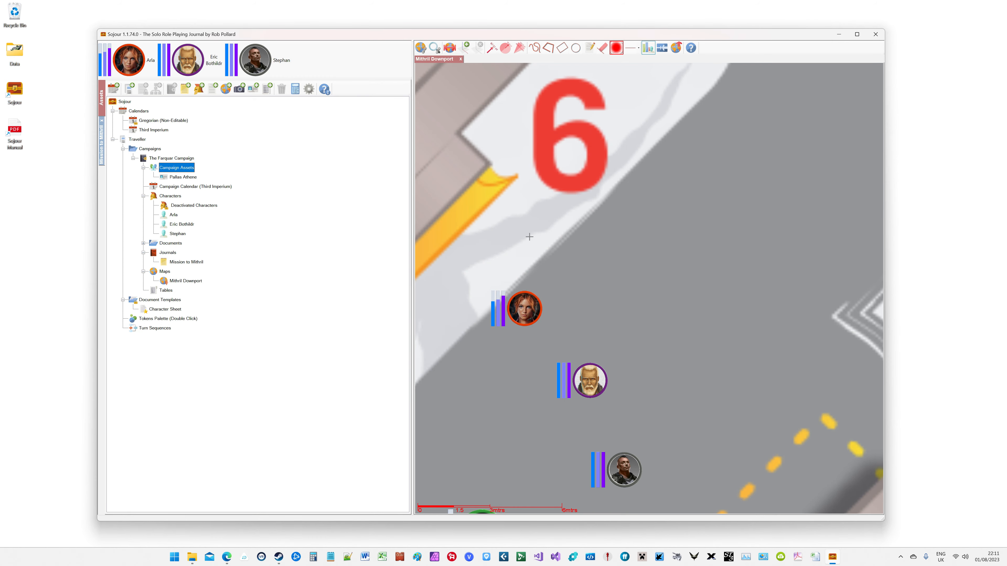
Place the Pallas Athene token on the road junction northeast of the player characters and shift it slightly southeast.
scroll(515, 235, down, 4)
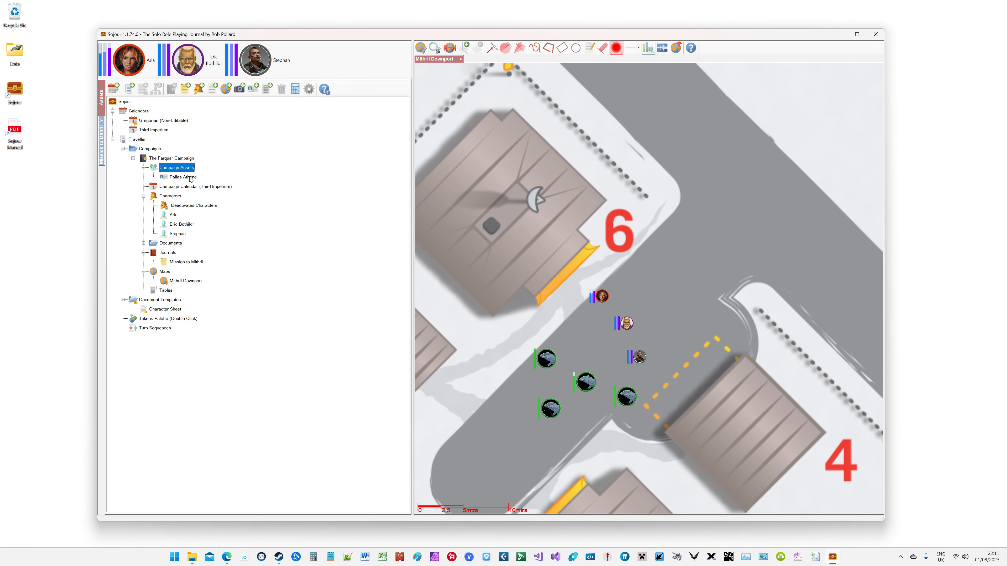
mouse_move(193, 178)
drag(226, 185, 731, 206)
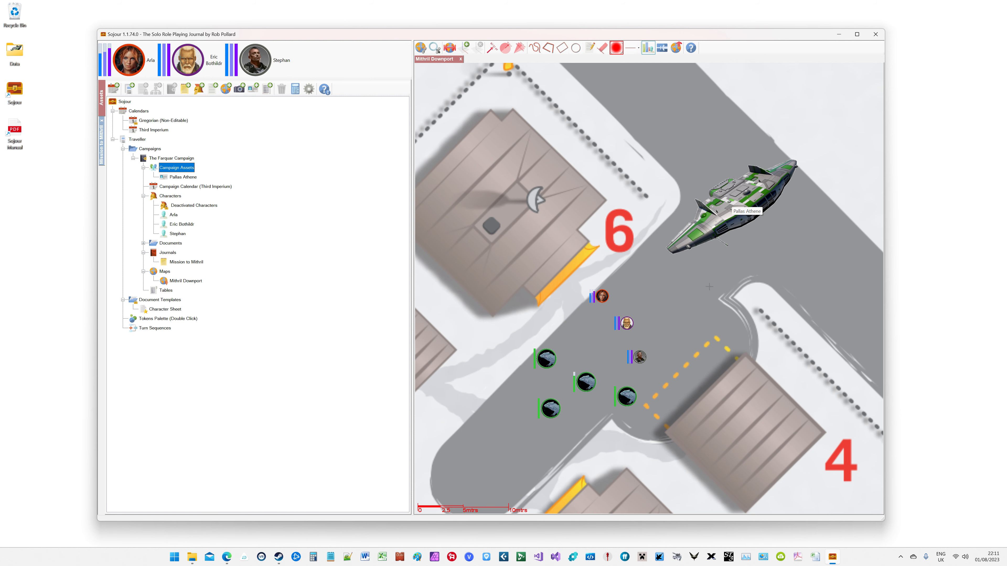
scroll(743, 333, up, 3)
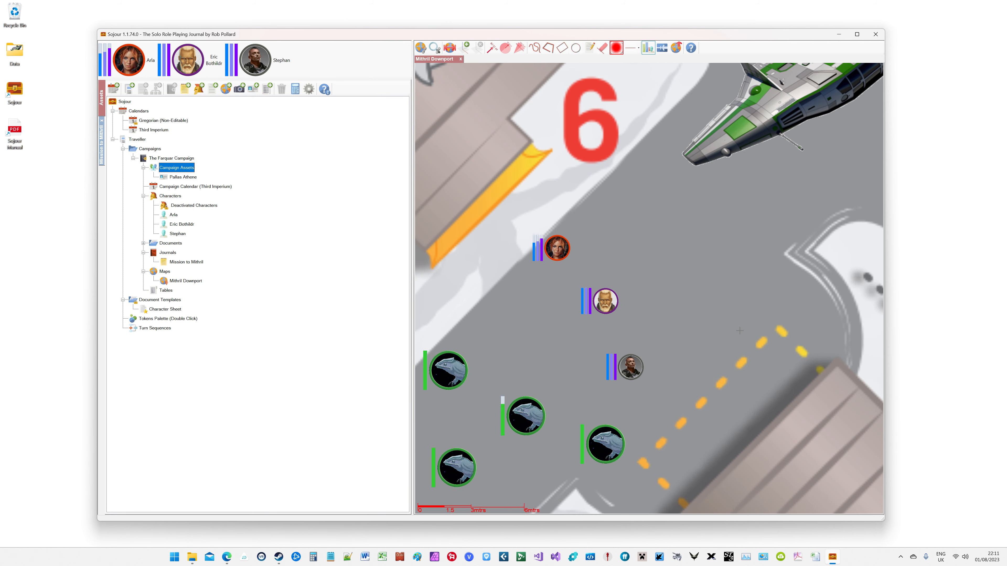
scroll(737, 266, down, 3)
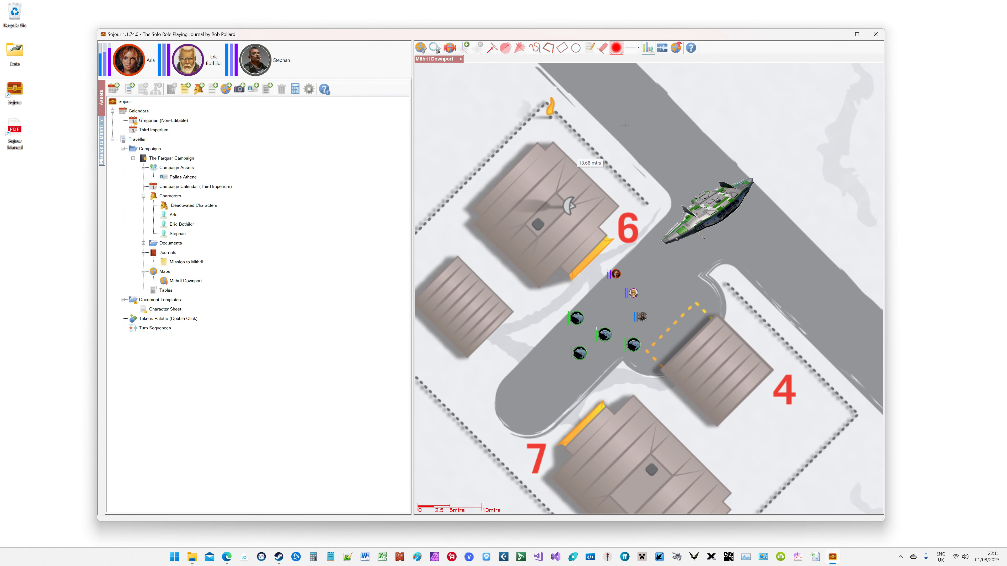
drag(625, 125, 723, 219)
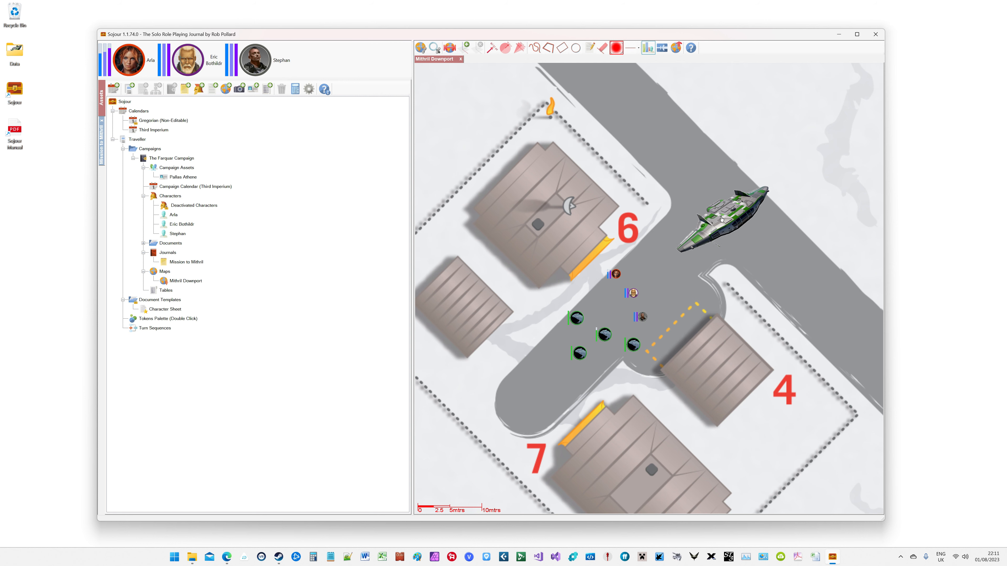
scroll(738, 256, up, 3)
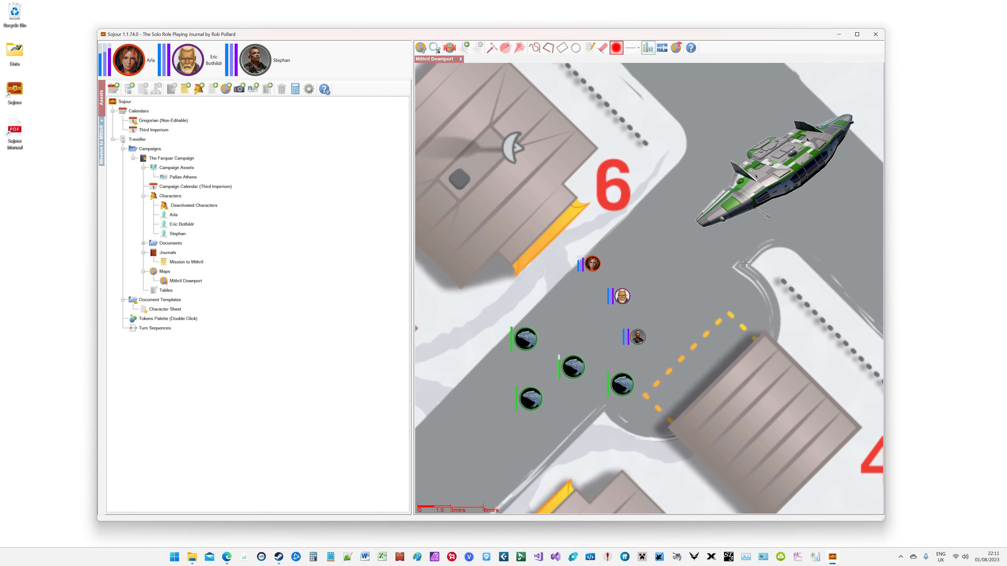
key(Right)
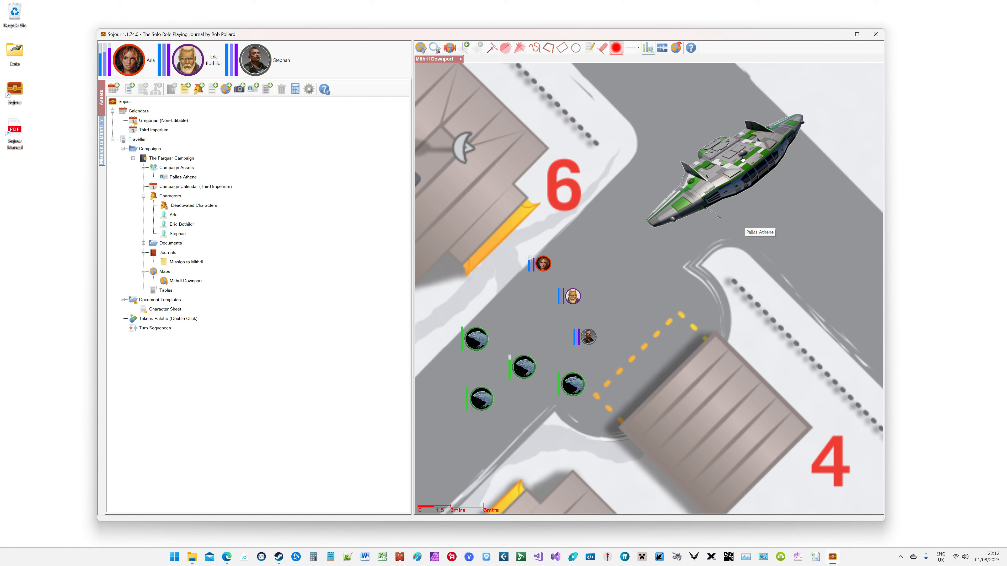
Rotate the Pallas Athene token clockwise on the map until the ship lies almost horizontal.
scroll(743, 162, down, 4)
scroll(741, 166, down, 2)
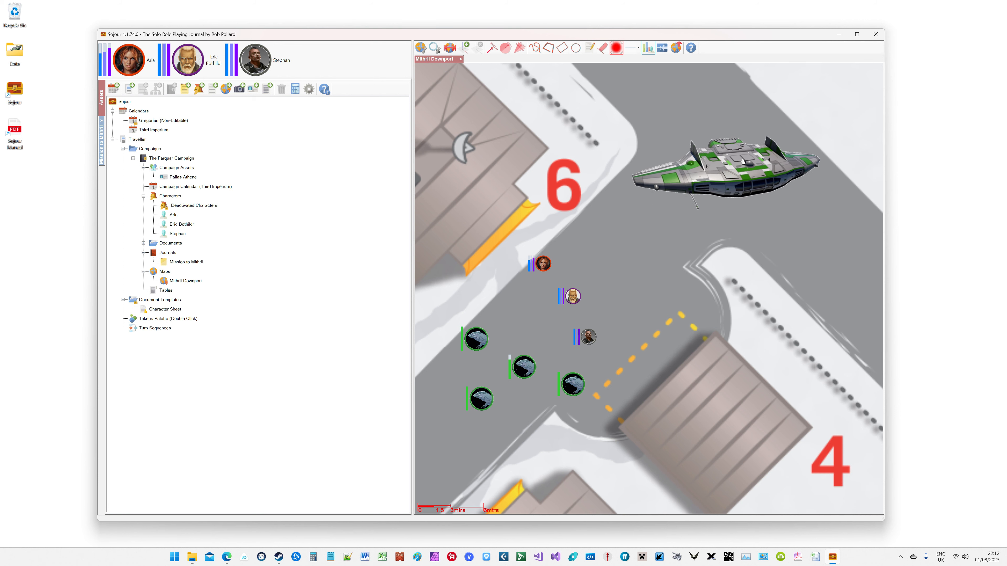
scroll(740, 171, up, 1)
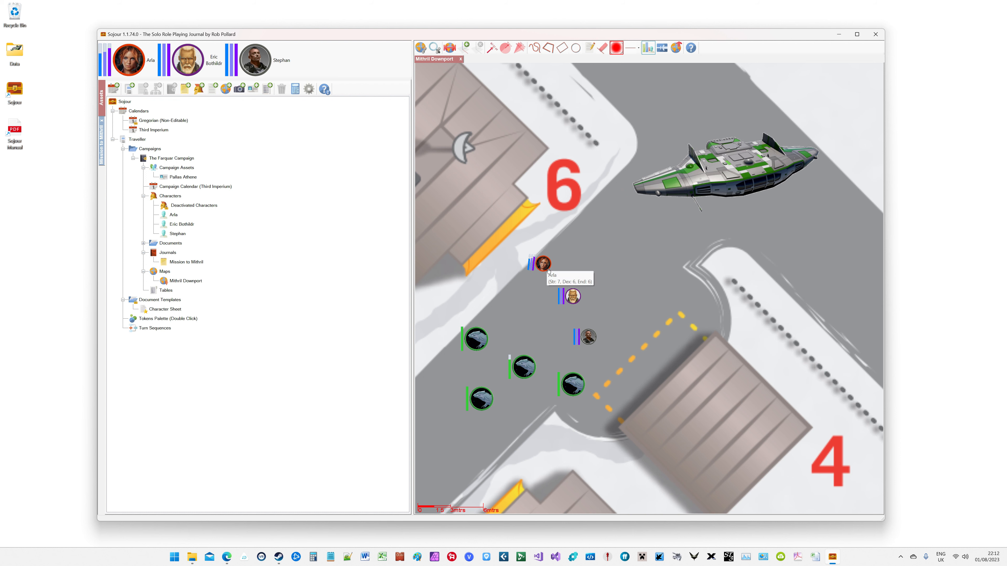
scroll(546, 267, down, 1)
Move the first player character's token toward the ship and slightly rotate both that token and the northwestern Calamander.
mouse_move(546, 267)
mouse_down()
mouse_move(591, 252)
mouse_move(563, 257)
mouse_up()
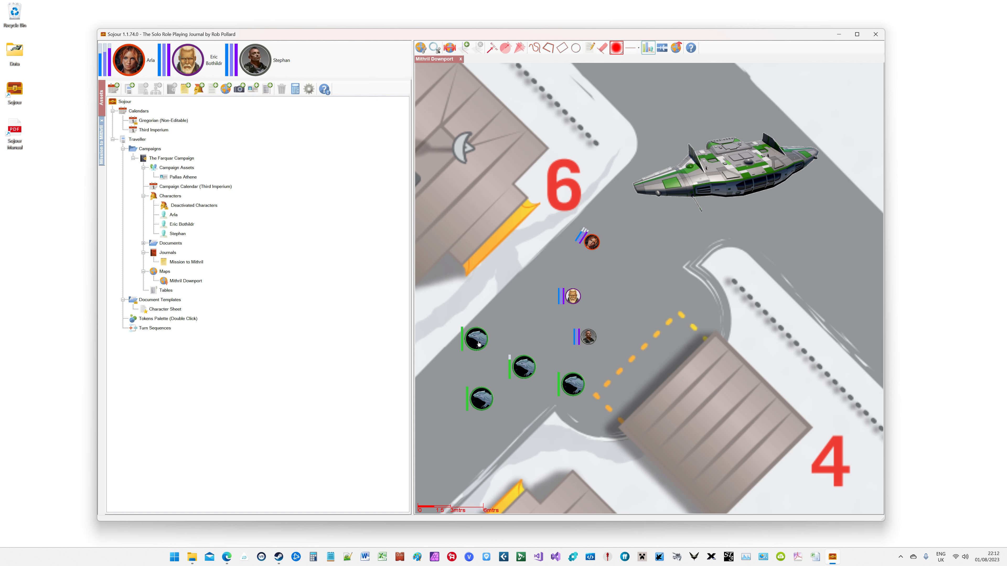
scroll(479, 344, up, 1)
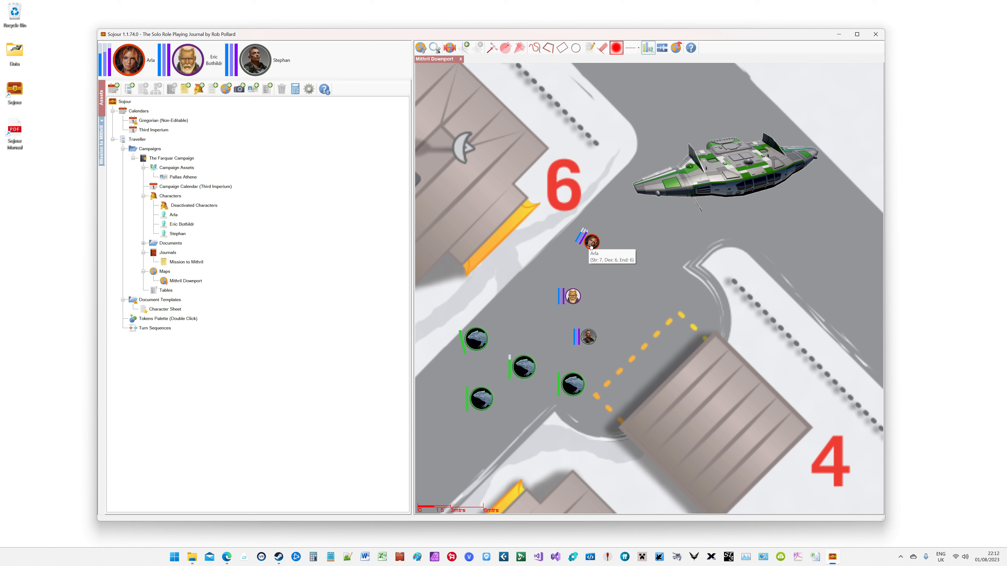
scroll(590, 247, up, 1)
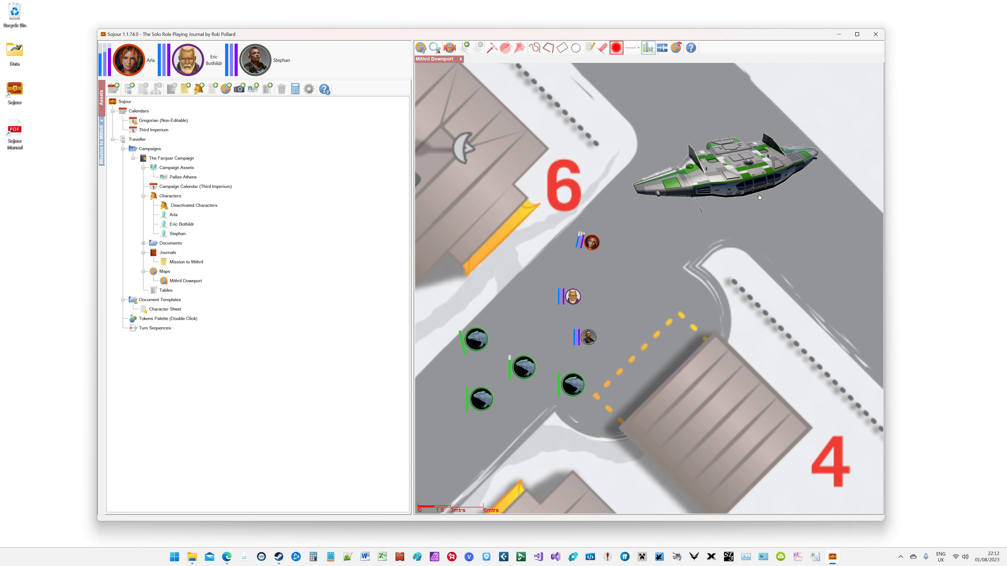
scroll(782, 236, up, 3)
scroll(783, 235, right, 2)
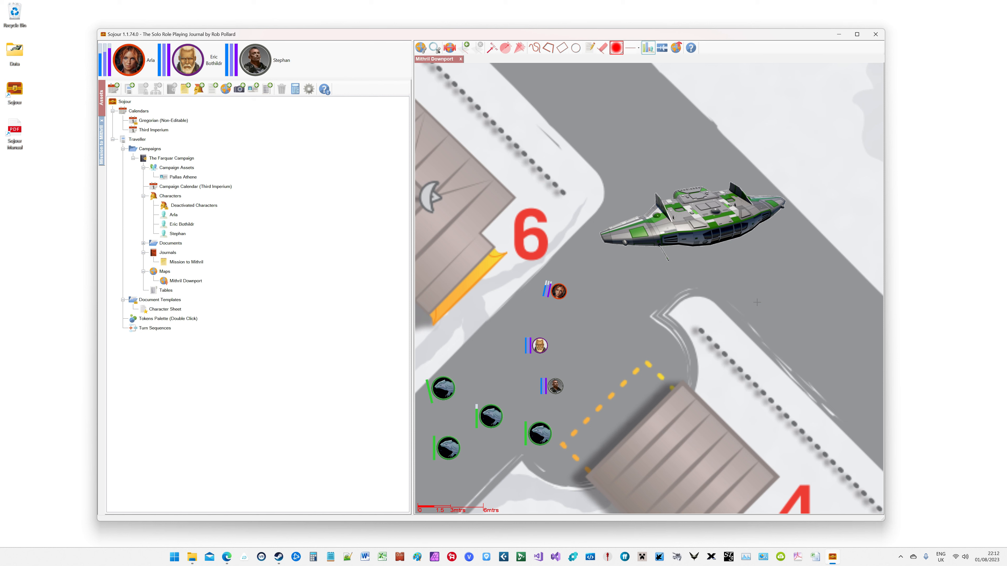
Switch to the Mission To Mithril PDF in Microsoft Edge and display the overland hex map with its terrain legend.
mouse_move(561, 294)
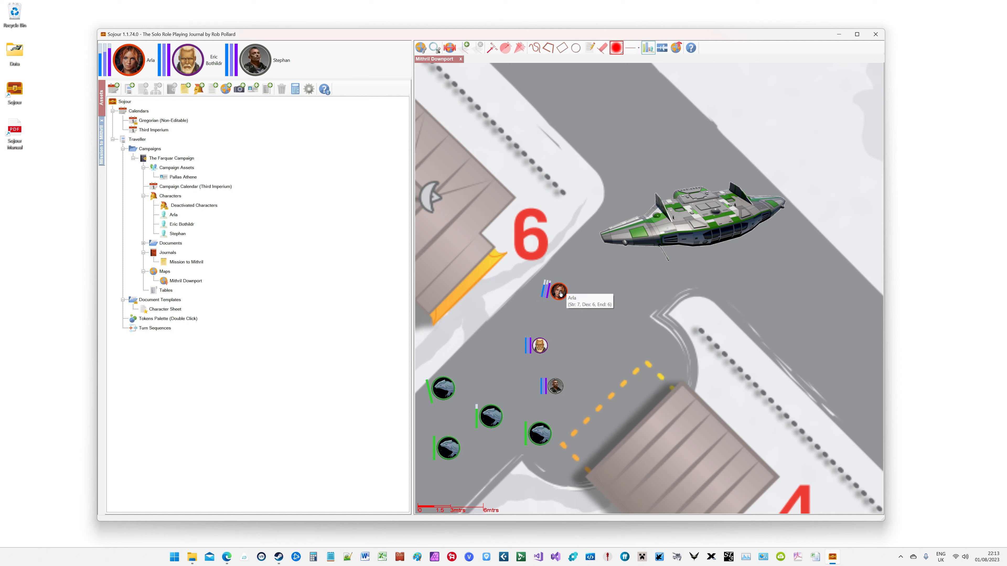
mouse_move(442, 393)
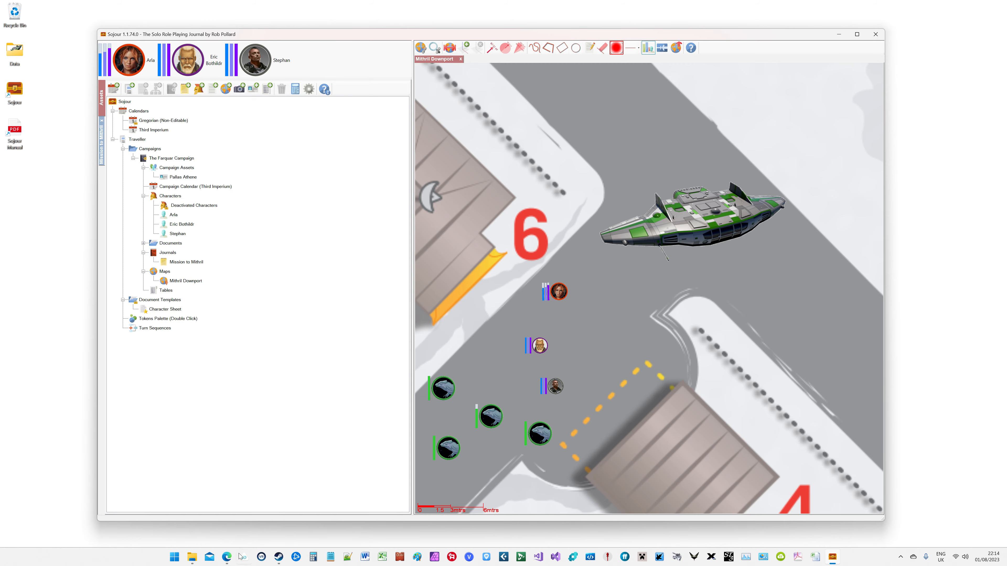
mouse_move(228, 560)
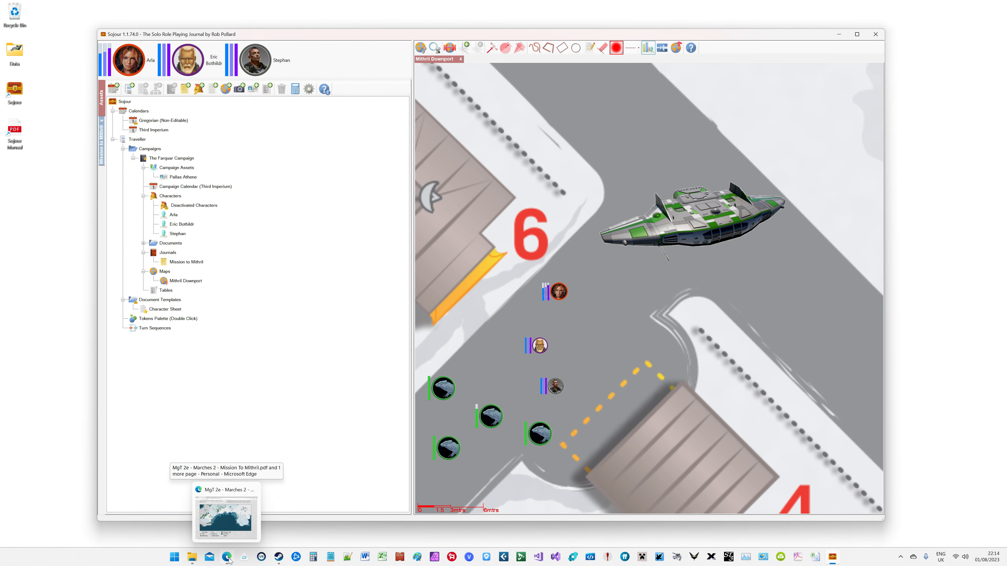
click(229, 560)
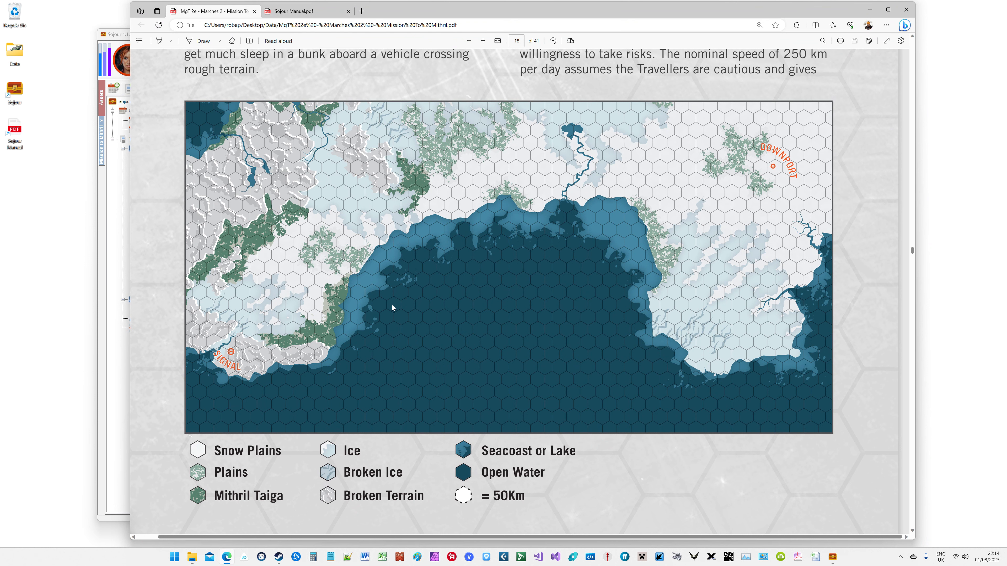
click(114, 34)
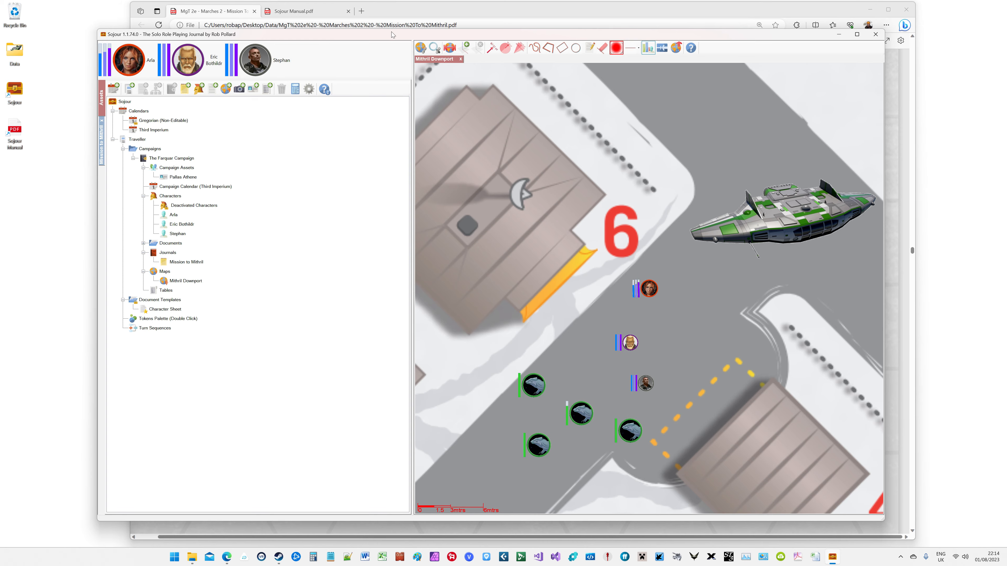
click(403, 16)
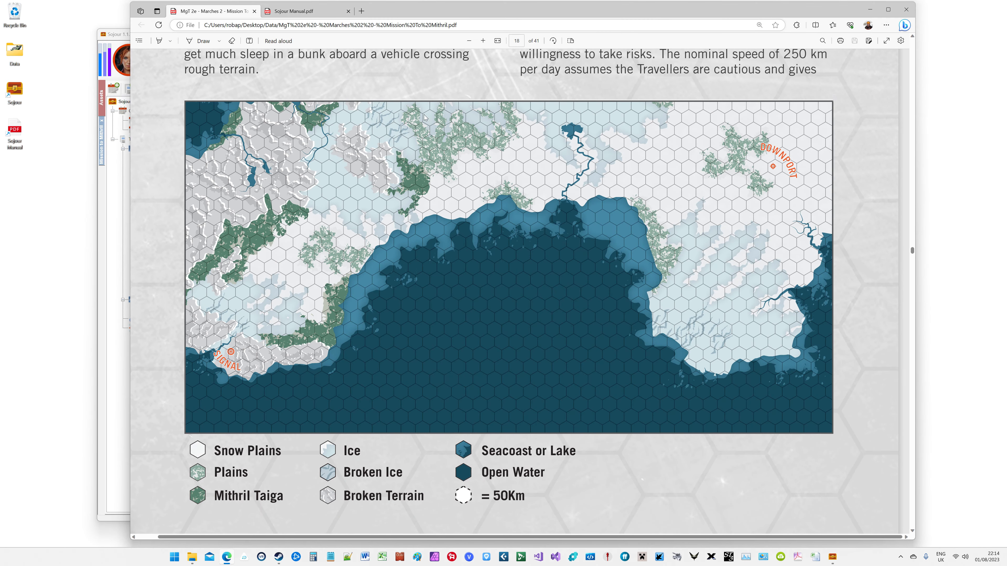
scroll(428, 127, up, 10)
scroll(428, 126, down, 10)
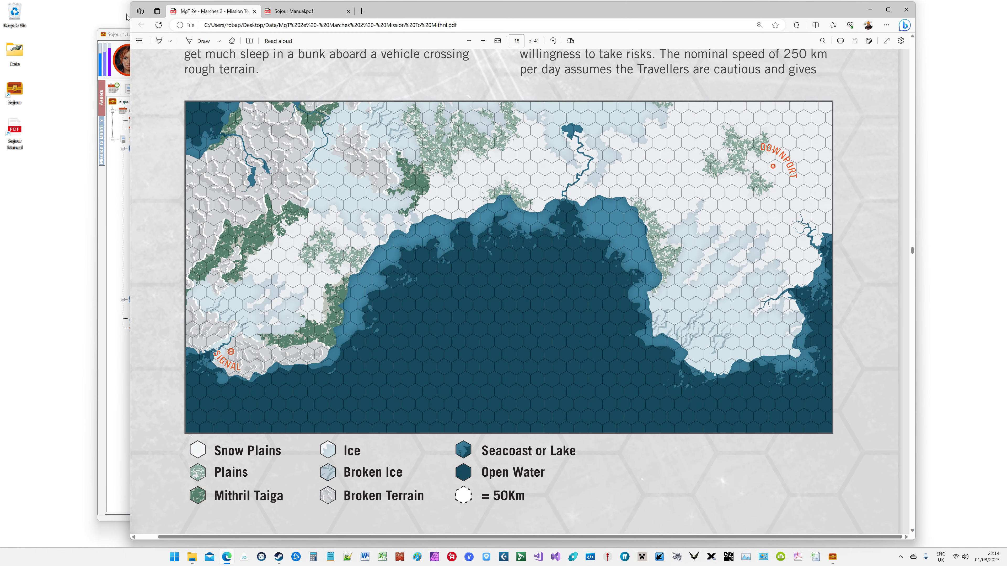
Back in Sojour, add a campaign map from a screenshot of the PDF's hex map and legend, named "Overland Map".
click(125, 35)
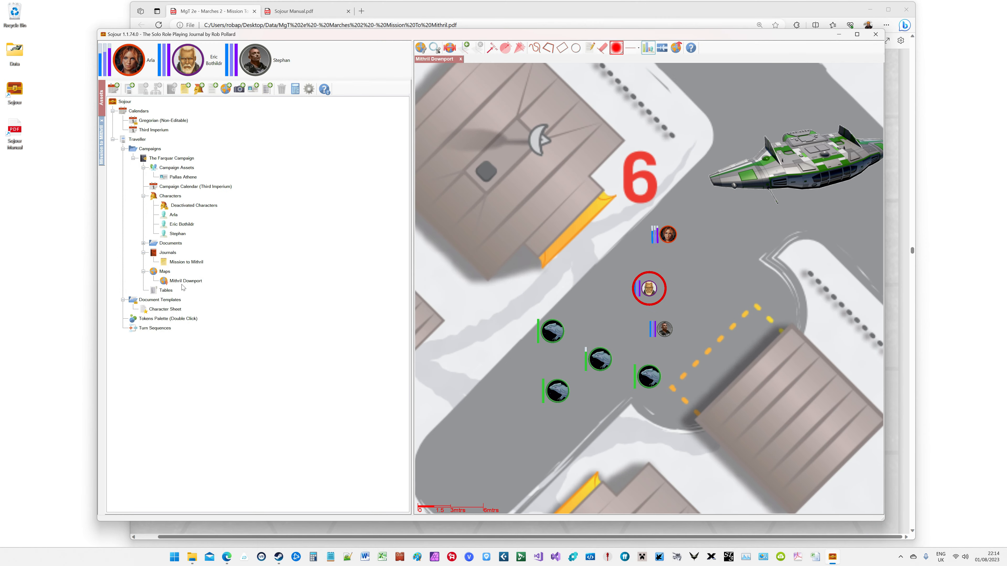
right_click(165, 272)
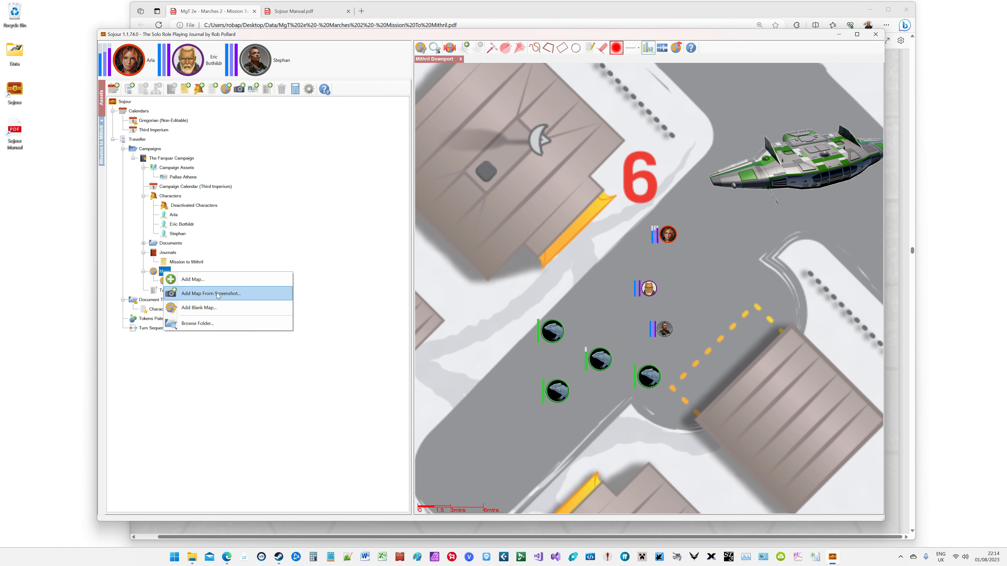
click(218, 293)
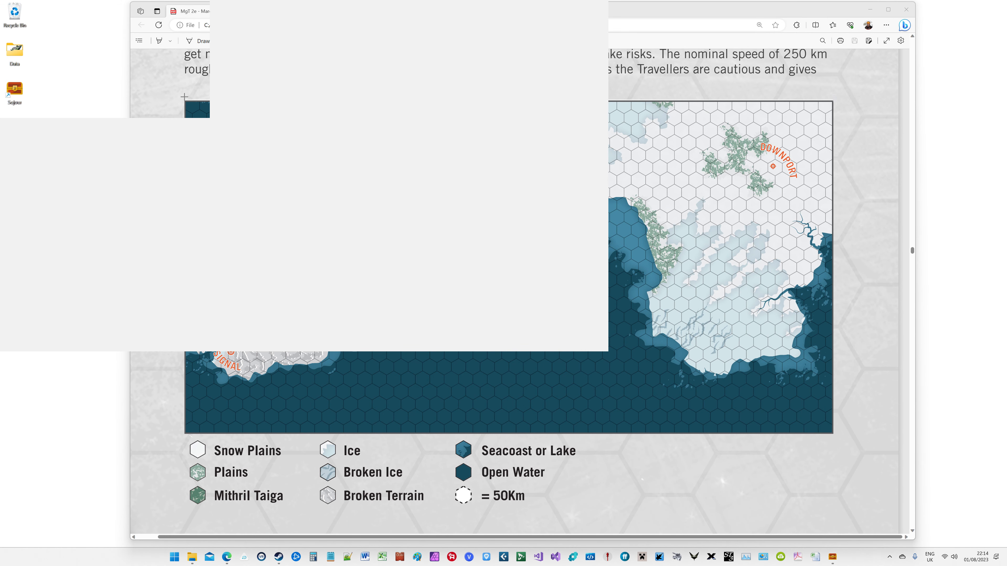
drag(184, 100, 834, 509)
drag(834, 508, 834, 509)
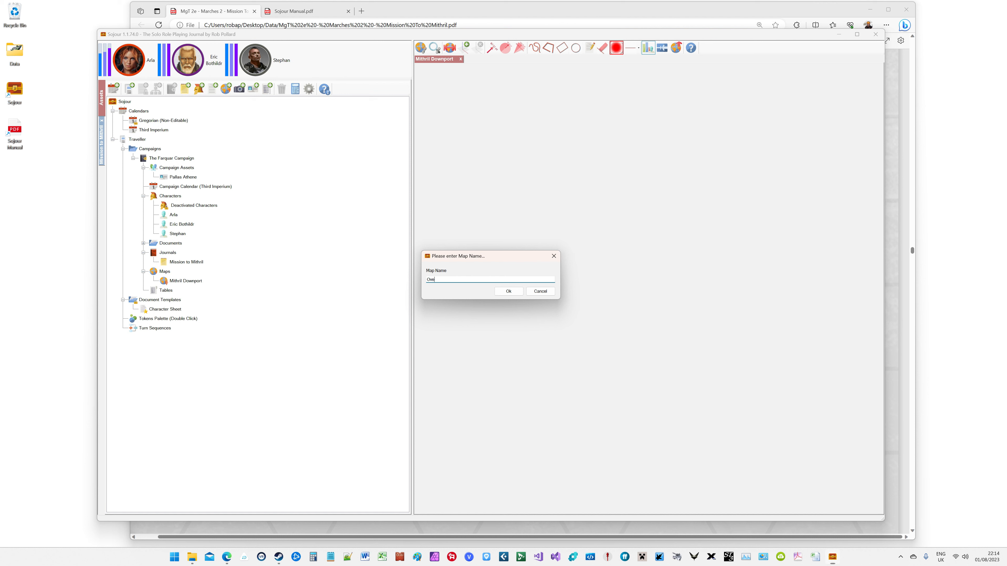
text(Overland Map)
click(509, 291)
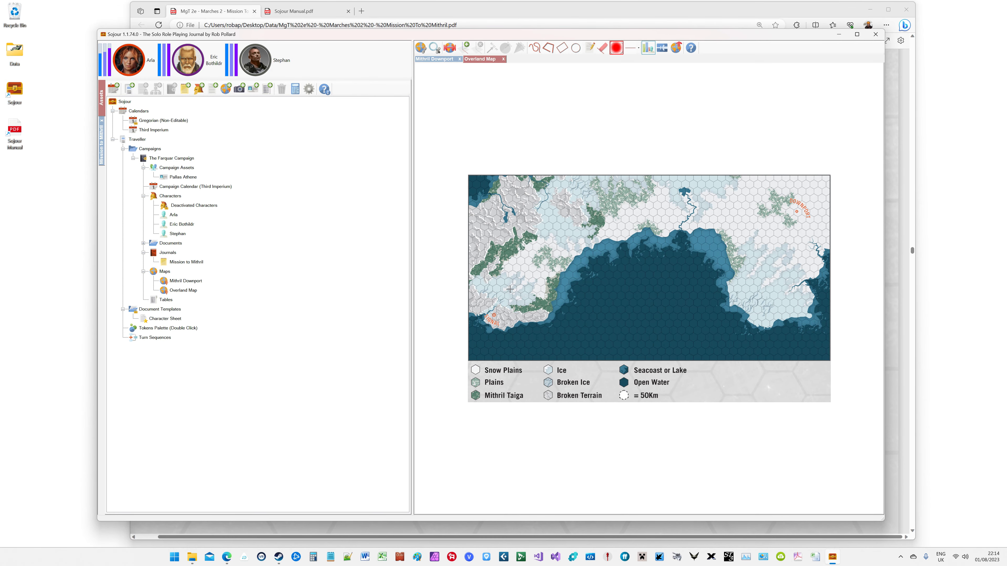
Start scaling the Overland Map with metric units in kilometres and a distance of 50, keeping the red annotation colour.
scroll(635, 402, up, 5)
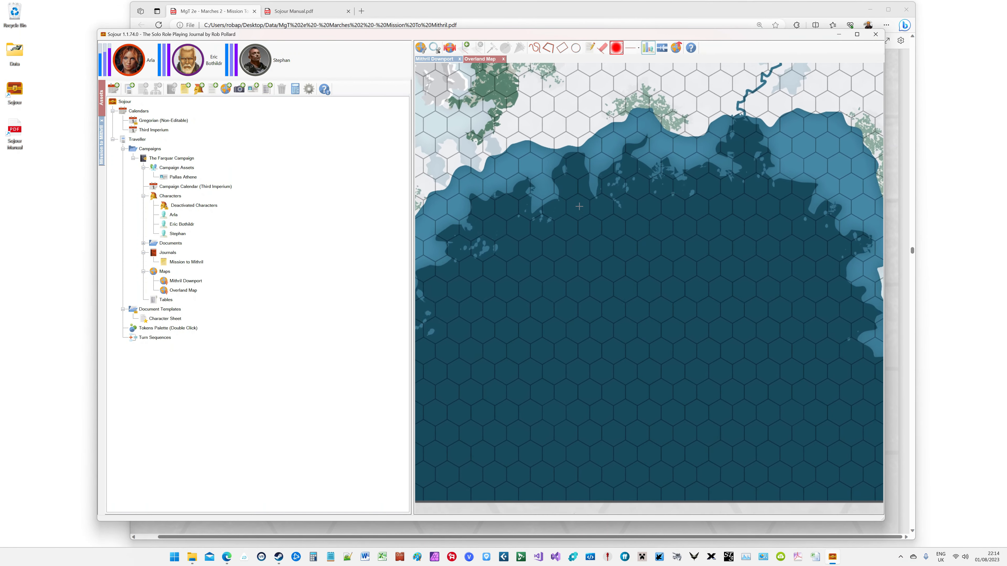
click(450, 48)
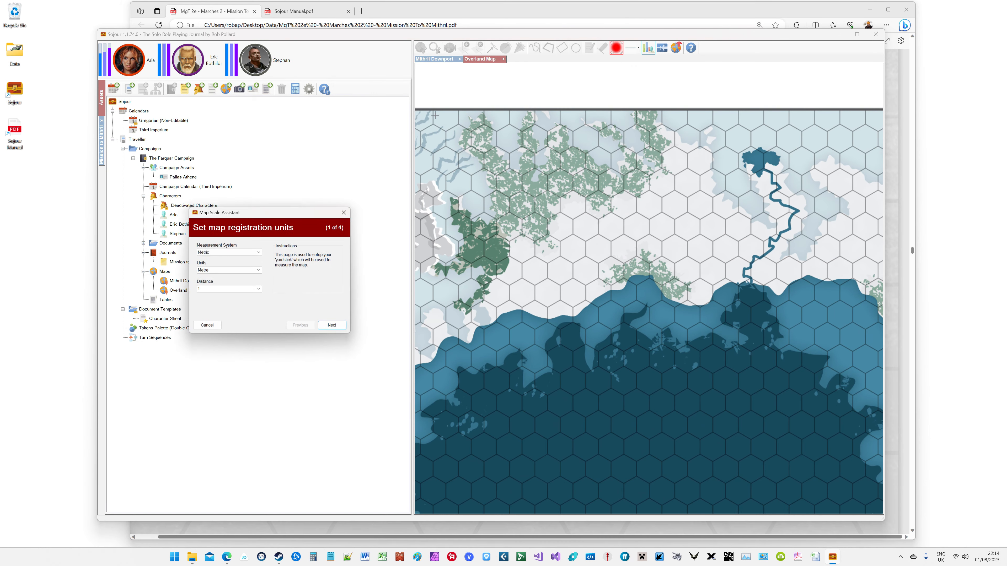
click(259, 270)
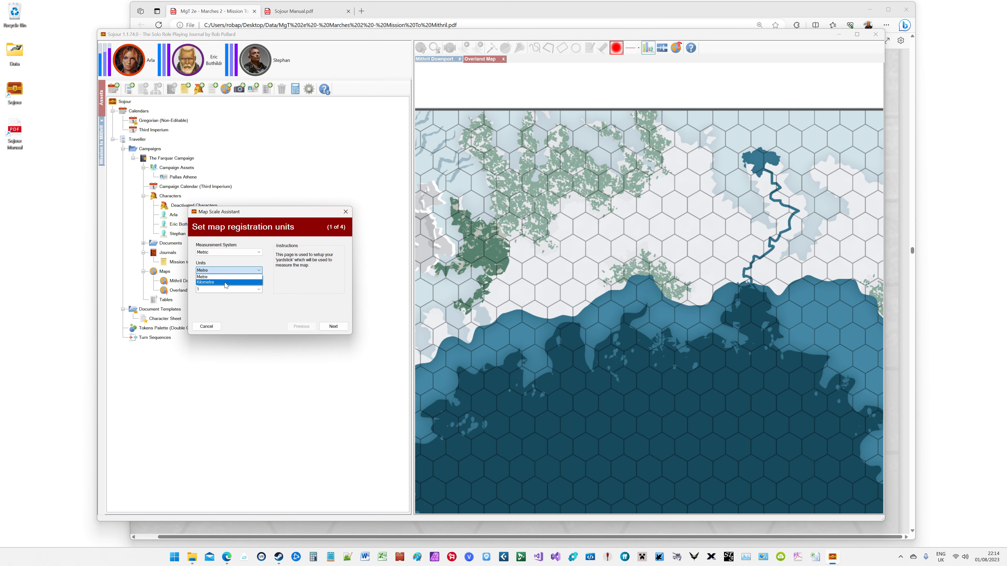
click(225, 282)
click(258, 289)
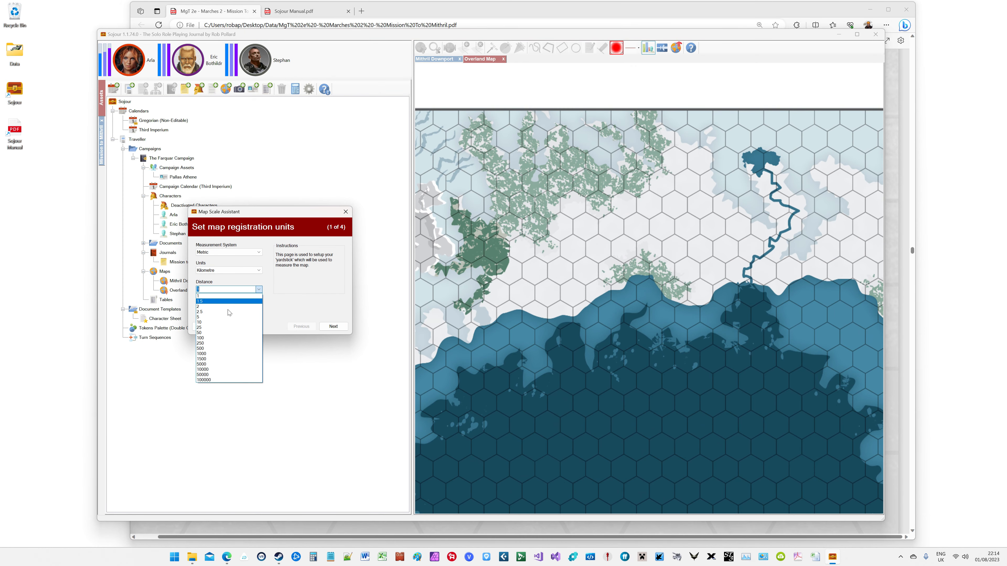
click(214, 333)
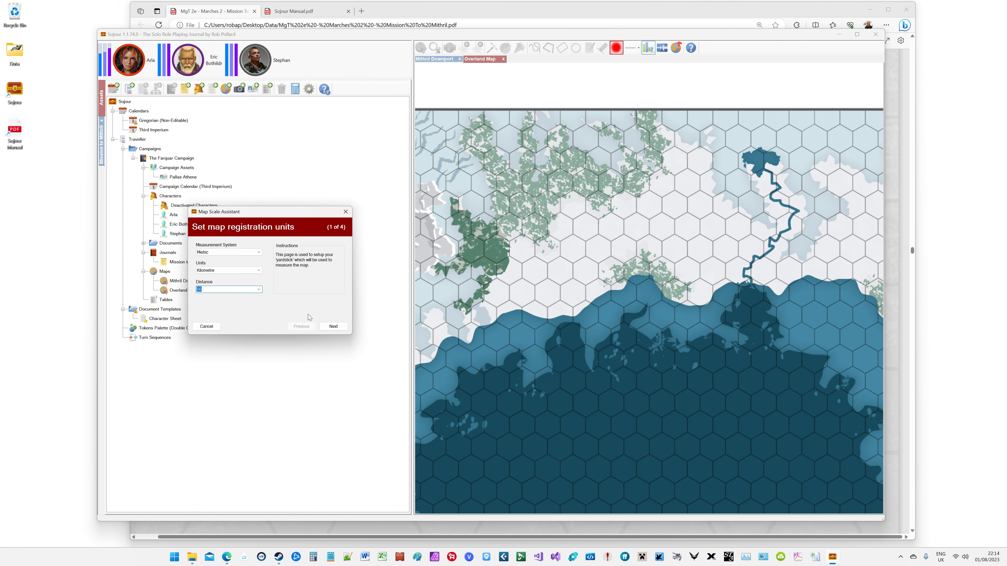
click(333, 326)
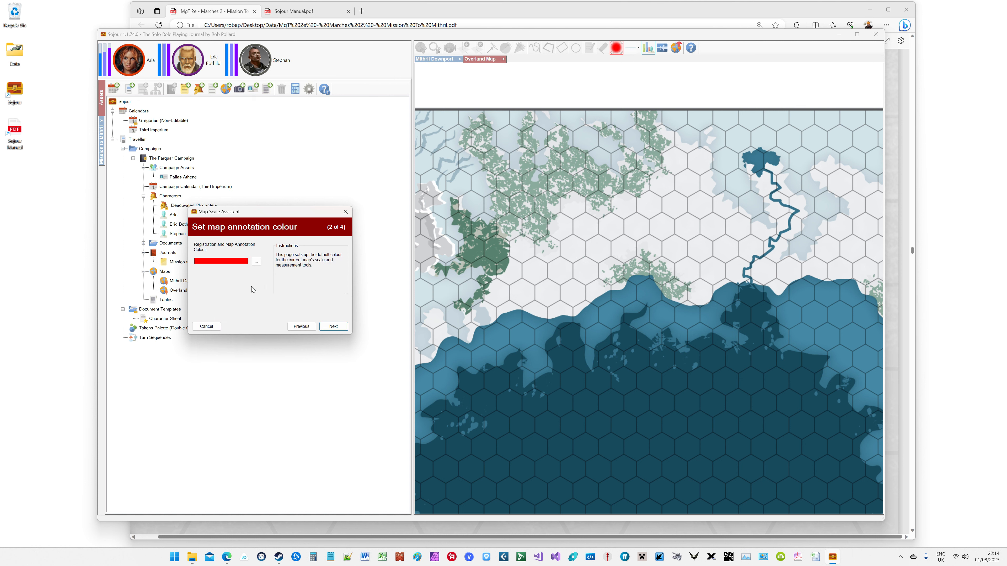
click(333, 326)
click(234, 265)
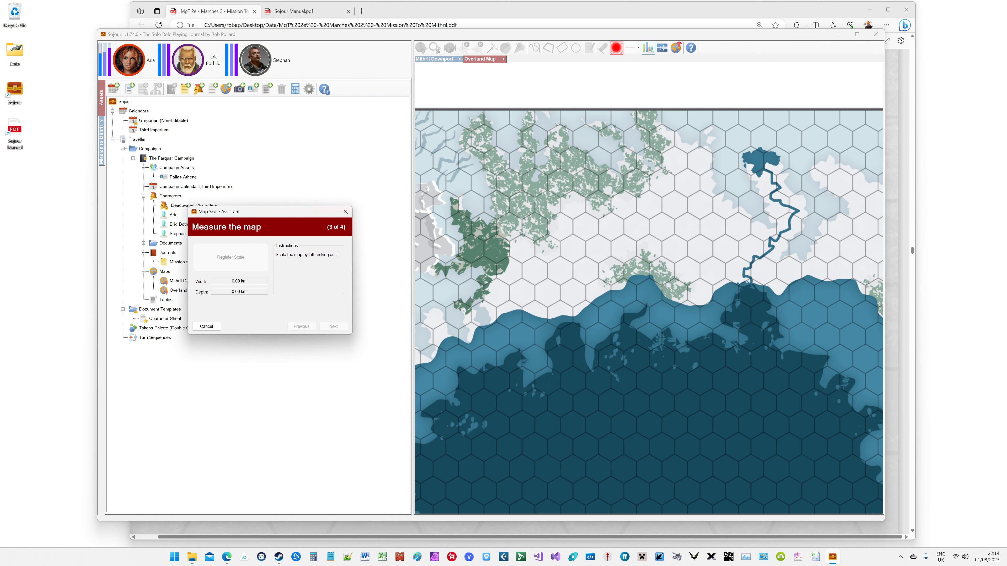
Measure one hex's width on the snow plains as 50 km and finish the map registration with auto-sized tokens.
scroll(536, 277, up, 1)
scroll(535, 277, up, 1)
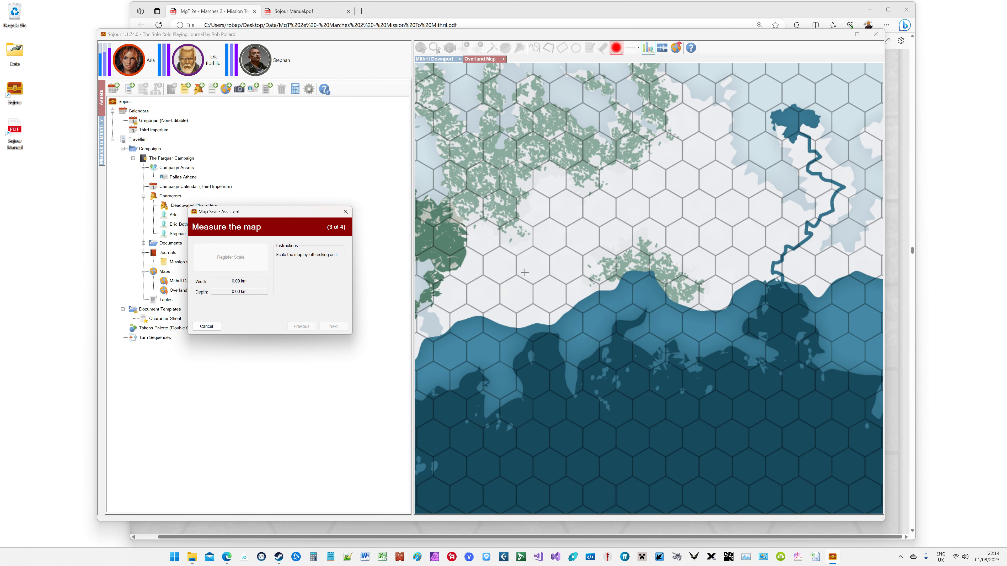
scroll(492, 264, up, 1)
click(485, 261)
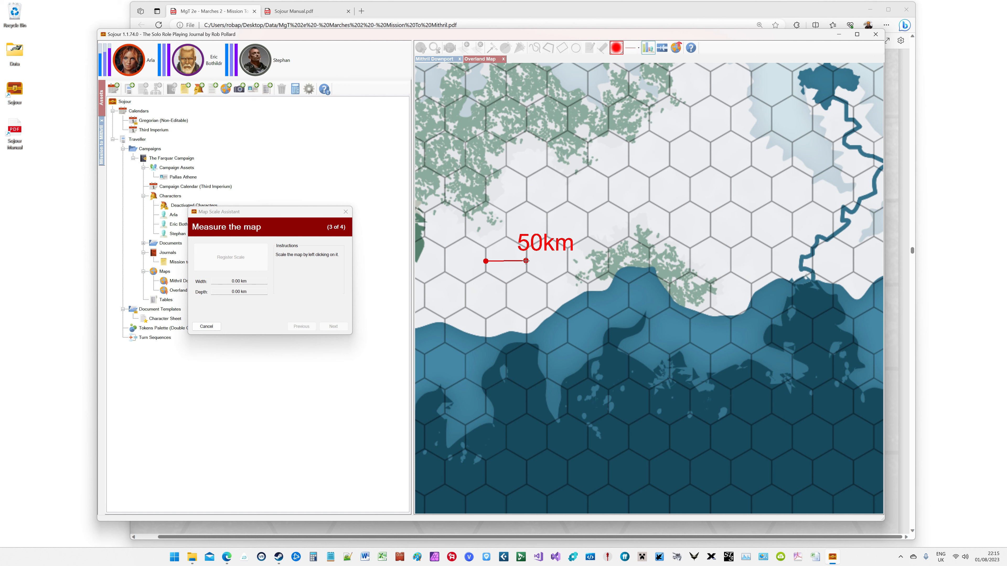
click(526, 261)
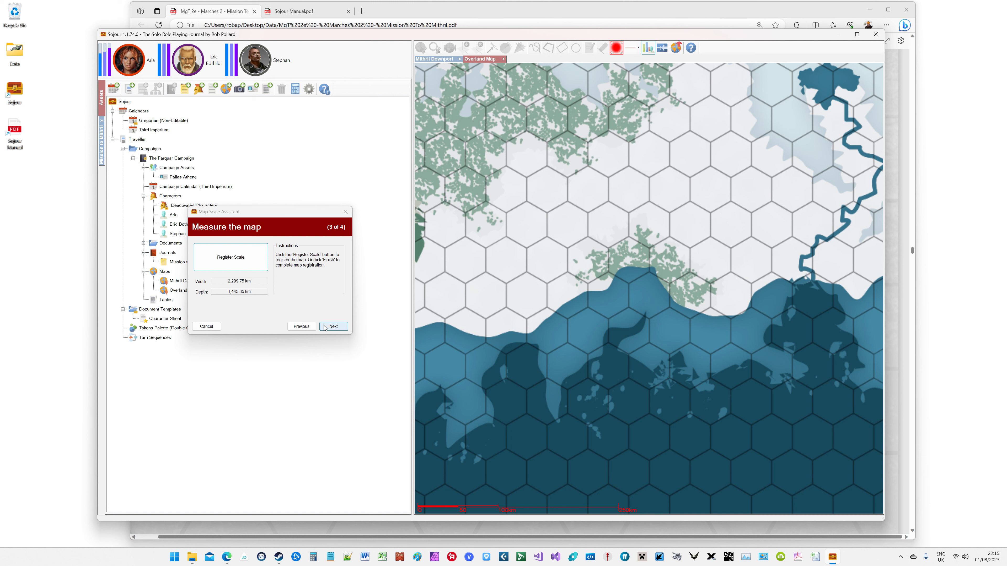
click(333, 328)
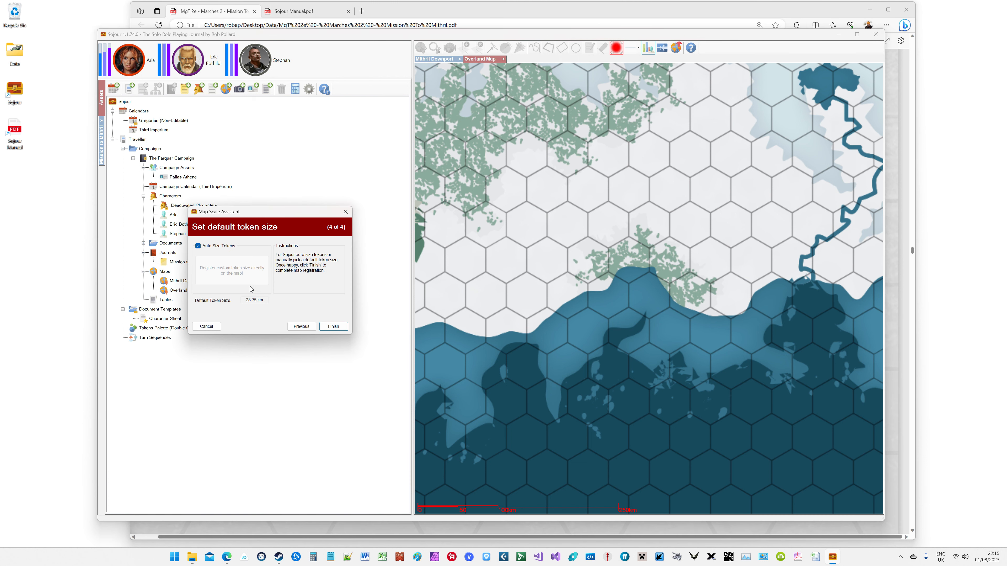
click(333, 326)
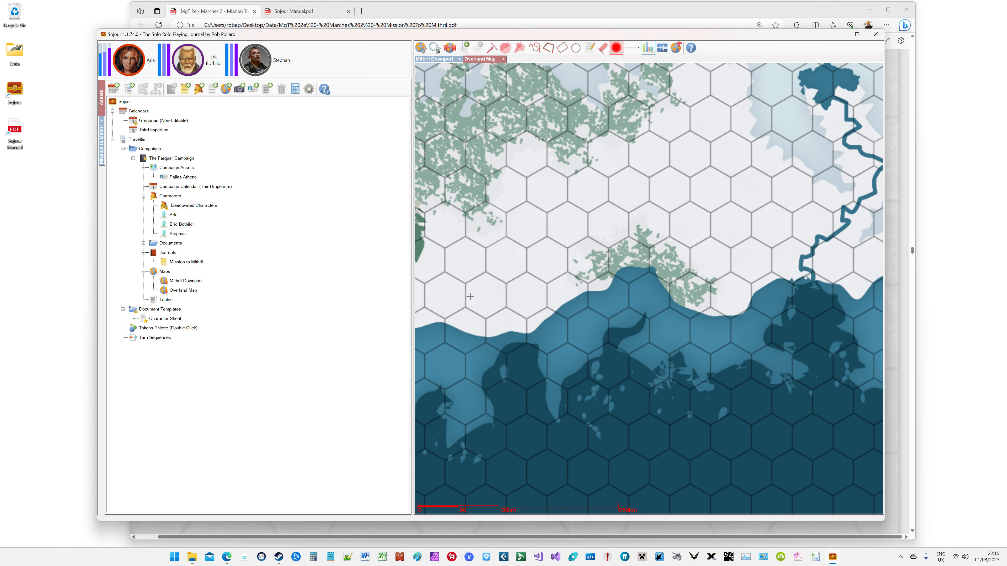
Place the third and second player characters' tokens on the Overland Map's snow plains north of the bay.
scroll(470, 297, down, 4)
key(Down)
key(Down)
key(Down)
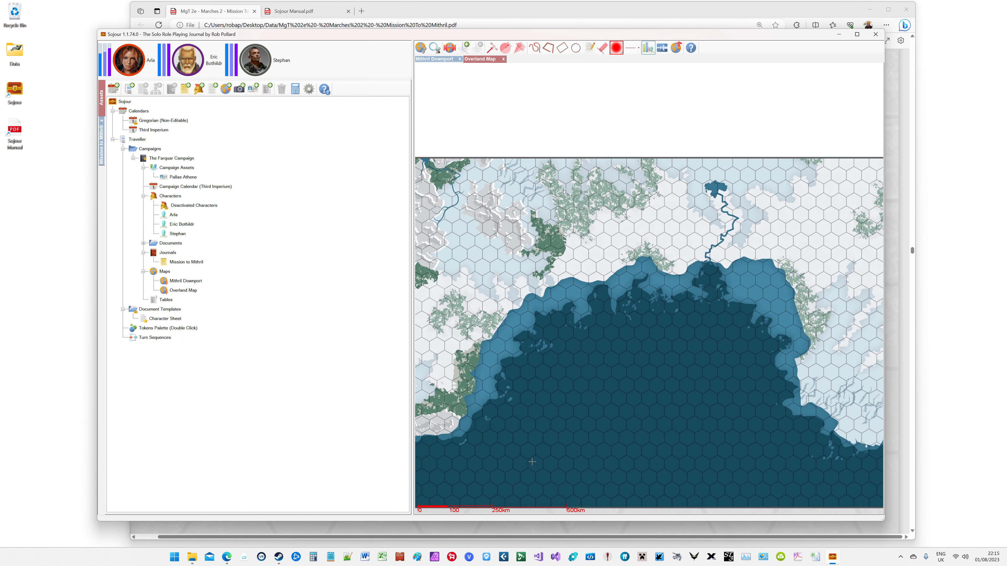
key(Up)
key(Right)
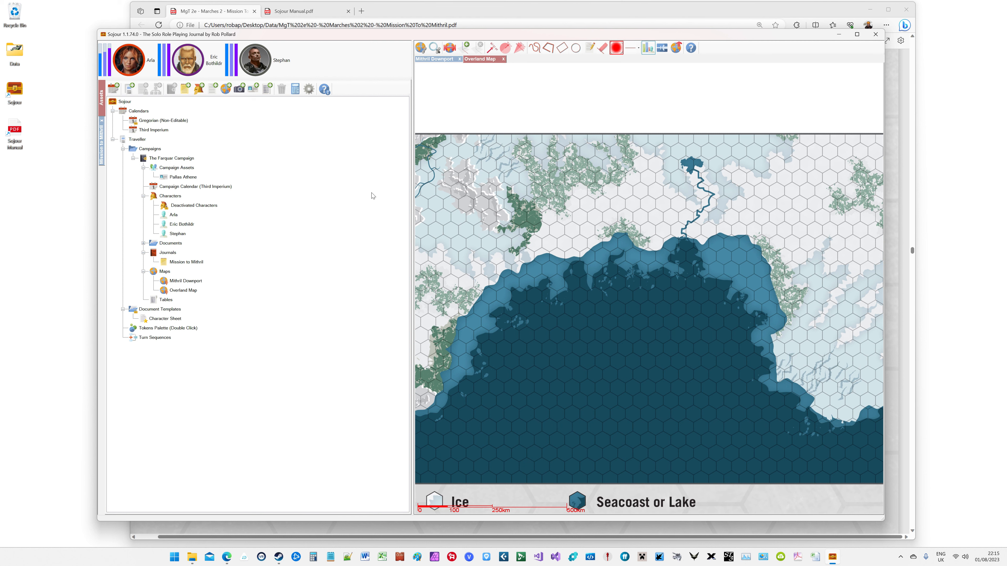
drag(269, 68, 617, 204)
drag(199, 71, 624, 189)
scroll(624, 189, up, 1)
scroll(587, 196, up, 4)
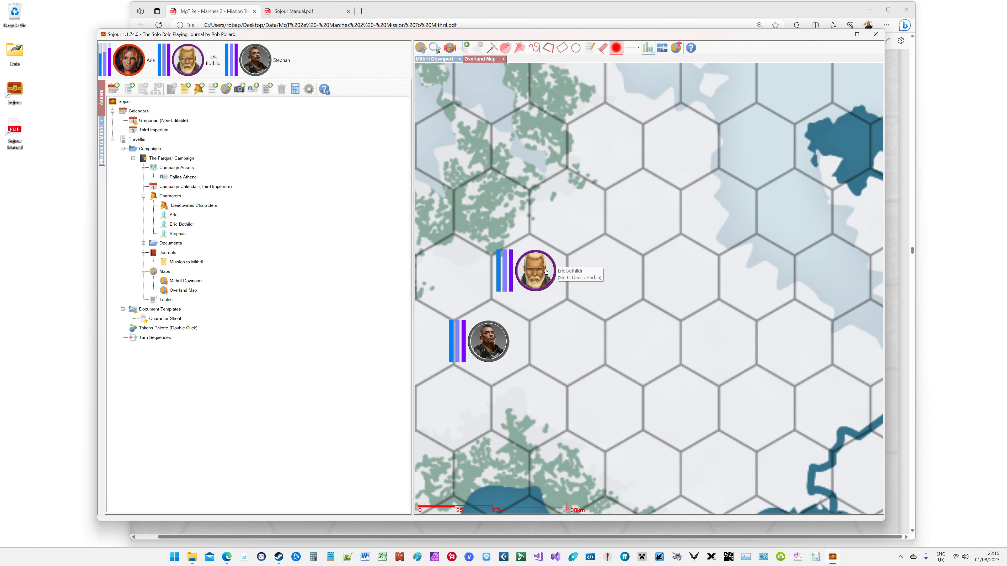
Move the second player character's token one hex east, and move the third character's token one hex east and back.
drag(535, 271, 612, 277)
drag(488, 341, 574, 346)
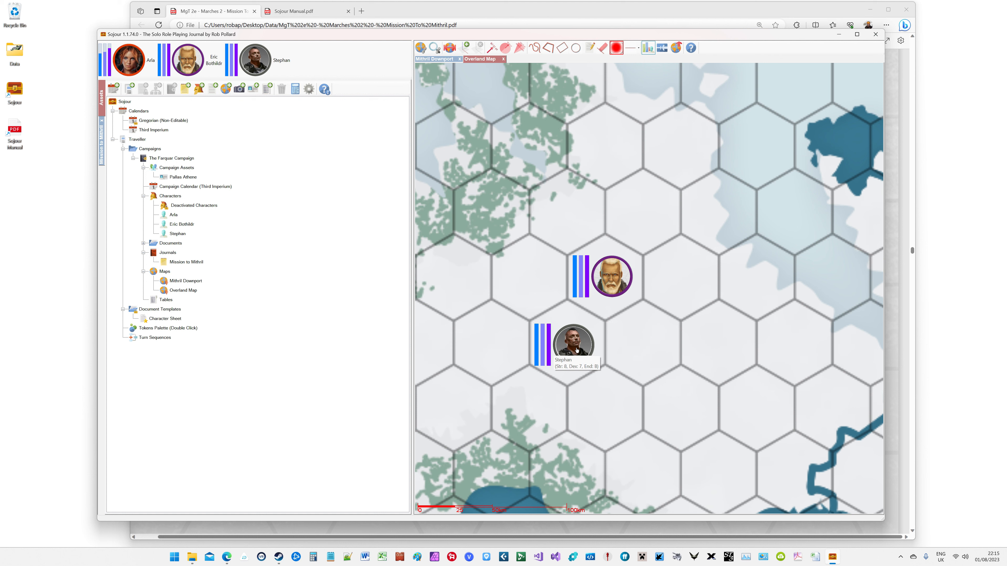
drag(577, 350, 490, 341)
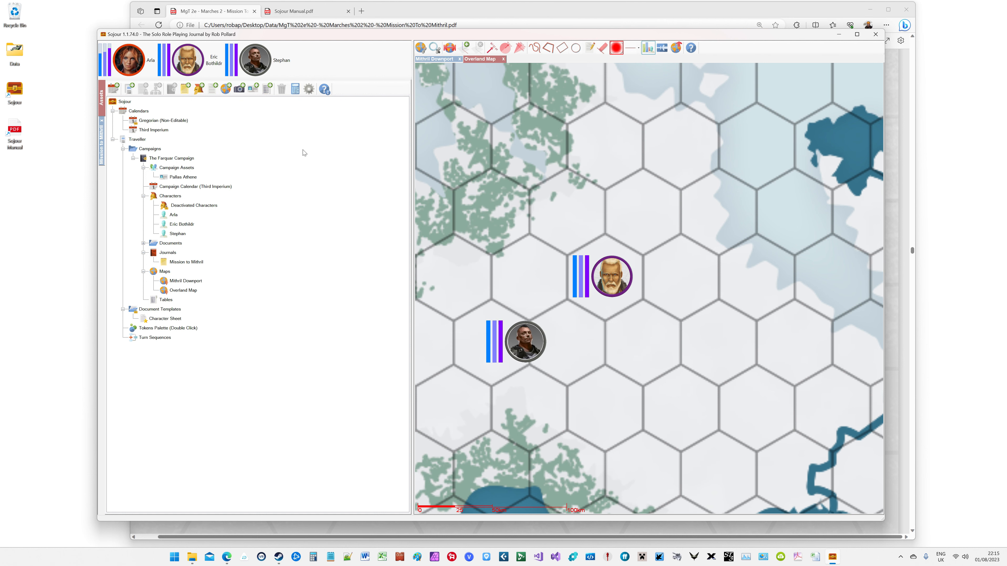
Return to the Mithril Downport map and move the second player character's token about 4.65 m west.
click(429, 60)
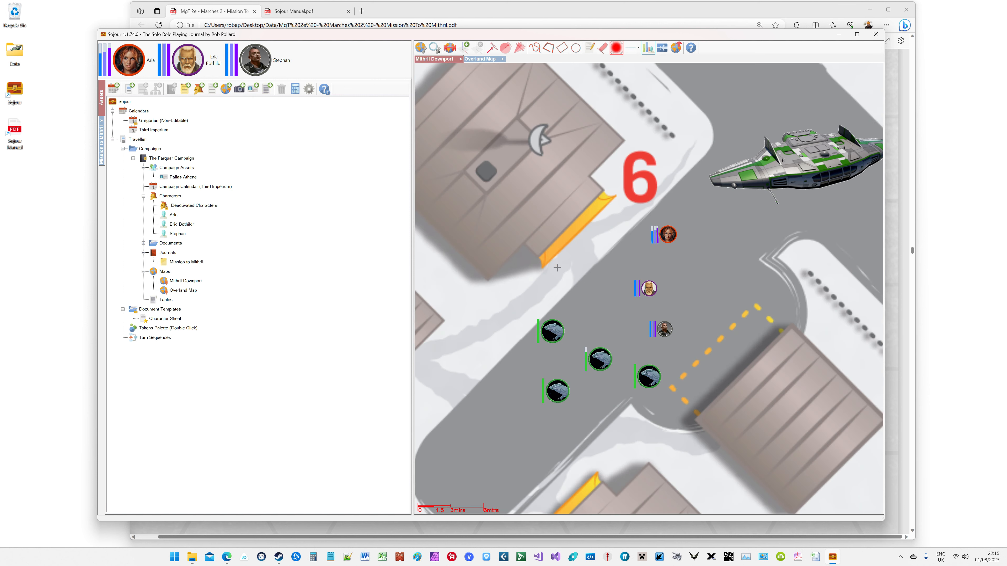
scroll(649, 289, up, 5)
drag(649, 288, 497, 289)
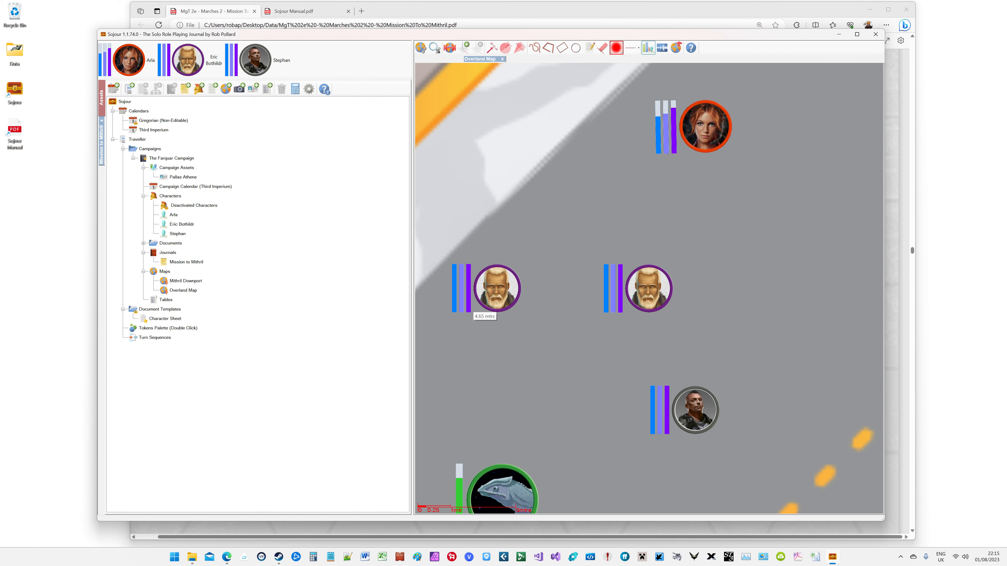
drag(497, 288, 497, 288)
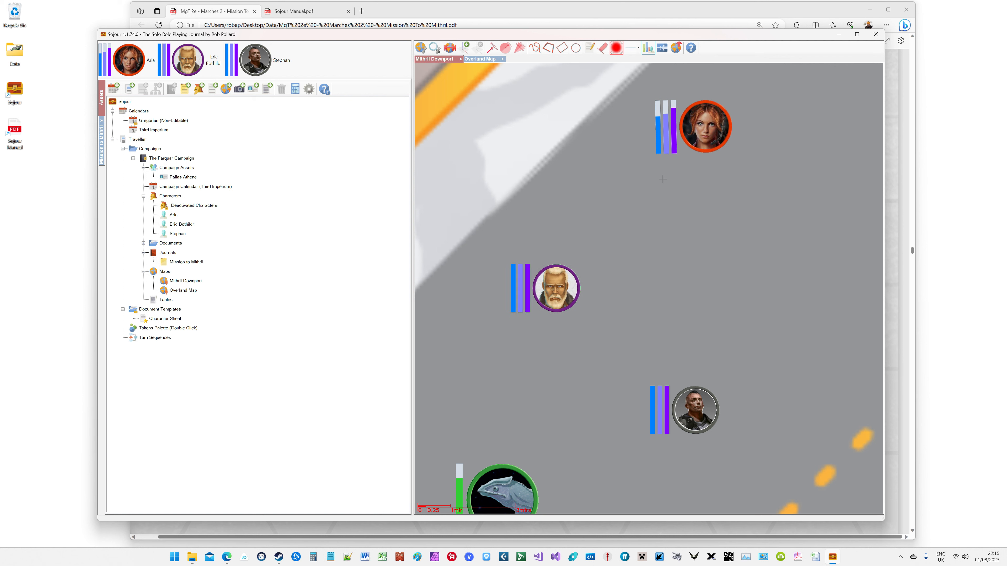
Move the first player character's token southwest toward the second character, and from there east across the road.
drag(706, 126, 651, 232)
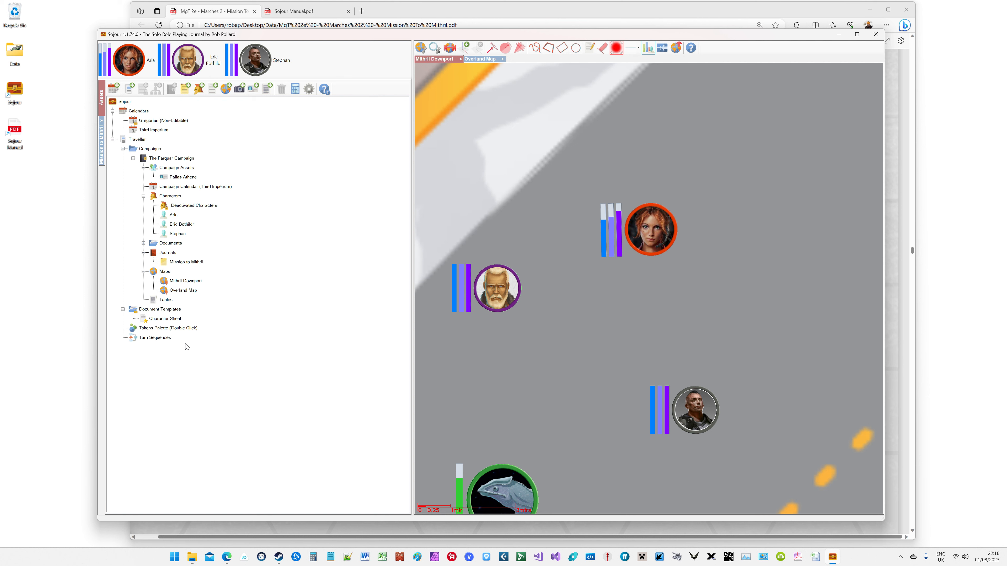
mouse_move(646, 223)
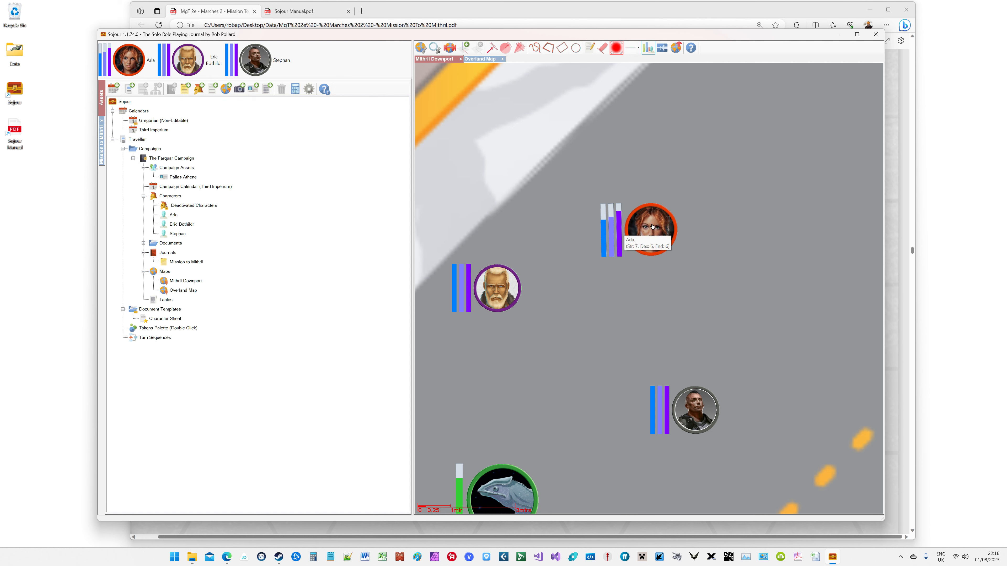
drag(649, 225, 824, 198)
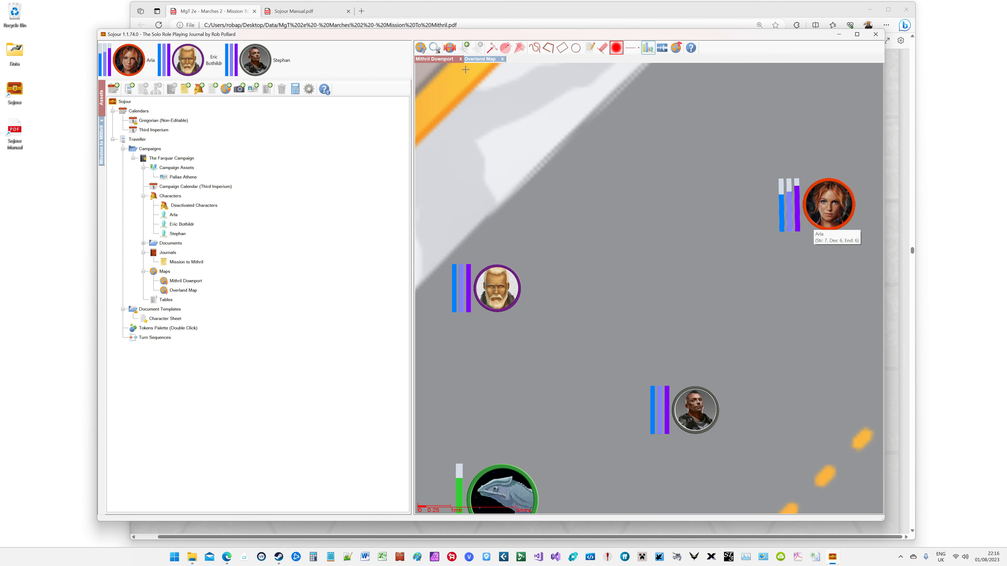
Return to the Overland Map and start a new campaign asset named "Caves", using the Caves image from the Data folder as its picture.
click(478, 60)
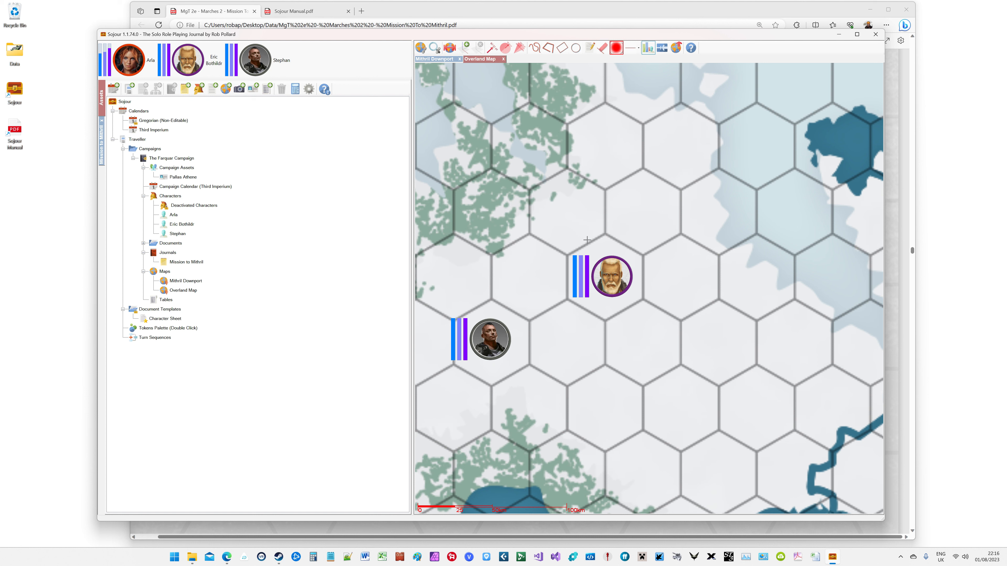
right_click(183, 169)
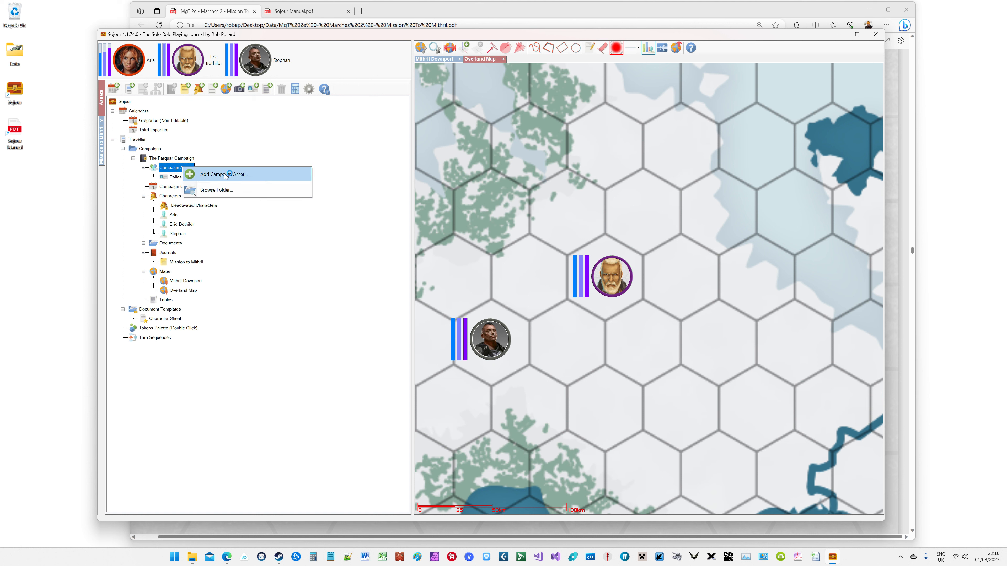
click(225, 176)
text(Caves)
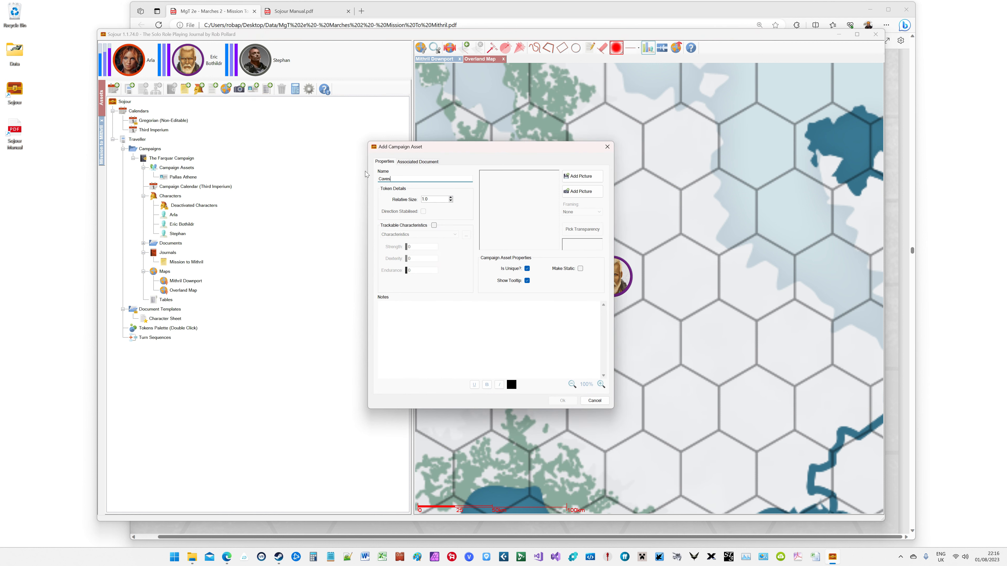
click(585, 180)
click(613, 241)
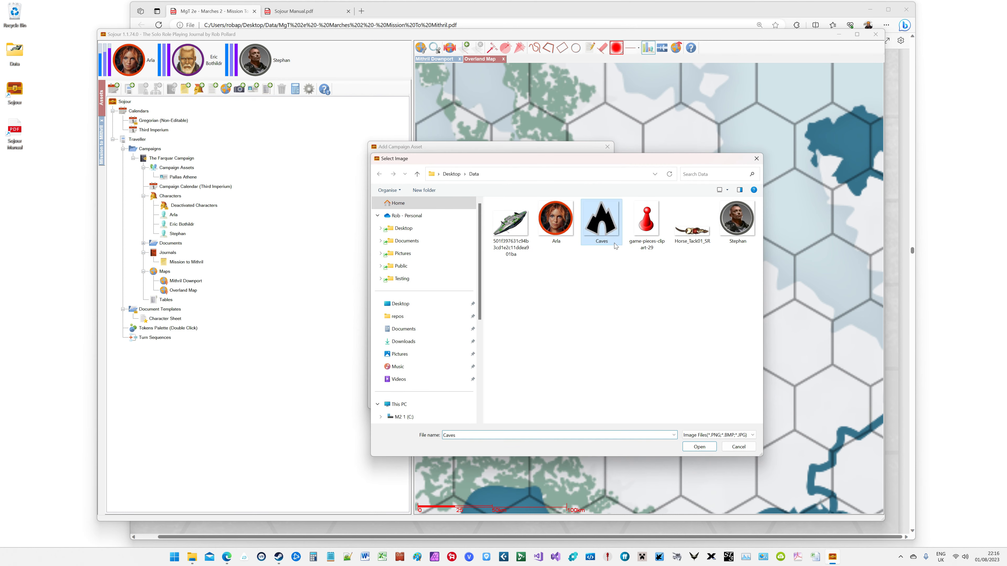
click(698, 447)
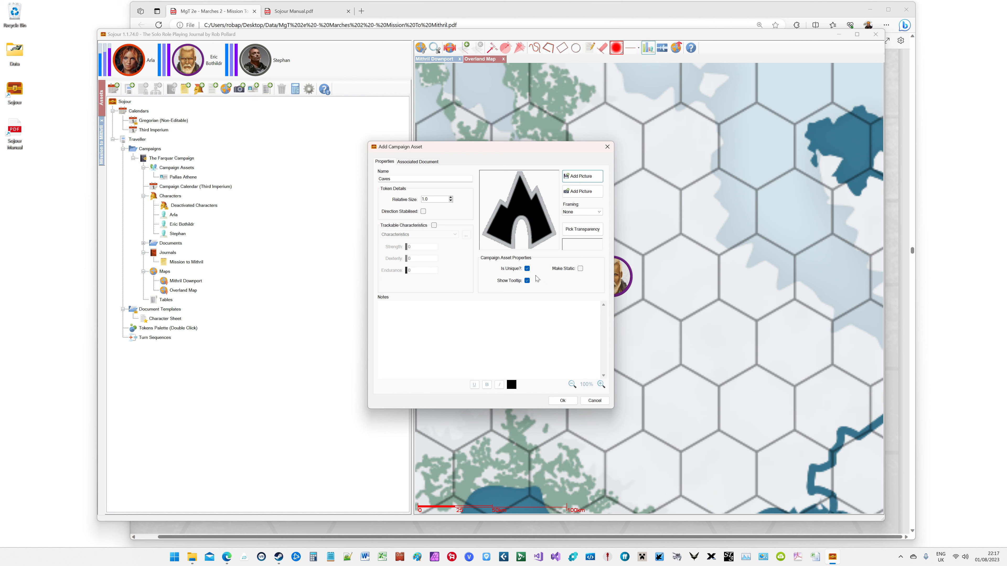
Make the Caves asset non-unique and static, and save it to the campaign.
click(527, 269)
click(581, 270)
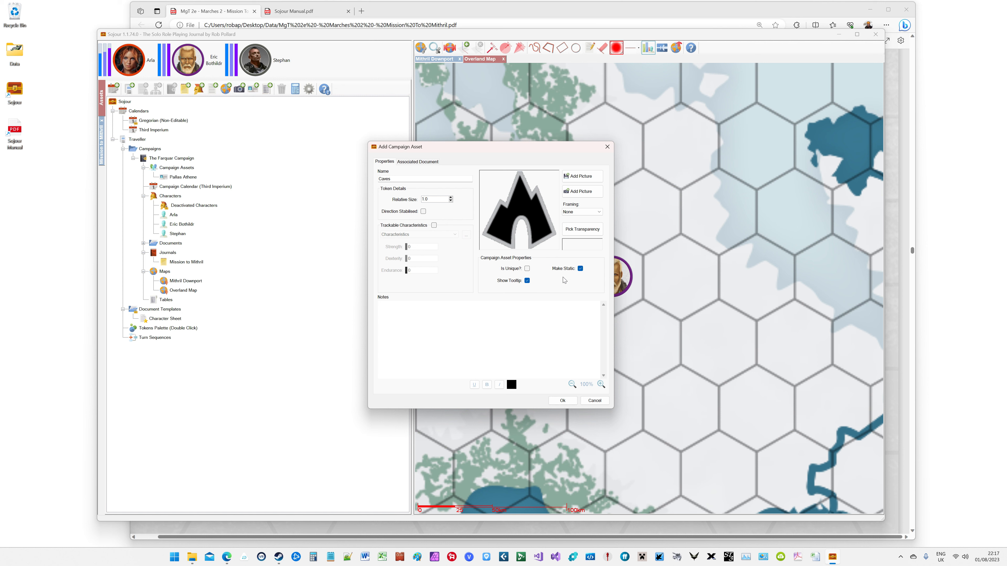
click(569, 402)
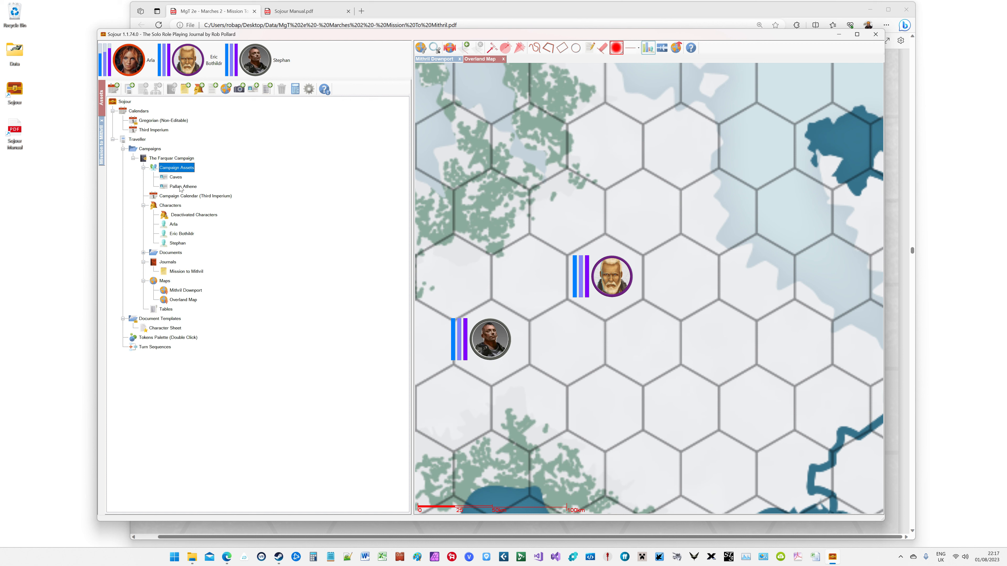
Place two Caves tokens on the Overland Map's snow plains, in adjacent hexes beside the forest northwest of the second player character.
drag(176, 177, 563, 209)
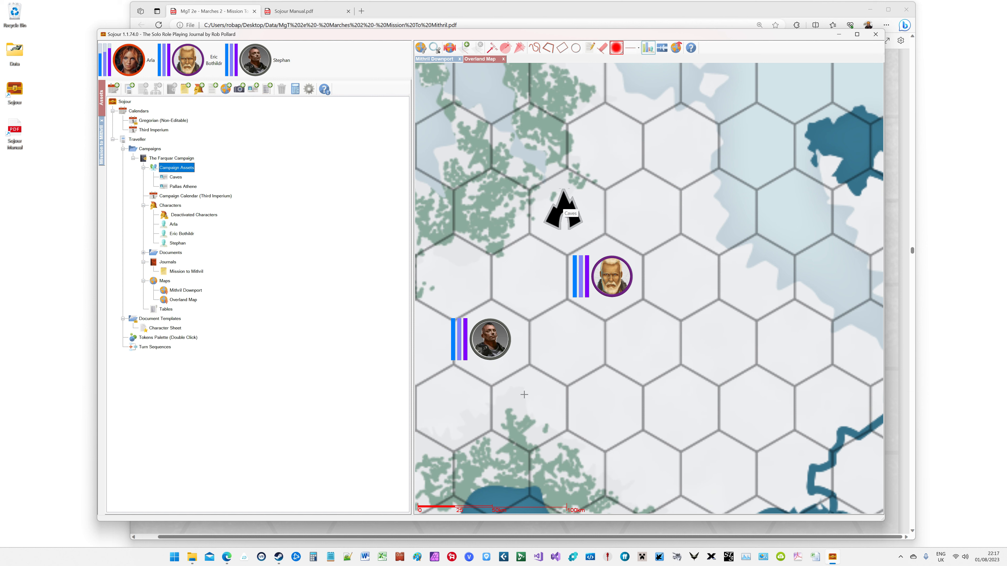
click(564, 210)
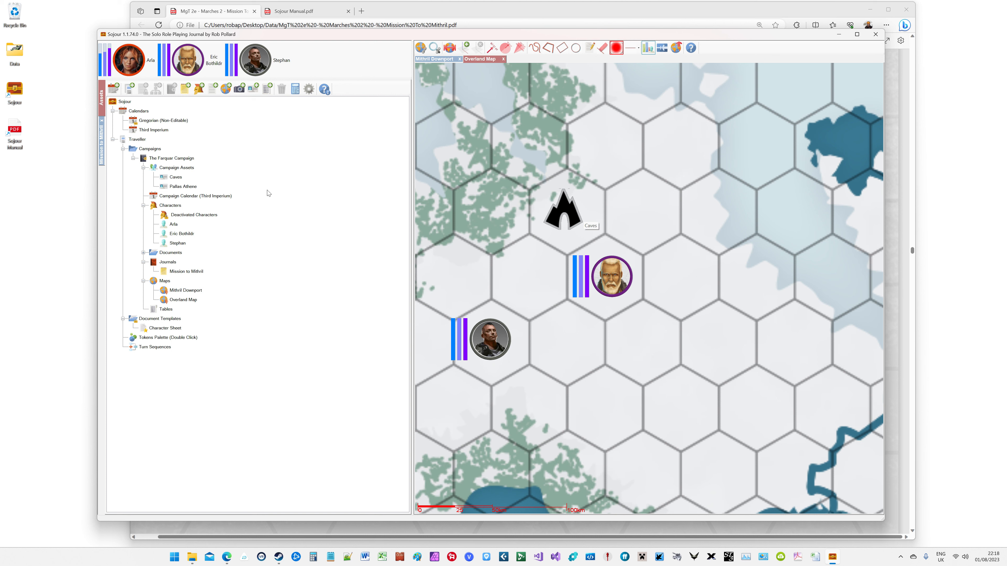
drag(177, 177, 603, 146)
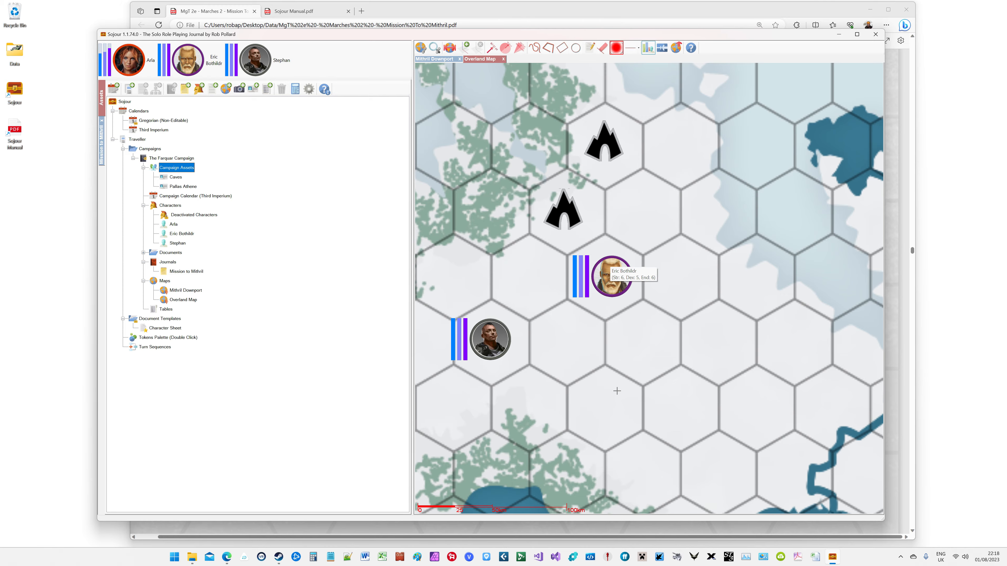
Move the second player character's token one hex east on the Overland Map.
scroll(617, 391, down, 6)
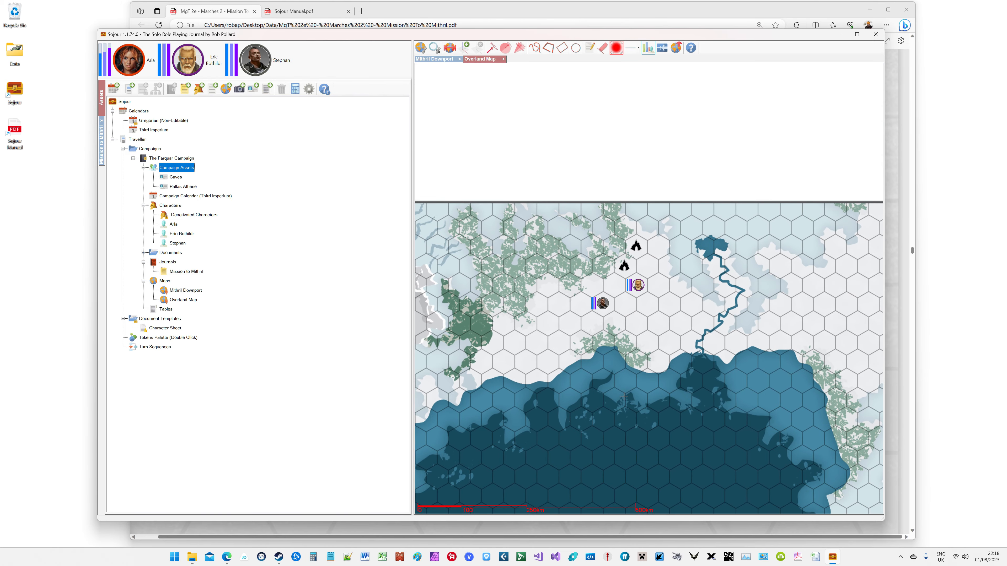
scroll(625, 396, up, 4)
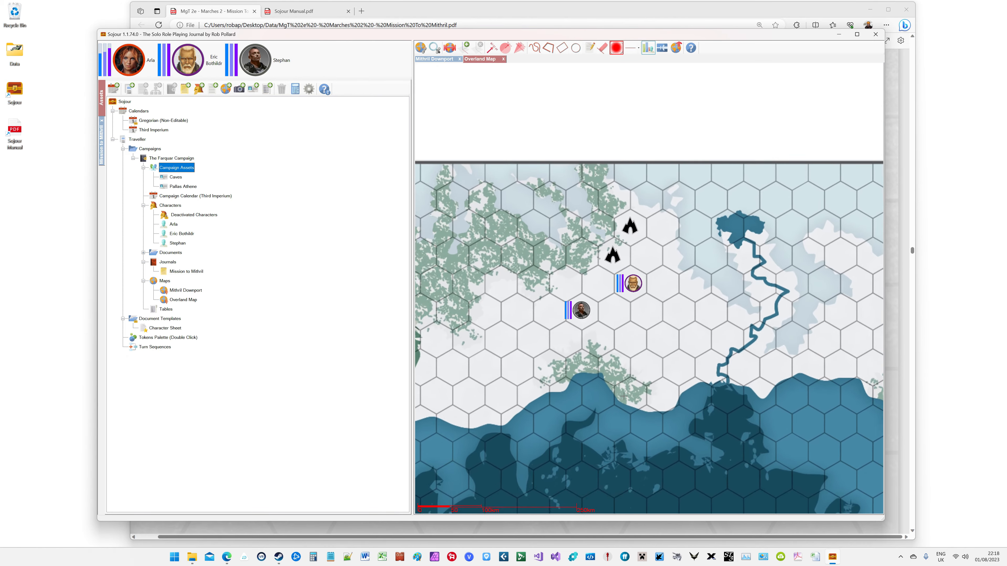
scroll(649, 289, up, 3)
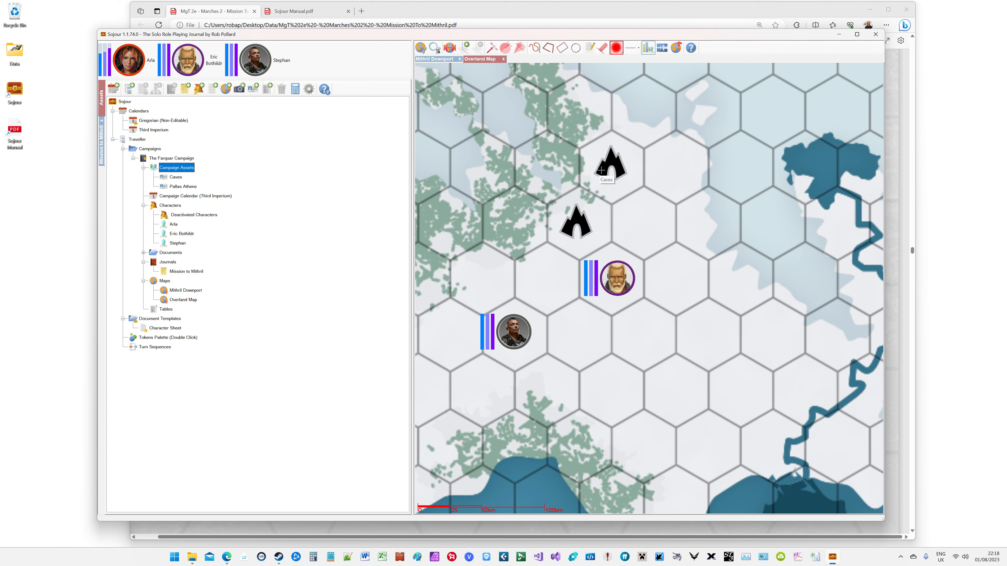
drag(618, 277, 678, 277)
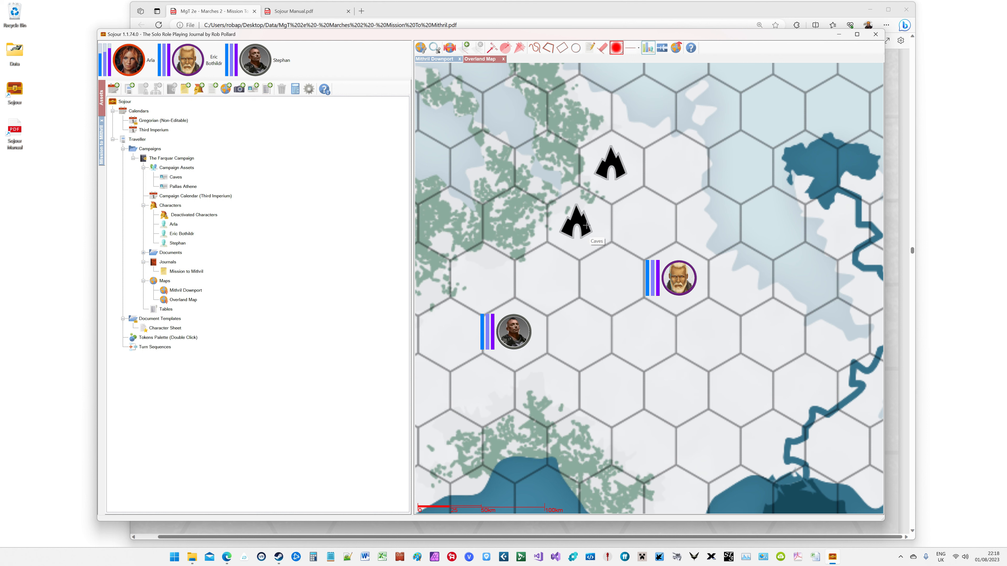
Rename the southern Caves token on the map as "The Dig Site".
scroll(557, 348, up, 3)
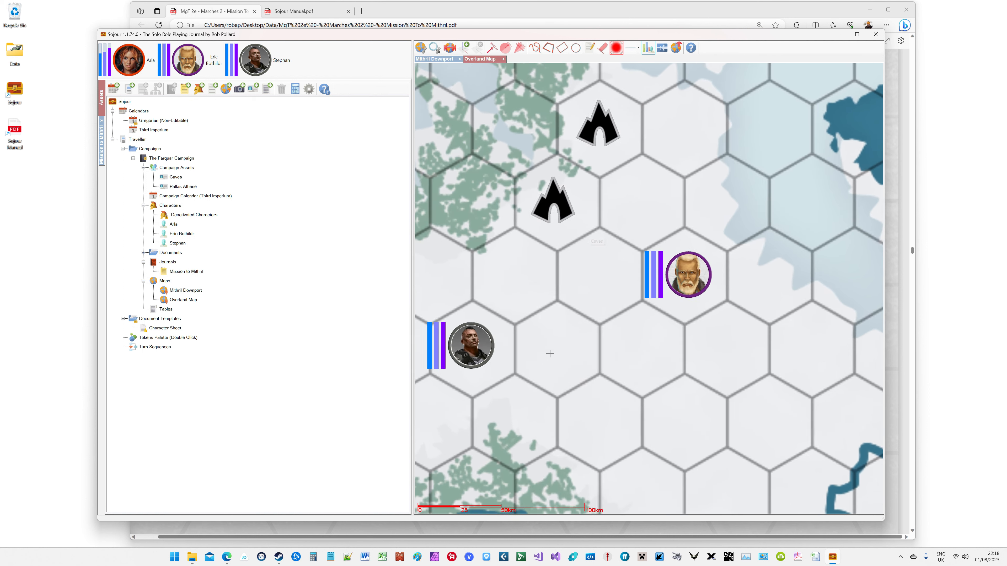
scroll(537, 340, up, 2)
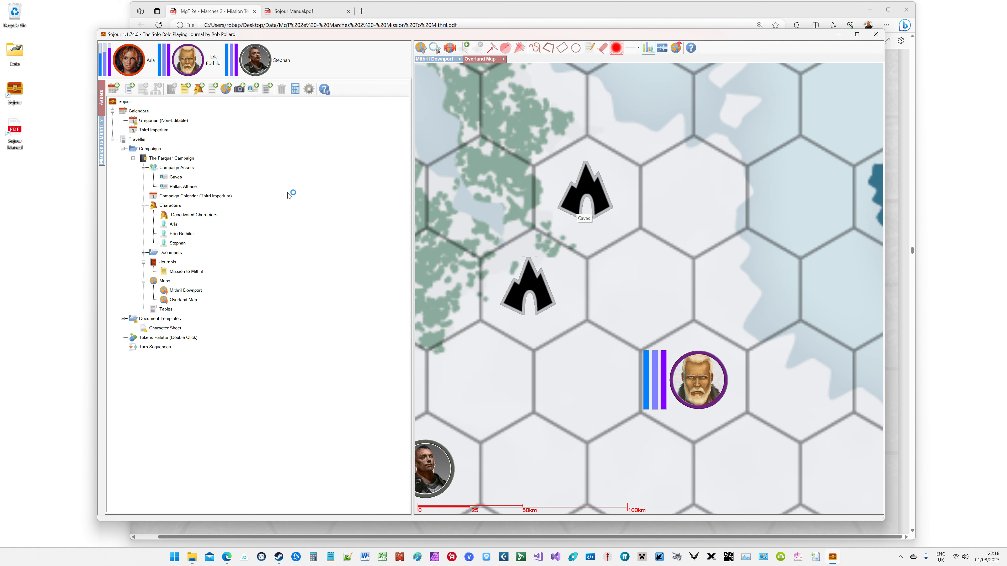
right_click(525, 281)
click(583, 296)
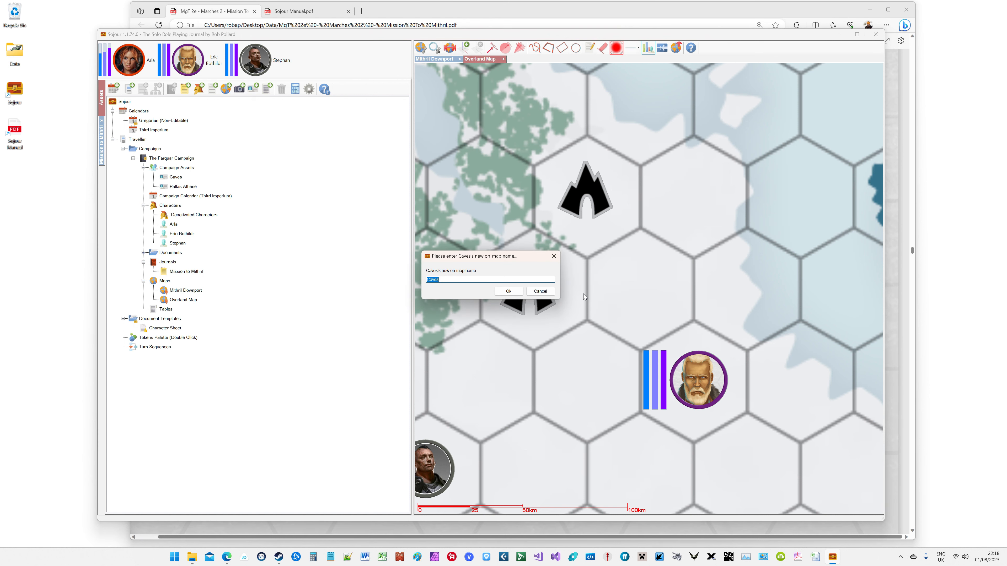
text(The Dig Site)
click(514, 295)
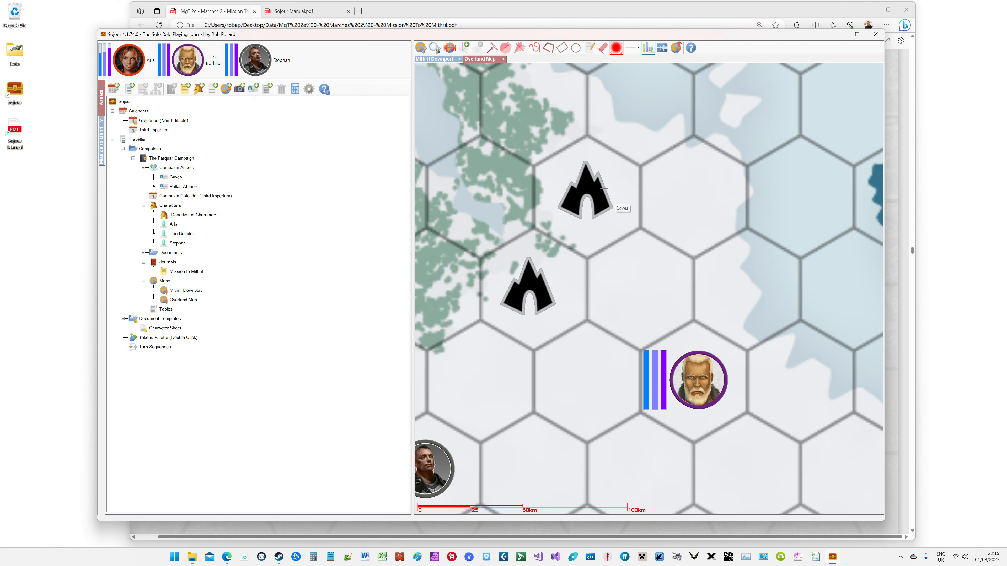
Move the second player character's token one hex northwest, directly east of The Dig Site.
scroll(611, 211, down, 4)
scroll(640, 283, down, 3)
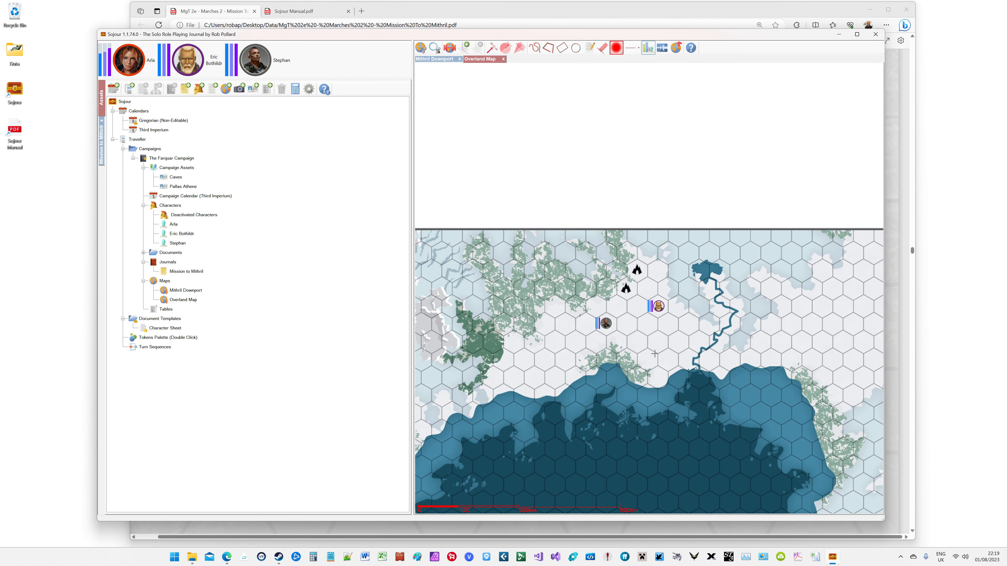
scroll(649, 326, up, 5)
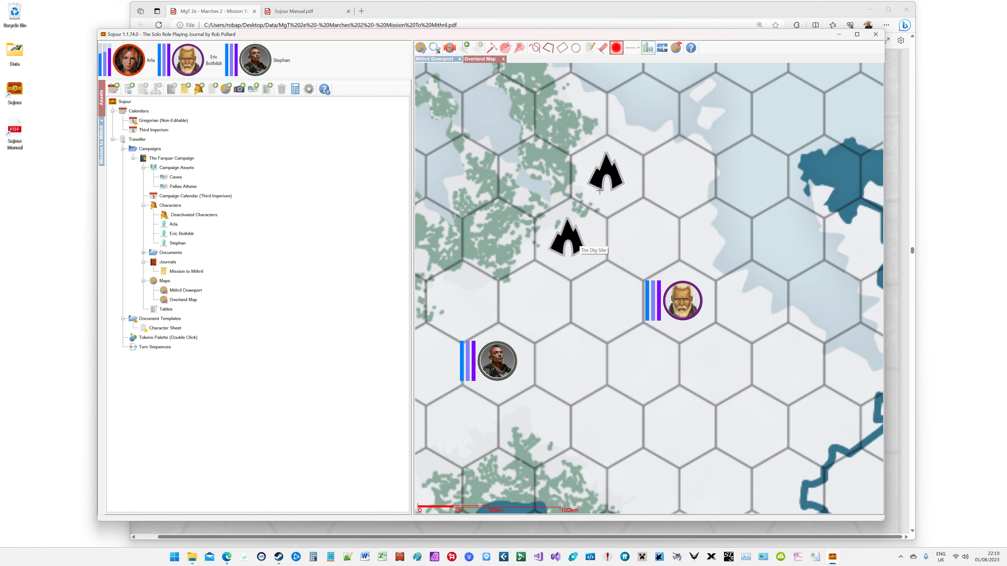
drag(673, 283, 630, 251)
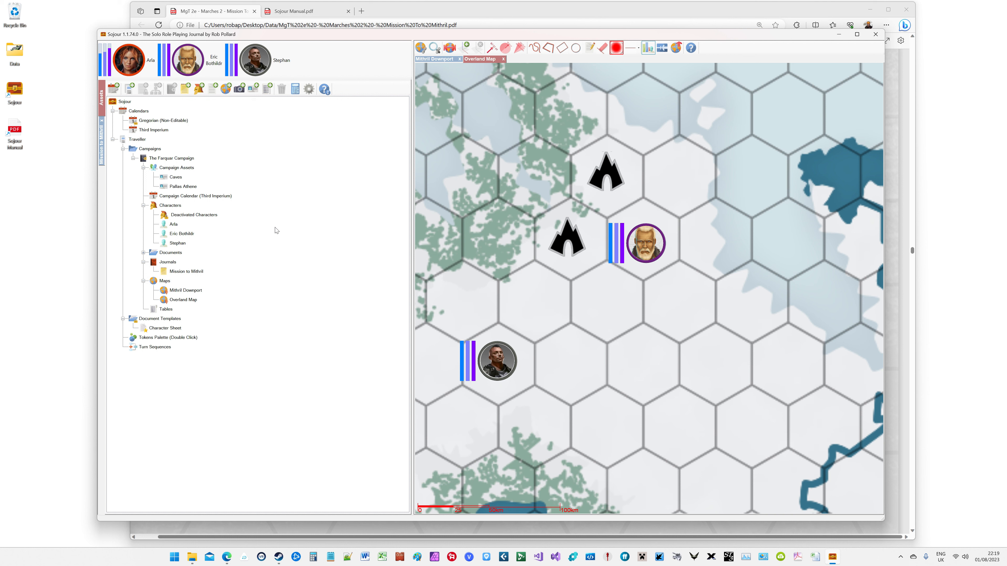
Minimize the browser window with the adventure PDF, and close the Overland Map so only Mithril Downport stays open.
click(854, 16)
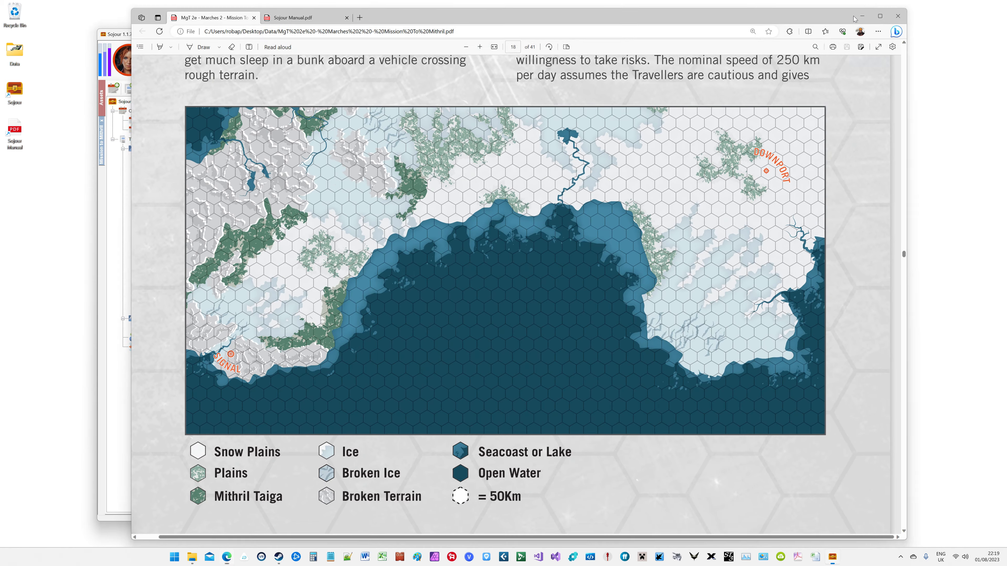
click(858, 17)
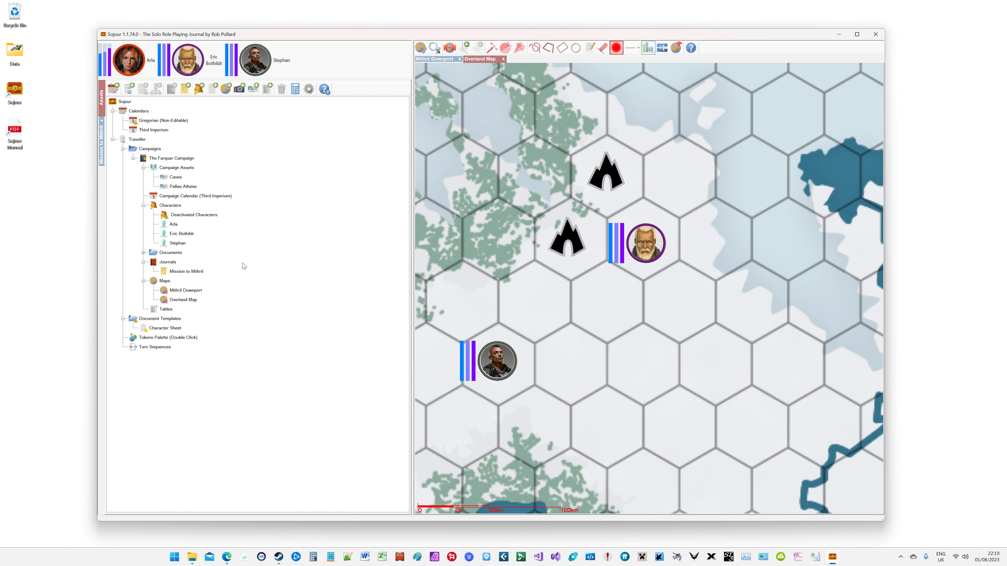
click(439, 59)
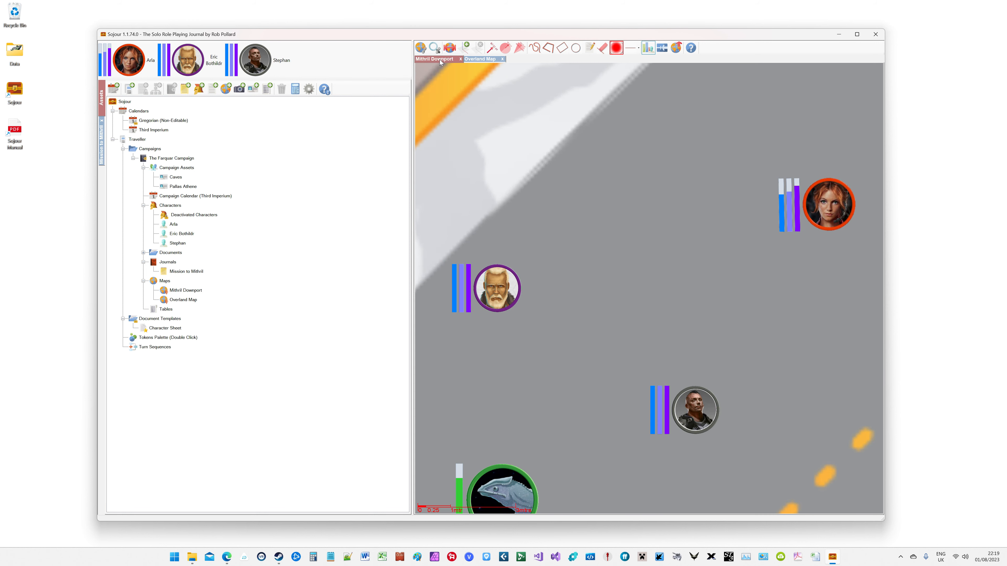
click(502, 58)
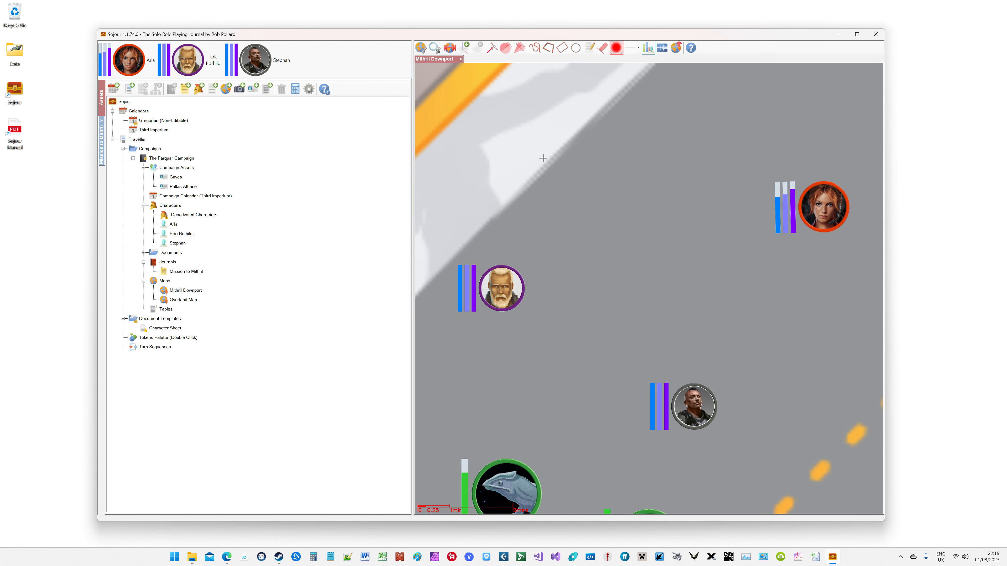
Start a new token named "Horse" in the Tokens Palette, using the Horse_Tack01_SR image as its picture.
scroll(543, 158, down, 3)
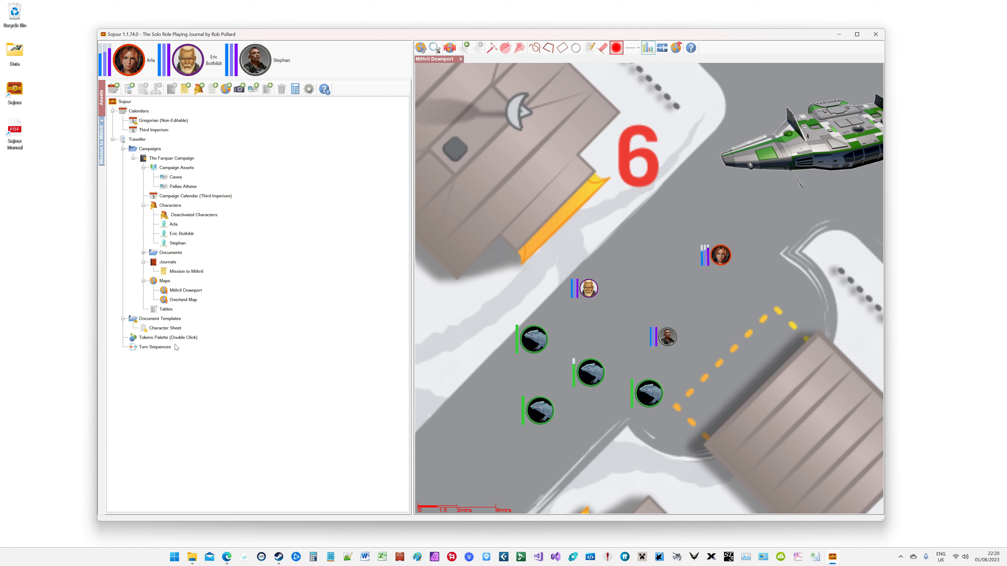
double_click(167, 337)
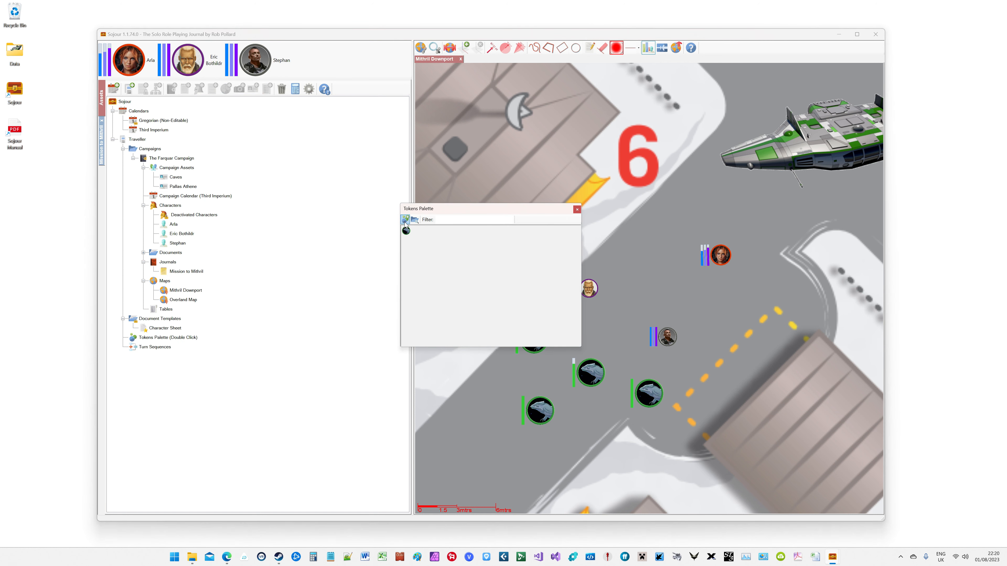
click(405, 219)
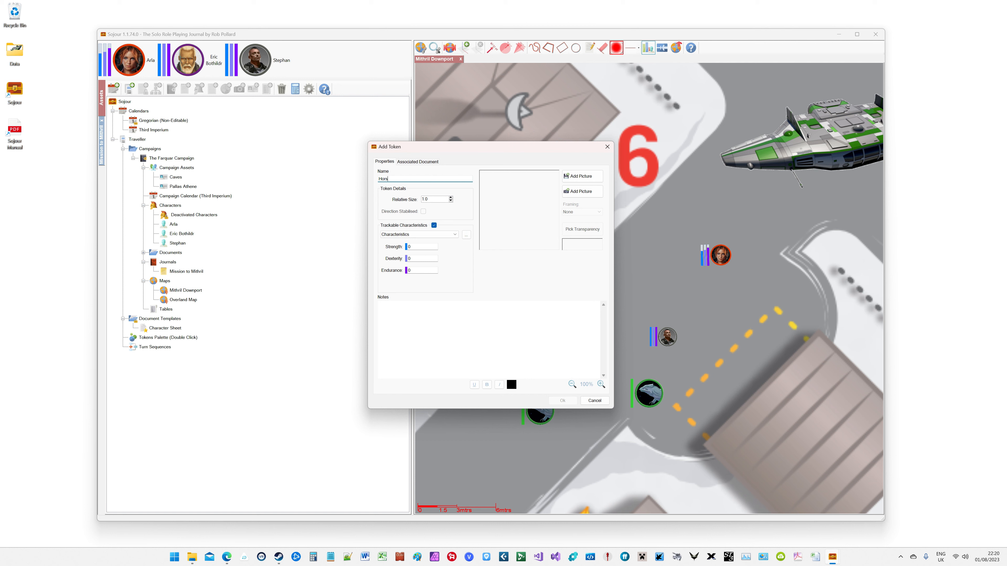
click(578, 182)
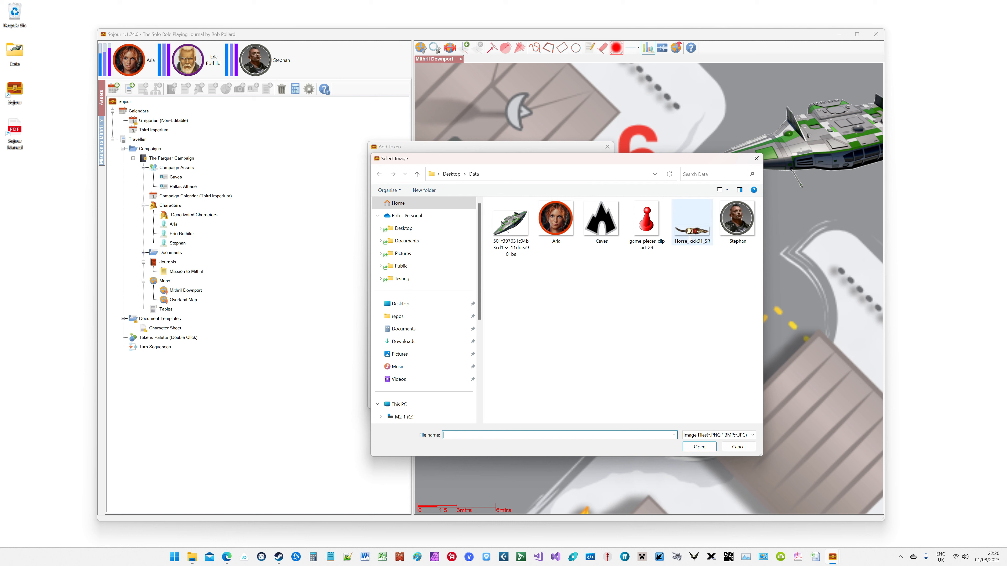
click(689, 238)
click(698, 449)
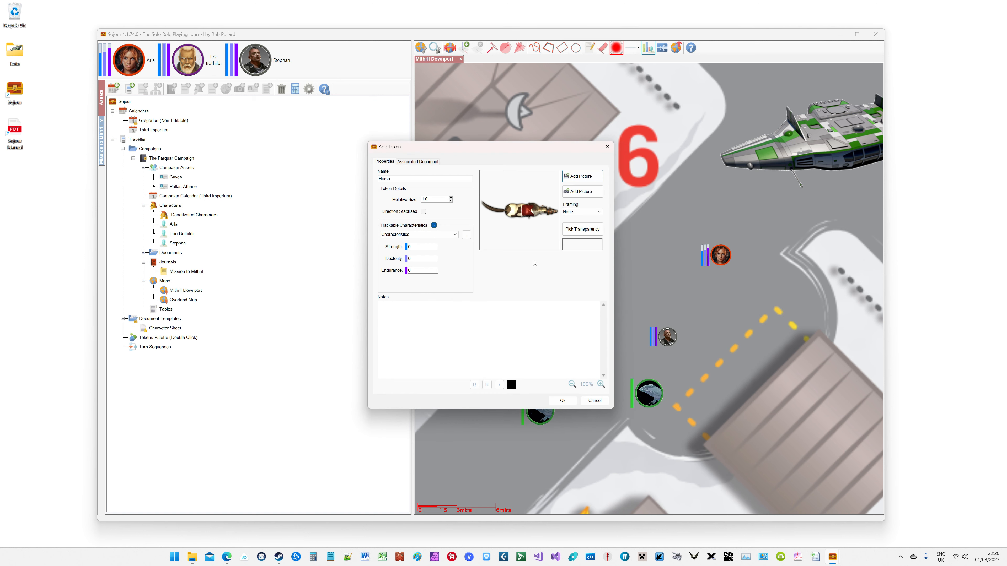
Give the Horse token a relative size of 2.0 and Creatures characteristics with 2d6 hits, and save it.
click(451, 197)
click(455, 234)
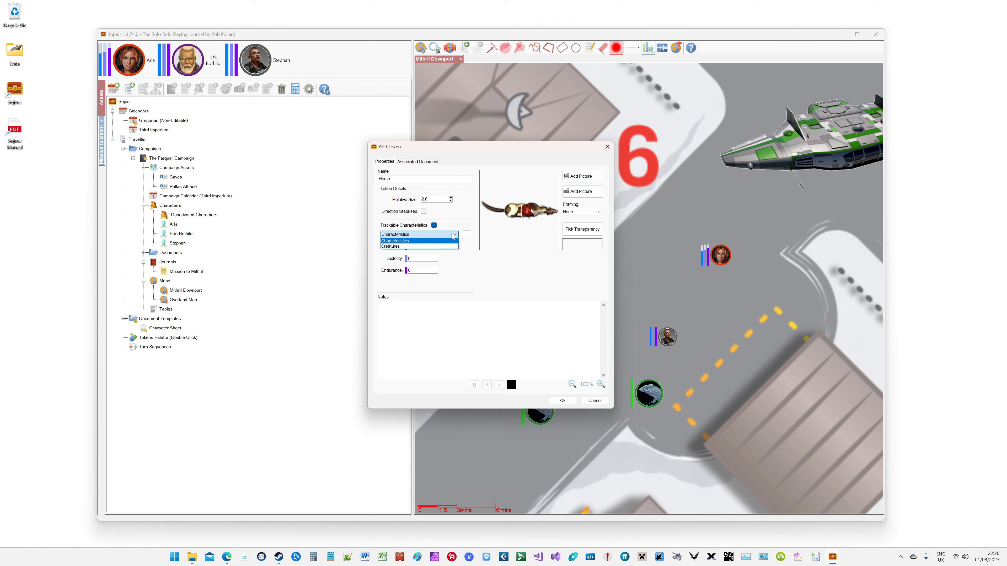
click(424, 246)
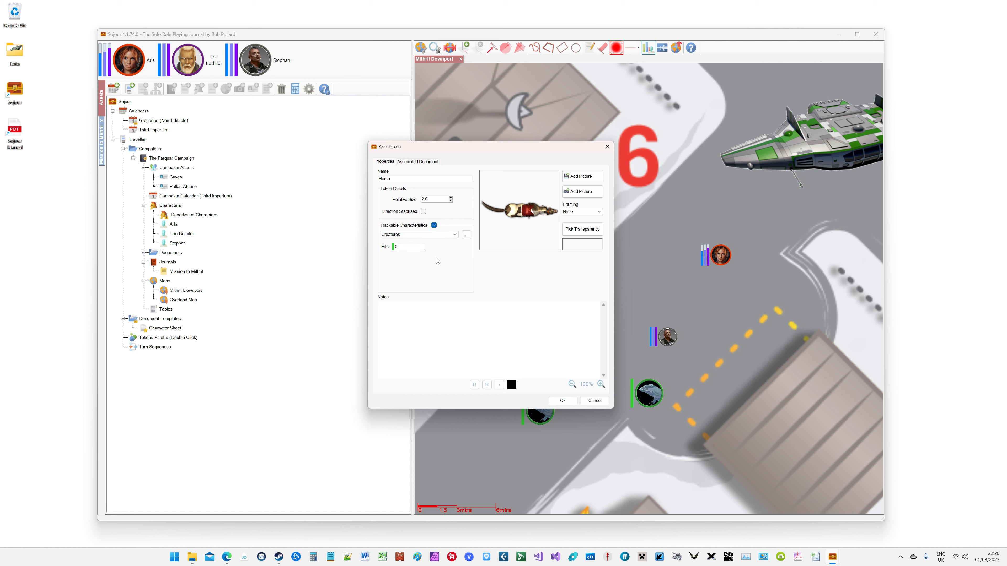
click(417, 245)
text(2d6)
click(562, 401)
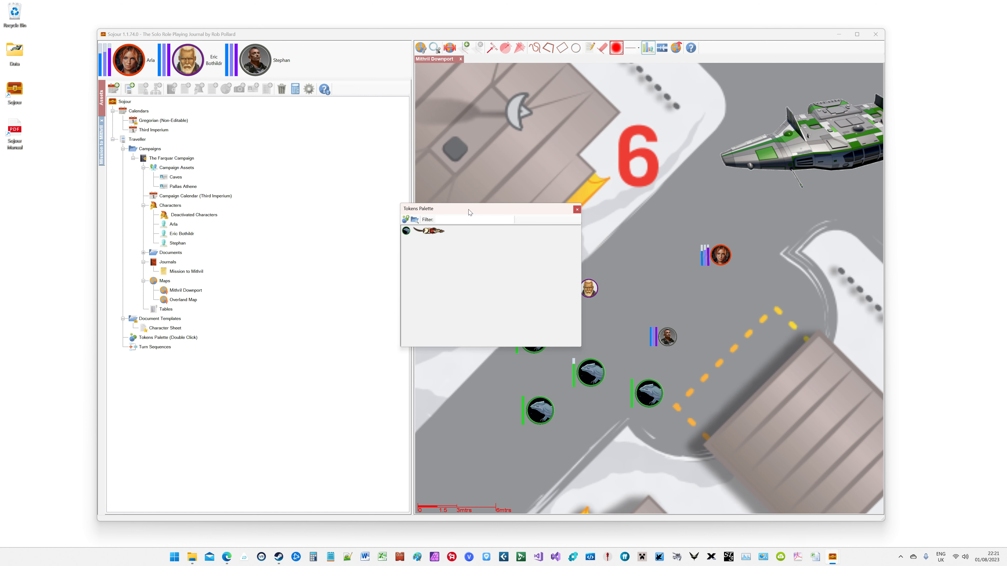
Try filtering the Tokens Palette by "h" and by "c", clear the filter, and move the palette off the map.
drag(469, 212, 419, 259)
click(401, 267)
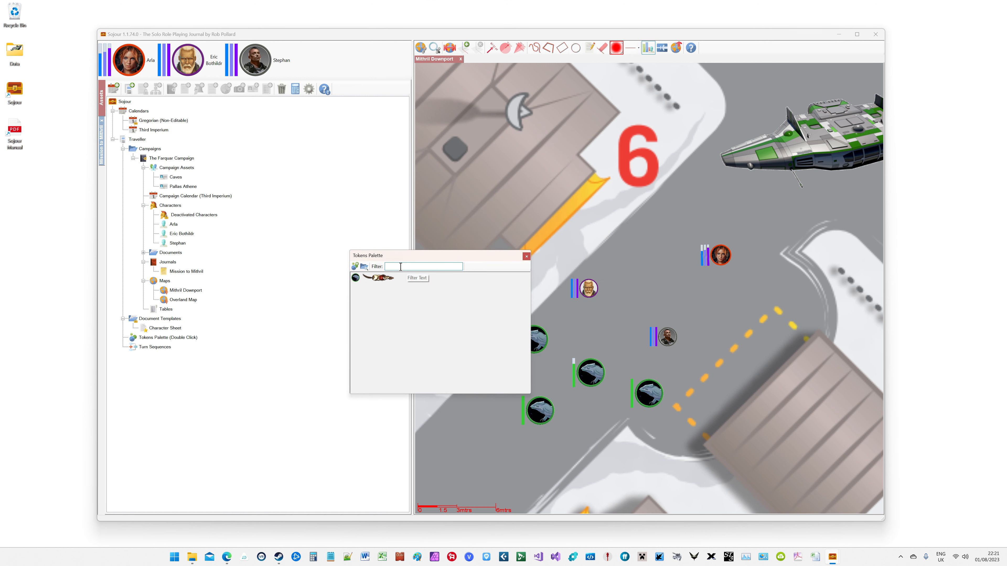
text(h)
key(BackSpace)
key(BackSpace)
text(c)
key(BackSpace)
key(BackSpace)
drag(439, 260, 363, 283)
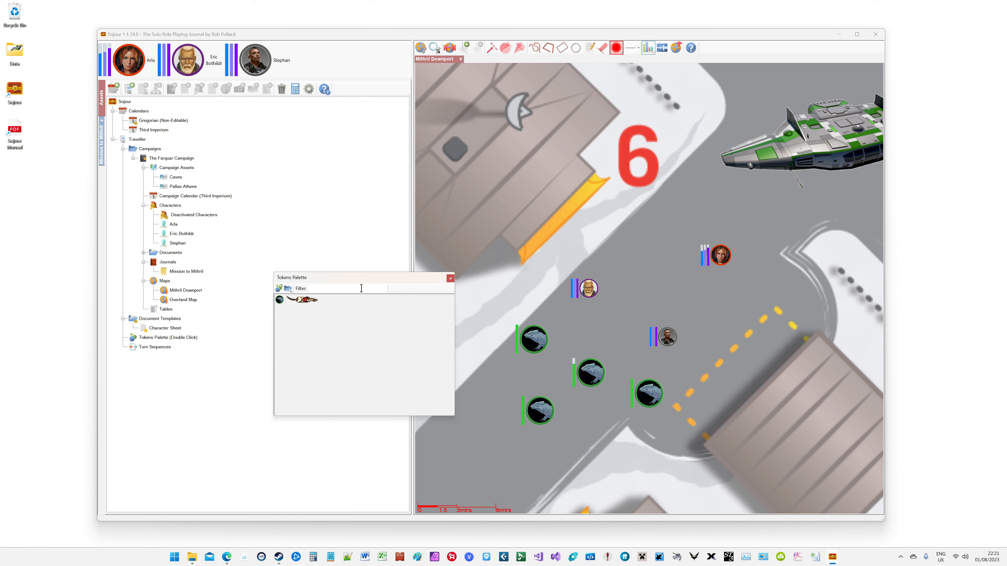
Move the Tokens Palette clear of the map and place two Horse tokens on Mithril Downport near the character tokens.
drag(371, 282, 314, 273)
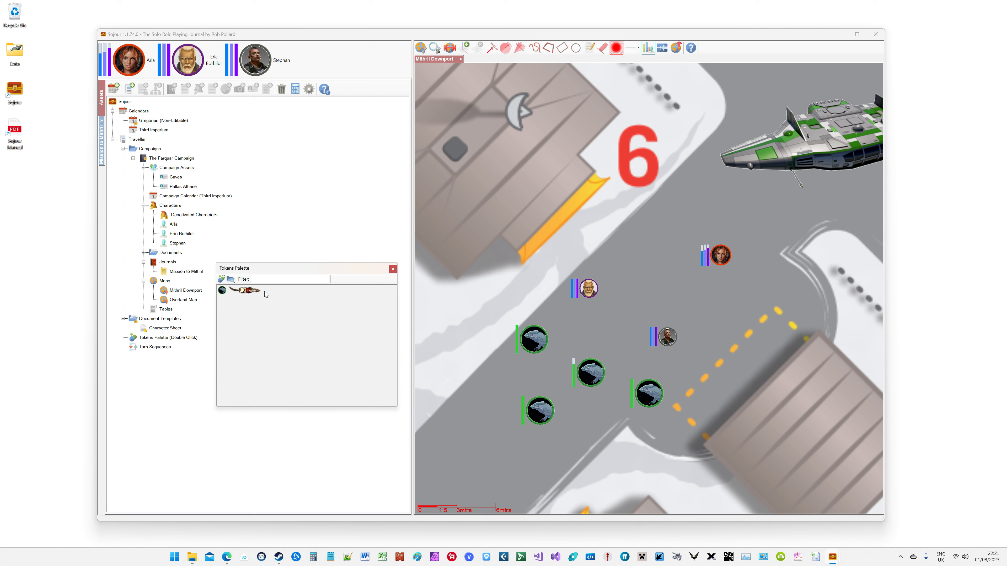
drag(253, 291, 653, 240)
drag(245, 300, 694, 199)
scroll(670, 230, up, 5)
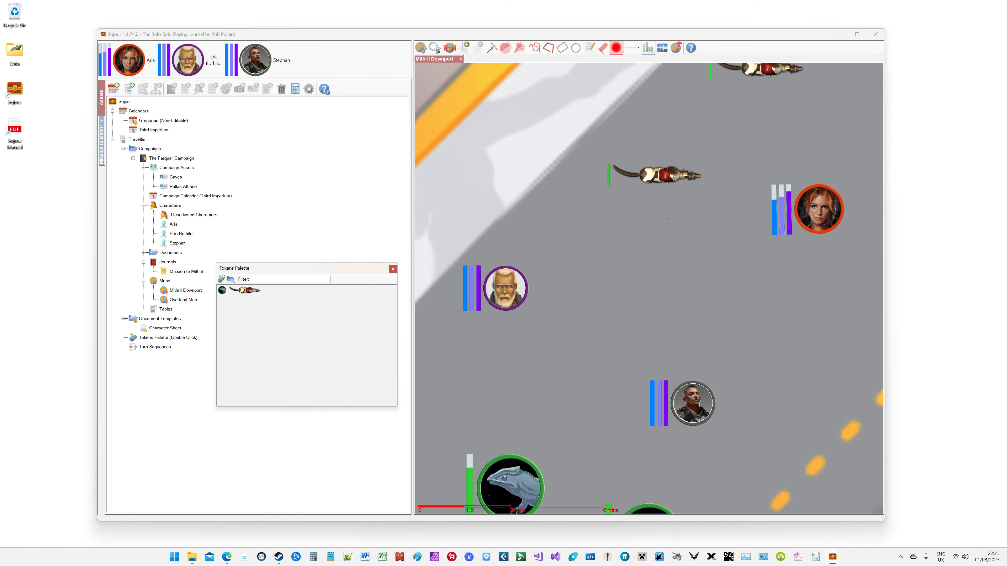
Reposition the two Horse tokens in the open area between the character tokens.
drag(664, 165, 681, 265)
scroll(682, 265, up, 3)
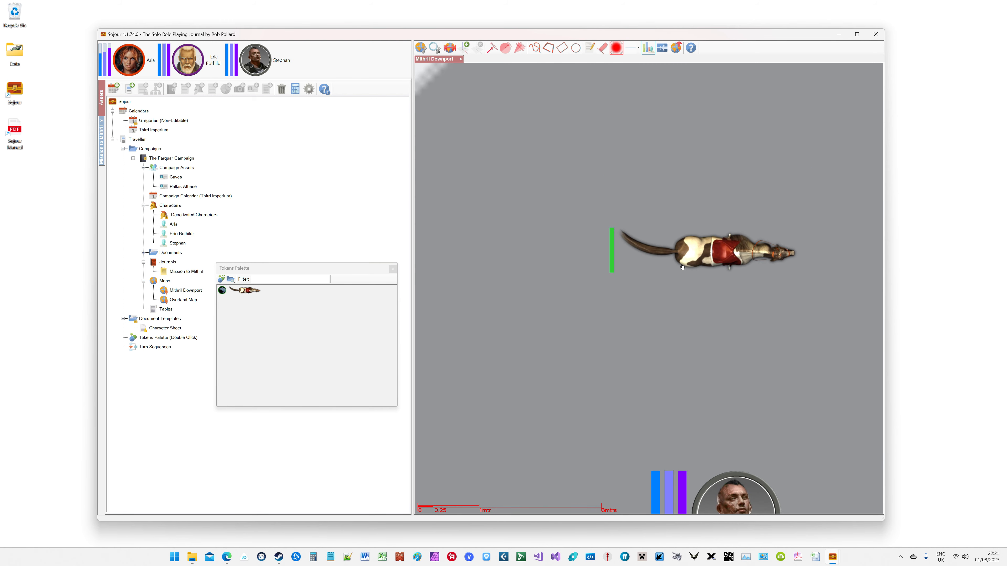
scroll(690, 222, down, 6)
drag(699, 170, 643, 212)
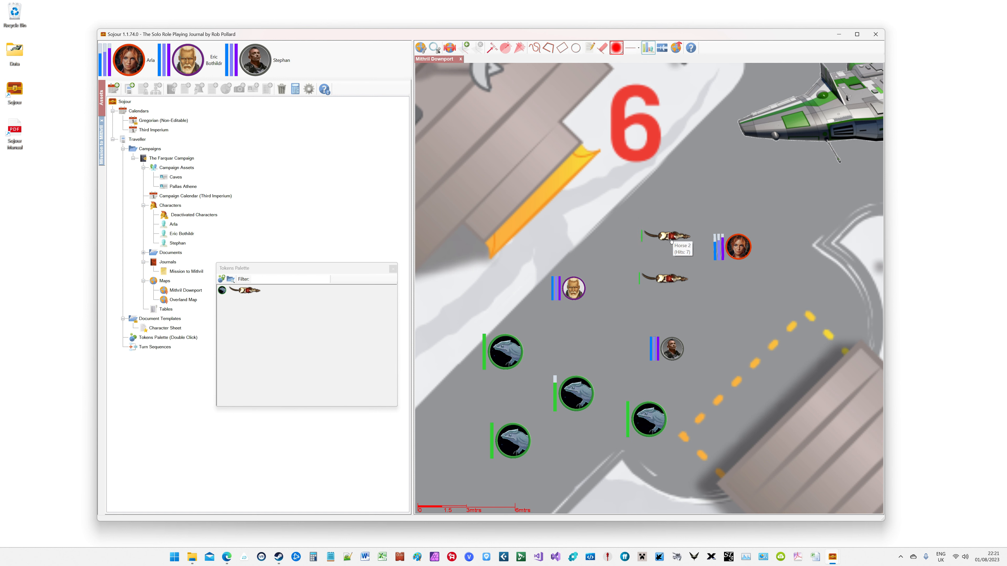
mouse_move(673, 242)
mouse_down()
mouse_move(673, 185)
mouse_move(786, 191)
mouse_move(658, 233)
mouse_up()
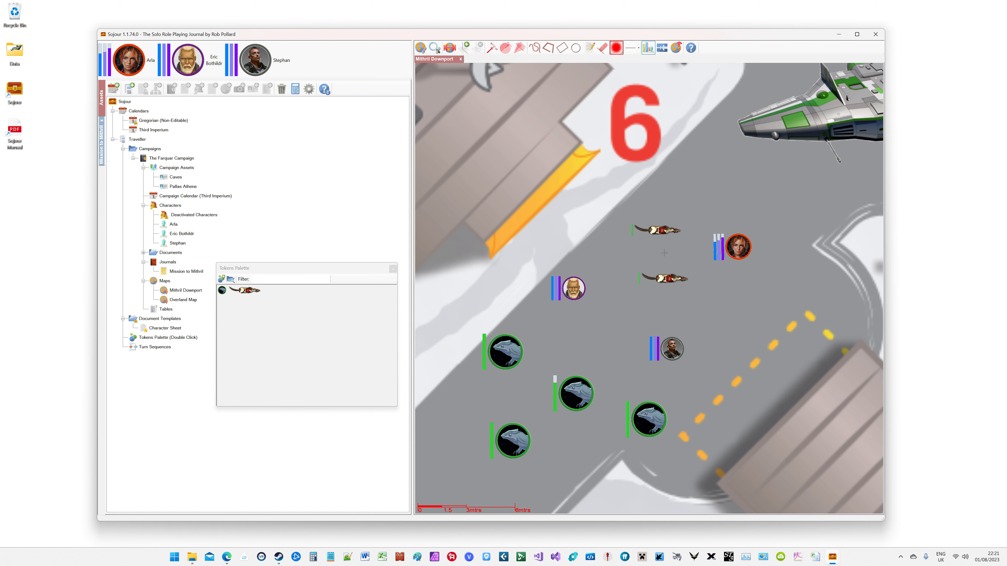
Delete both Horse tokens from the Mithril Downport map.
right_click(663, 234)
click(676, 256)
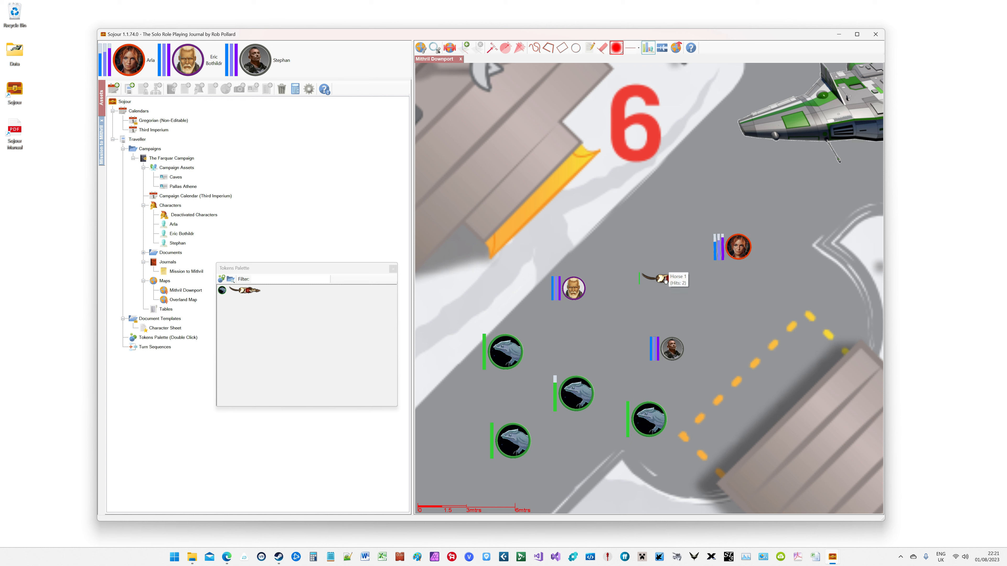
right_click(665, 280)
click(679, 301)
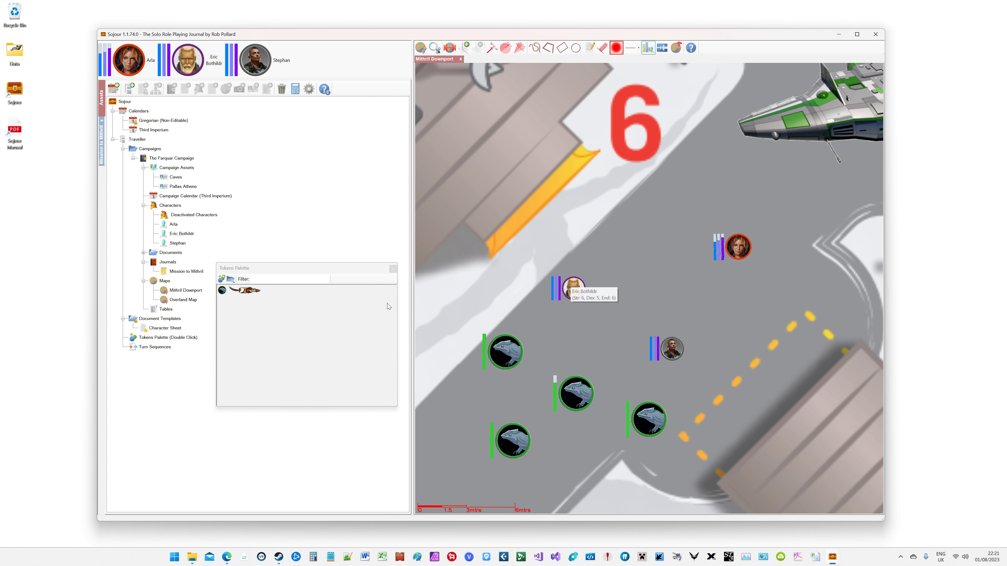
Edit the Horse token in the Tokens Palette, setting its relative size to 3.0 and enabling Direction Stabilised.
click(249, 291)
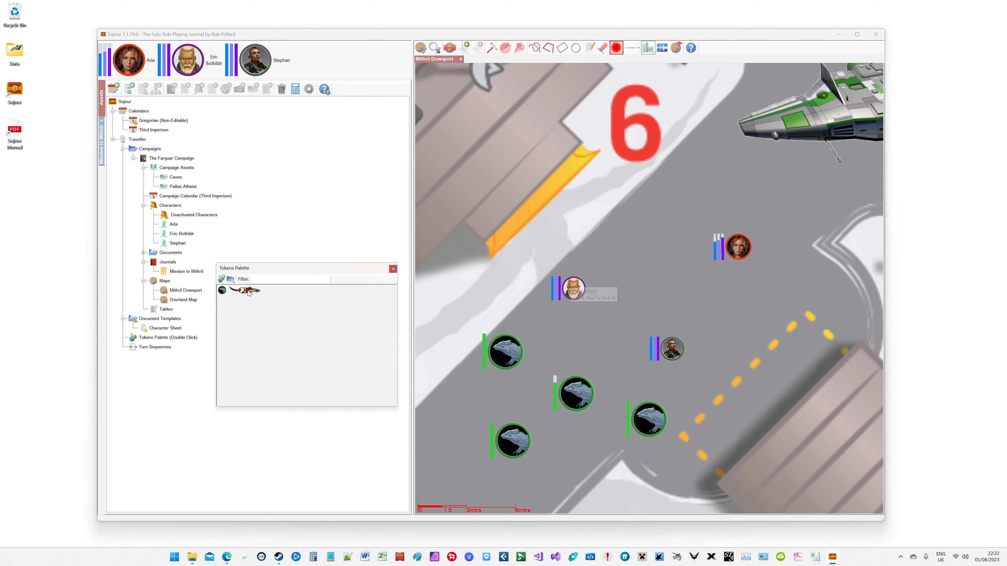
double_click(248, 292)
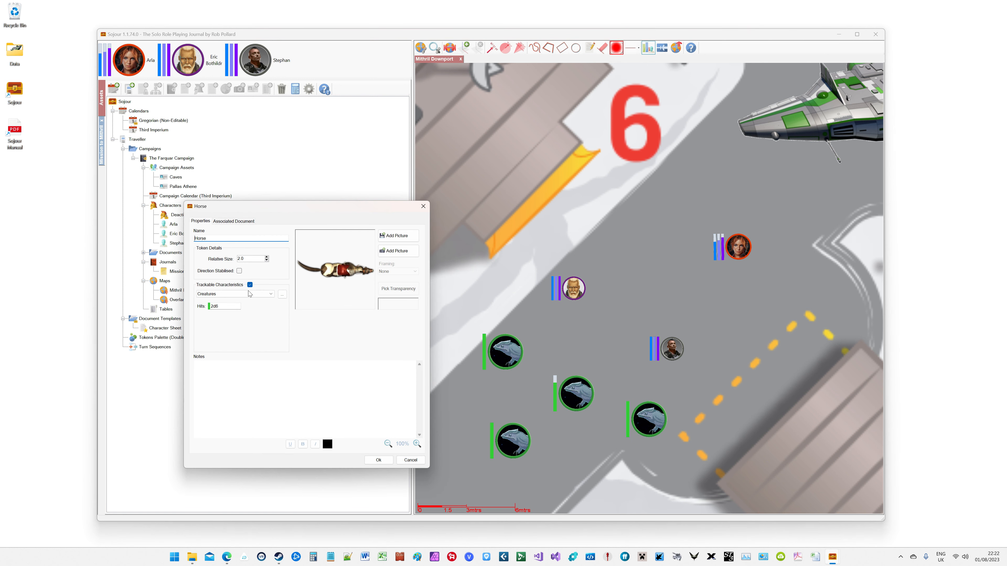
click(266, 257)
drag(273, 206, 315, 195)
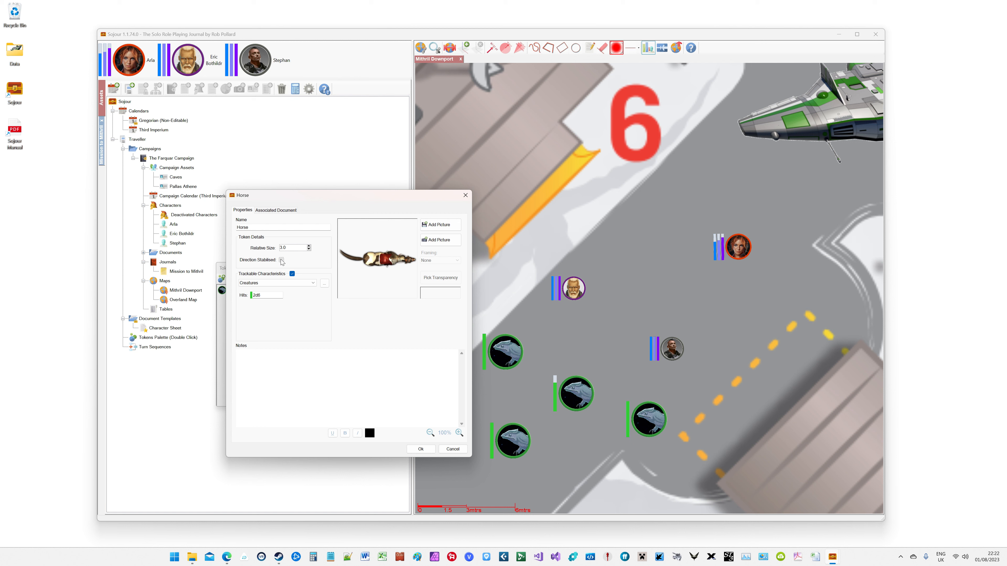
click(281, 260)
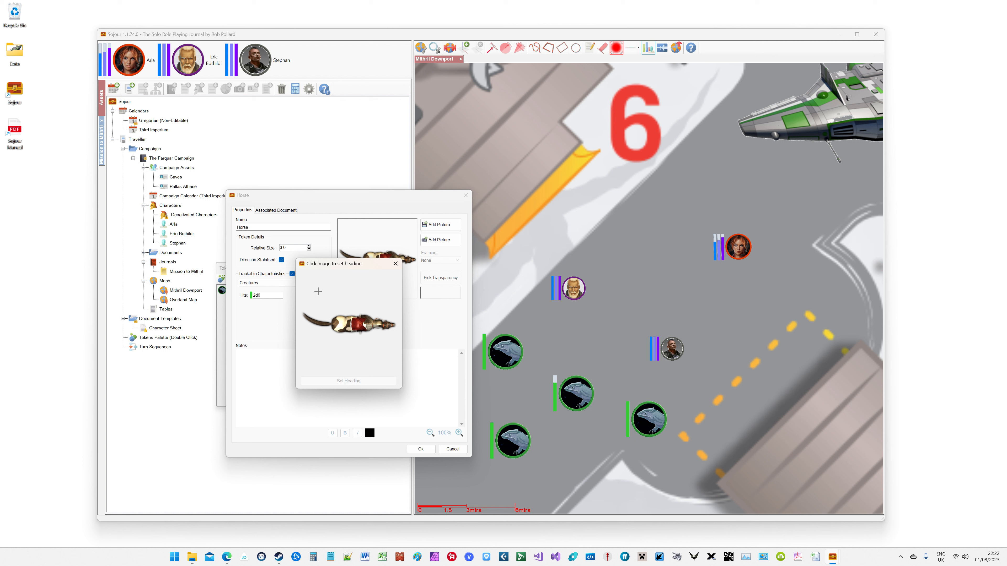
Try several headings on the horse image, set the heading to 90 degrees toward its head, and save the token.
click(397, 325)
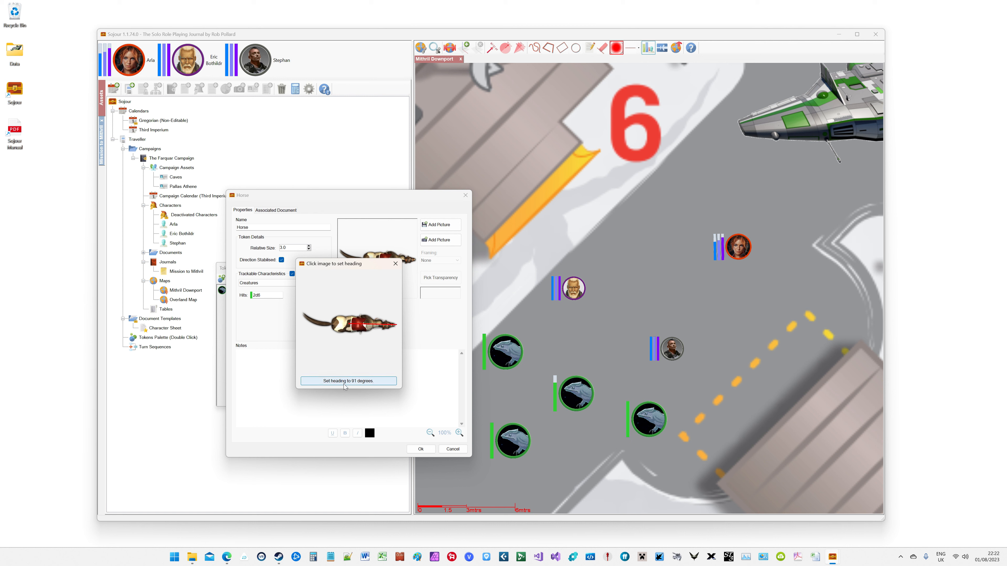
click(347, 287)
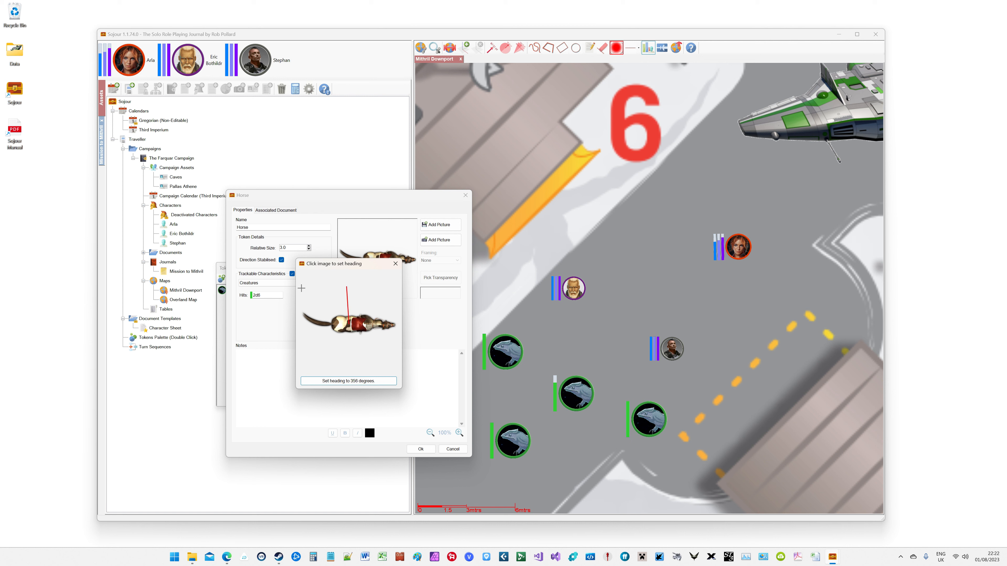
click(329, 303)
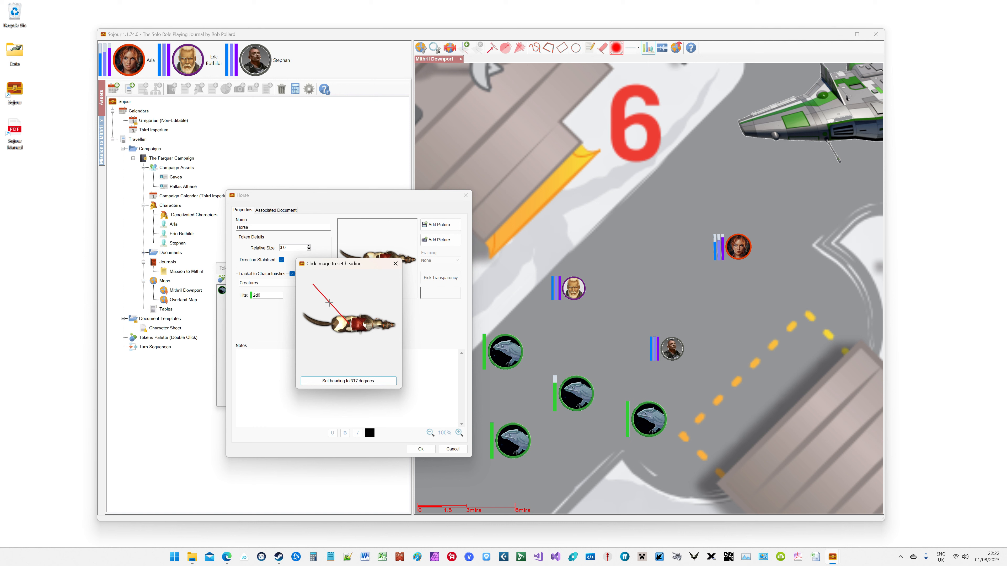
click(397, 325)
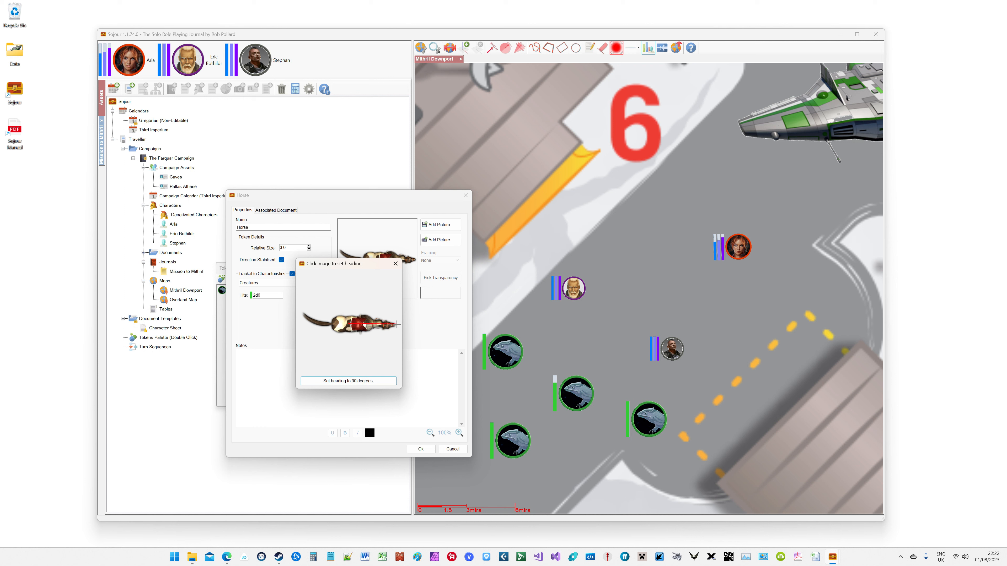
click(362, 382)
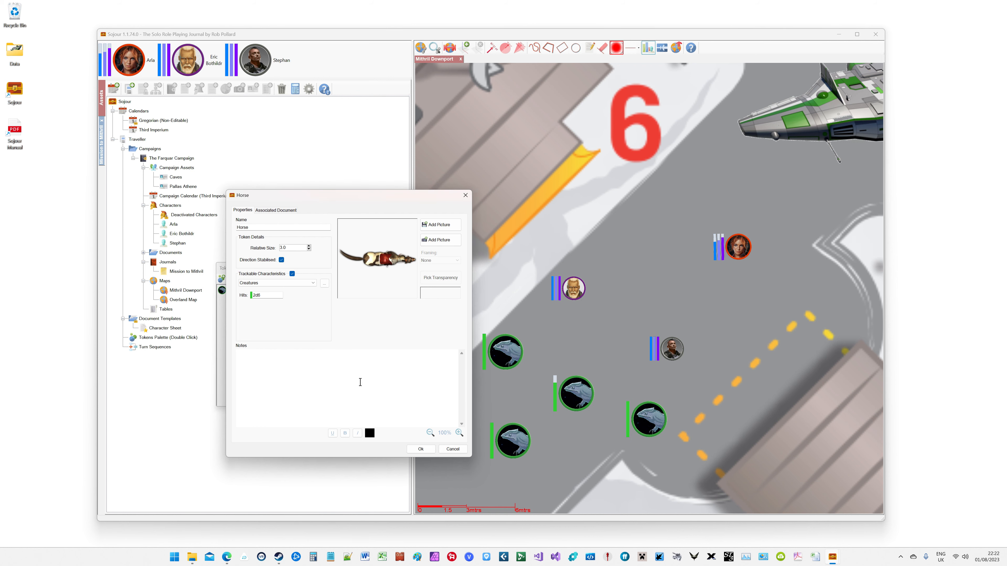
click(421, 445)
Place two Horse tokens on the Mithril Downport map and move each one so it turns to face its travel direction.
drag(246, 296, 656, 211)
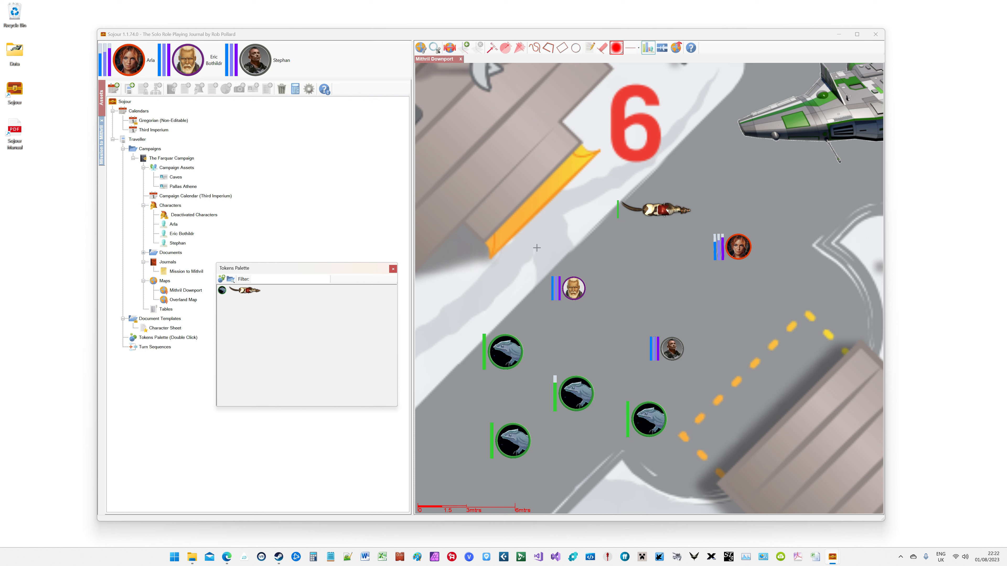
drag(668, 216, 704, 176)
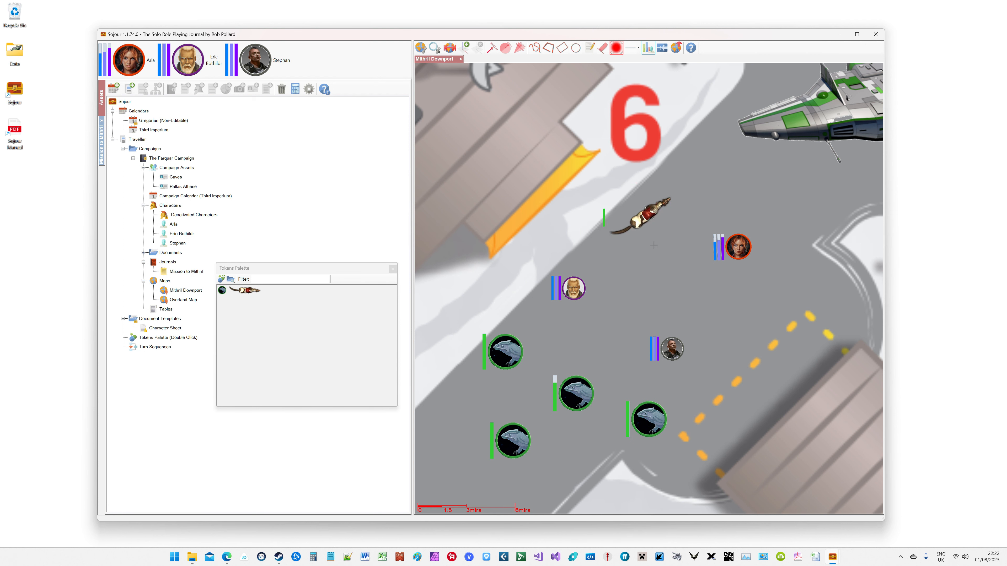
drag(245, 290, 716, 321)
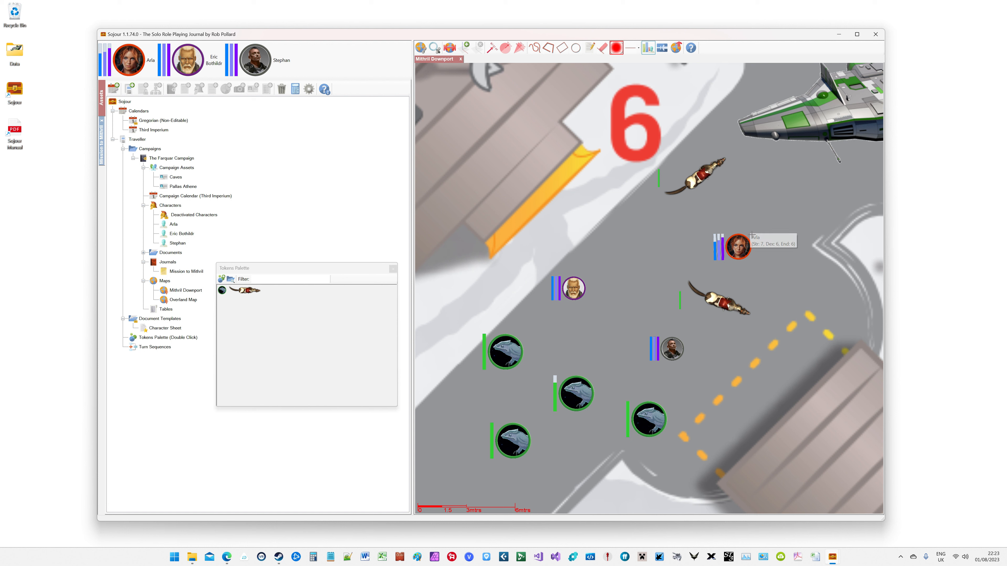
drag(743, 314, 605, 327)
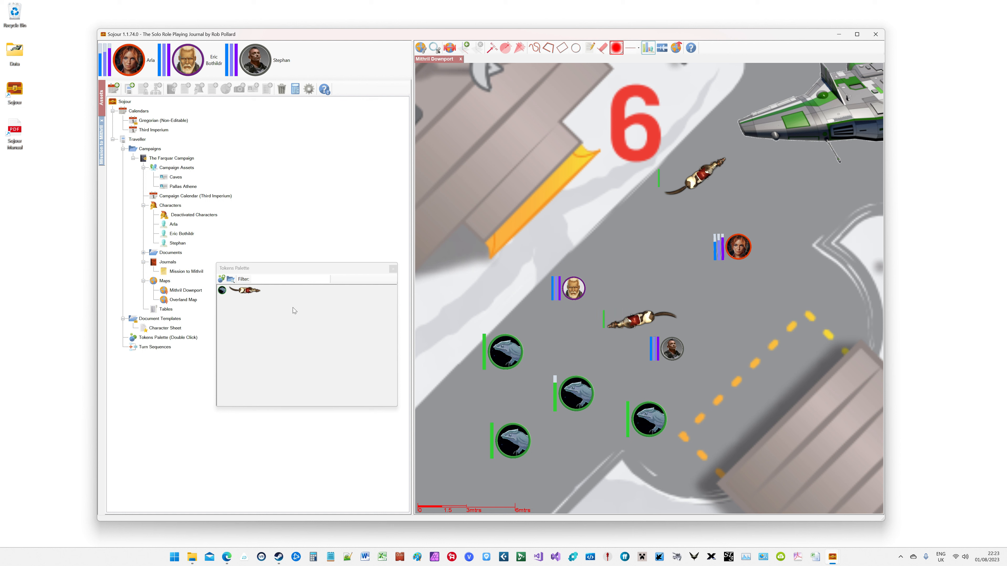
Review the Horse token's properties from the Tokens Palette, accept them, and close the palette.
right_click(246, 290)
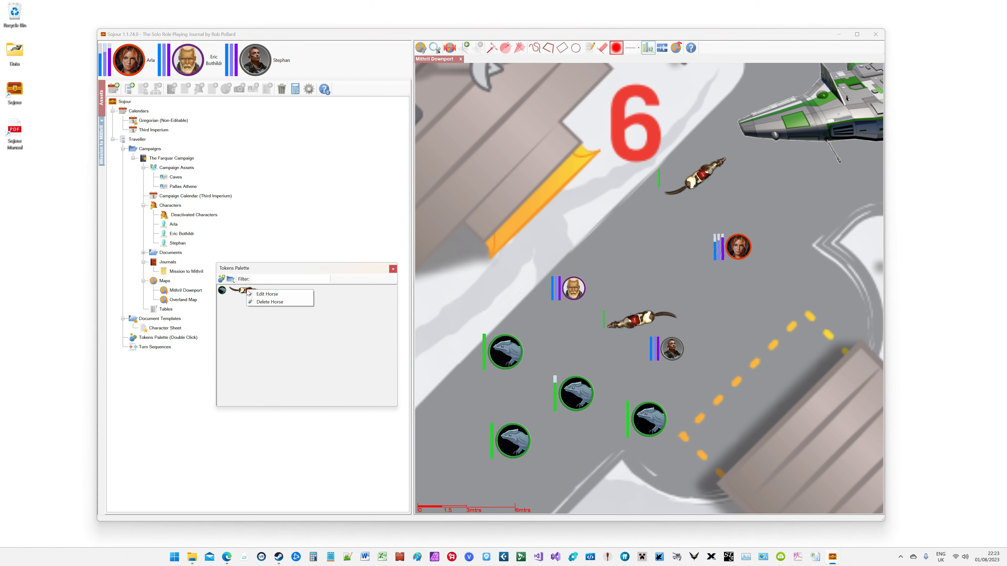
click(260, 296)
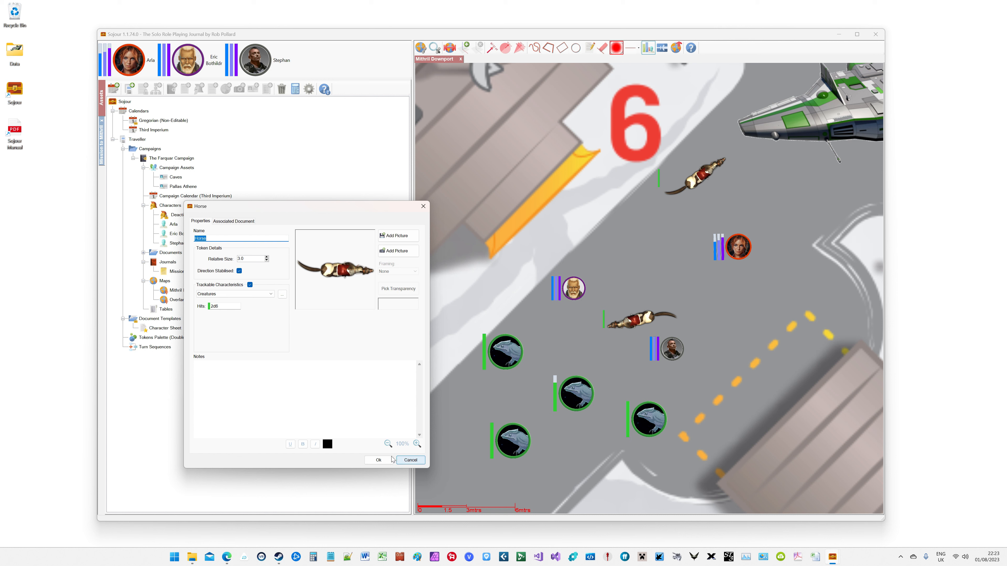
click(378, 461)
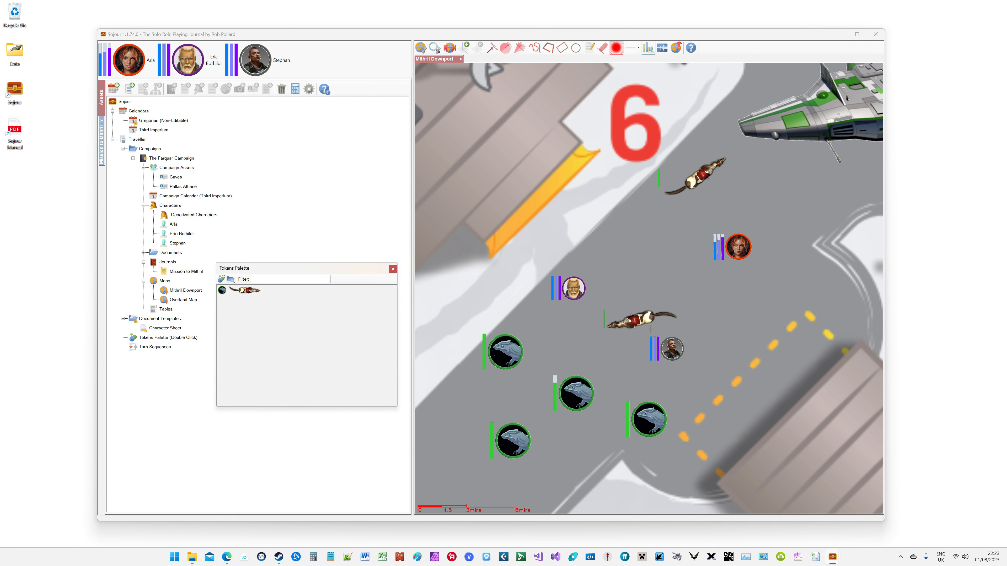
click(393, 269)
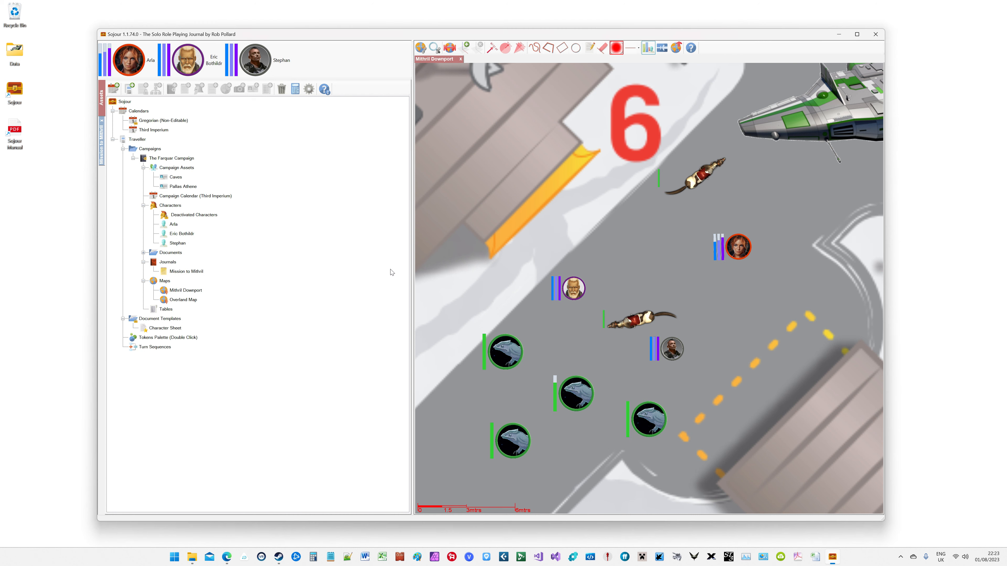
Open the character sheet linked to the orange-ringed character token on the map, and close it again.
right_click(741, 247)
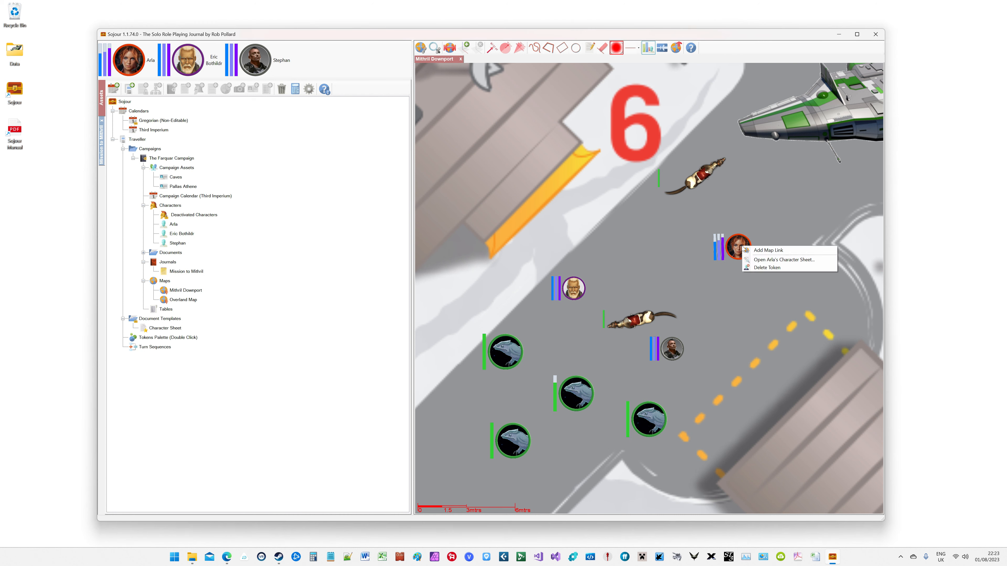
click(774, 260)
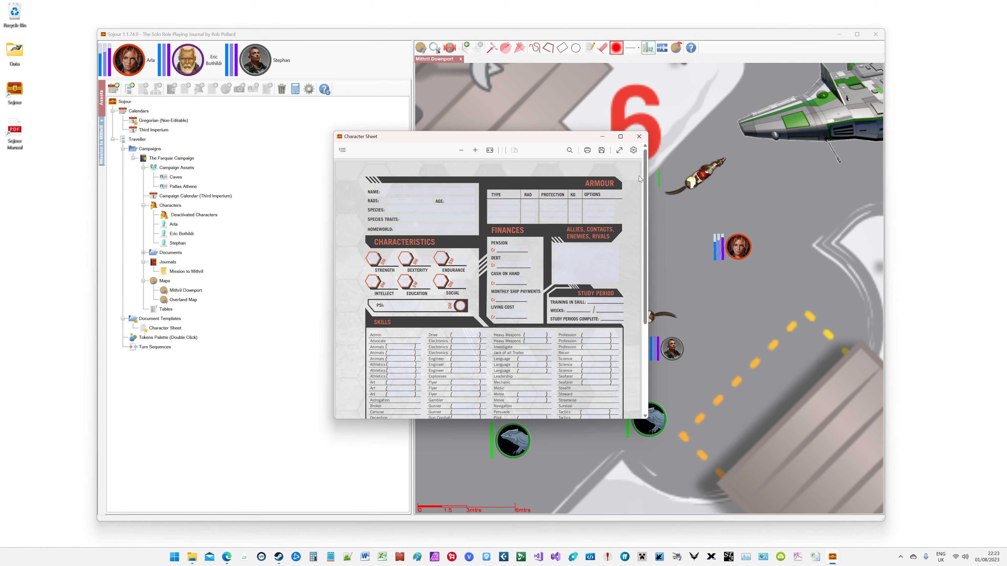
click(638, 136)
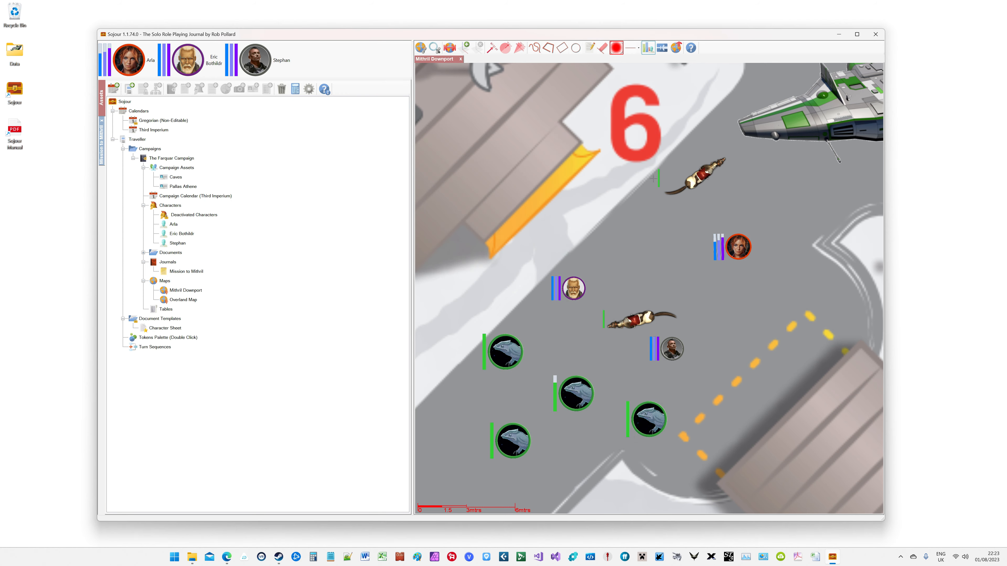
Check the options available for the upper Horse token on the map, and briefly reopen the Tokens Palette.
right_click(700, 177)
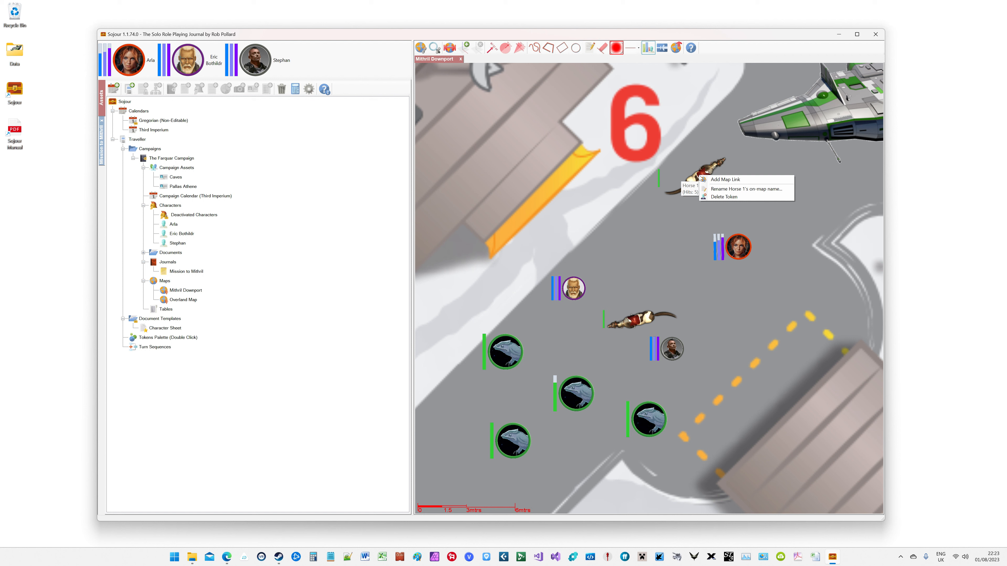
click(168, 340)
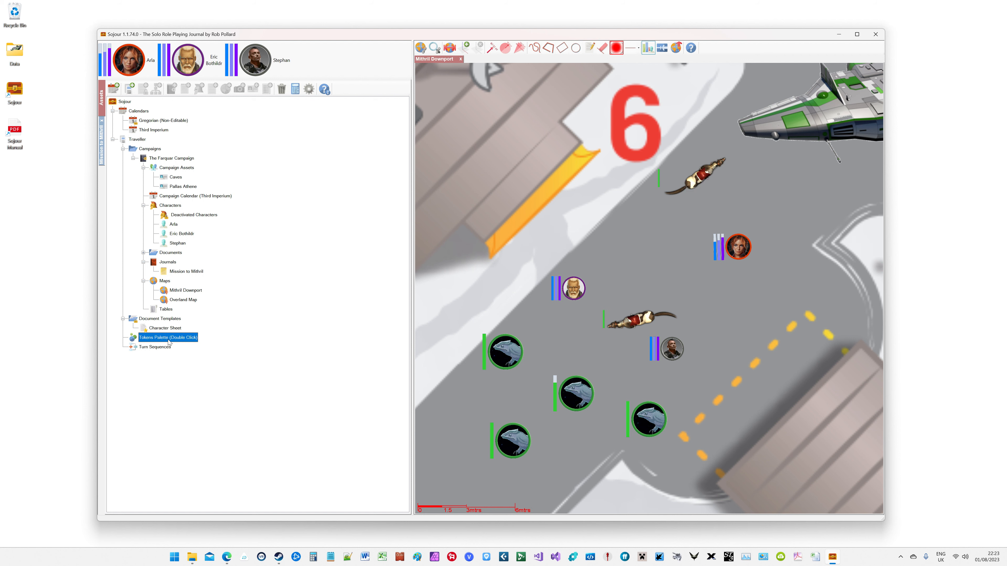
double_click(169, 340)
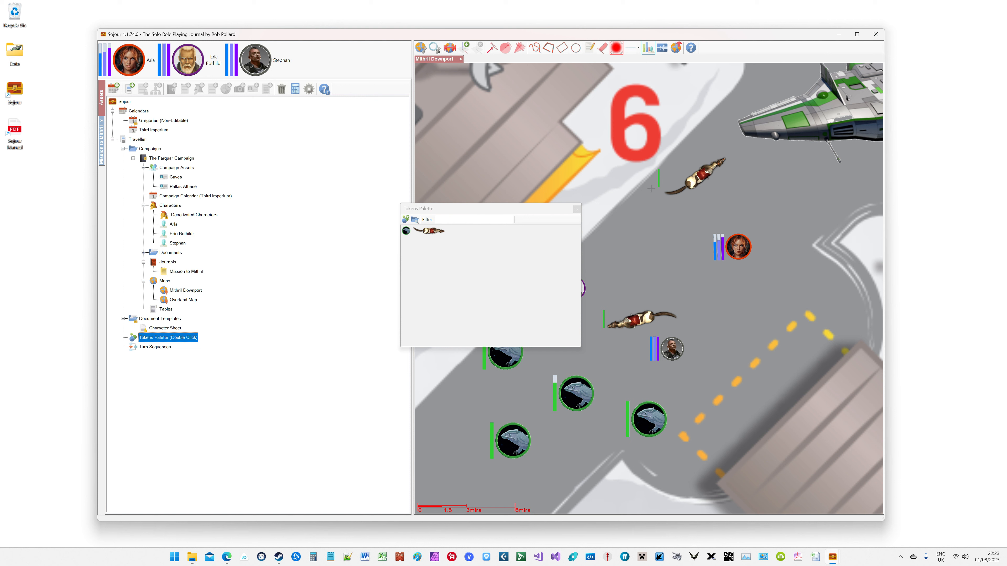
click(577, 209)
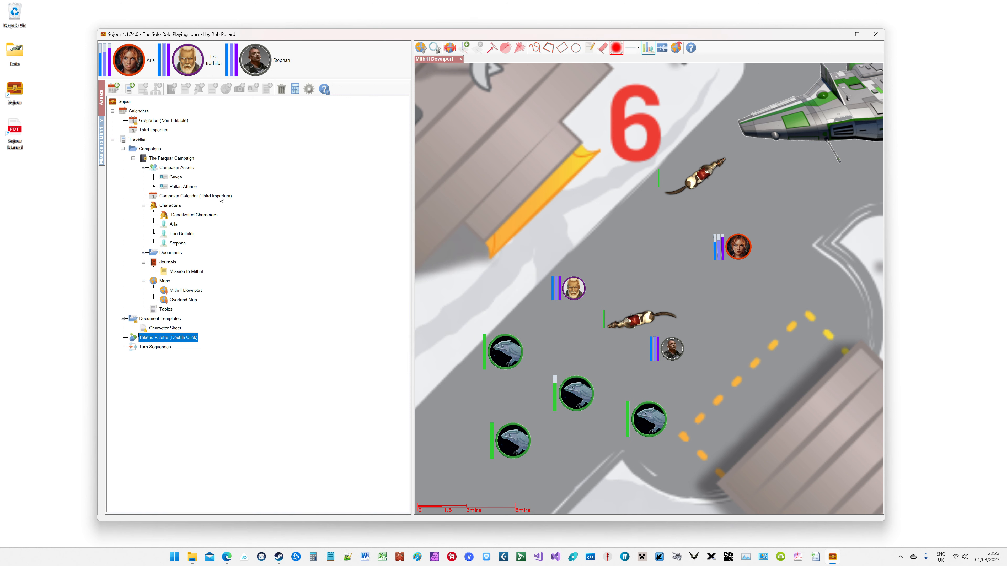
Associate a blank rtf document named "Starship Stats" with the Pallas Athene asset, containing the text "Hello some stats!".
double_click(177, 188)
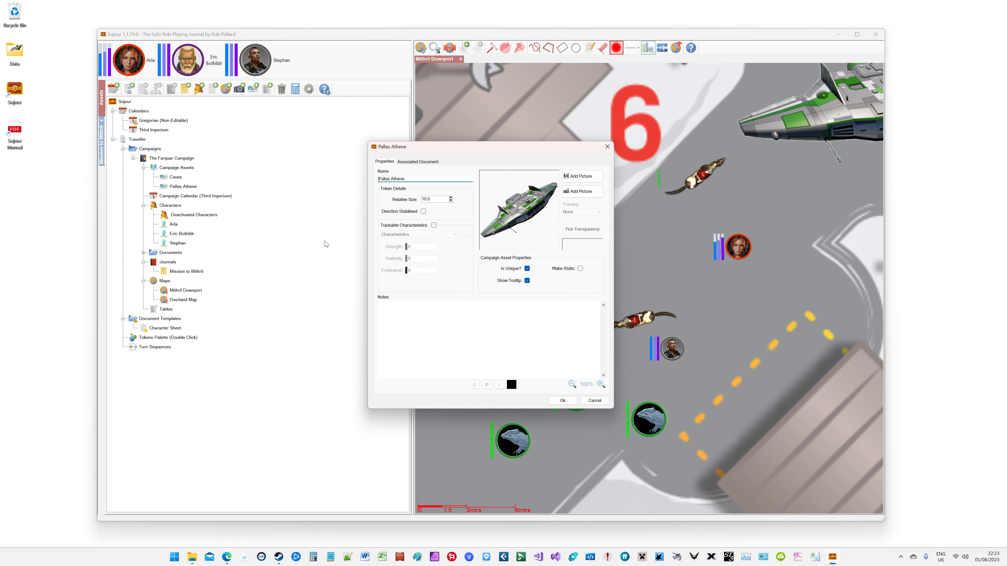
click(402, 162)
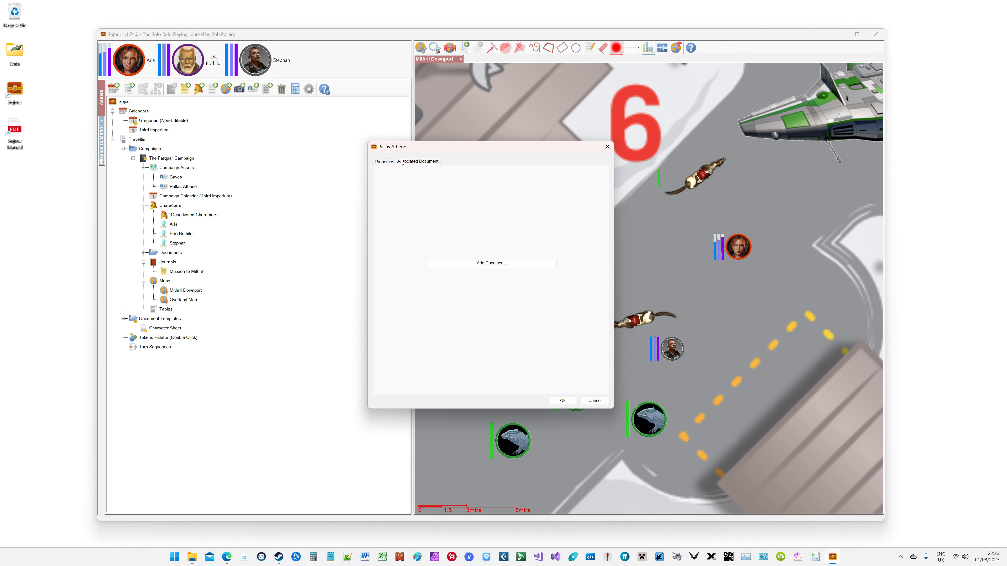
click(505, 263)
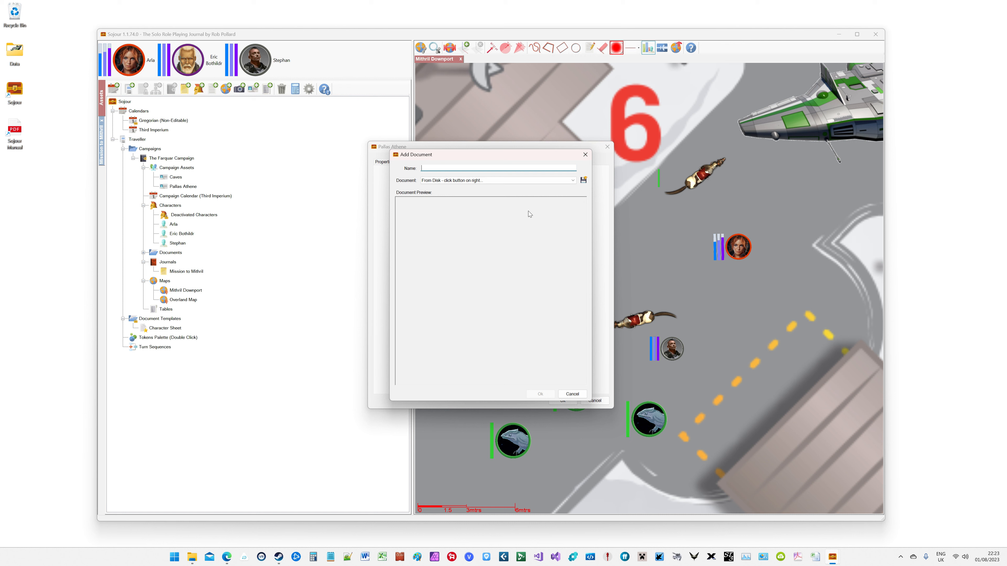
click(564, 180)
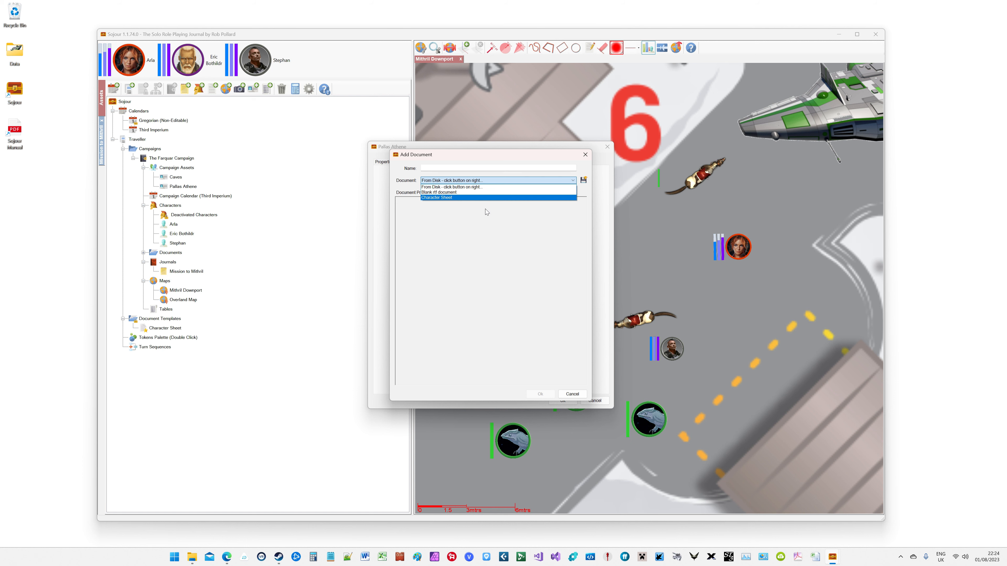
click(477, 195)
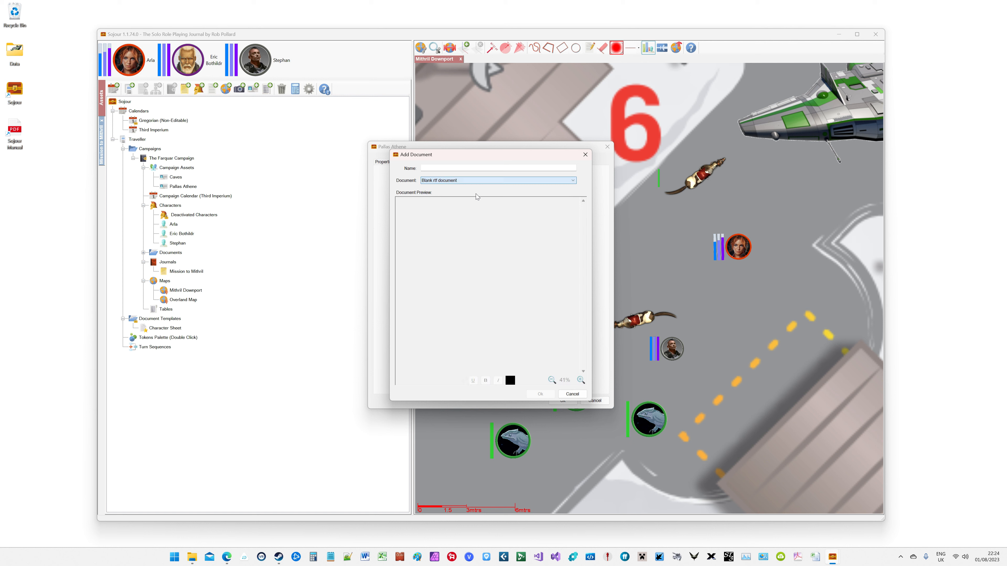
click(460, 168)
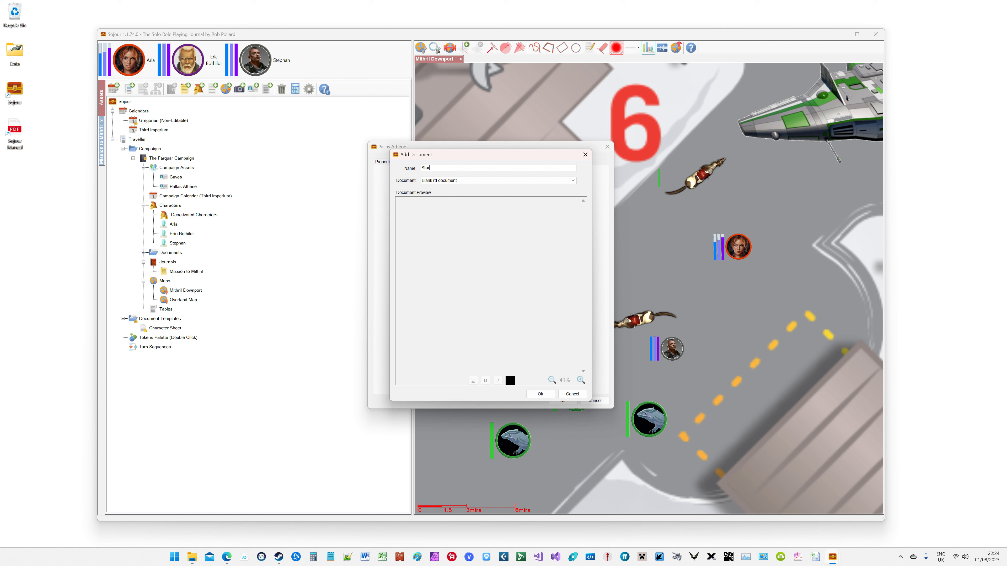
text(Starship Stats)
click(540, 394)
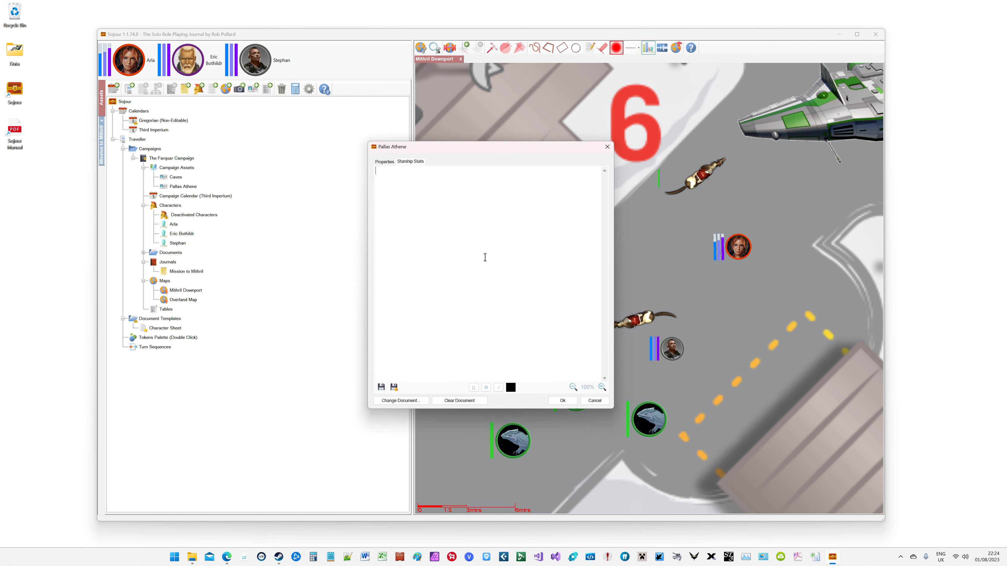
text(Hello some stats!)
click(562, 400)
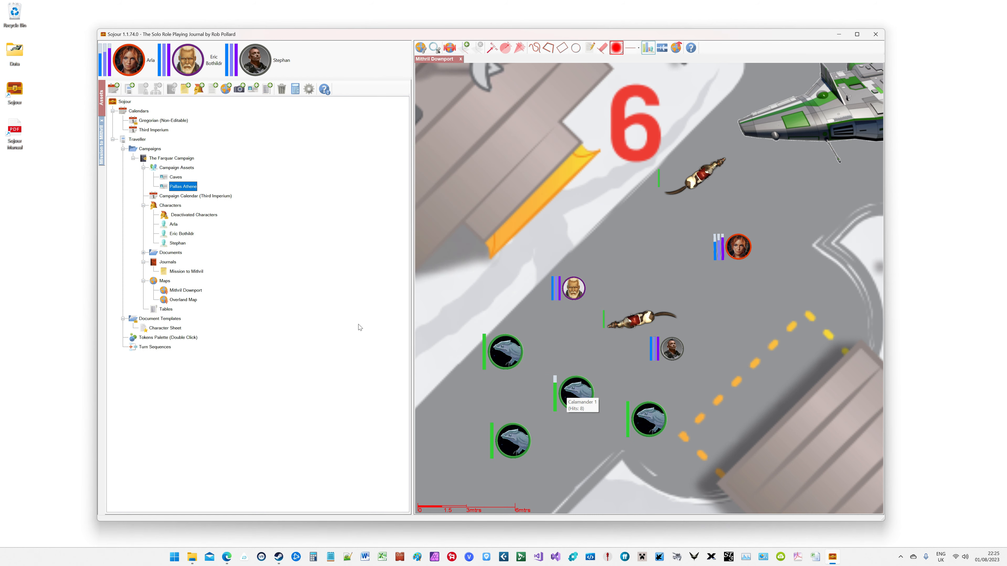
Open the Starship Stats document from the Pallas Athene token on the Mithril Downport map, and close it again.
key(Right)
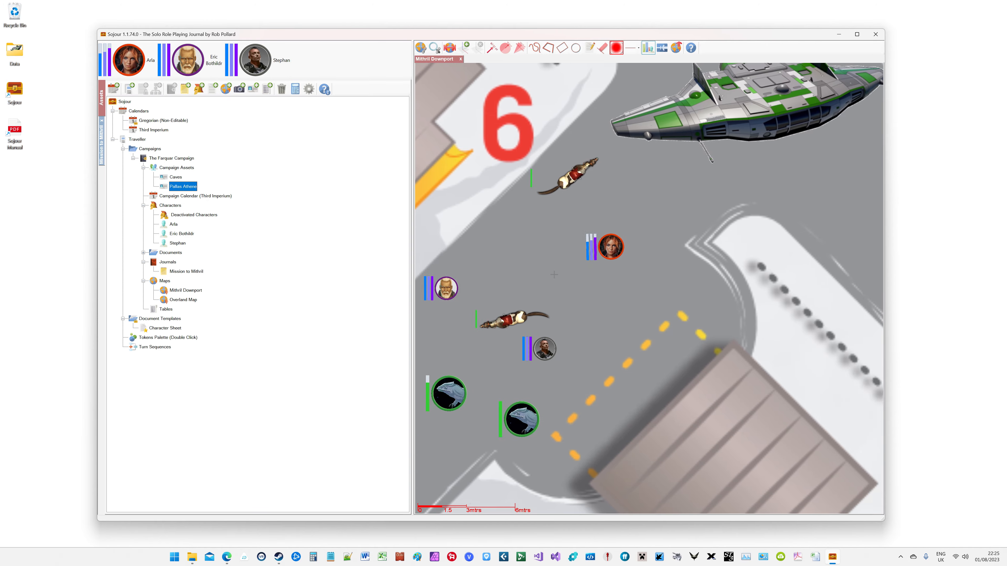
drag(733, 161, 605, 291)
right_click(617, 236)
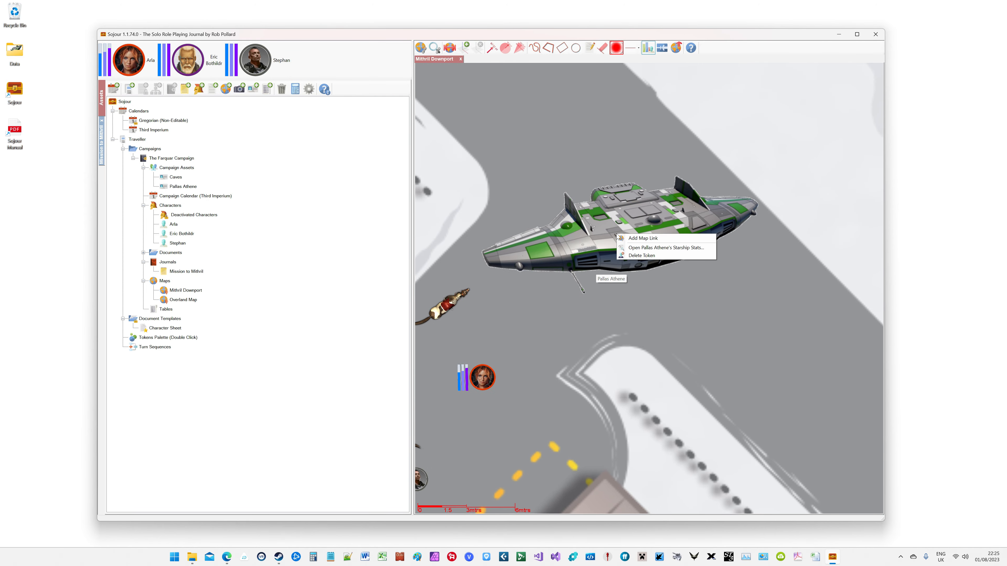
click(662, 250)
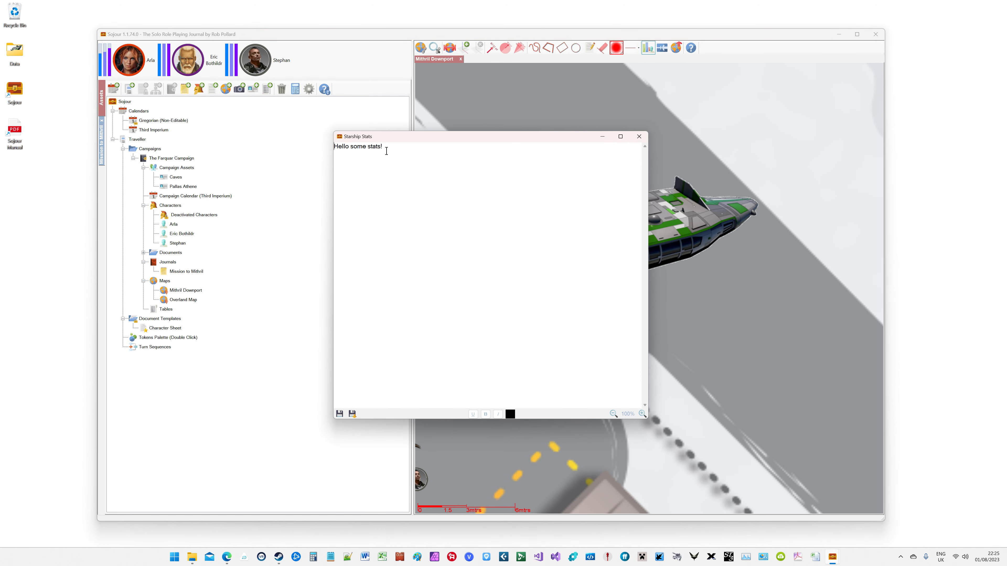
click(639, 137)
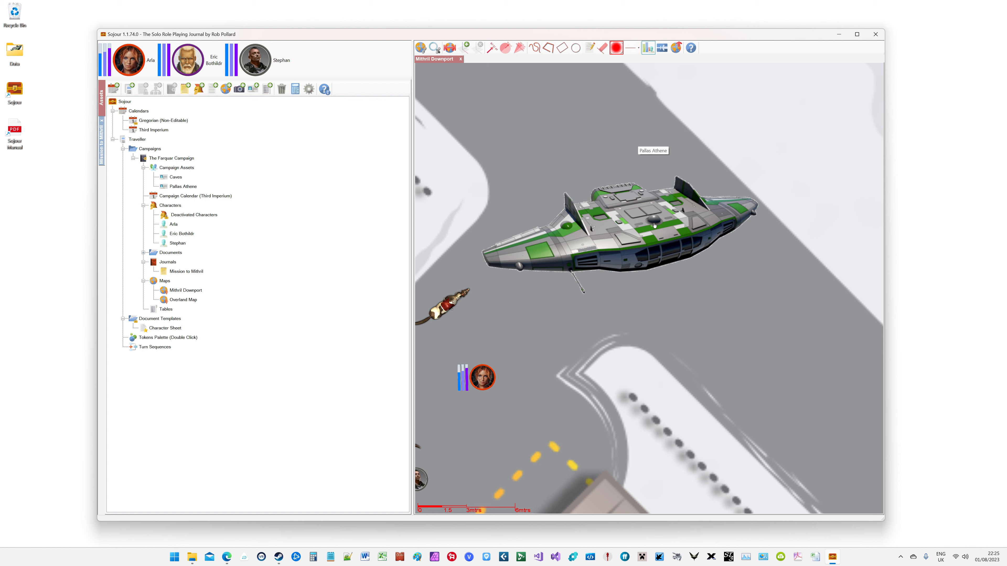
Check the options for Pallas Athene and the grey-ringed character, and view Pallas Athene's Starship Stats in its properties without saving.
right_click(188, 189)
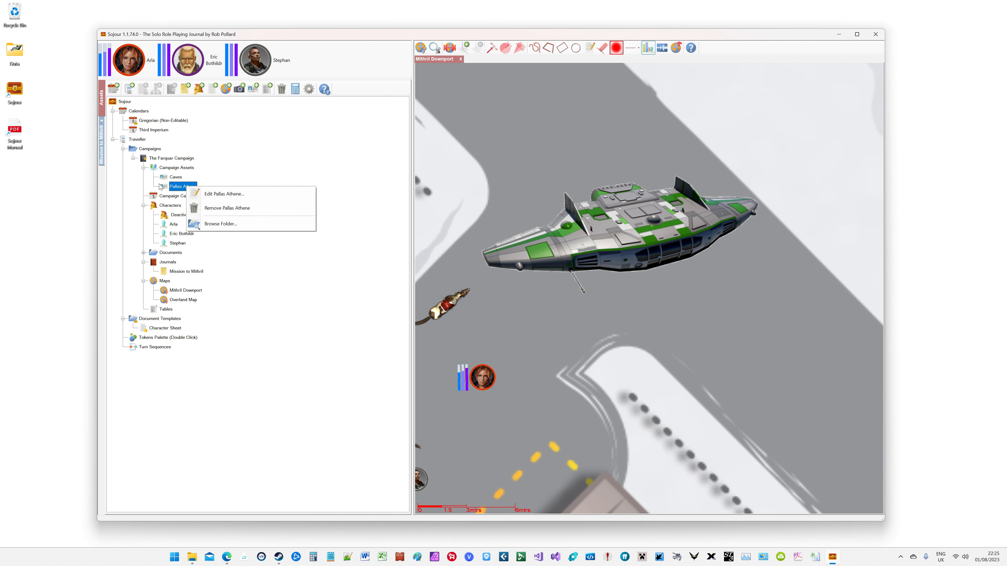
right_click(257, 66)
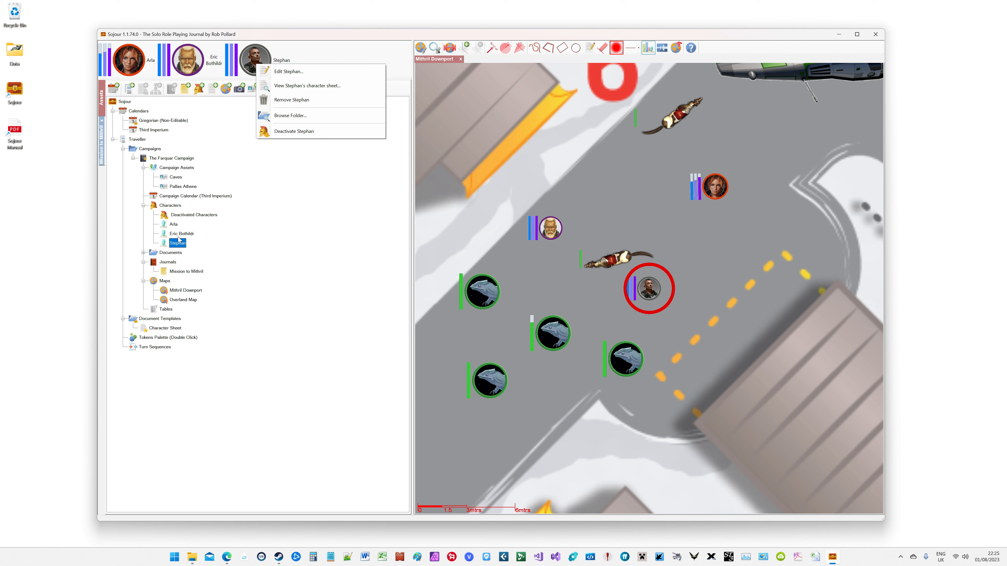
click(184, 187)
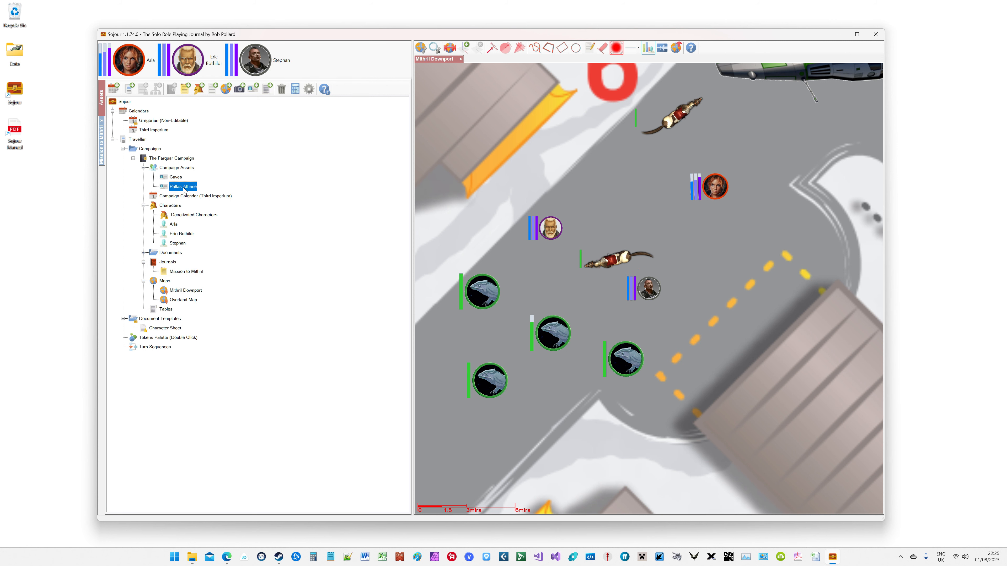
double_click(183, 187)
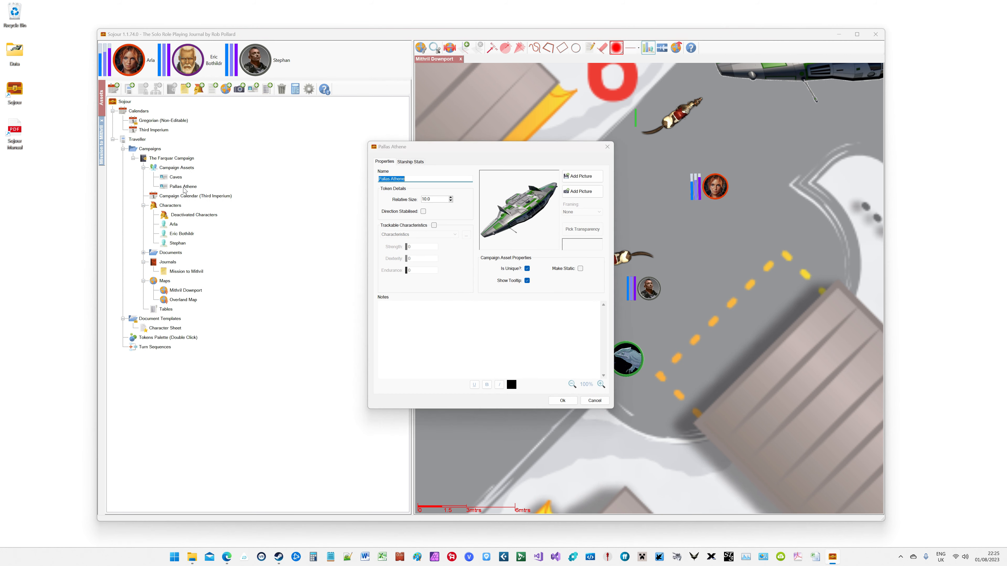
click(400, 162)
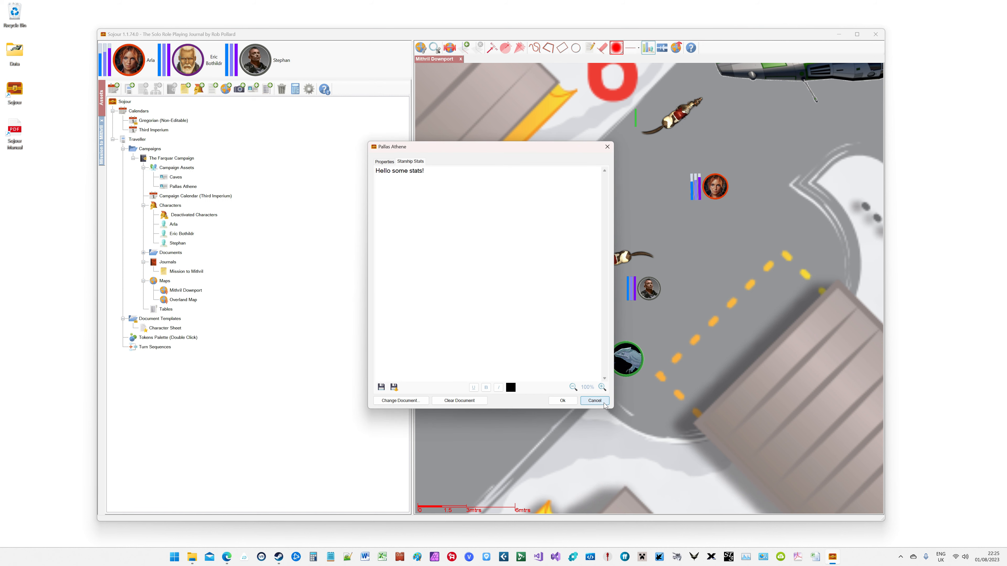
click(595, 401)
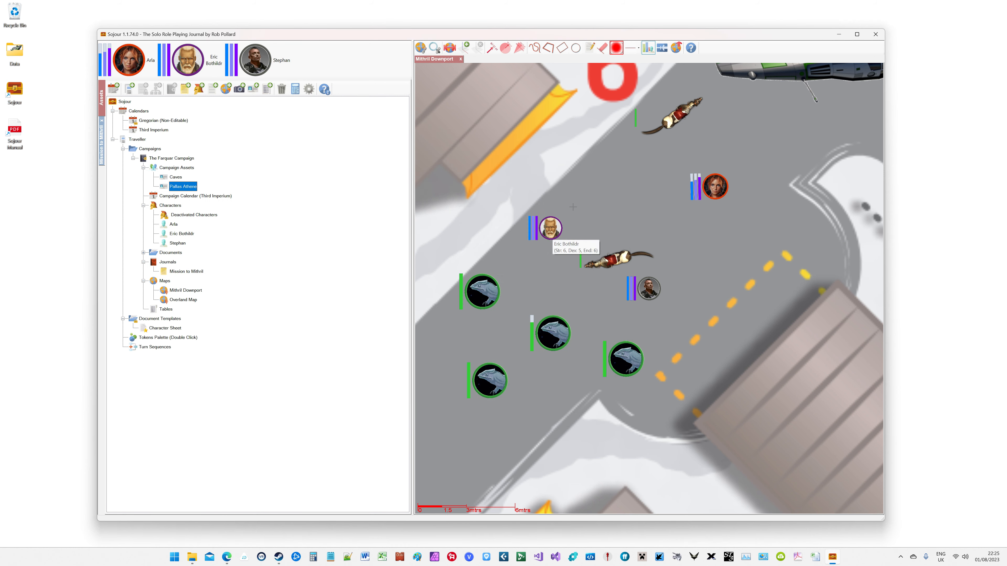
Expand the Mithril Downport map to fill the whole window and look over the tokens on it.
scroll(664, 280, down, 3)
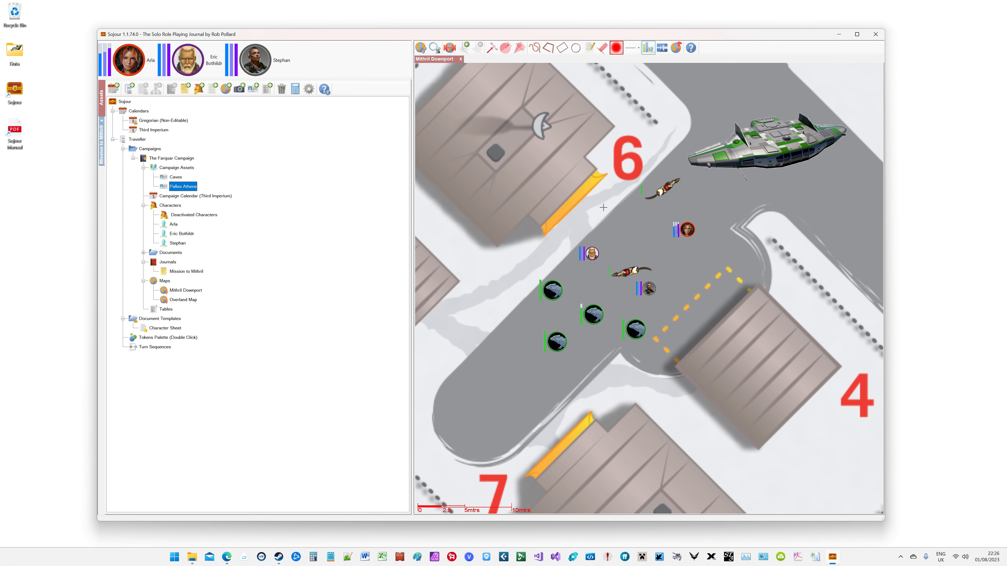
scroll(603, 208, up, 2)
key(Left)
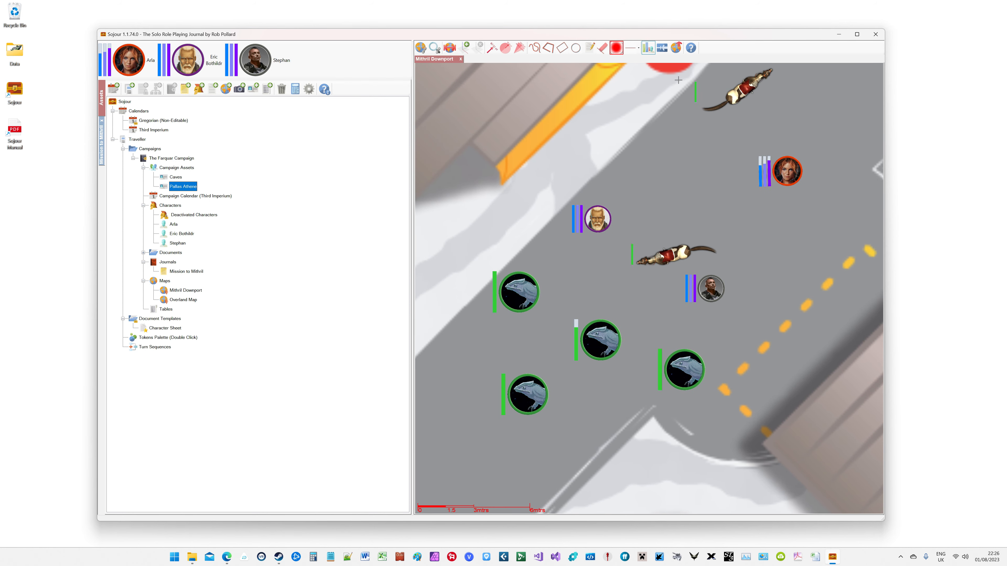
click(663, 48)
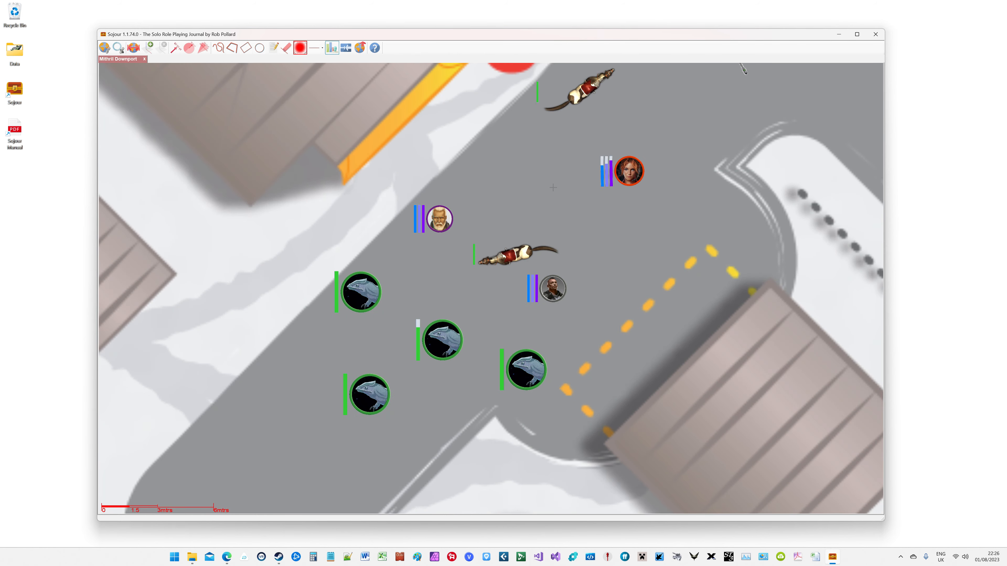
scroll(545, 187, up, 6)
key(Down)
scroll(545, 189, down, 5)
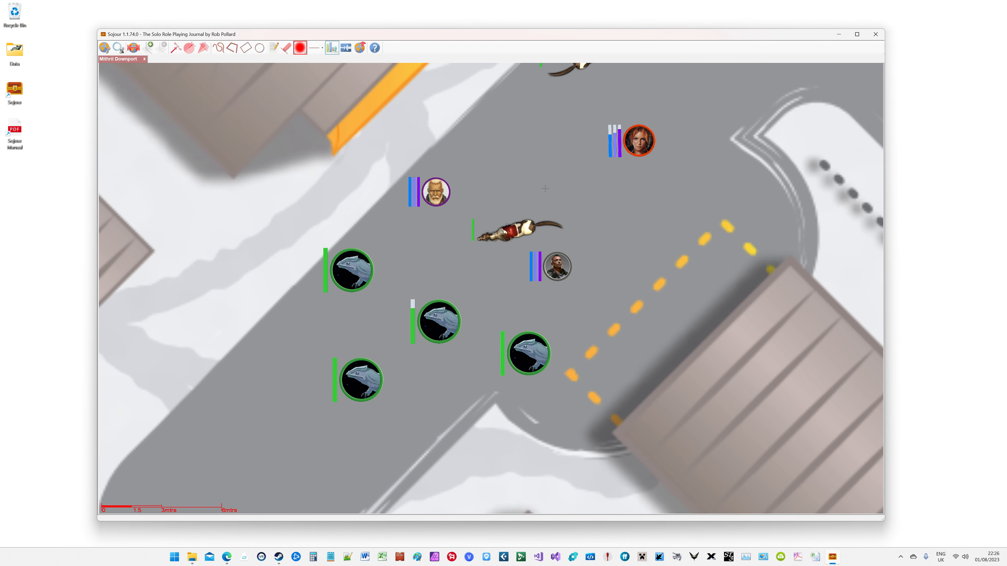
scroll(545, 188, down, 2)
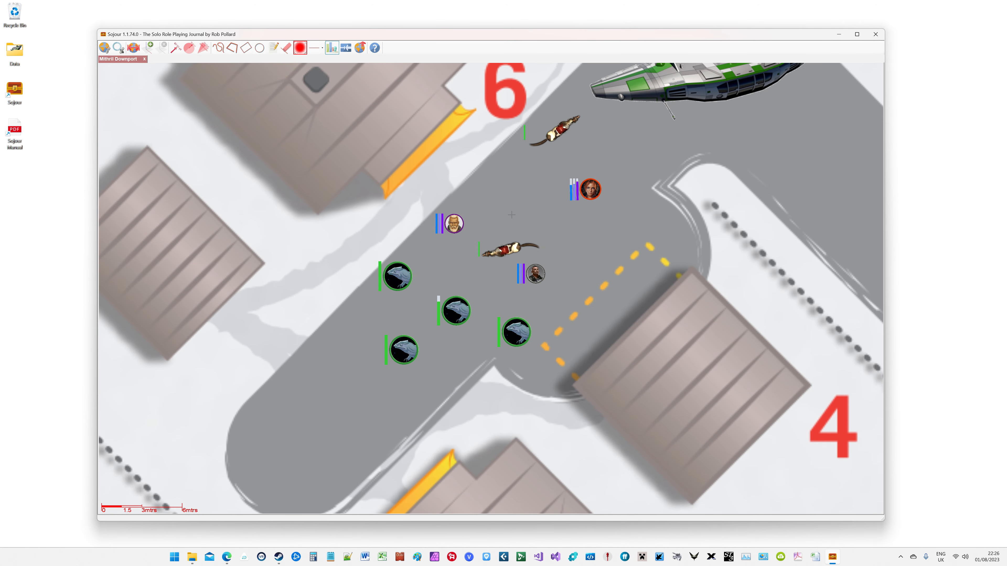
scroll(487, 194, up, 2)
key(Up)
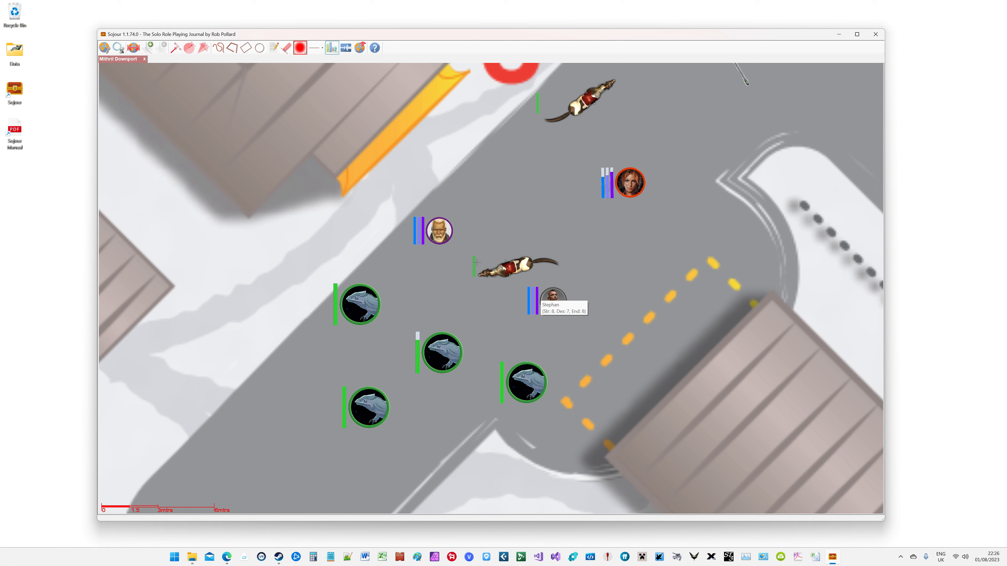
Toggle the tokens' characteristic bars off and back on, and restore the assets tree beside the map.
click(332, 49)
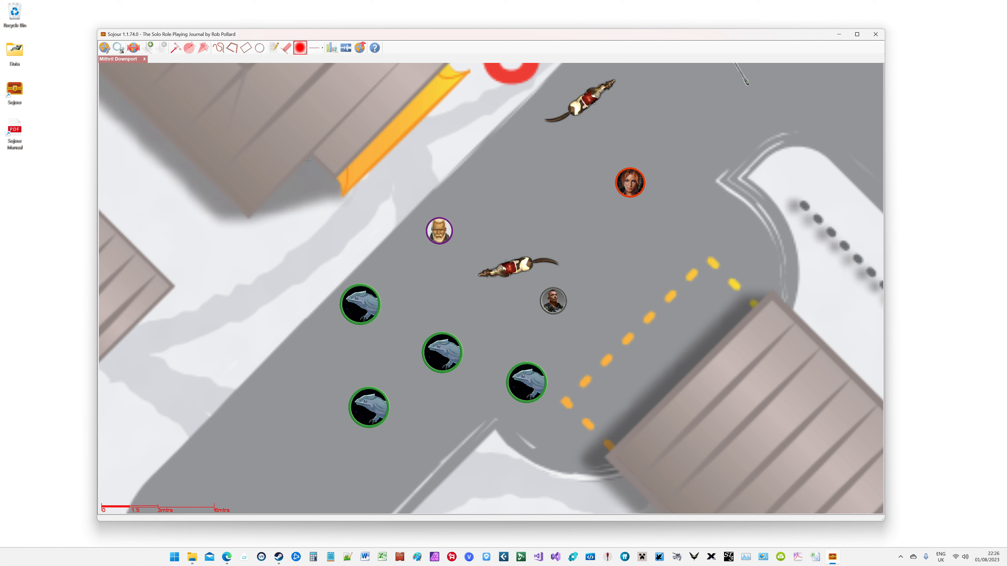
click(332, 49)
click(332, 49)
click(332, 49)
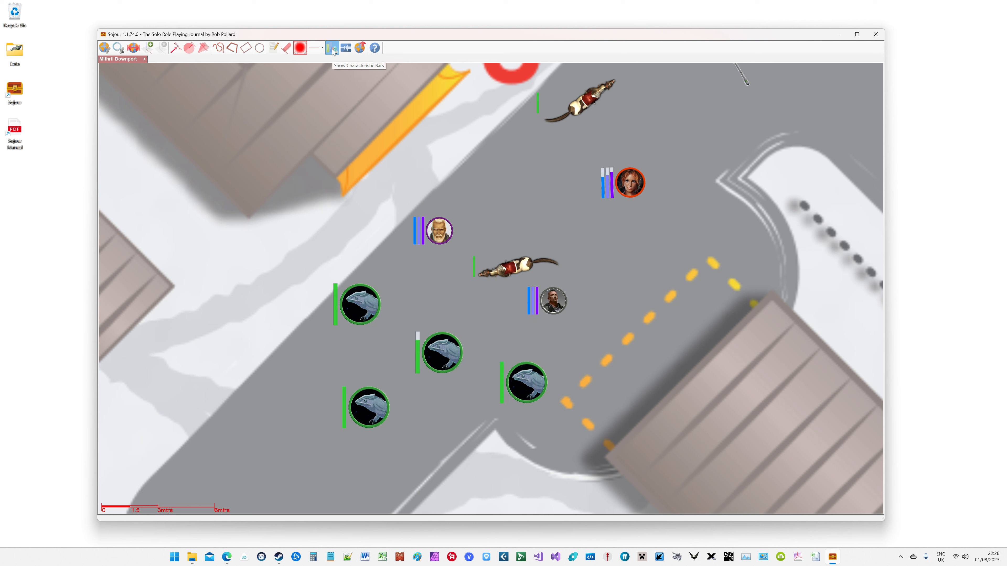
click(345, 48)
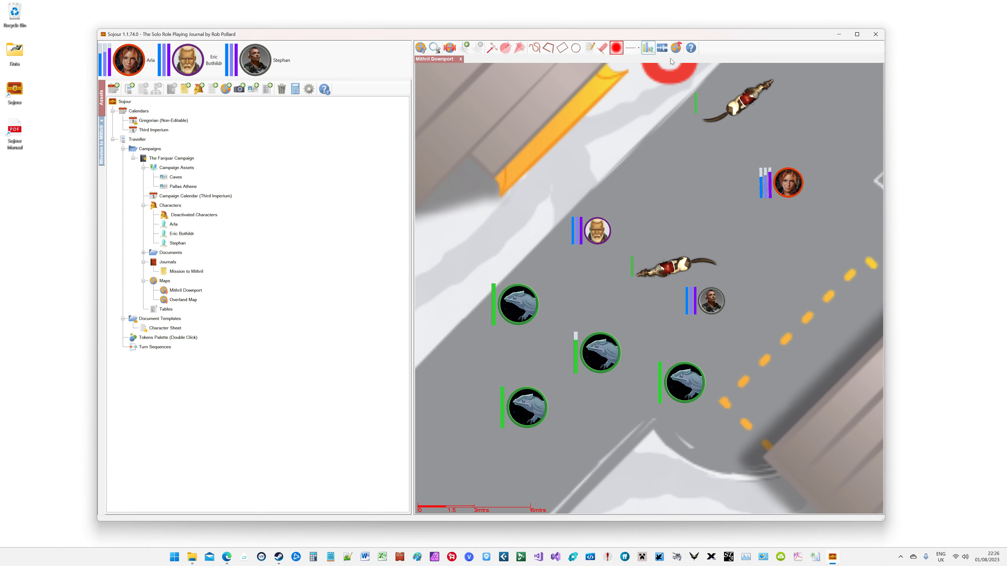
Switch the map to the tilted perspective view and reposition the grey-ringed character's token between building 6 and the upper Horse.
click(679, 54)
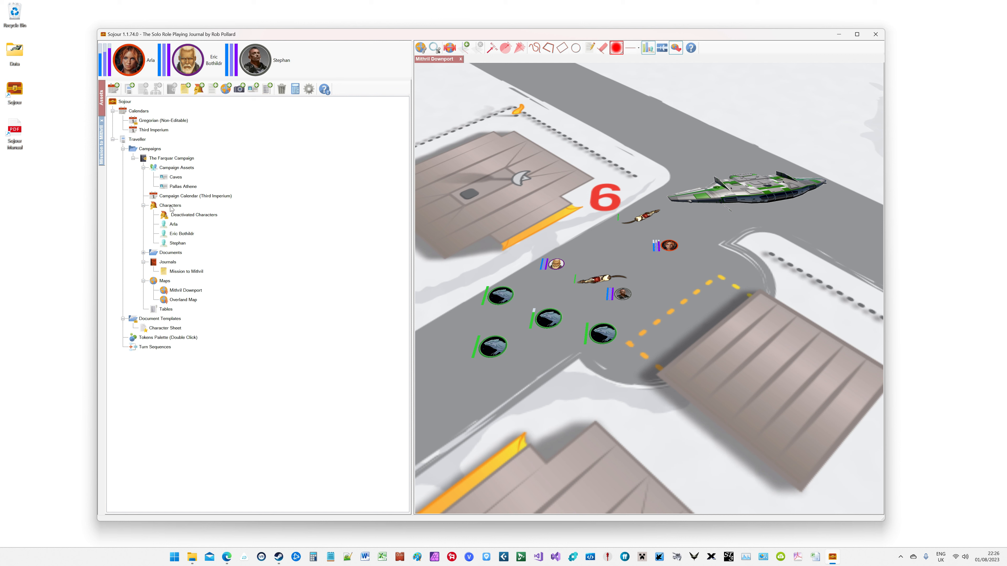
click(245, 66)
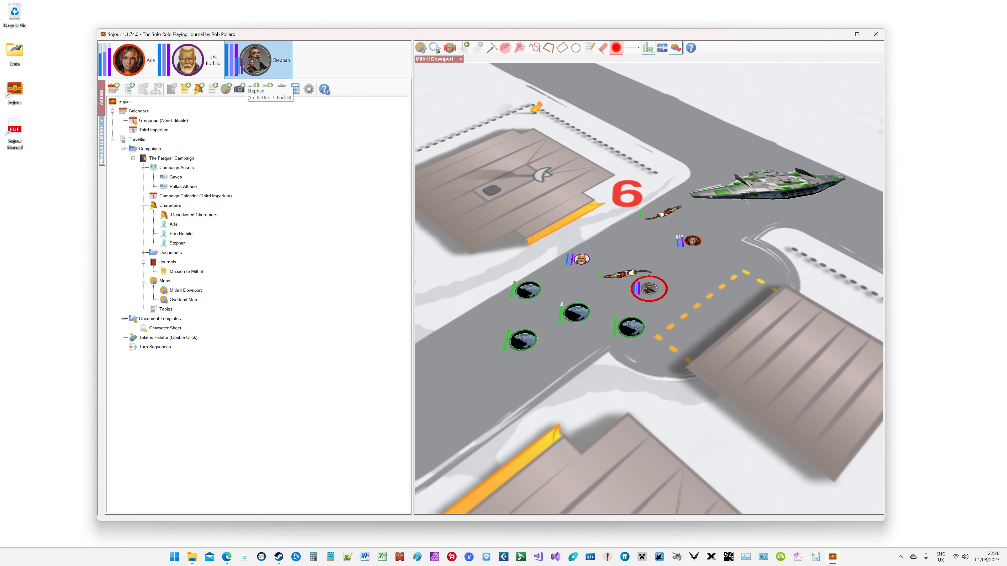
drag(249, 67, 635, 240)
drag(254, 66, 646, 280)
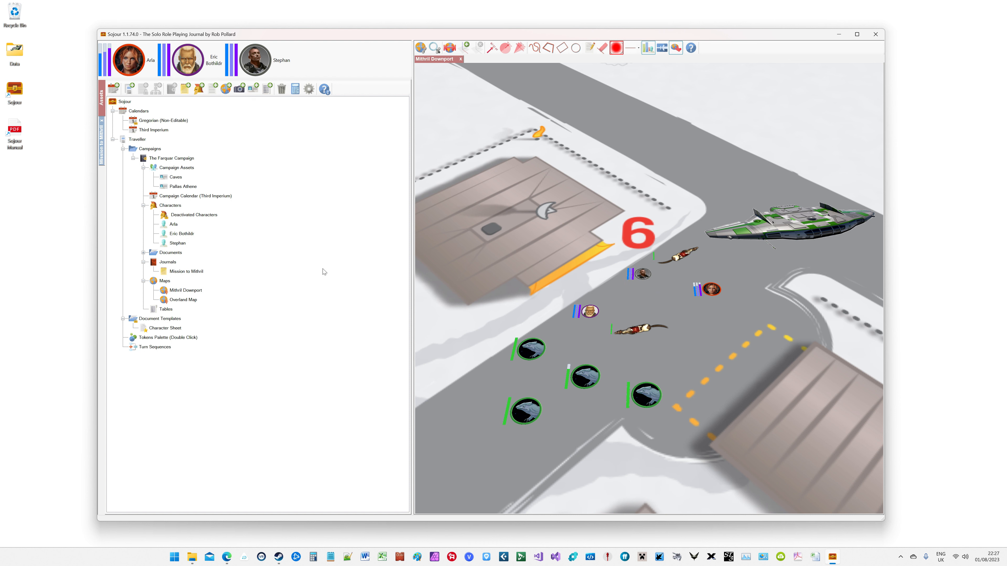
Place a third Horse token by the dashed orange bay from the Tokens Palette, review the Calamander's properties, and close the palette.
double_click(168, 337)
mouse_move(440, 213)
mouse_down()
mouse_move(219, 241)
mouse_move(222, 264)
mouse_move(652, 359)
mouse_move(712, 359)
mouse_up()
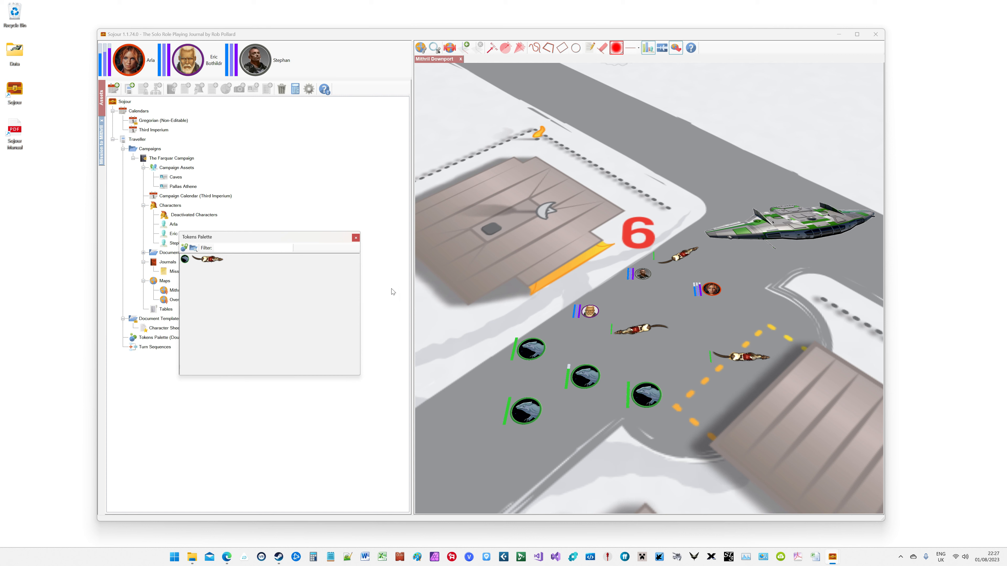
double_click(185, 262)
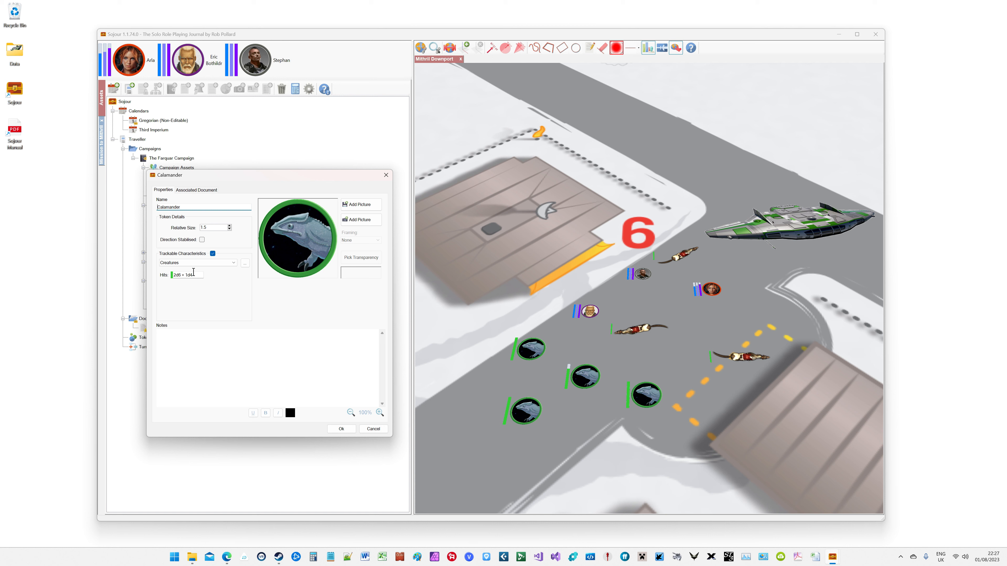
click(373, 429)
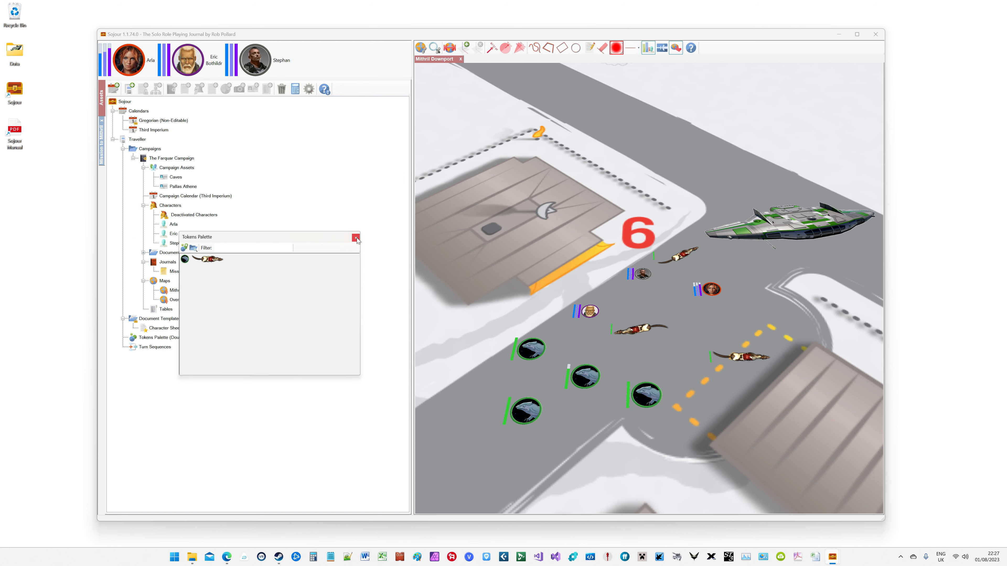
click(355, 238)
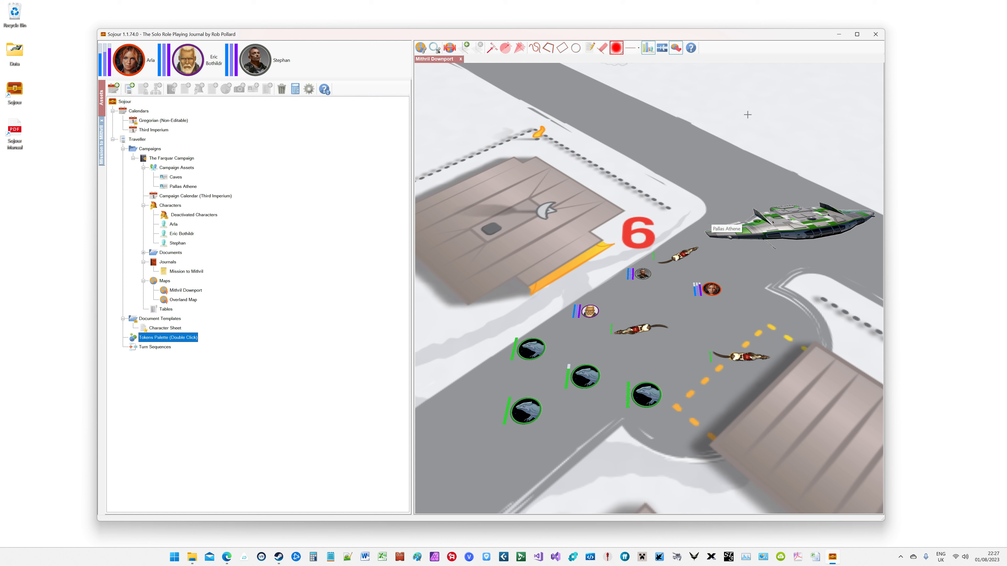
Open the Overland Map alongside the Mithril Downport map.
click(181, 300)
double_click(181, 301)
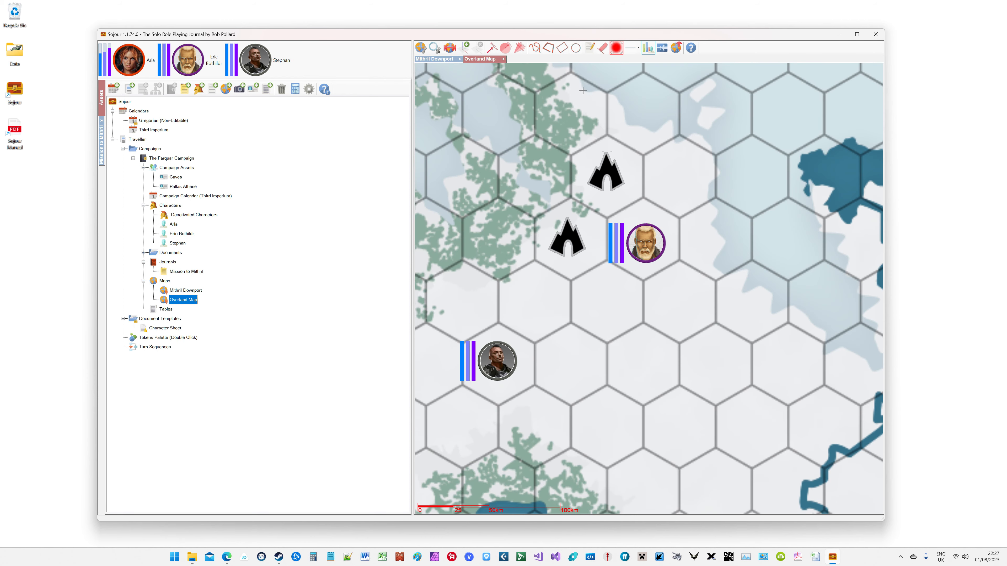
Switch the Overland Map to the tilted perspective view and inspect the area around The Dig Site.
click(676, 48)
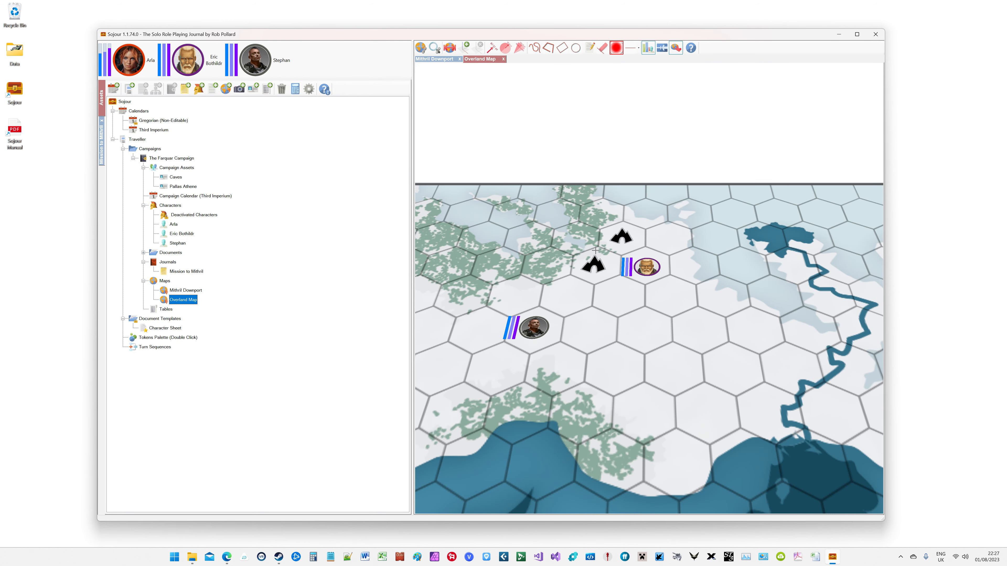
scroll(557, 297, up, 3)
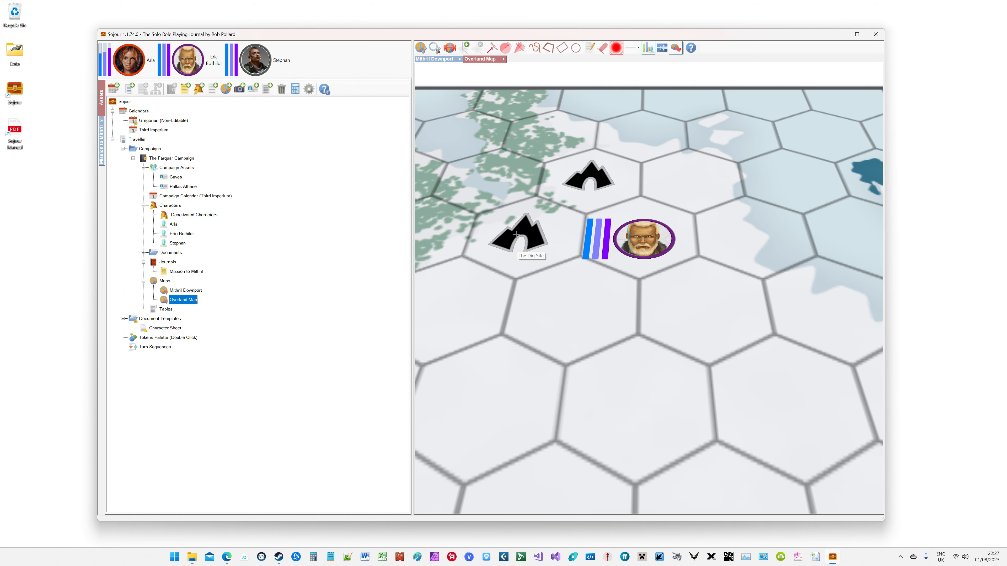
key(a)
scroll(517, 324, down, 3)
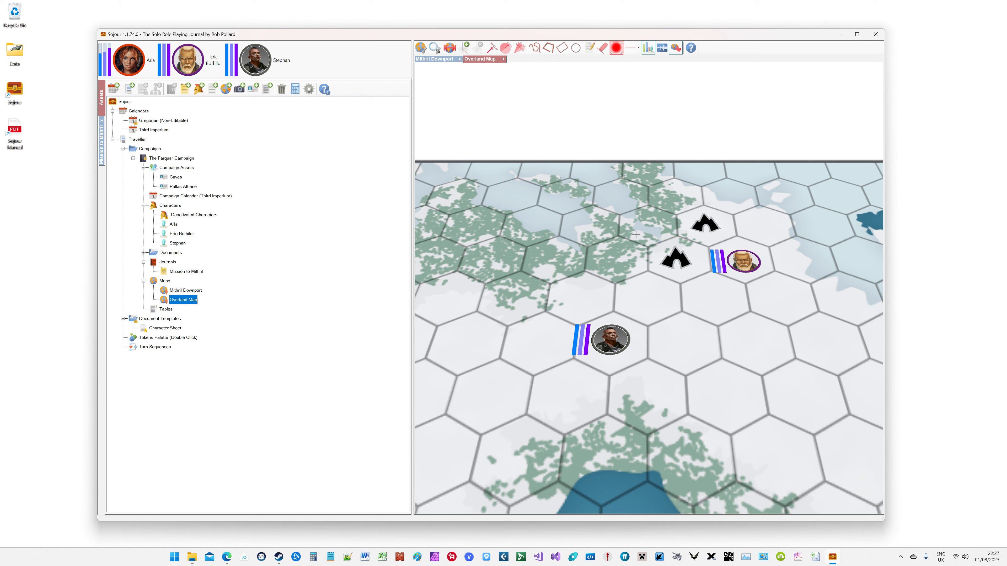
Open the Sojour Manual, consult its section on adding a map from an image, and return to the Overland Map.
click(330, 91)
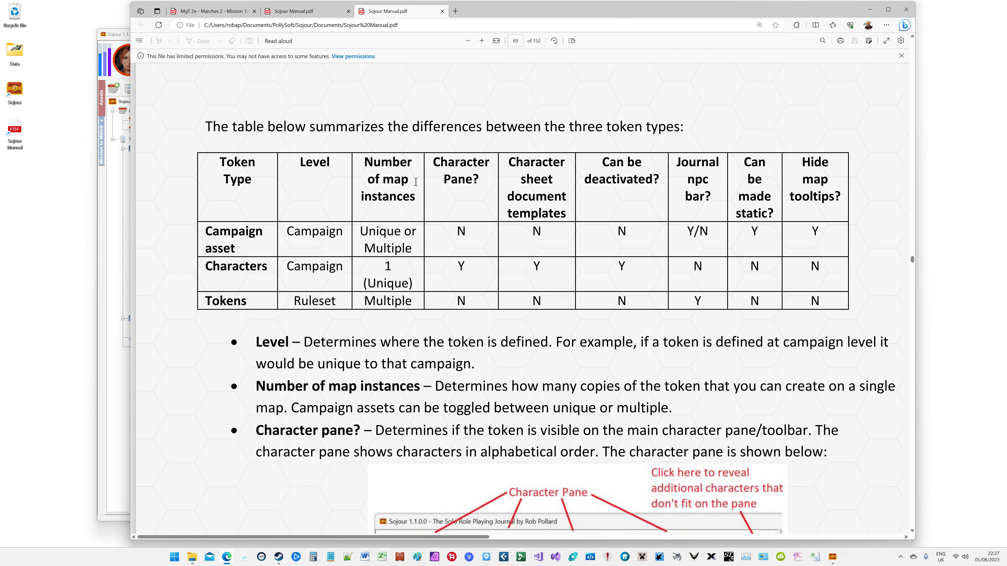
scroll(427, 192, down, 5)
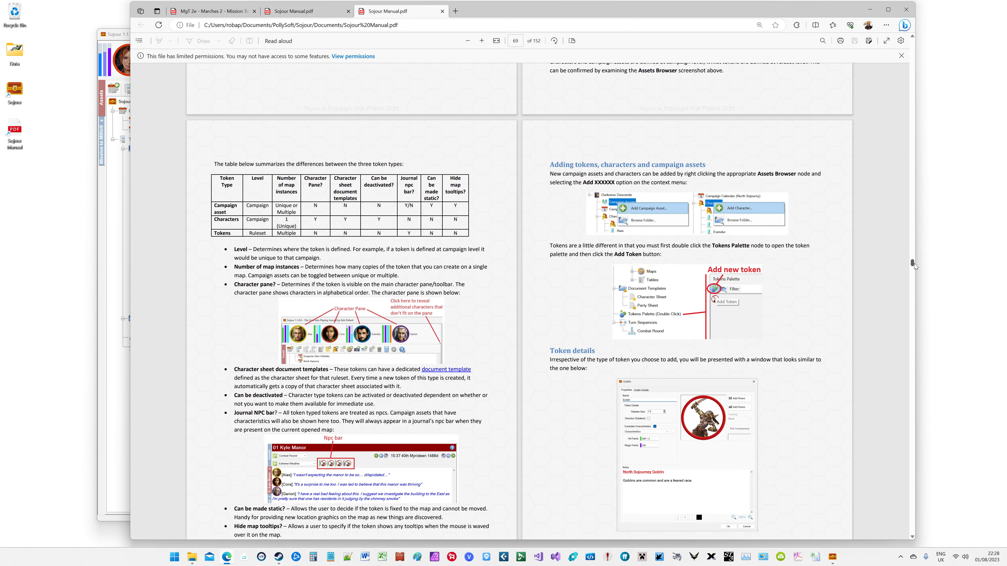
drag(914, 264, 903, 168)
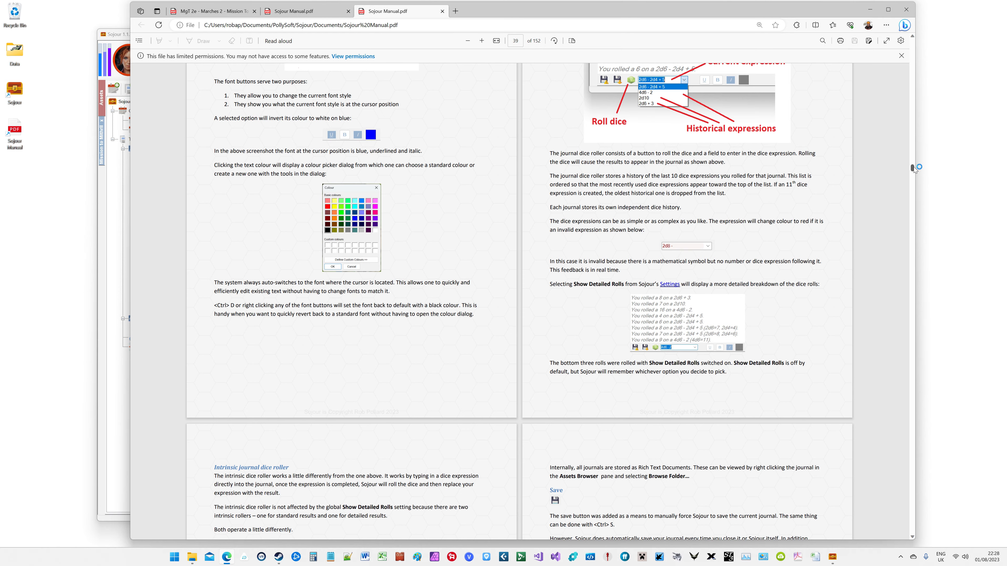
drag(913, 167, 908, 71)
scroll(789, 184, up, 20)
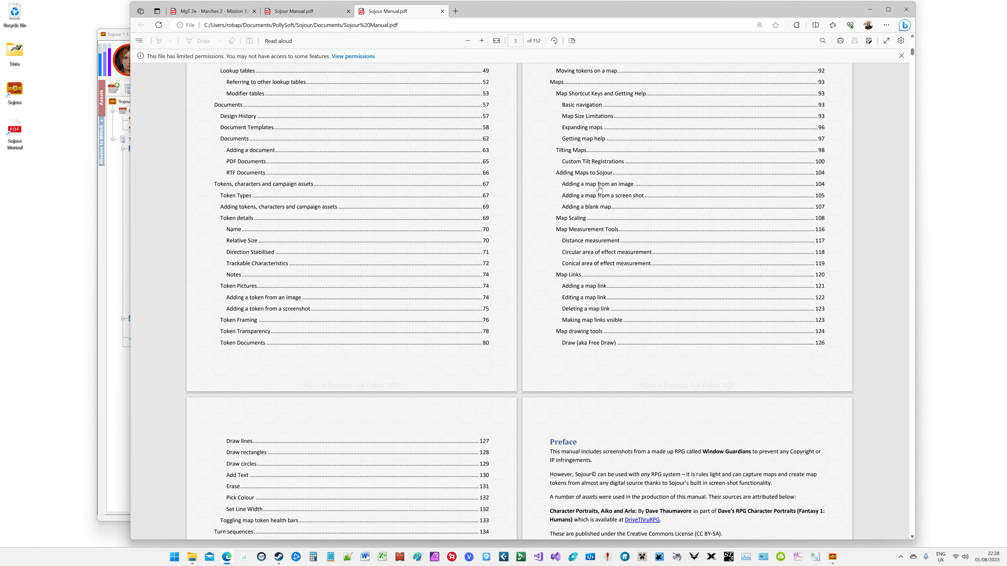
click(597, 184)
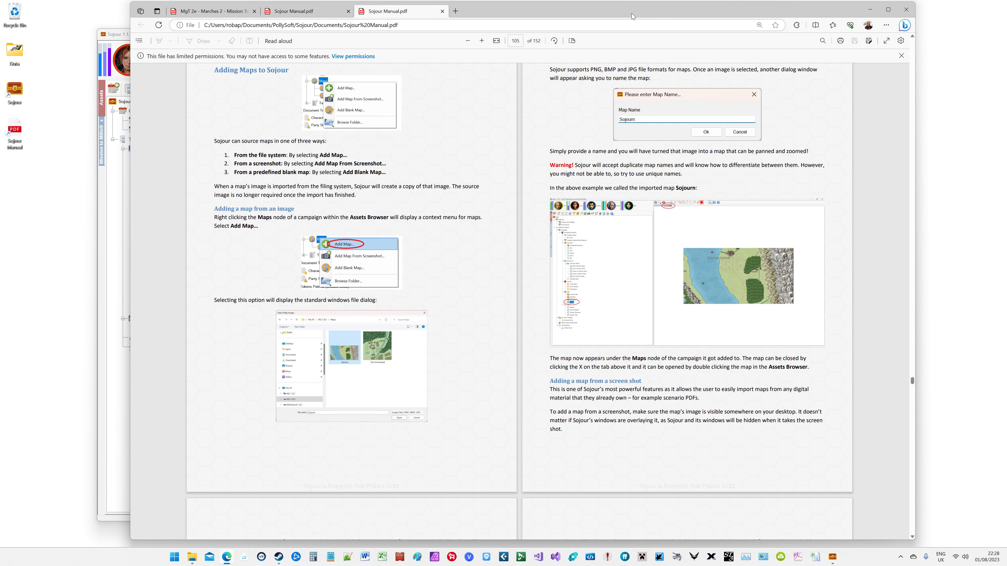
click(871, 11)
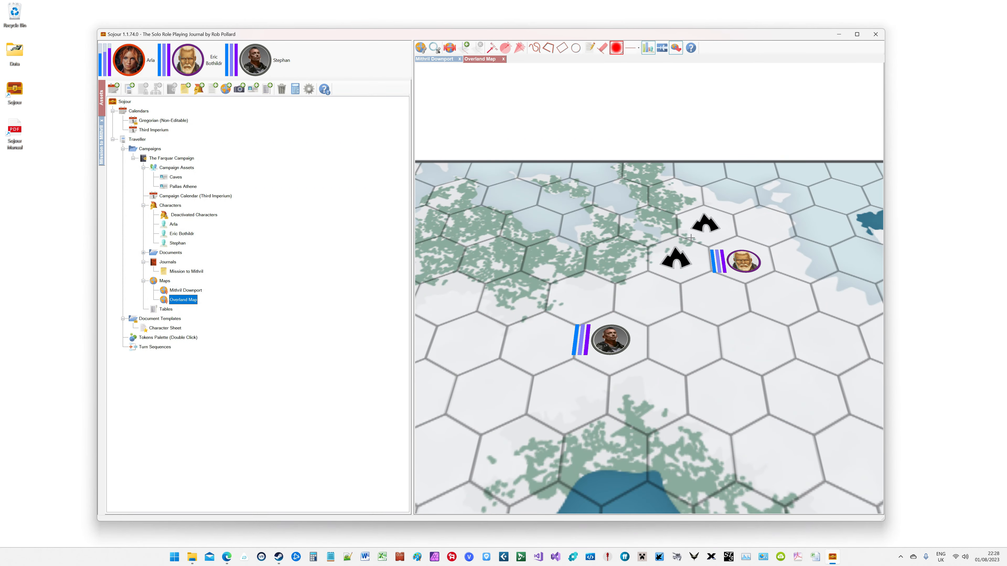
scroll(691, 238, down, 5)
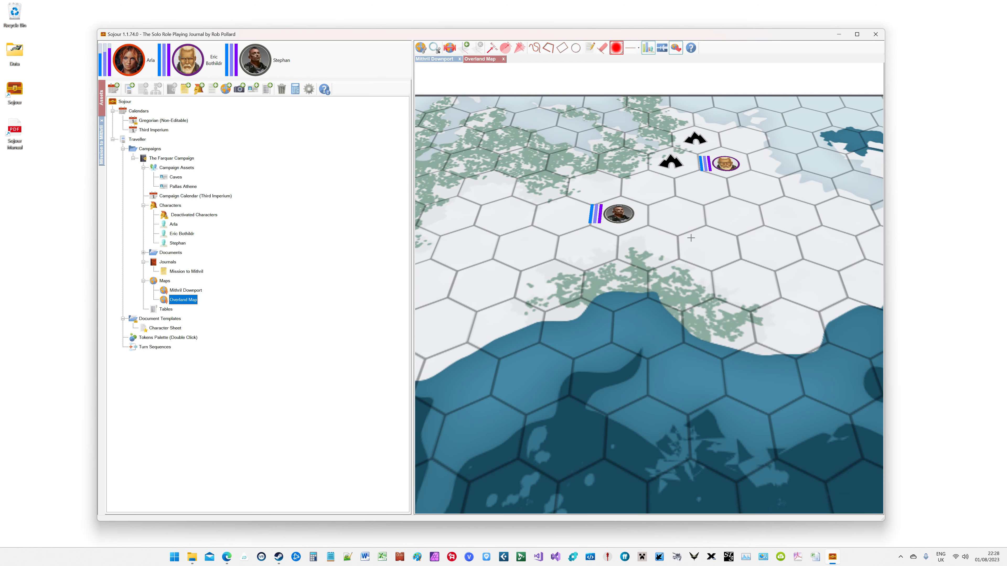